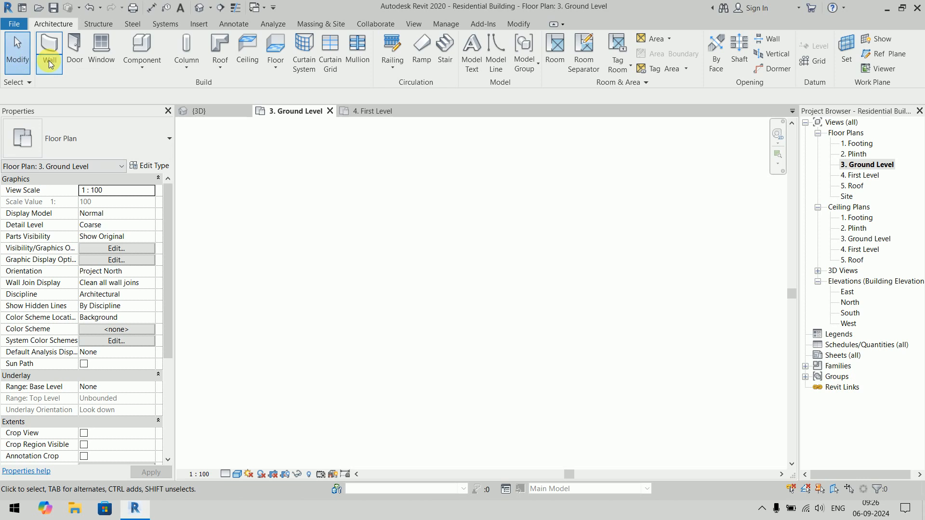
- Draw a horizontal wall of type Curtain Wall, 5000 mm long, on the Ground Level plan
{"action": "left_click", "coordinate": [77, 94]}
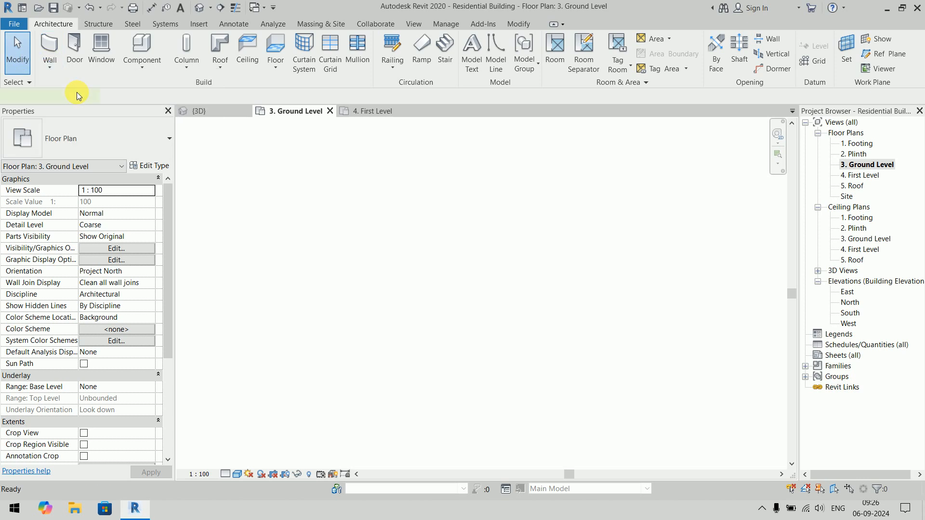
{"action": "left_click", "coordinate": [121, 148]}
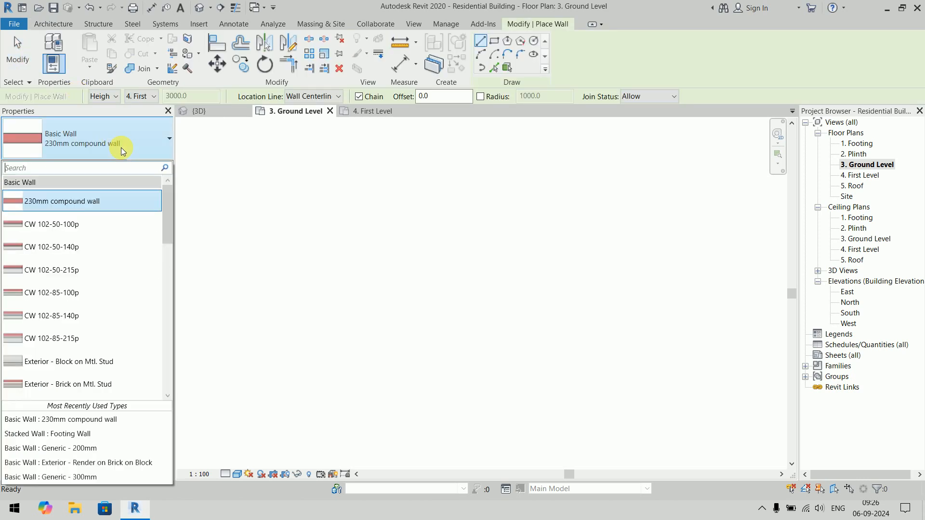
{"action": "scroll", "coordinate": [121, 296], "scroll_direction": "down", "scroll_amount": 10}
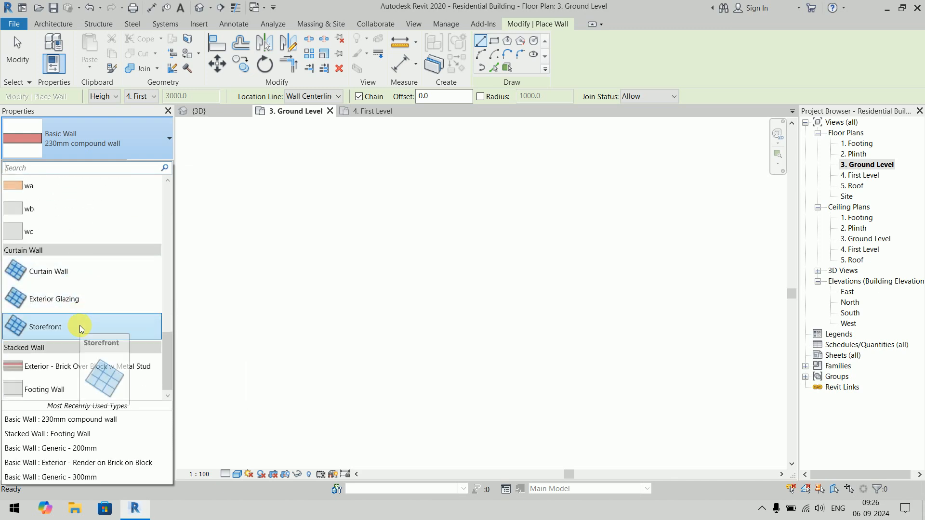
{"action": "left_click", "coordinate": [73, 279]}
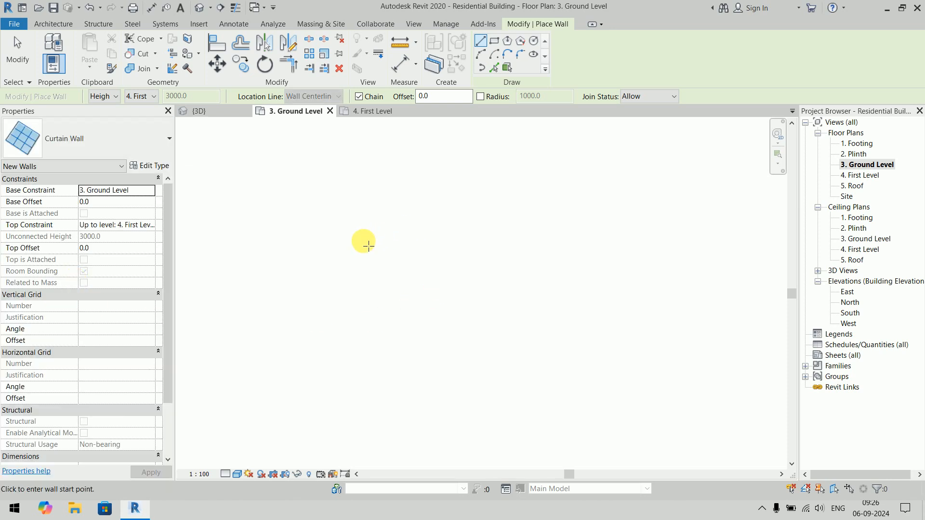
{"action": "left_click", "coordinate": [320, 260]}
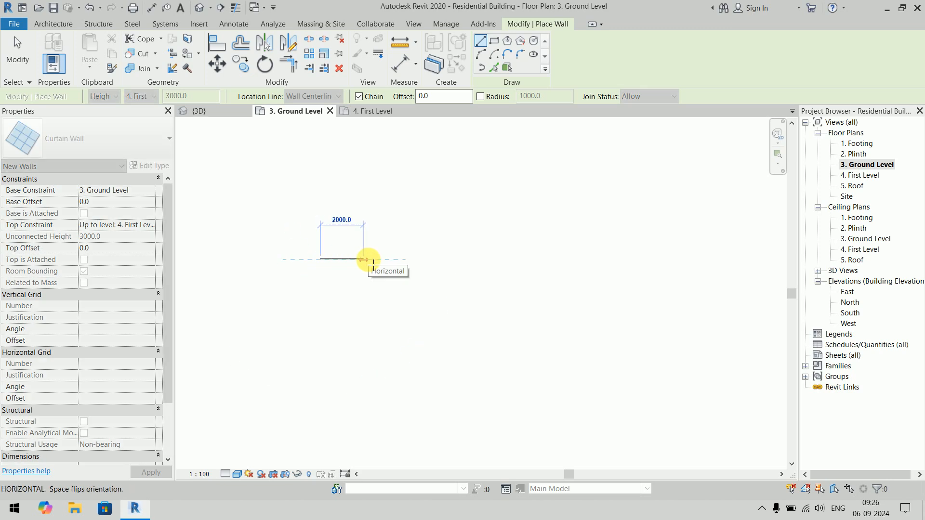
{"action": "type", "text": "5000"}
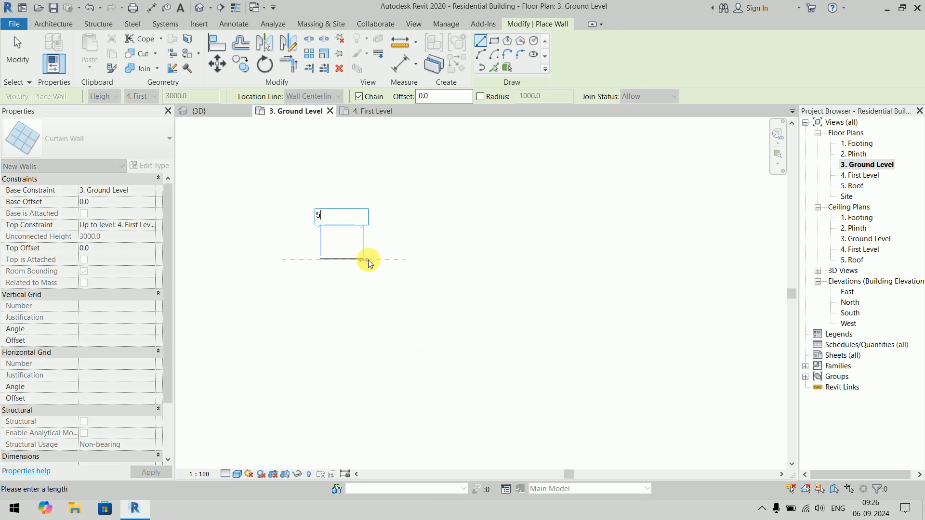
{"action": "key", "text": "Return"}
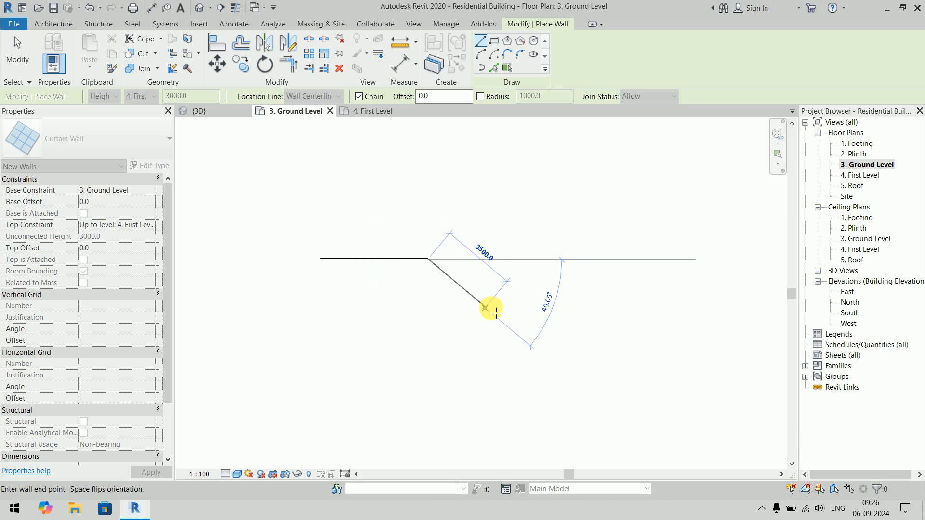
{"action": "key", "text": "Escape"}
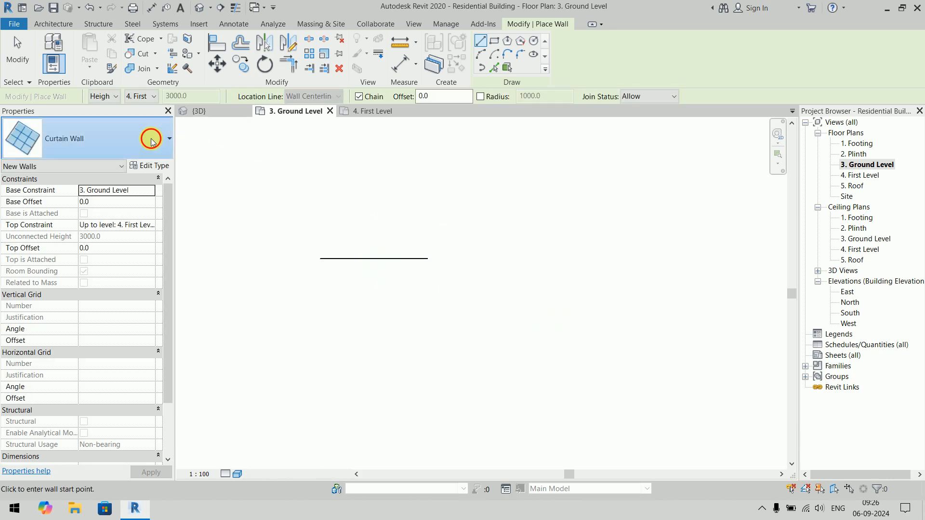
- Draw a 6000 mm Exterior Glazing curtain wall in line with the first wall, starting 2500 mm beyond its end
{"action": "left_click", "coordinate": [97, 138]}
{"action": "left_click", "coordinate": [114, 285]}
{"action": "left_click", "coordinate": [481, 260]}
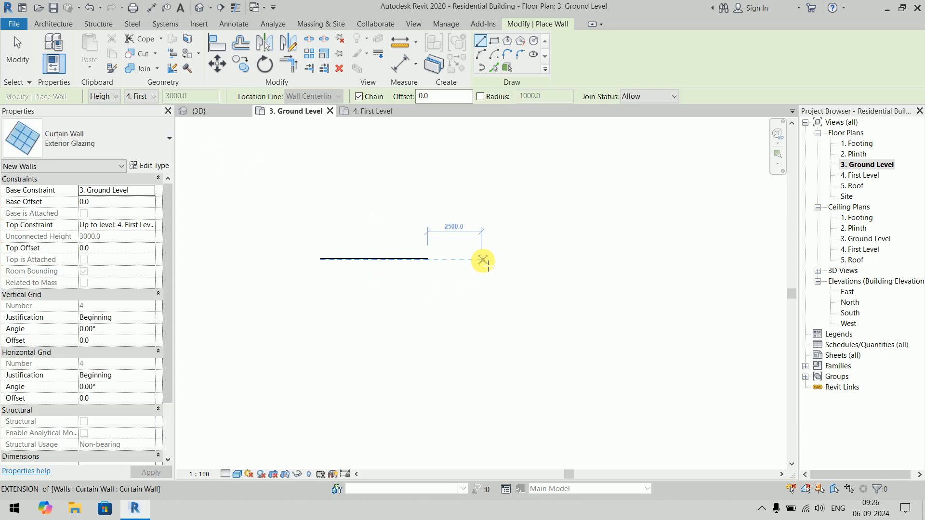
{"action": "type", "text": "6"}
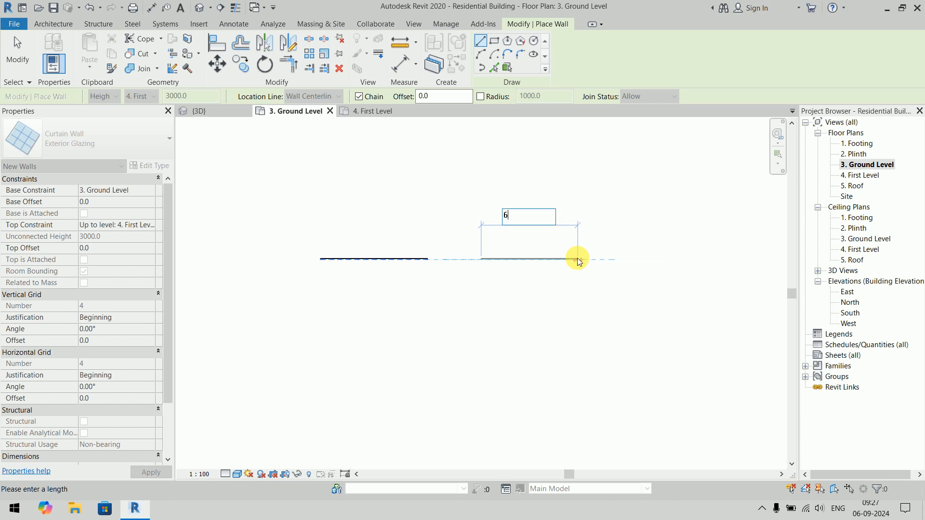
{"action": "type", "text": "000"}
{"action": "key", "text": "Return"}
{"action": "key", "text": "Escape"}
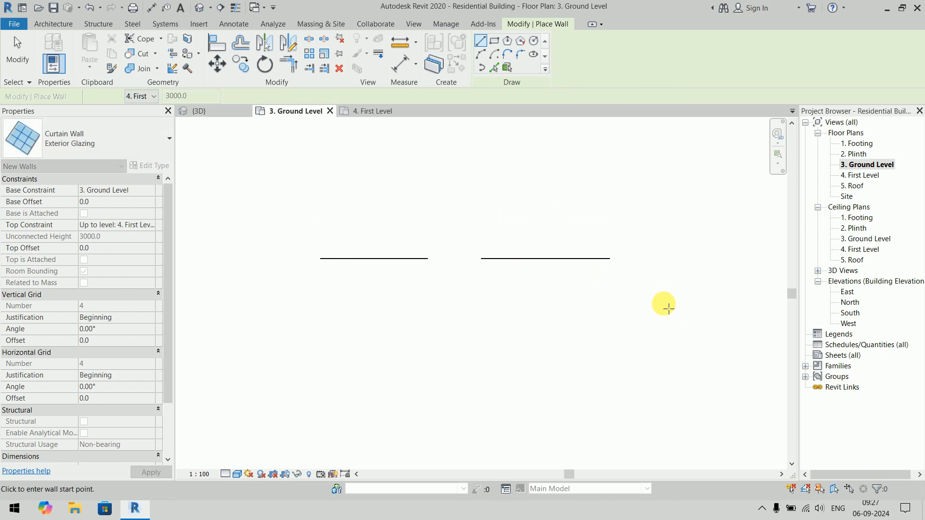
- Draw a 6000 mm Storefront curtain wall in line with and beyond the Exterior Glazing wall
{"action": "middle_click_drag", "start_coordinate": [665, 305], "coordinate": [505, 298]}
{"action": "left_click", "coordinate": [58, 129]}
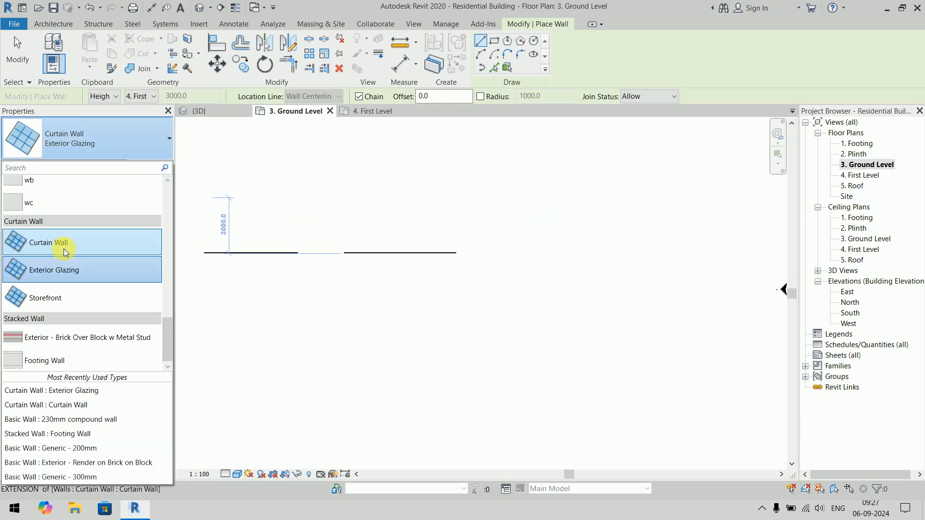
{"action": "left_click", "coordinate": [65, 293]}
{"action": "left_click", "coordinate": [512, 253]}
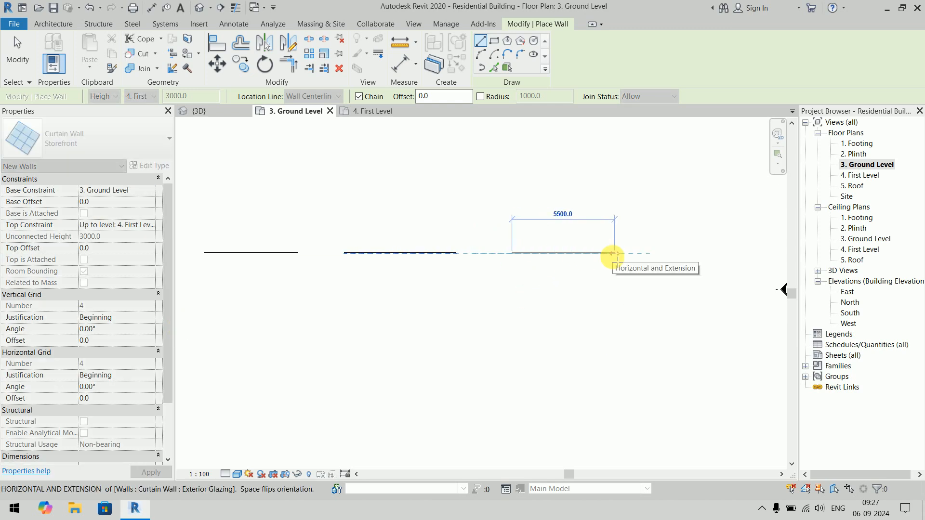
{"action": "type", "text": "6000"}
{"action": "key", "text": "Return"}
{"action": "key", "text": "Escape"}
{"action": "key", "text": "Escape"}
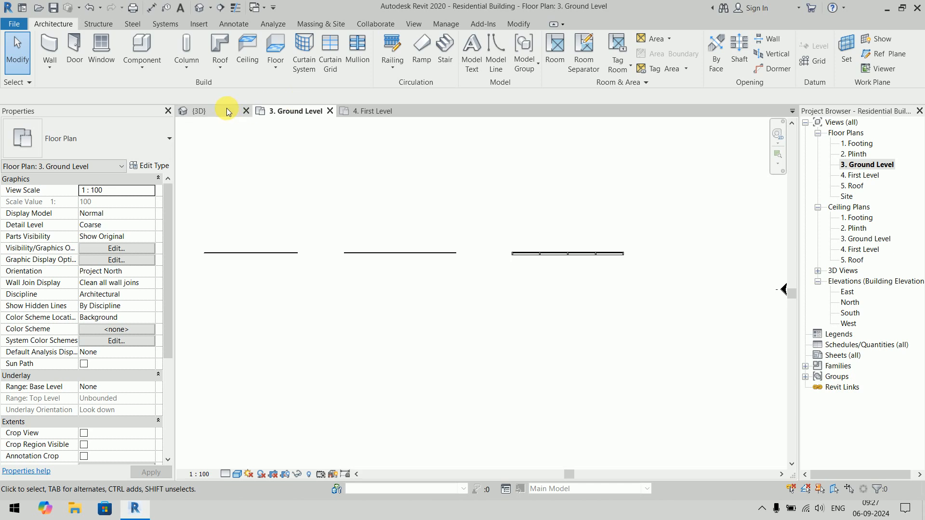
- Examine the plain, Exterior Glazing and Storefront curtain walls in the 3D view to compare their panels and mullions
{"action": "left_click", "coordinate": [228, 110]}
{"action": "middle_click_drag", "start_coordinate": [386, 305], "coordinate": [463, 373]}
{"action": "scroll", "coordinate": [447, 329], "scroll_direction": "up", "scroll_amount": 2}
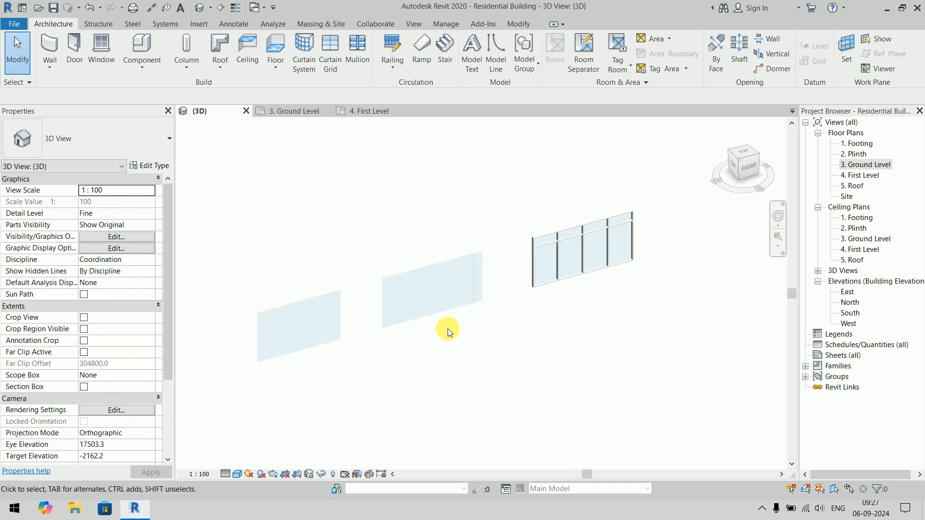
{"action": "left_click", "coordinate": [294, 311]}
{"action": "left_click", "coordinate": [415, 397]}
{"action": "left_click", "coordinate": [479, 310]}
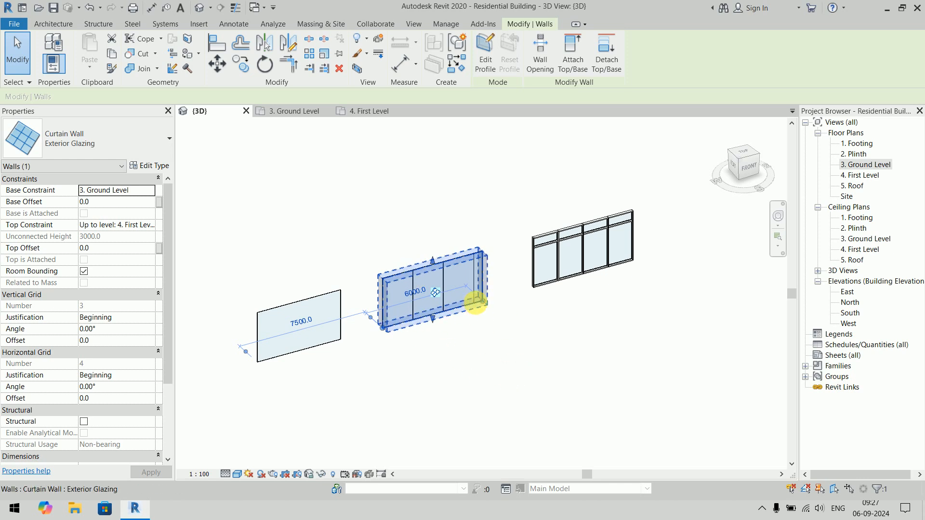
{"action": "middle_click_drag", "start_coordinate": [578, 317], "coordinate": [533, 365]}
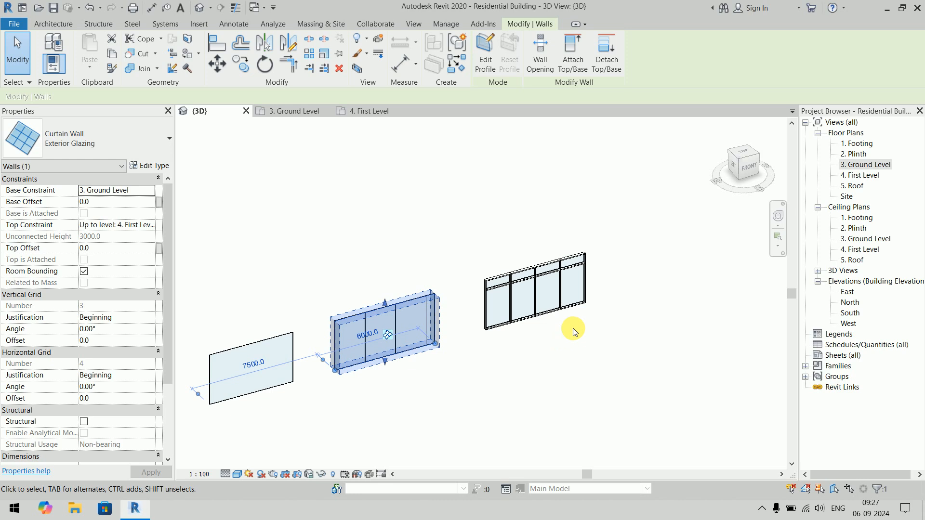
{"action": "left_click", "coordinate": [584, 310]}
{"action": "scroll", "coordinate": [584, 310], "scroll_direction": "up", "scroll_amount": 3}
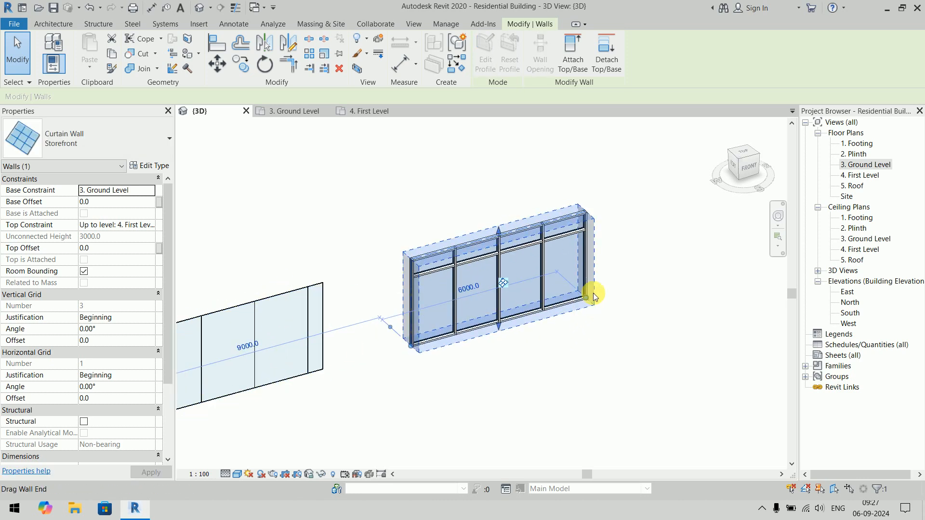
{"action": "middle_click_drag", "start_coordinate": [541, 369], "coordinate": [595, 324]}
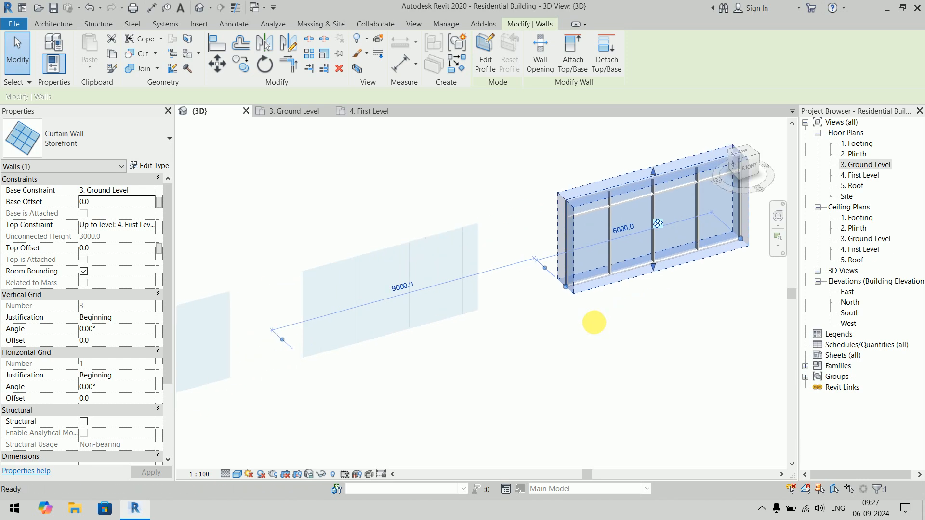
{"action": "middle_click_drag", "start_coordinate": [456, 368], "coordinate": [644, 303]}
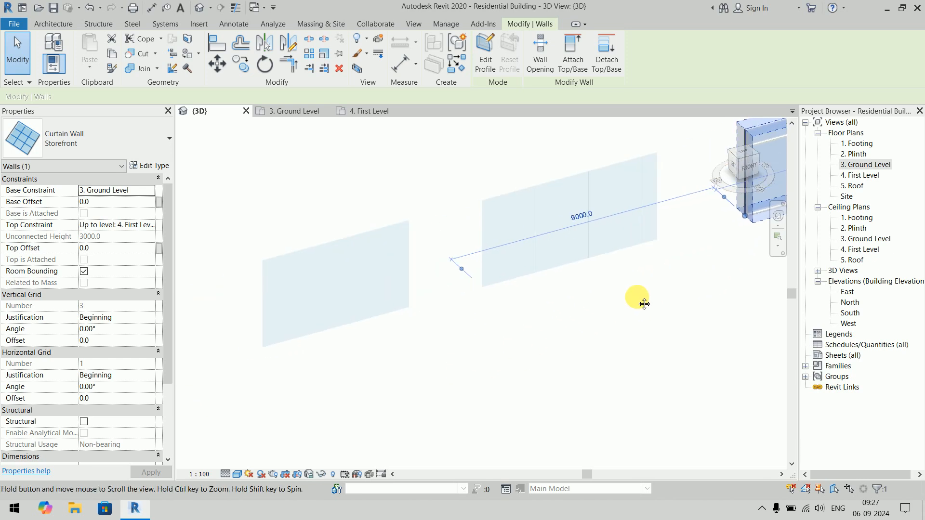
- Add curtain grid lines across all segments of the plain curtain wall: one vertical at mid-length and one horizontal 600 mm below the top edge
{"action": "left_click", "coordinate": [345, 316]}
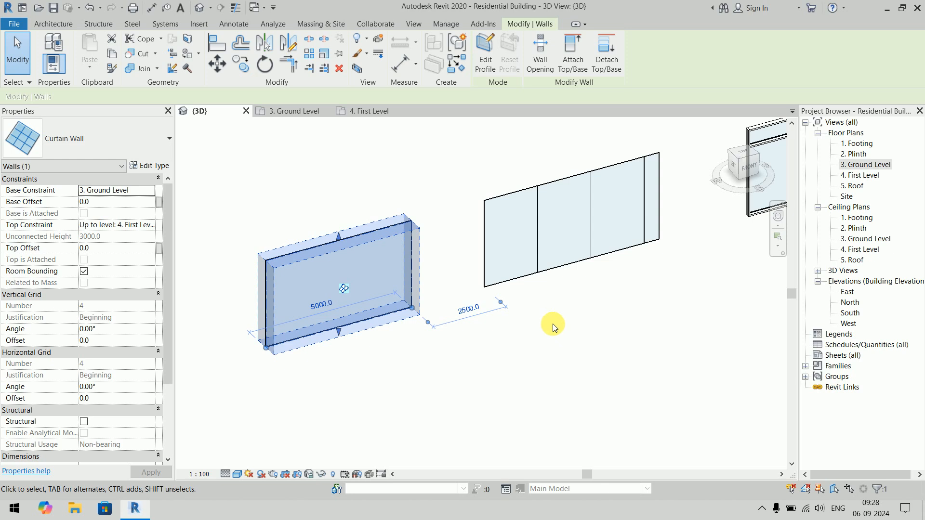
{"action": "left_click", "coordinate": [409, 380]}
{"action": "middle_click_drag", "start_coordinate": [425, 383], "coordinate": [520, 379]}
{"action": "scroll", "coordinate": [470, 332], "scroll_direction": "up", "scroll_amount": 3}
{"action": "left_click", "coordinate": [482, 314]}
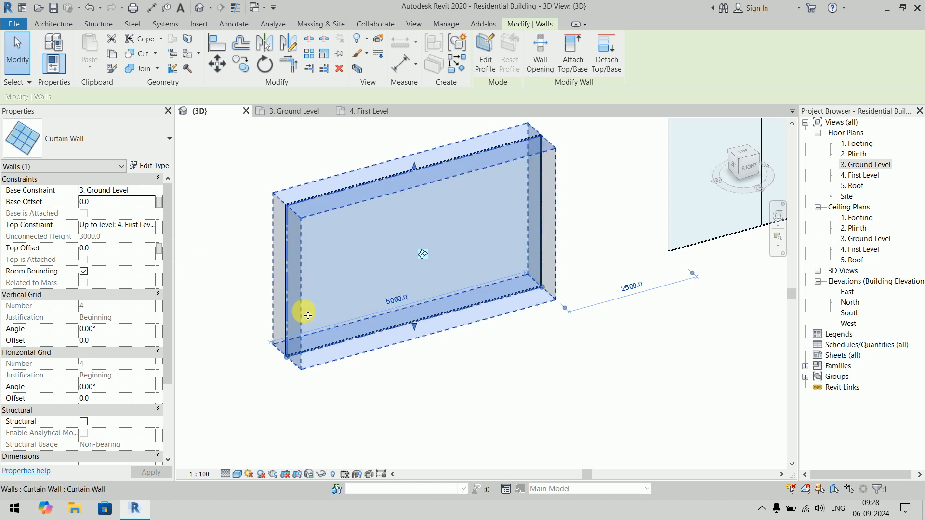
{"action": "left_click", "coordinate": [510, 363]}
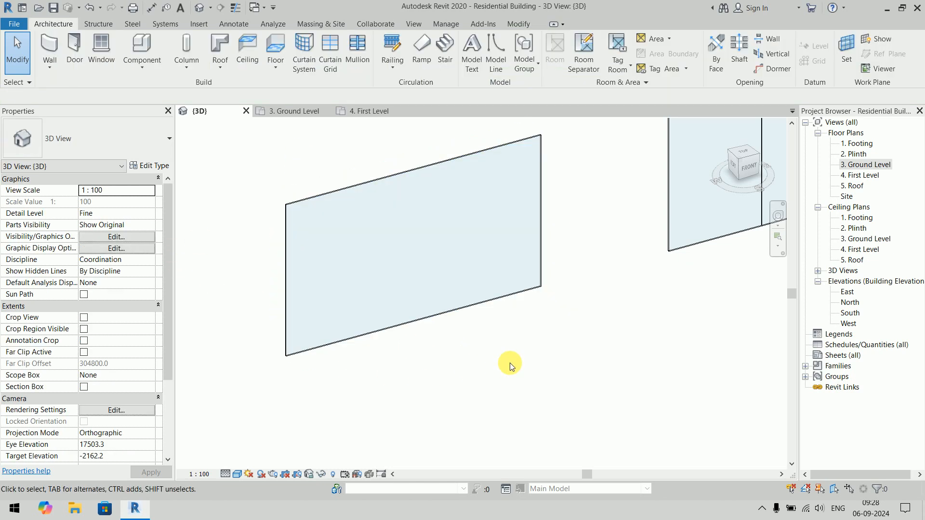
{"action": "middle_click_drag", "start_coordinate": [510, 363], "coordinate": [486, 399]}
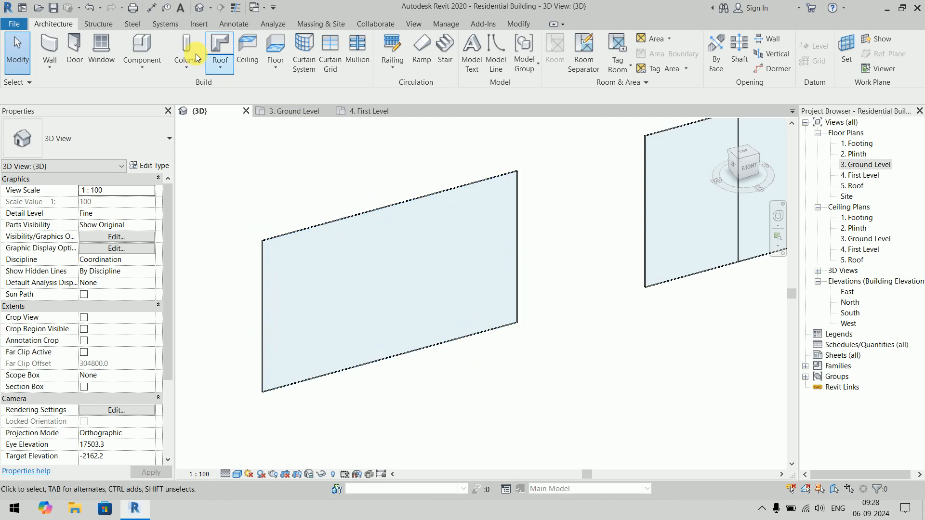
{"action": "left_click", "coordinate": [332, 71]}
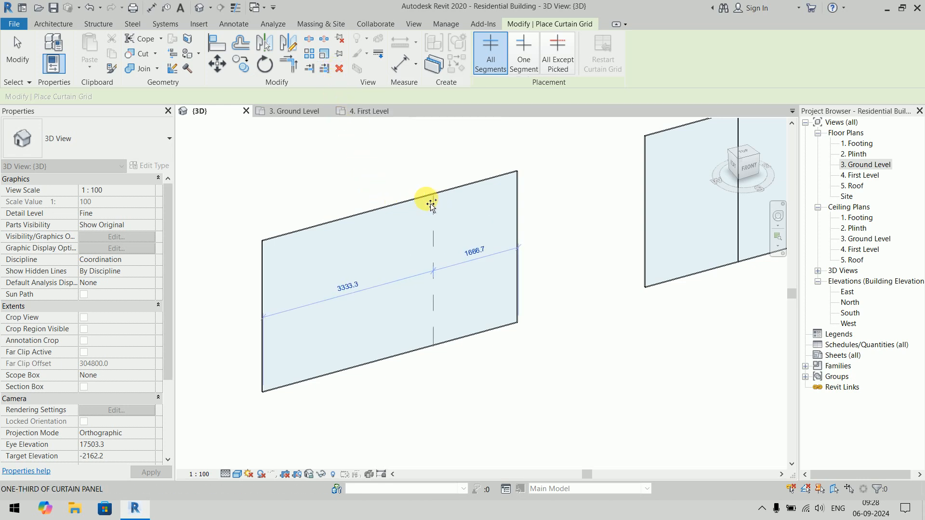
{"action": "left_click", "coordinate": [391, 208]}
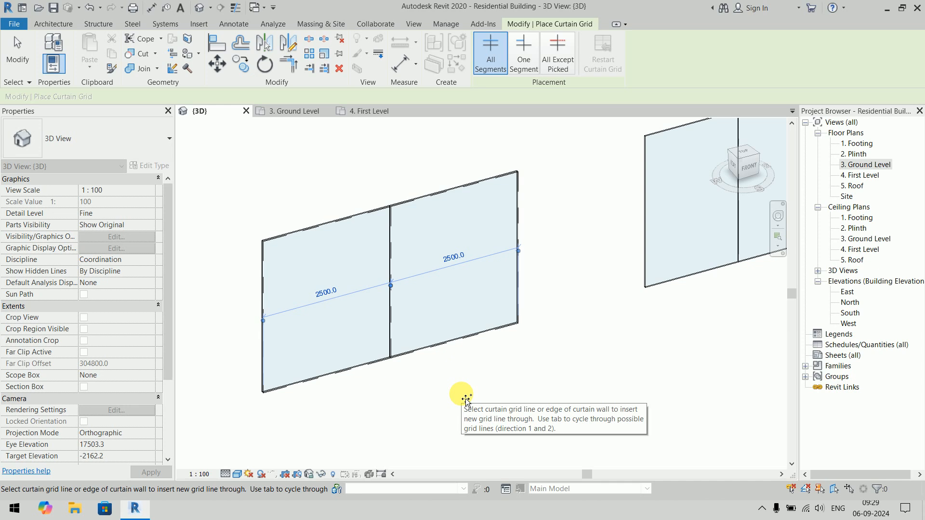
{"action": "left_click", "coordinate": [264, 275]}
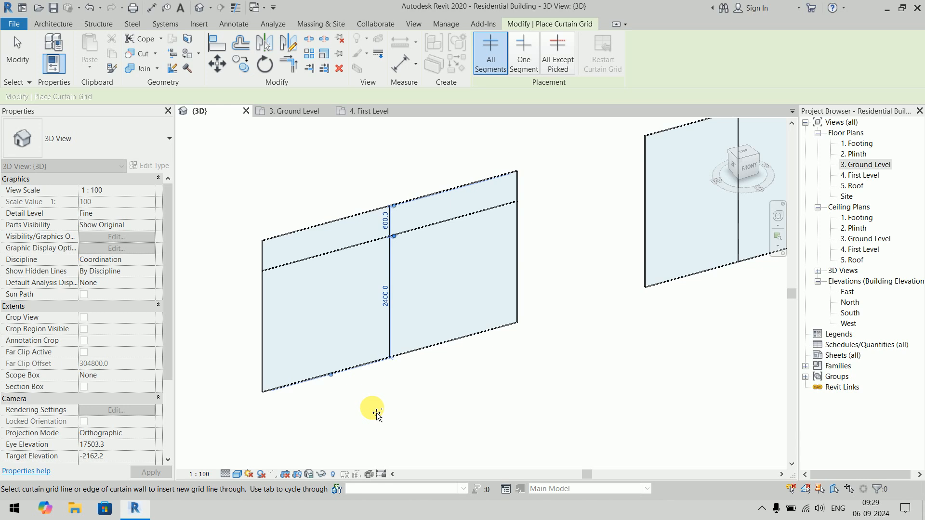
{"action": "key", "text": "Escape"}
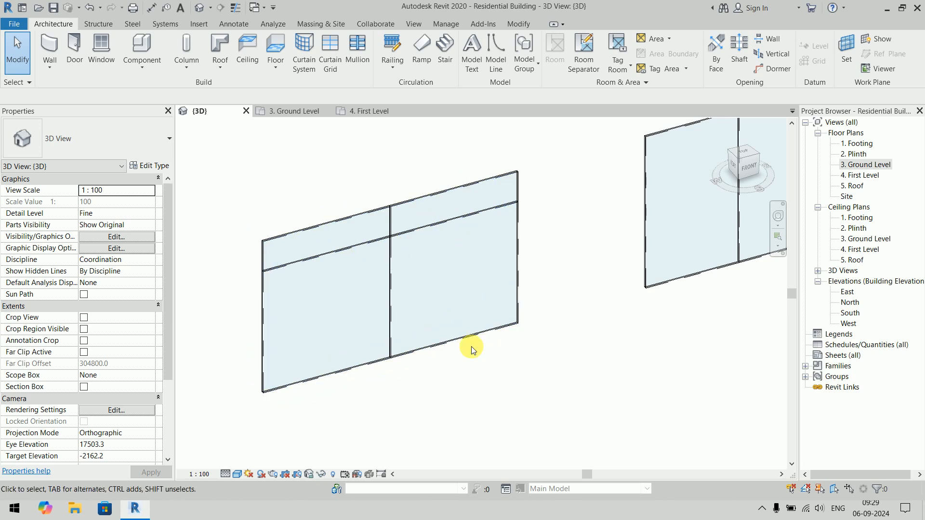
- Remove the segment of the horizontal grid line in the right half of the plain curtain wall
{"action": "left_click", "coordinate": [474, 215]}
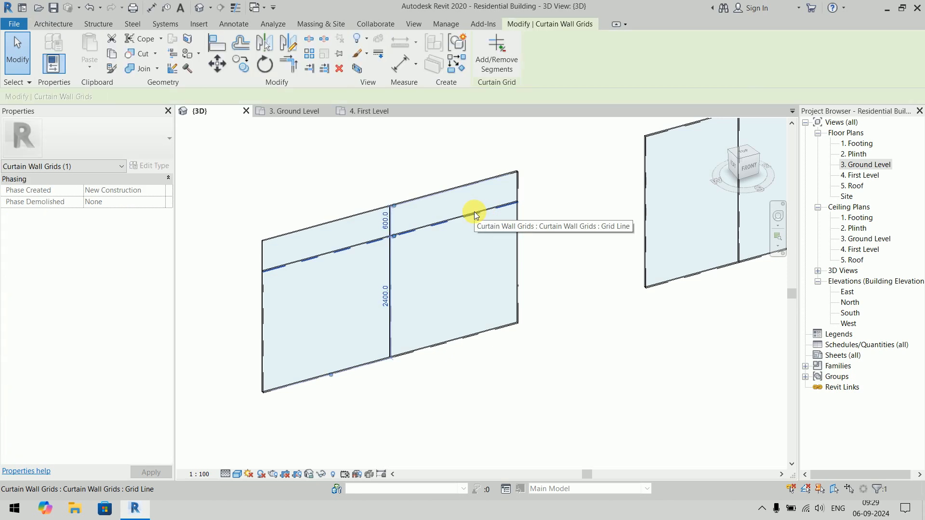
{"action": "left_click", "coordinate": [501, 70]}
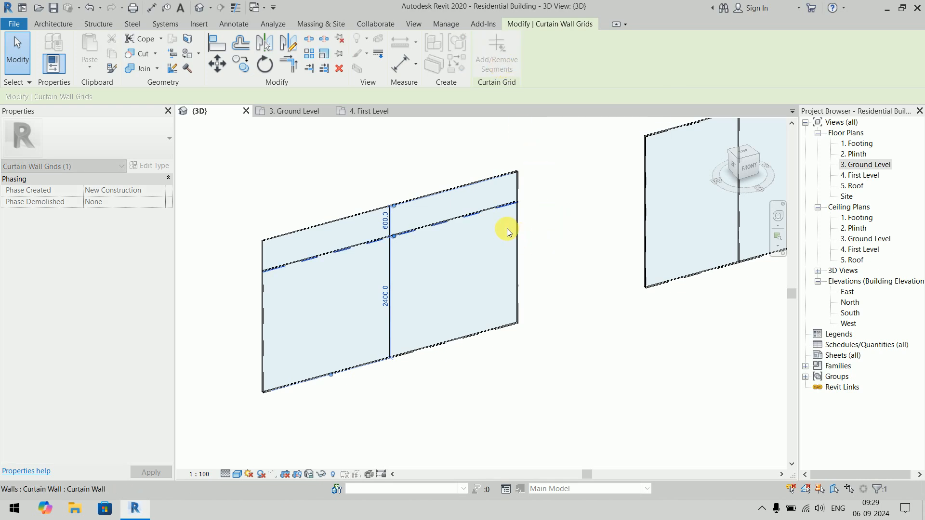
{"action": "left_click", "coordinate": [483, 215]}
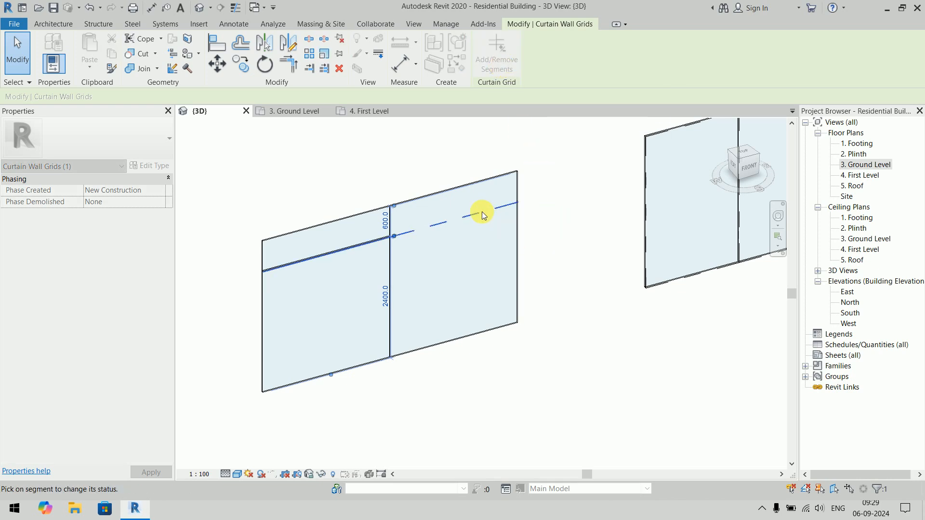
{"action": "key", "text": "Escape"}
{"action": "key", "text": "Escape"}
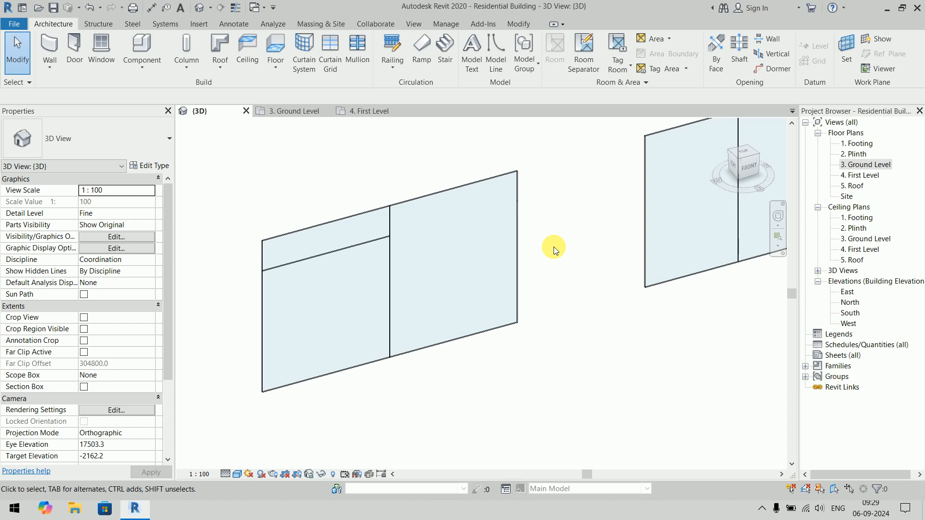
- Try to add the removed right-half segment back to the horizontal grid line of the plain curtain wall
{"action": "left_click", "coordinate": [343, 248]}
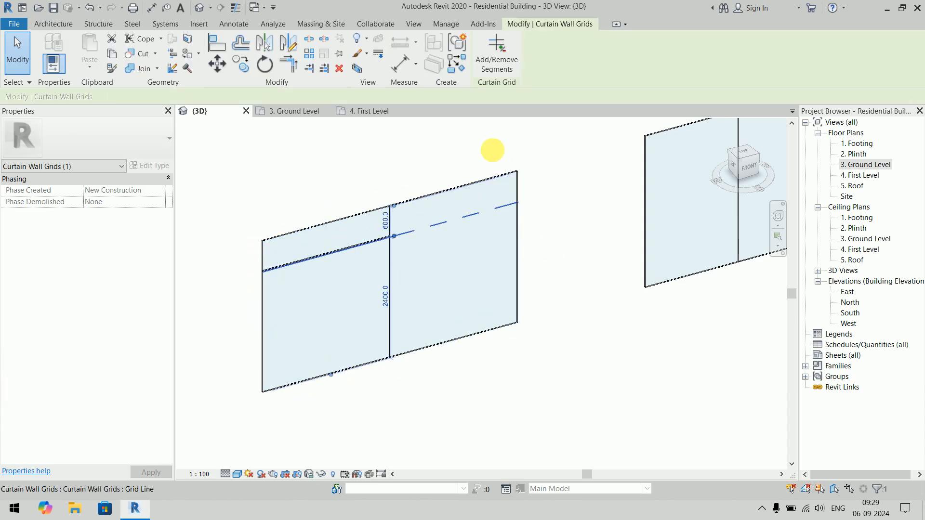
{"action": "left_click", "coordinate": [502, 64]}
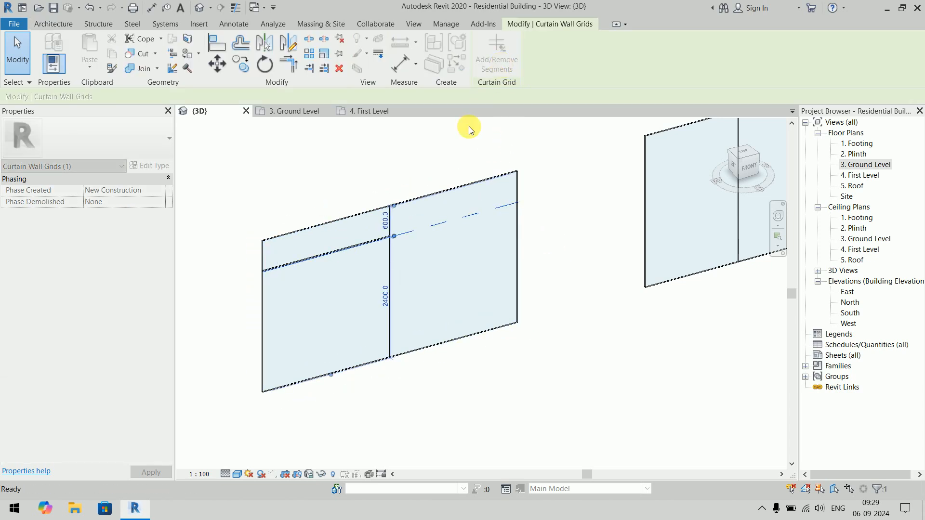
{"action": "left_click", "coordinate": [445, 222]}
{"action": "key", "text": "Escape"}
{"action": "key", "text": "Escape"}
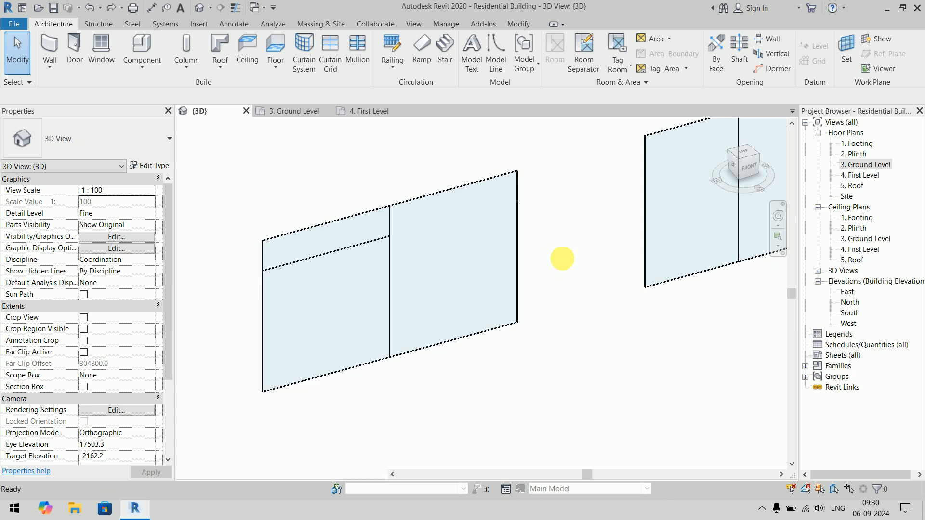
- Undo the horizontal grid line on the plain curtain wall, leaving only its vertical division
{"action": "key", "text": "ctrl+z"}
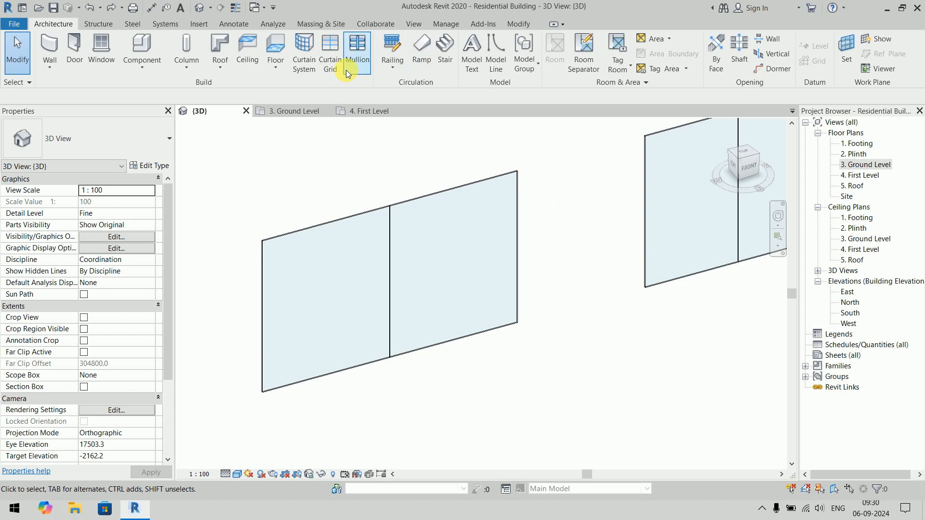
- On the Exterior Glazing wall, add a full-length horizontal grid line 600 mm below the top and a one-segment line 500 mm below it in the third bay
{"action": "left_click", "coordinate": [331, 62]}
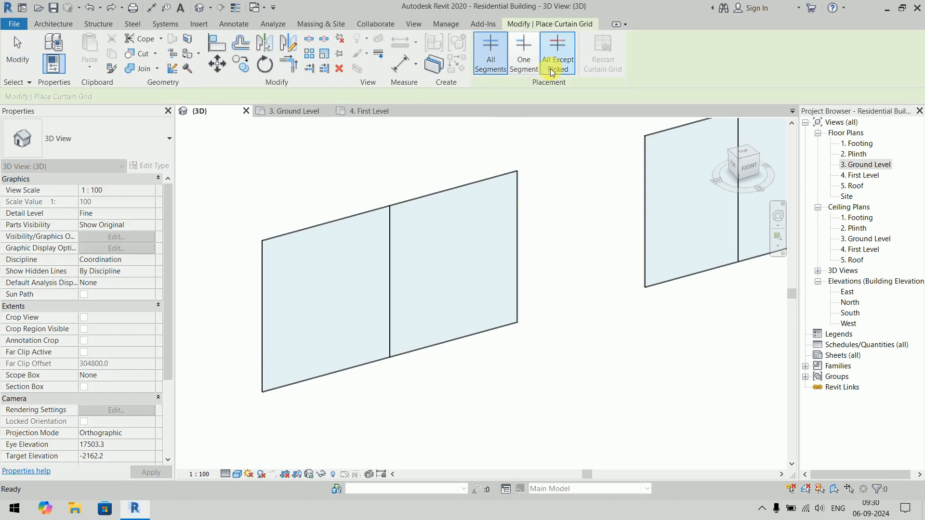
{"action": "scroll", "coordinate": [497, 128], "scroll_direction": "down", "scroll_amount": 2}
{"action": "middle_click_drag", "start_coordinate": [530, 154], "coordinate": [291, 264]}
{"action": "scroll", "coordinate": [351, 237], "scroll_direction": "up", "scroll_amount": 1}
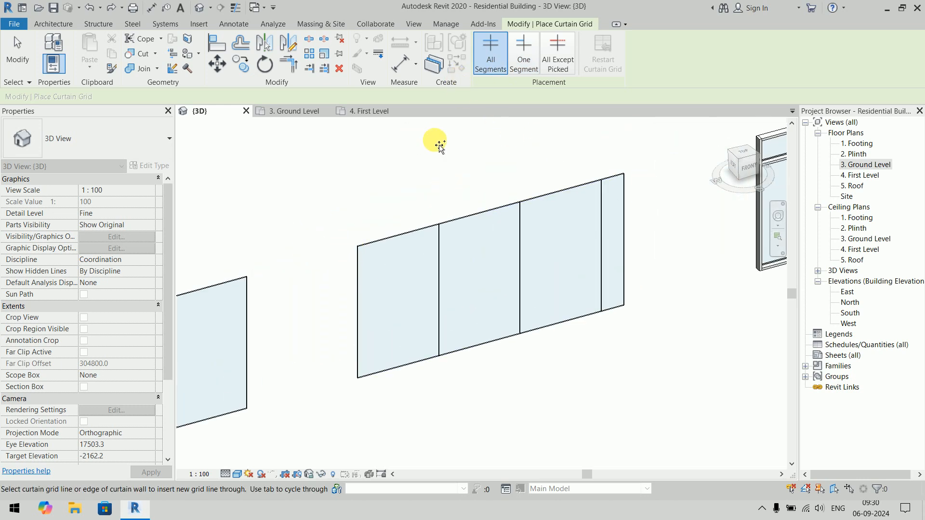
{"action": "left_click", "coordinate": [360, 280]}
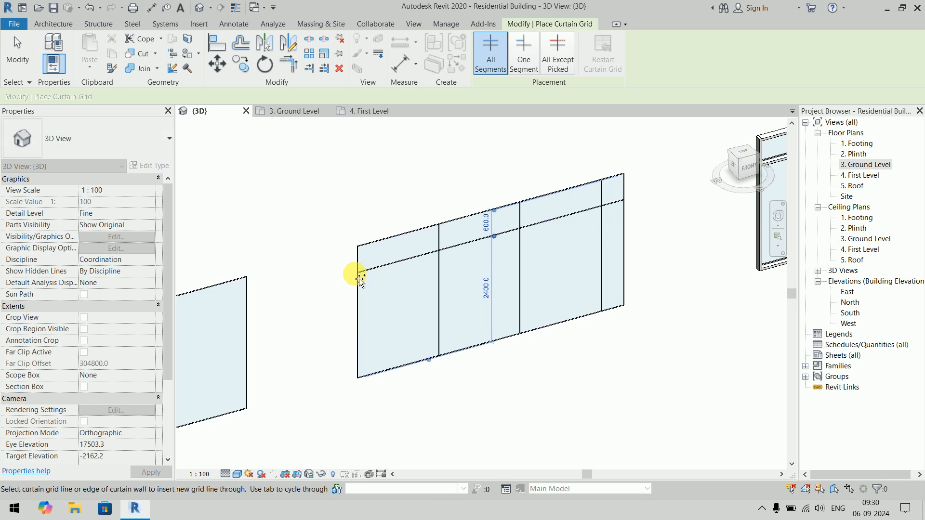
{"action": "left_click", "coordinate": [524, 71]}
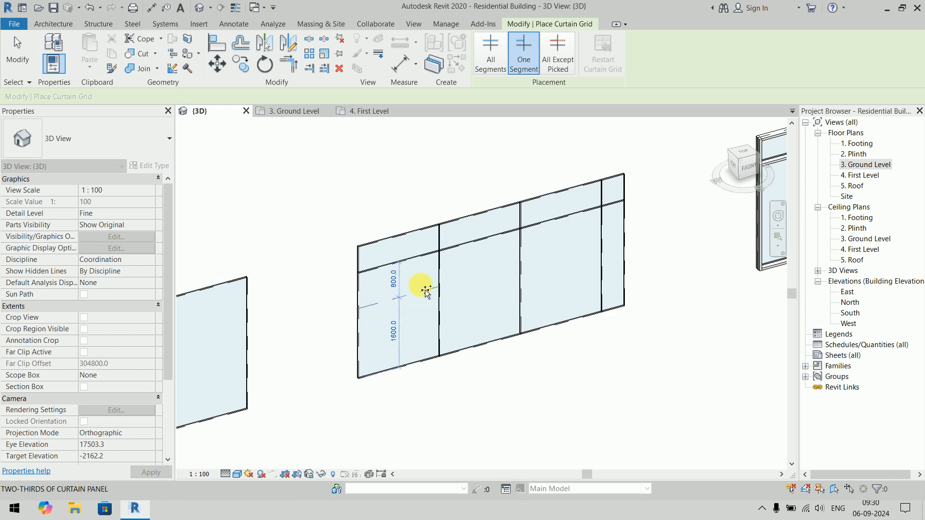
{"action": "left_click", "coordinate": [547, 242]}
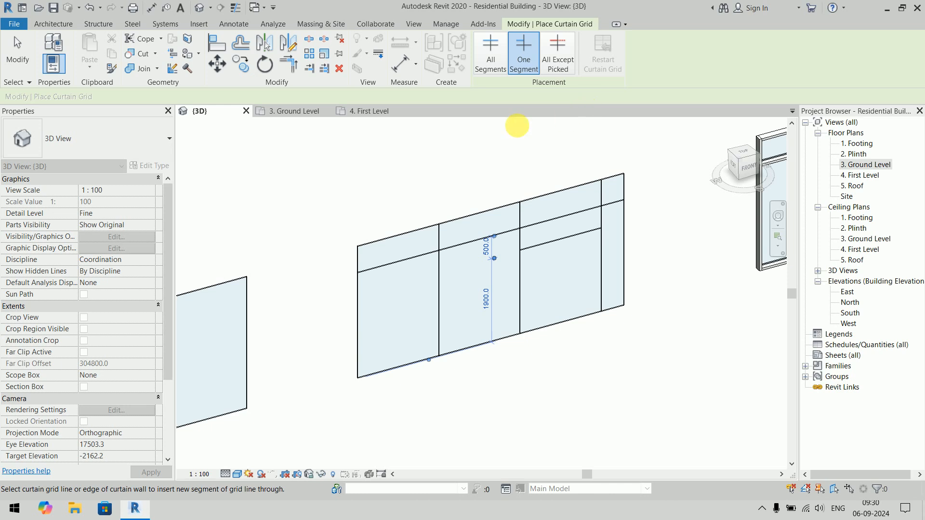
- Place a horizontal grid line in the lower half of the Exterior Glazing wall with All Except Picked, excluding its leftmost segment
{"action": "scroll", "coordinate": [361, 161], "scroll_direction": "down", "scroll_amount": 2}
{"action": "middle_click_drag", "start_coordinate": [361, 161], "coordinate": [476, 175]}
{"action": "middle_click_drag", "start_coordinate": [545, 173], "coordinate": [364, 196]}
{"action": "scroll", "coordinate": [399, 225], "scroll_direction": "up", "scroll_amount": 2}
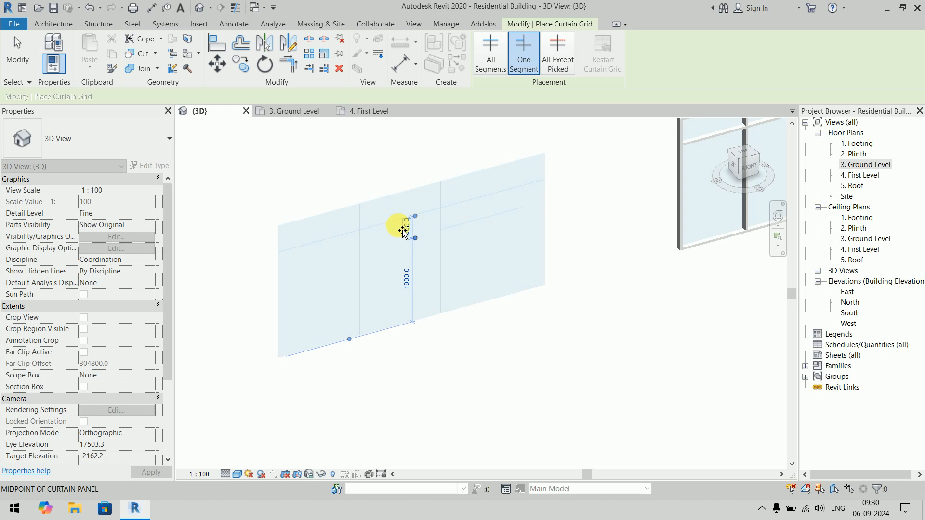
{"action": "left_click", "coordinate": [559, 68]}
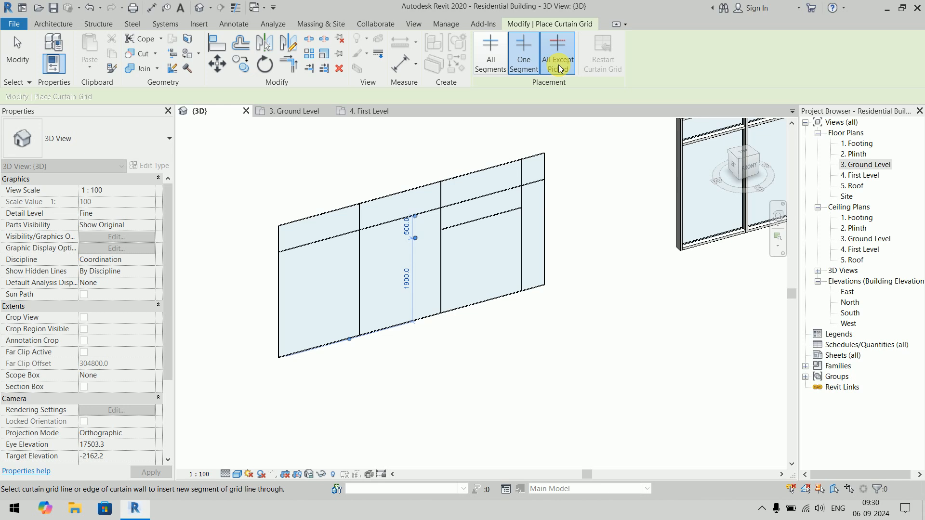
{"action": "left_click", "coordinate": [333, 295]}
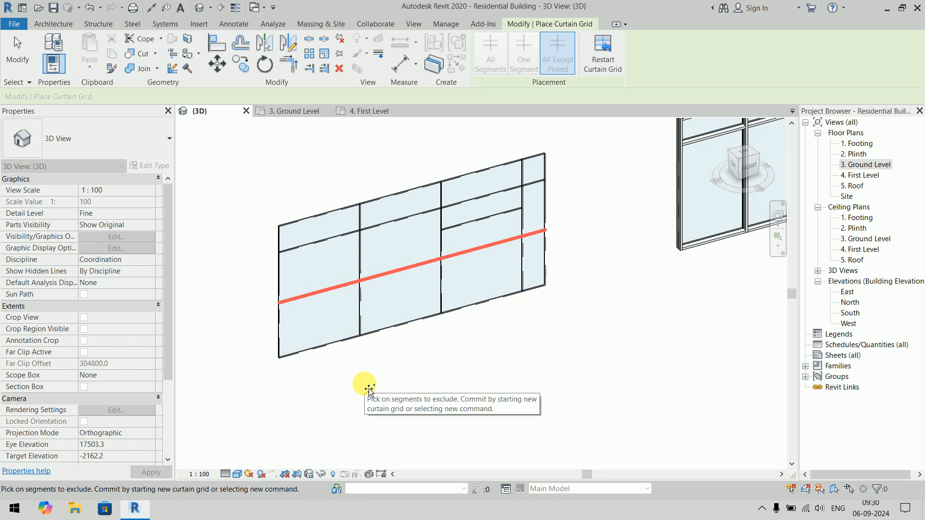
{"action": "left_click", "coordinate": [336, 288]}
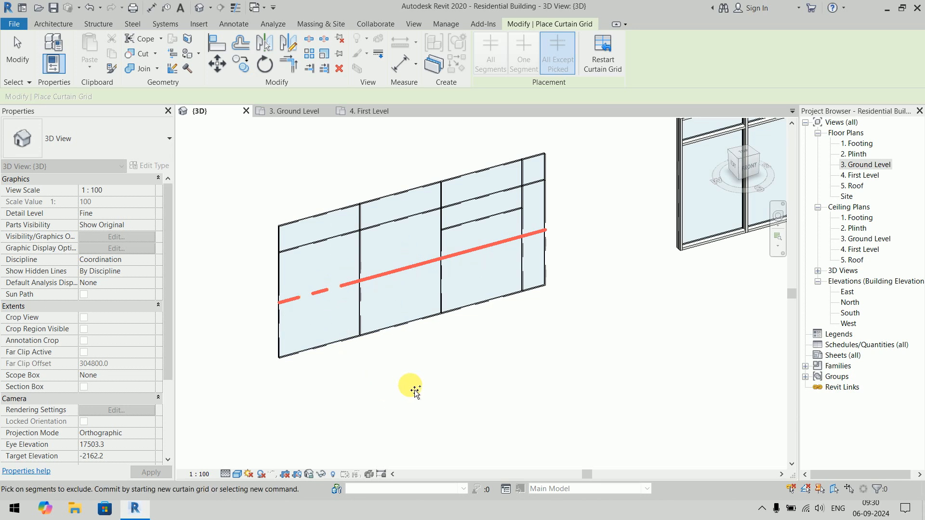
{"action": "key", "text": "ctrl+z"}
{"action": "left_click", "coordinate": [345, 292]}
{"action": "right_click", "coordinate": [575, 322]}
{"action": "left_click", "coordinate": [587, 327]}
{"action": "right_click", "coordinate": [582, 322]}
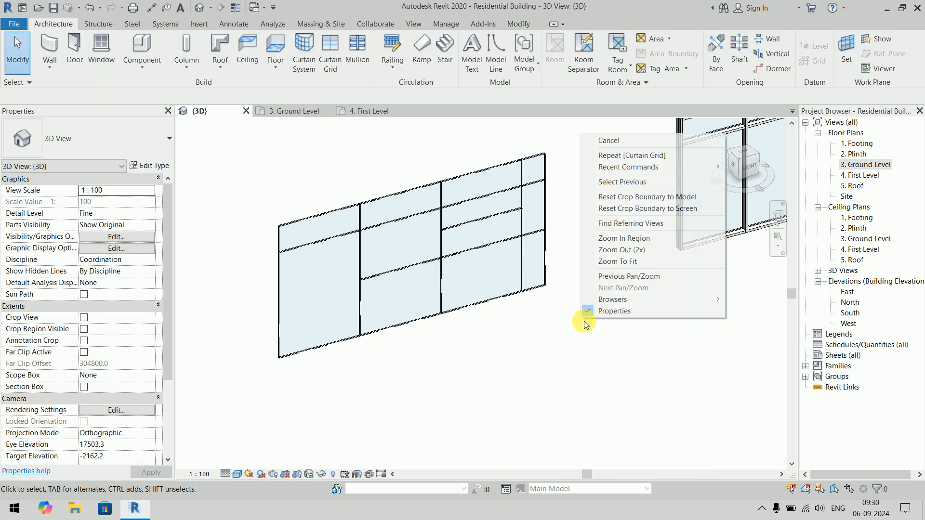
{"action": "left_click", "coordinate": [612, 140]}
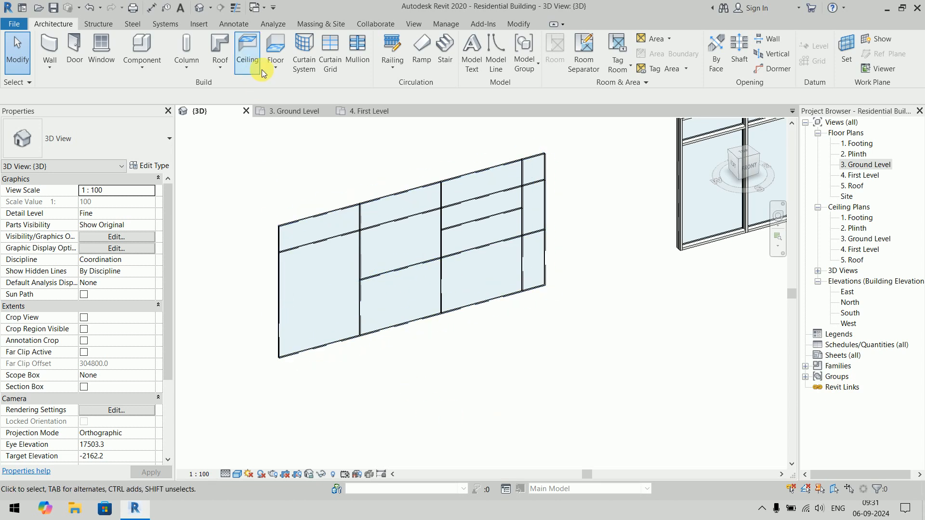
- Try an All Except Picked grid line midway between the lowest horizontal line and bottom edge of the Exterior Glazing wall, excluding the first and third segments
{"action": "left_click", "coordinate": [330, 53]}
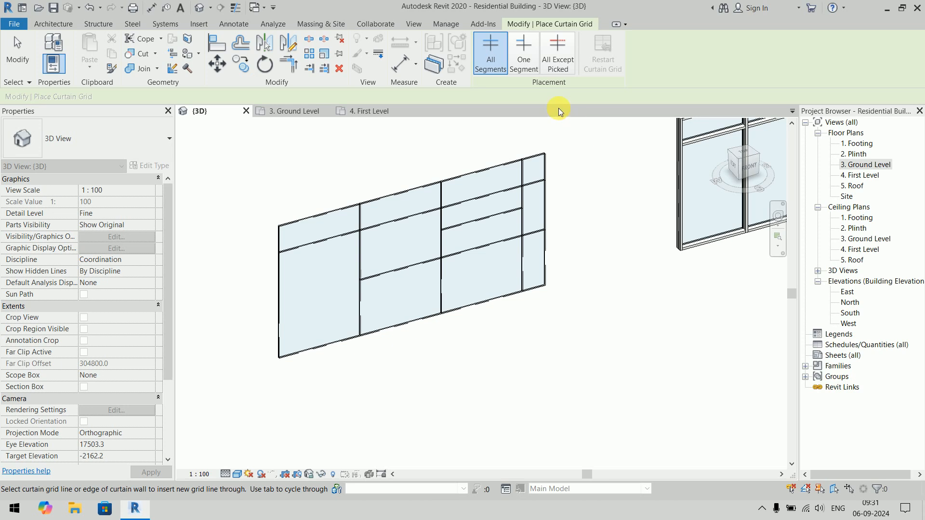
{"action": "left_click", "coordinate": [559, 60]}
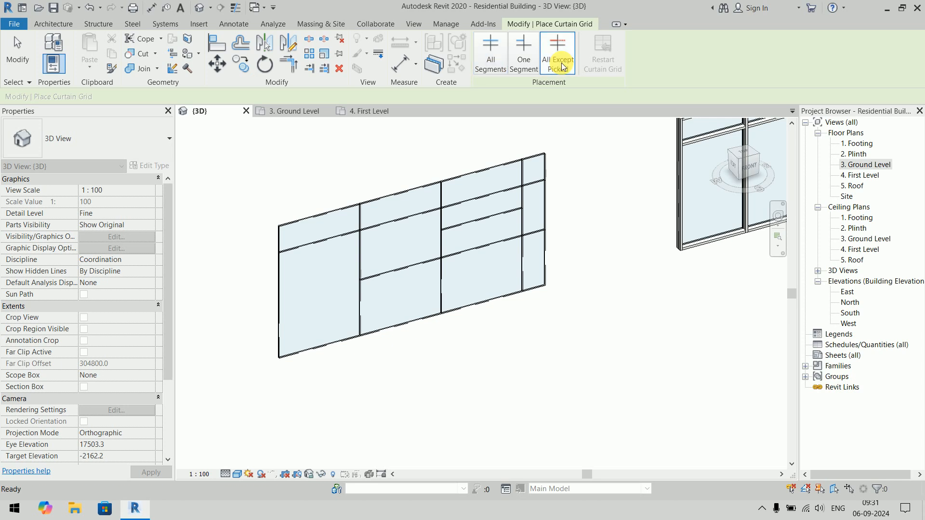
{"action": "left_click", "coordinate": [361, 310]}
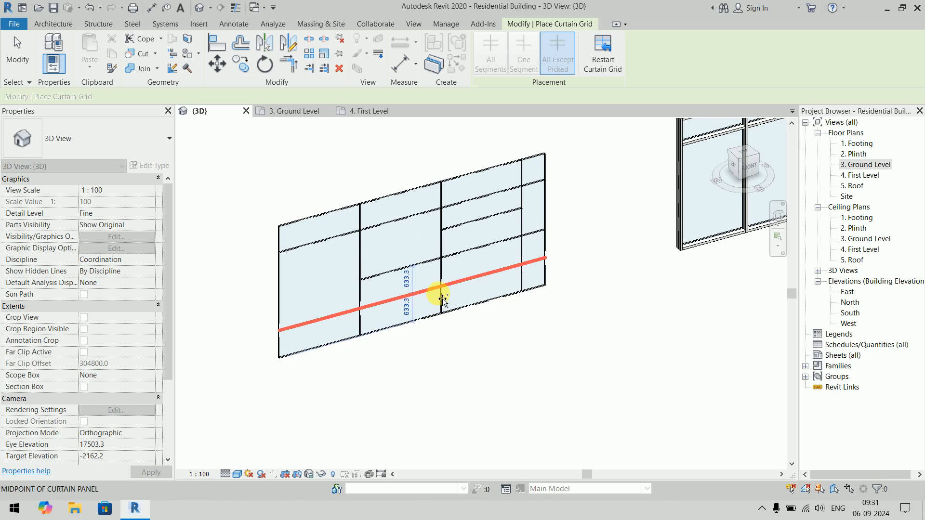
{"action": "left_click", "coordinate": [342, 318]}
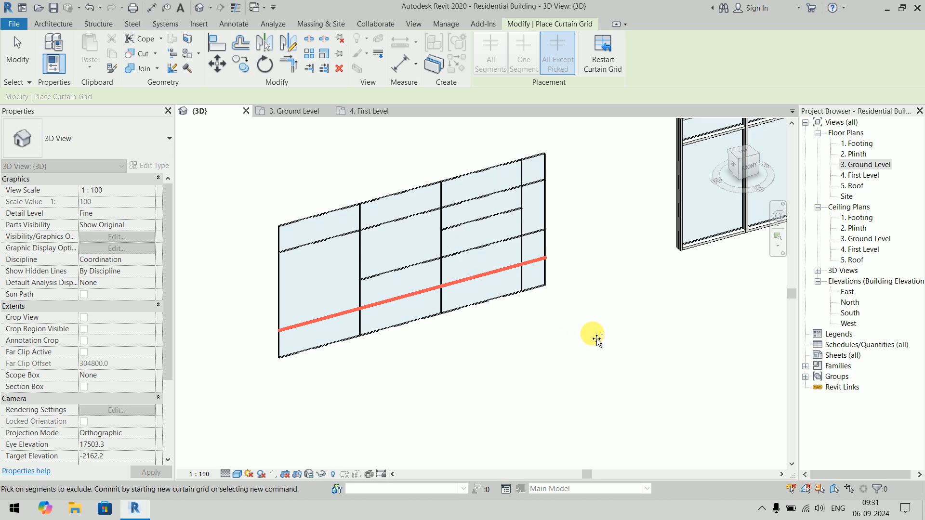
{"action": "left_click", "coordinate": [470, 280]}
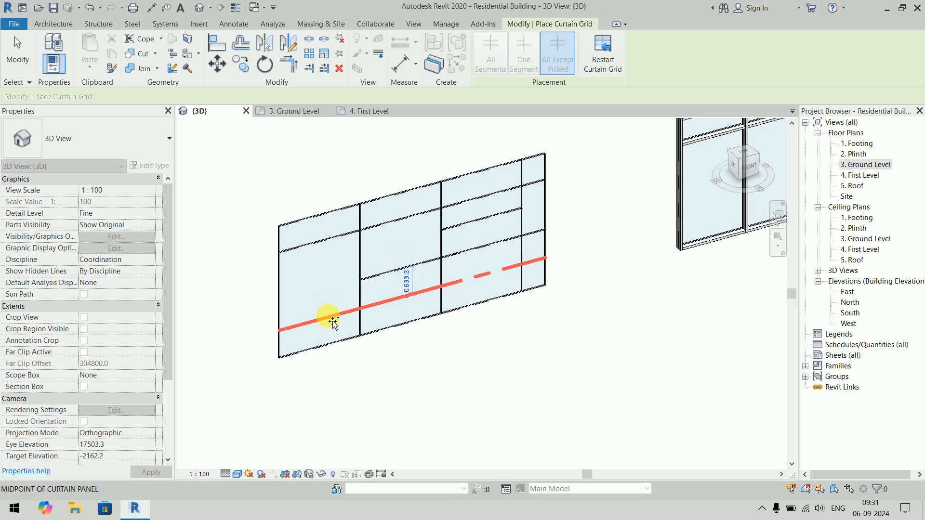
{"action": "right_click", "coordinate": [599, 209]}
{"action": "left_click", "coordinate": [608, 216]}
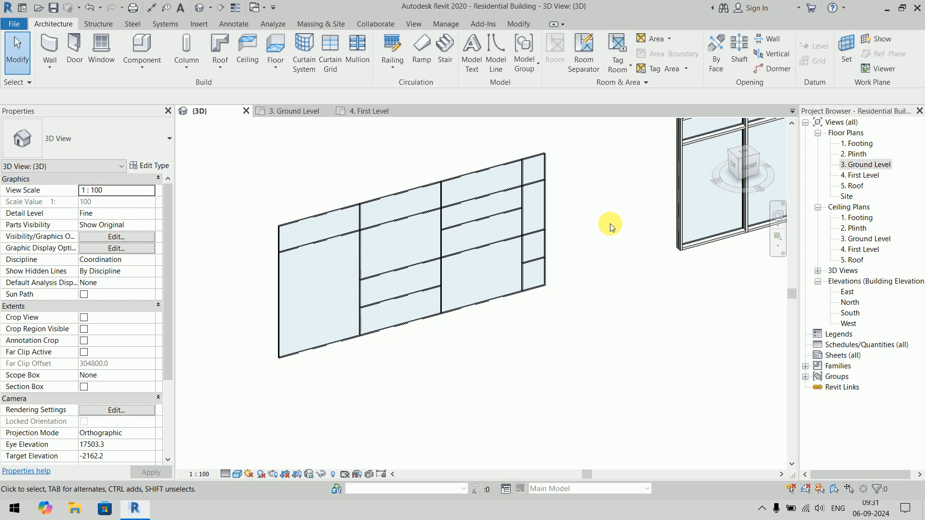
{"action": "key", "text": "ctrl+z"}
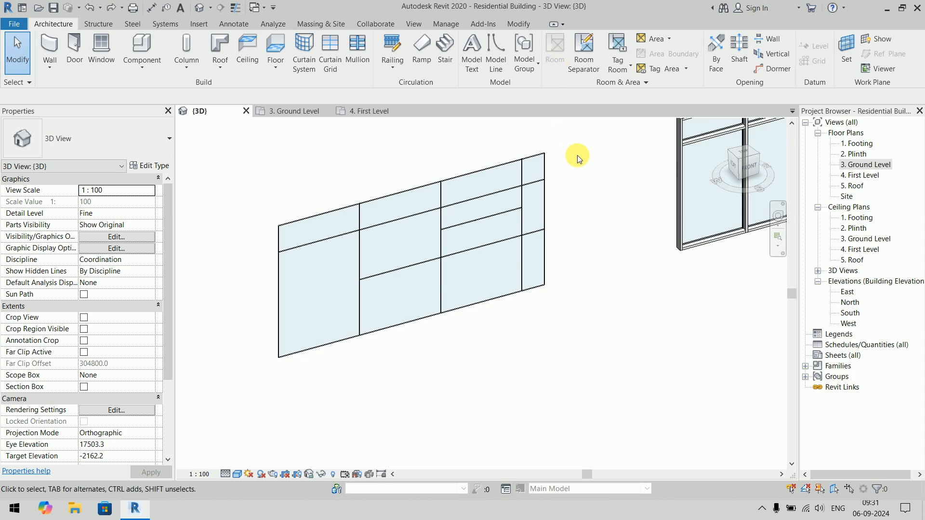
- Place a horizontal grid line 633.3 mm above the bottom edge of the Exterior Glazing wall, excluding the first and third bays, and commit it with Restart Curtain Grid
{"action": "left_click", "coordinate": [330, 51]}
{"action": "left_click", "coordinate": [558, 53]}
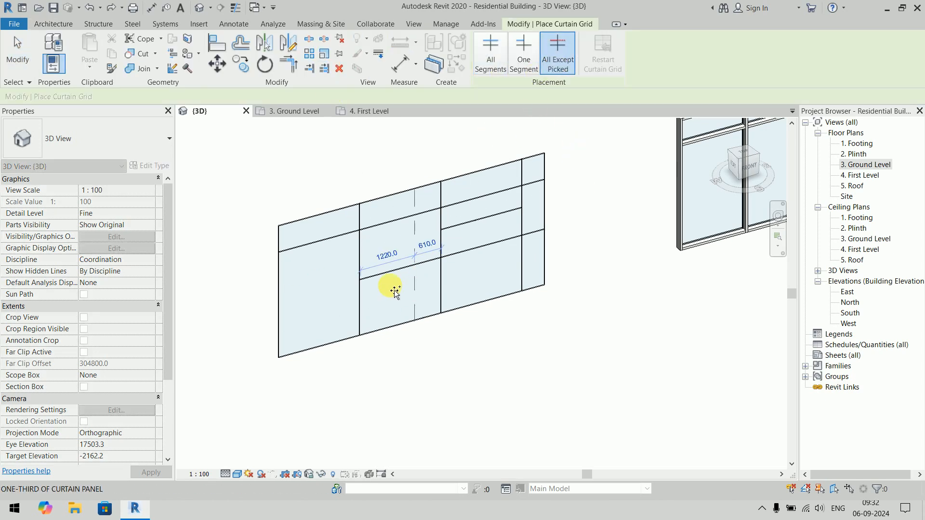
{"action": "left_click", "coordinate": [362, 308]}
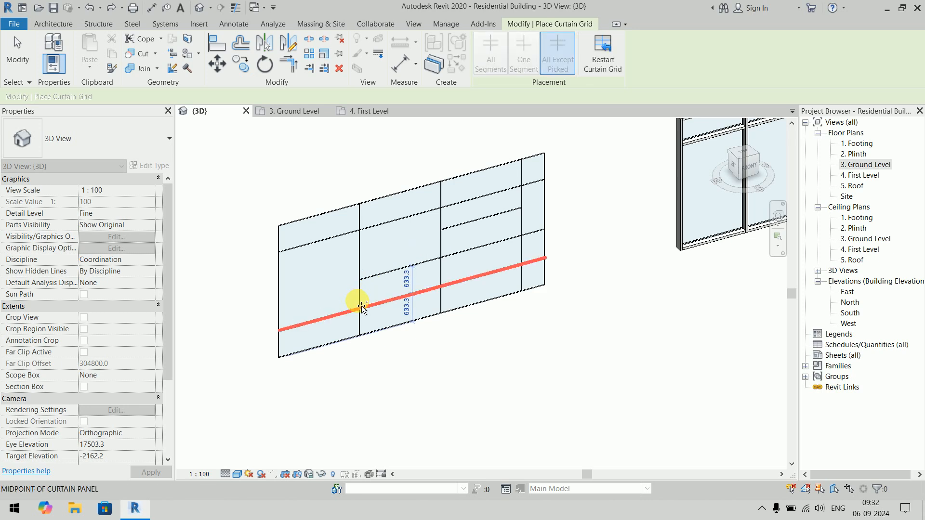
{"action": "left_click", "coordinate": [343, 314]}
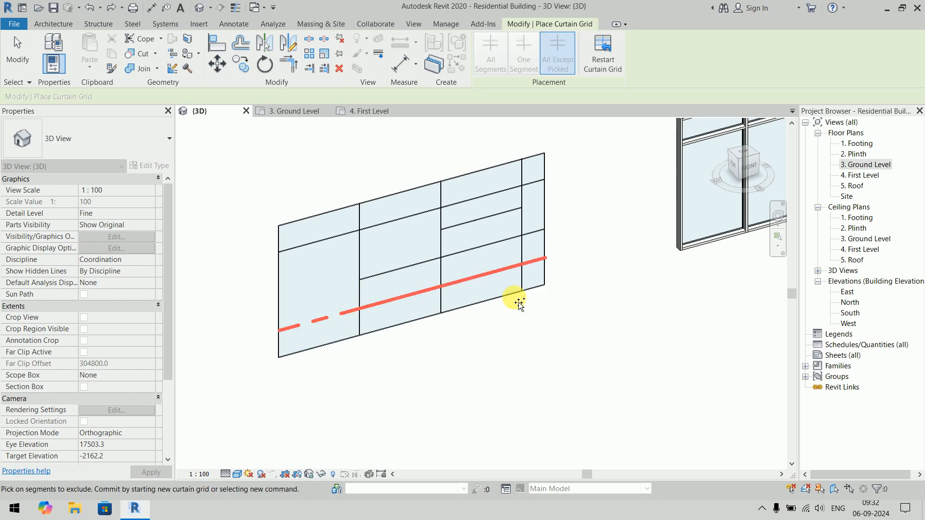
{"action": "left_click", "coordinate": [497, 280]}
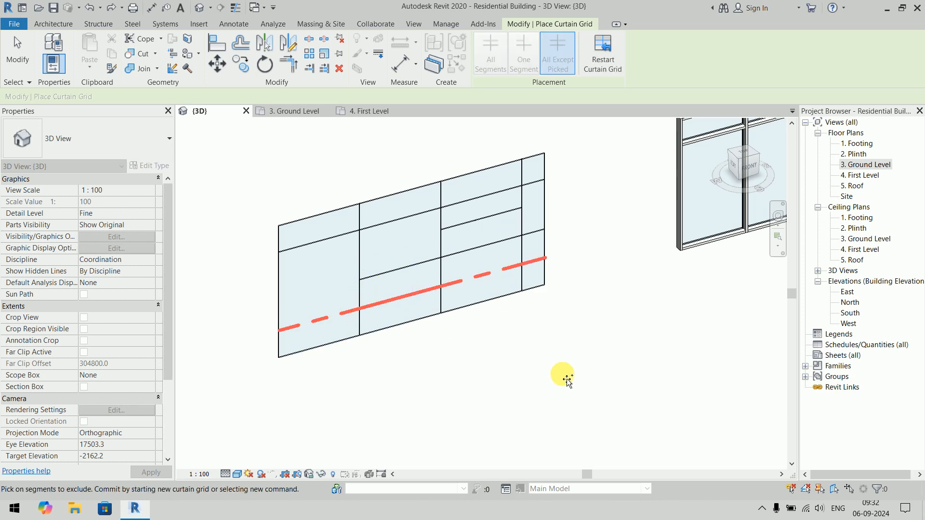
{"action": "left_click", "coordinate": [618, 274]}
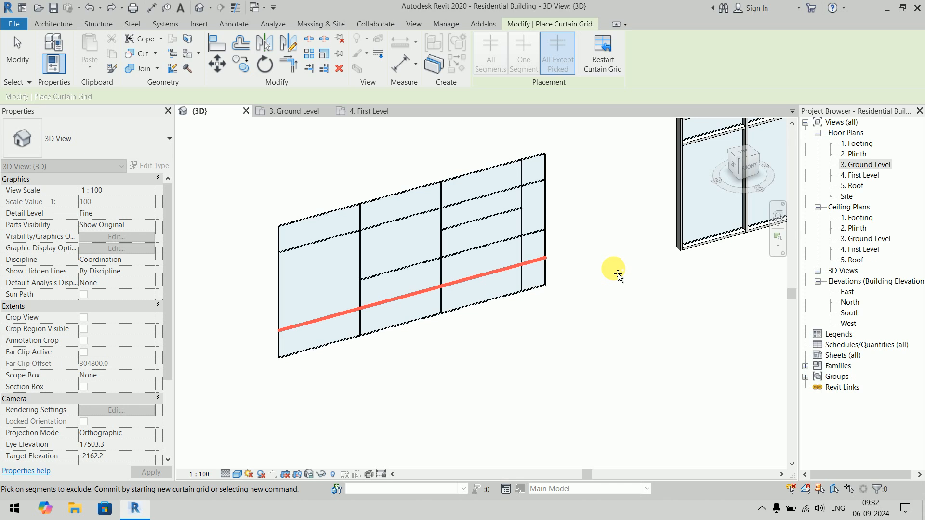
{"action": "left_click", "coordinate": [496, 269]}
{"action": "left_click", "coordinate": [344, 320]}
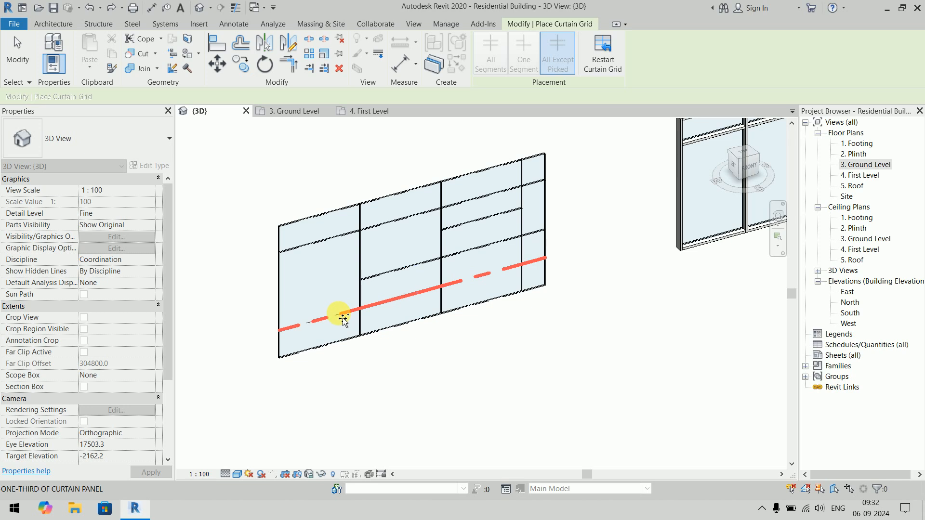
{"action": "left_click", "coordinate": [613, 67]}
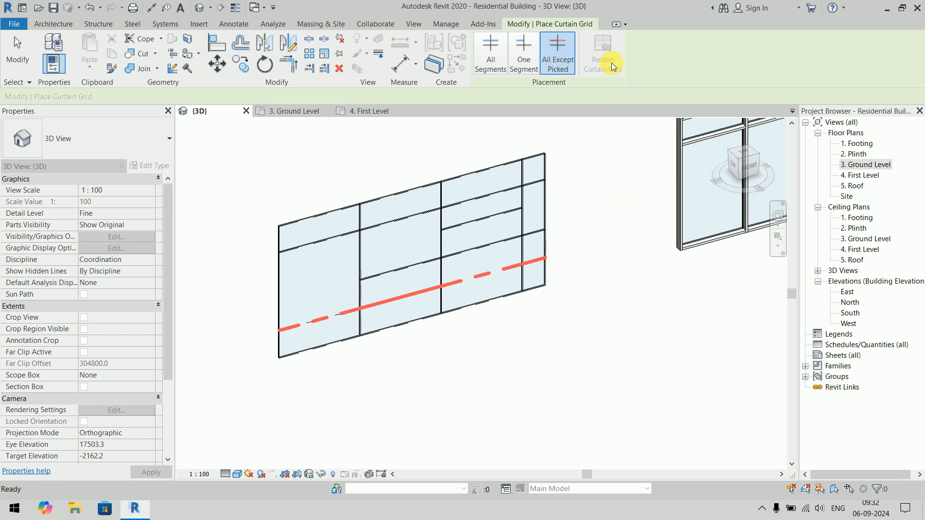
{"action": "right_click", "coordinate": [628, 201]}
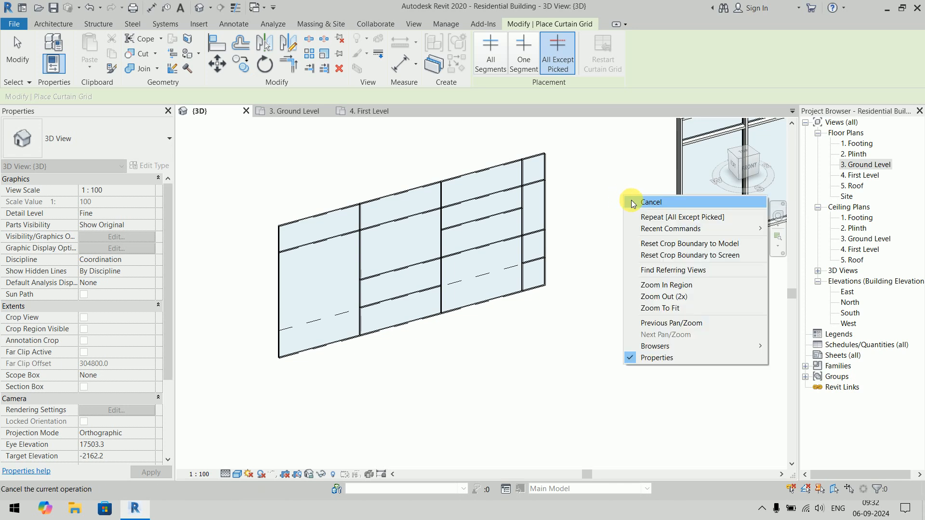
{"action": "left_click", "coordinate": [635, 201]}
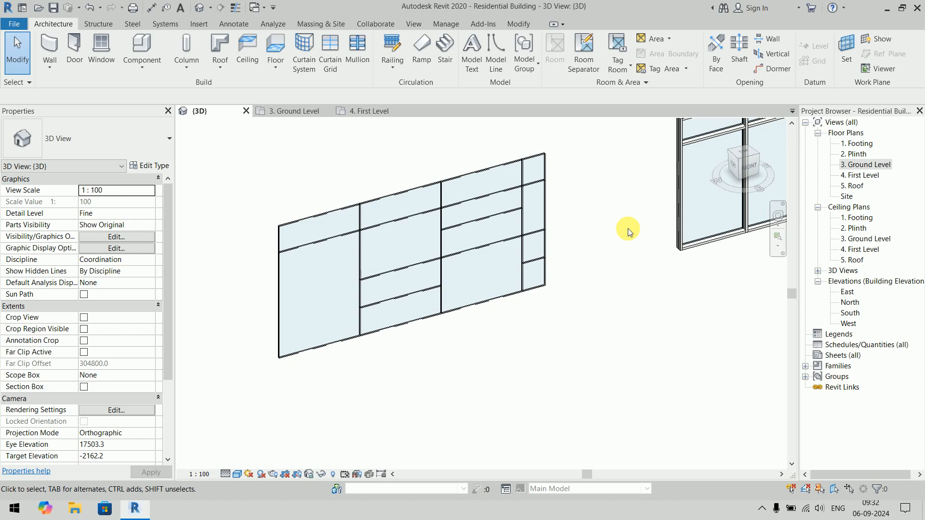
- Add two vertical grid lines 625 mm apart in the plain curtain wall's left half and three 700 mm apart in its right half, across all segments
{"action": "scroll", "coordinate": [628, 229], "scroll_direction": "down", "scroll_amount": 4}
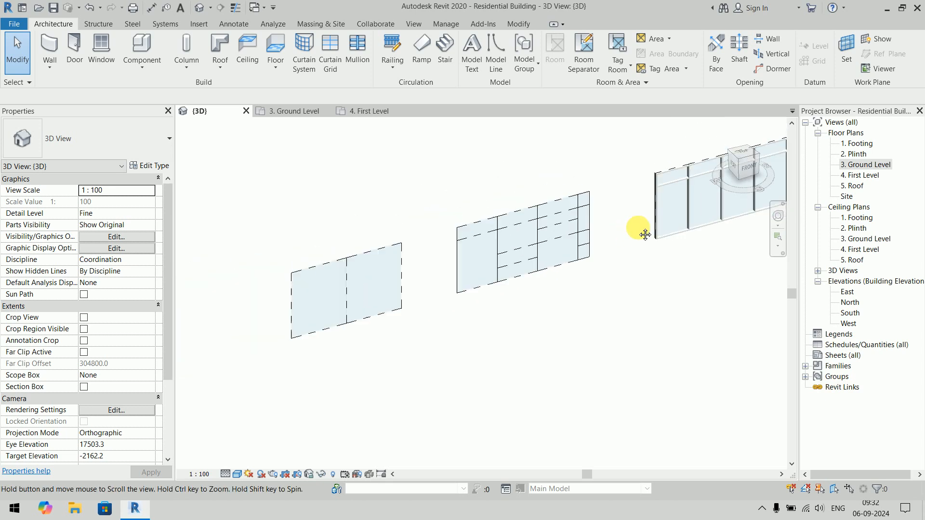
{"action": "scroll", "coordinate": [309, 280], "scroll_direction": "up", "scroll_amount": 4}
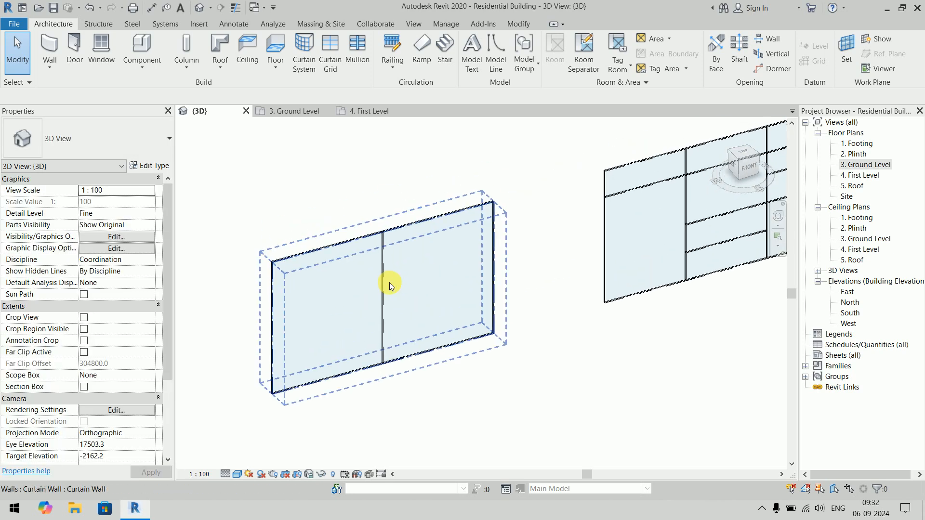
{"action": "left_click", "coordinate": [331, 54]}
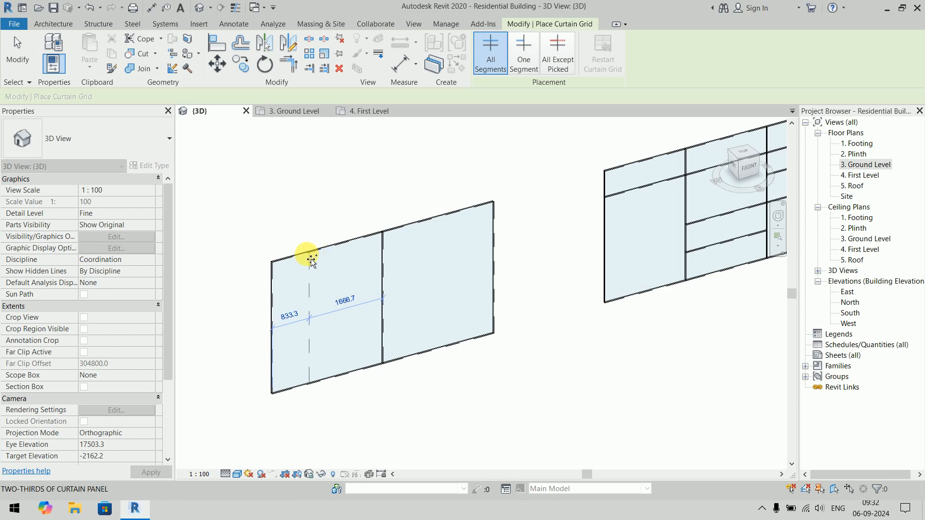
{"action": "left_click", "coordinate": [325, 248]}
{"action": "left_click", "coordinate": [355, 238]}
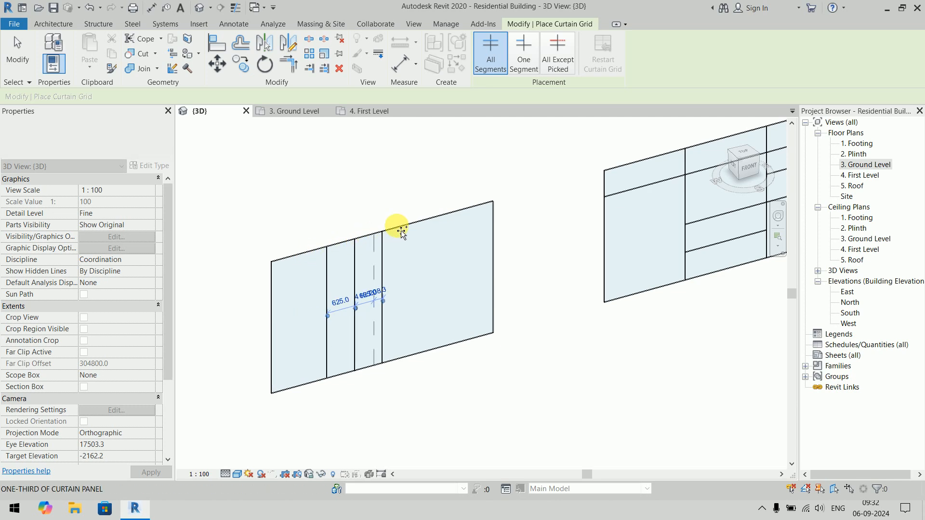
{"action": "left_click", "coordinate": [400, 228]}
{"action": "left_click", "coordinate": [432, 219]}
{"action": "left_click", "coordinate": [462, 210]}
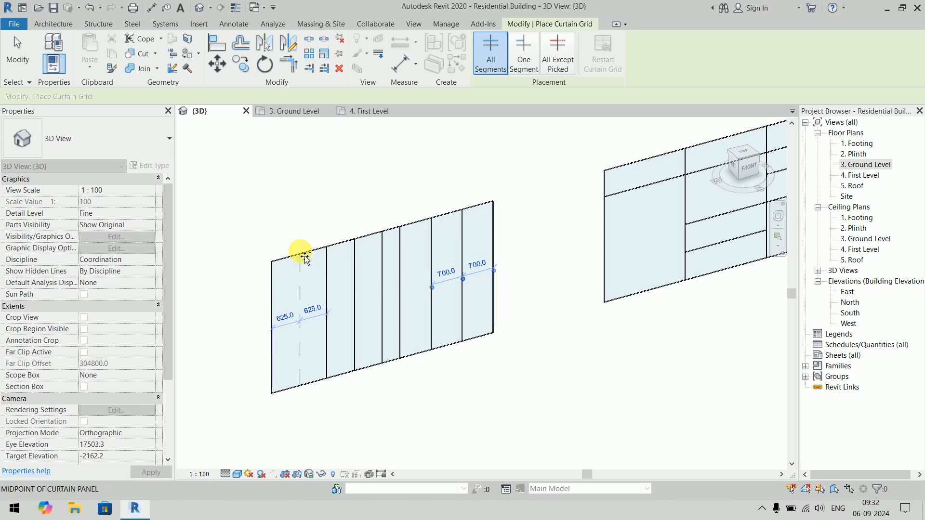
- Add three horizontal grid lines across all segments of the plain curtain wall: 500 mm below its top edge, with two more spaced 833.3 mm apart
{"action": "left_click", "coordinate": [272, 282]}
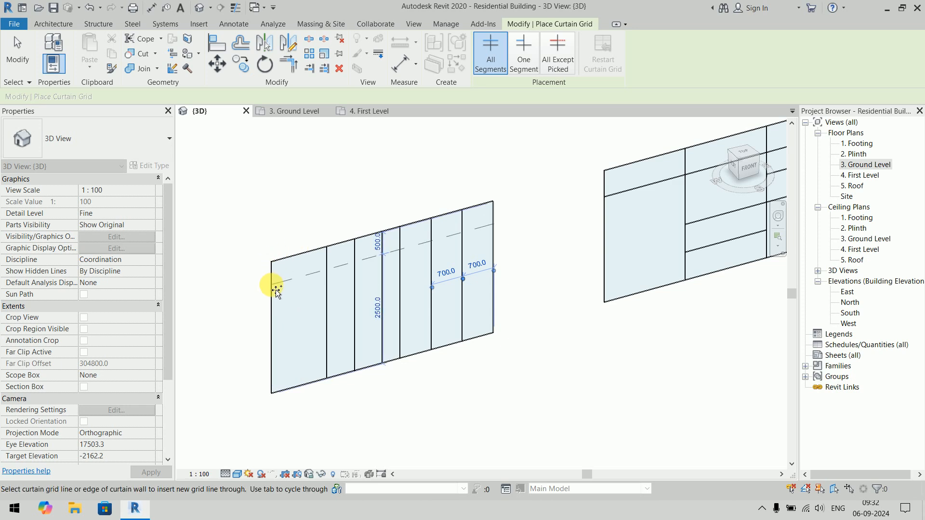
{"action": "left_click", "coordinate": [274, 319]}
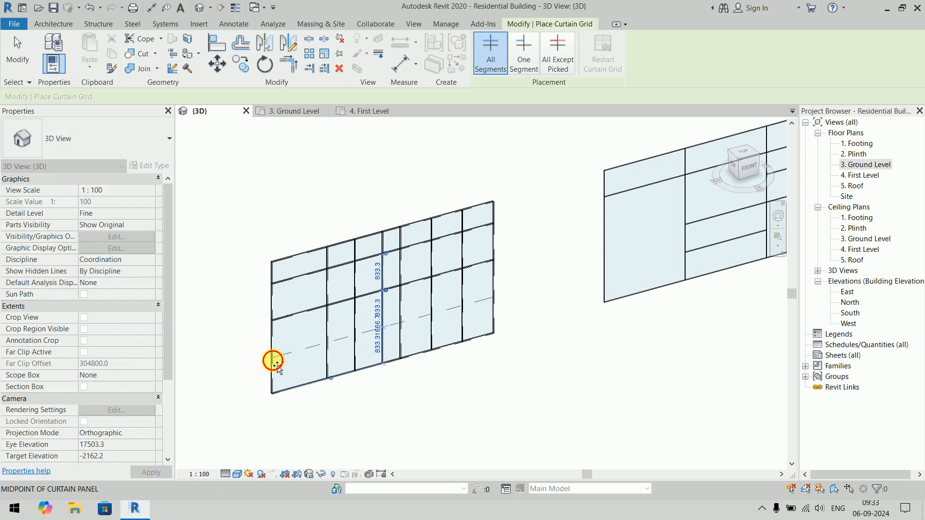
{"action": "left_click", "coordinate": [274, 357]}
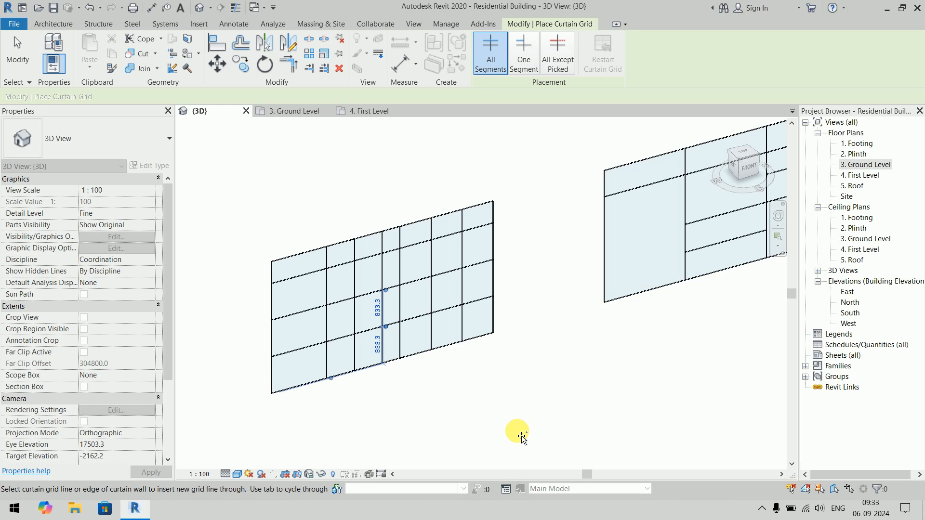
{"action": "key", "text": "Escape"}
{"action": "key", "text": "Escape"}
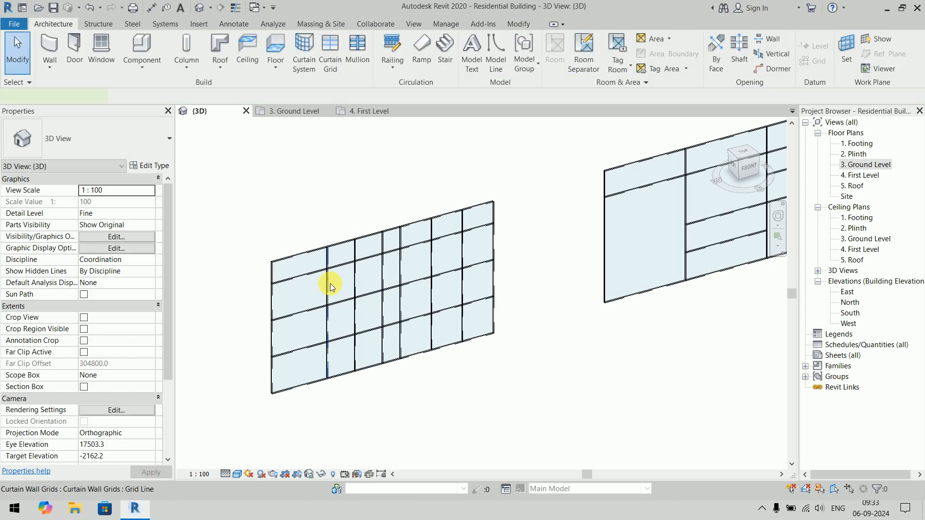
- Set the distance from the plain curtain wall's left edge to its first vertical grid line to 750 mm
{"action": "left_click", "coordinate": [325, 302]}
{"action": "left_click", "coordinate": [300, 312]}
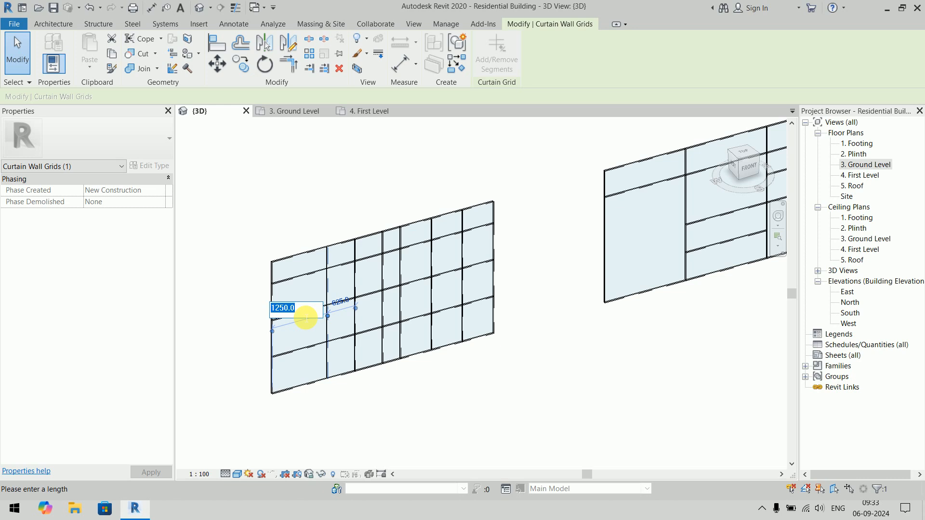
{"action": "type", "text": "750"}
{"action": "key", "text": "Return"}
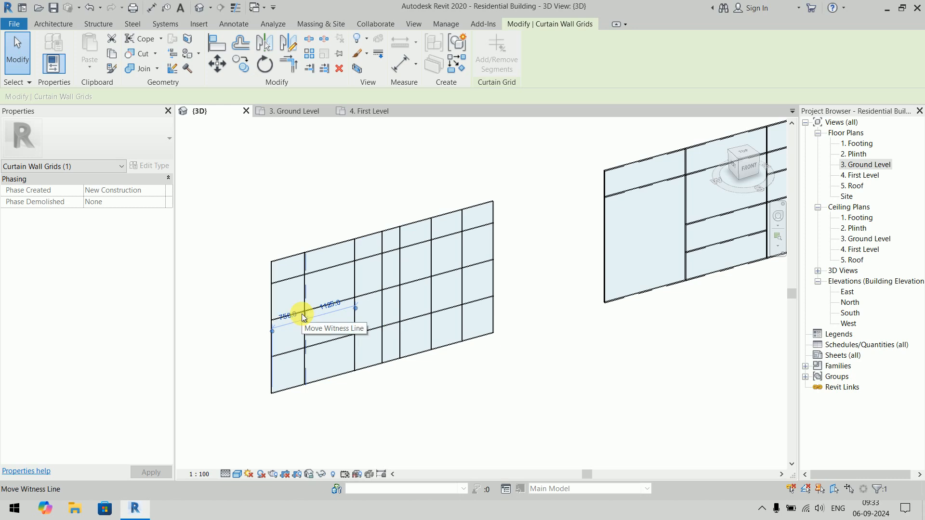
{"action": "left_click", "coordinate": [450, 418]}
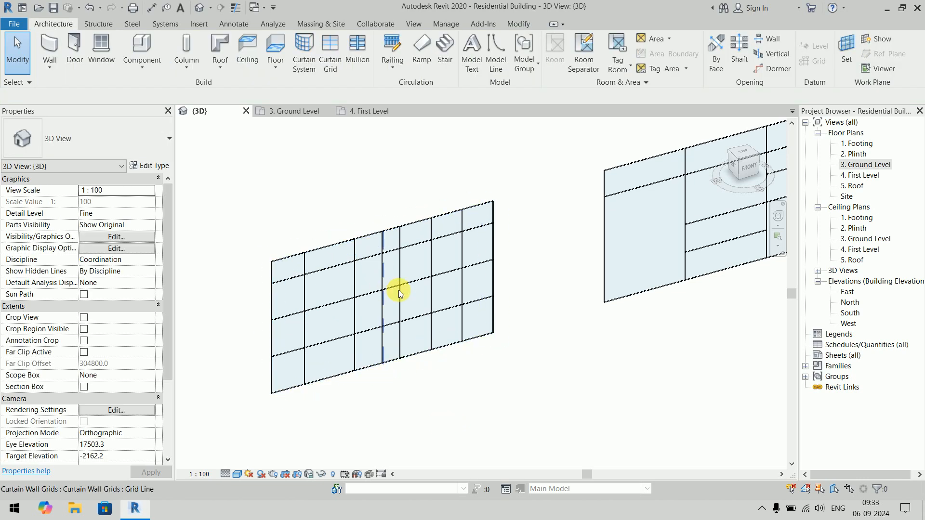
{"action": "left_click", "coordinate": [499, 266]}
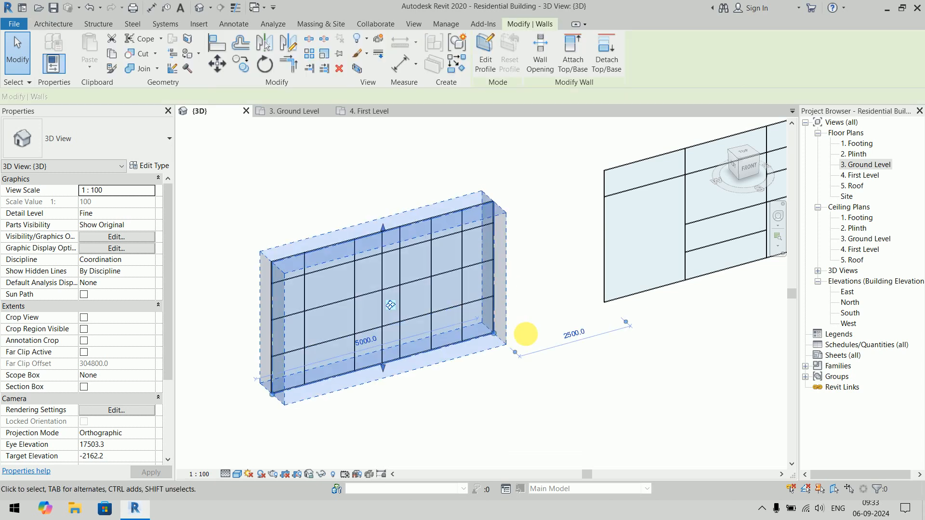
{"action": "left_click", "coordinate": [569, 361]}
{"action": "middle_click_drag", "start_coordinate": [664, 401], "coordinate": [348, 451]}
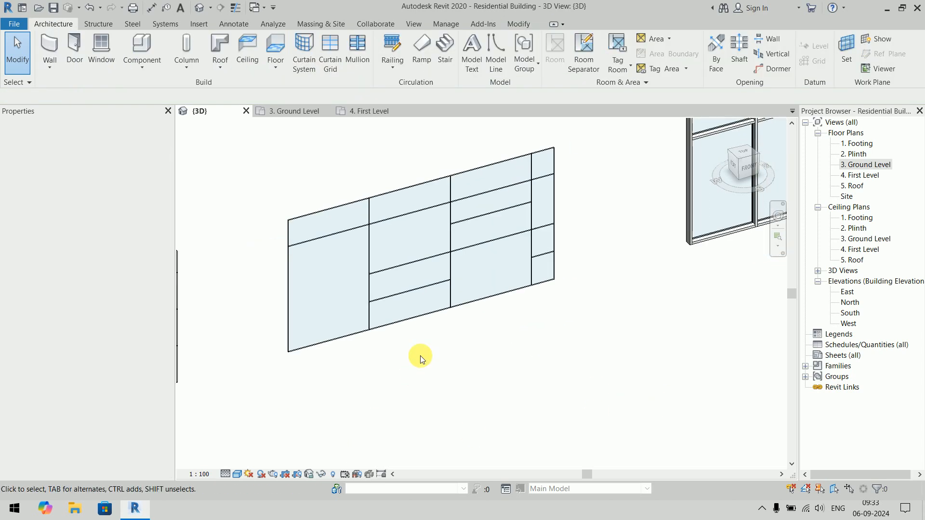
{"action": "scroll", "coordinate": [509, 333], "scroll_direction": "down", "scroll_amount": 1}
{"action": "middle_click_drag", "start_coordinate": [509, 332], "coordinate": [480, 280]}
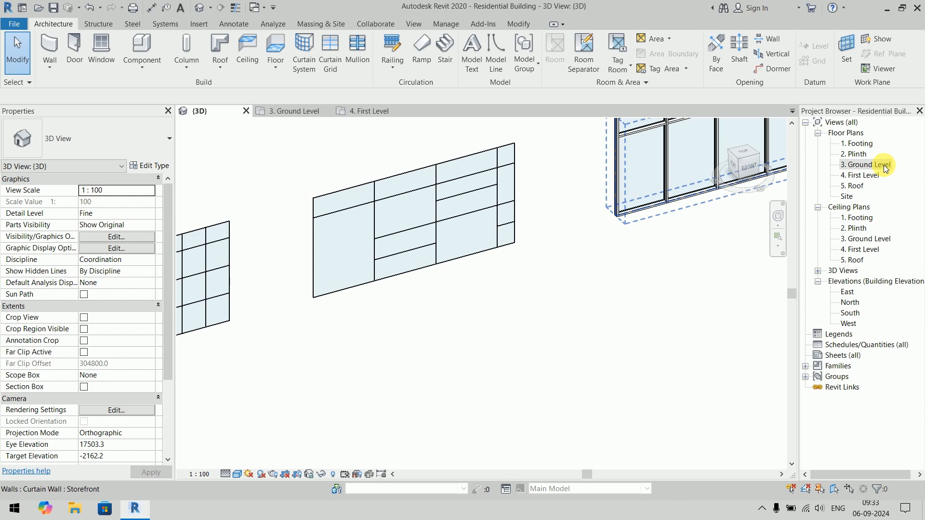
- Draw a horizontal Exterior Glazing curtain wall 5000 mm long in the Ground Level floor plan, below the existing walls
{"action": "double_click", "coordinate": [885, 167]}
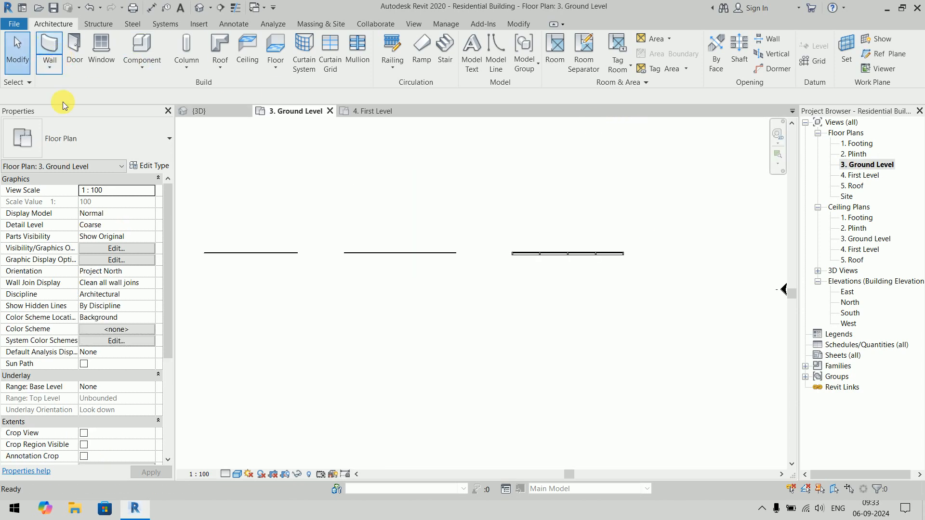
{"action": "left_click", "coordinate": [94, 145]}
{"action": "left_click", "coordinate": [94, 145]}
{"action": "left_click", "coordinate": [95, 145]}
{"action": "left_click", "coordinate": [68, 267]}
{"action": "left_click", "coordinate": [331, 325]}
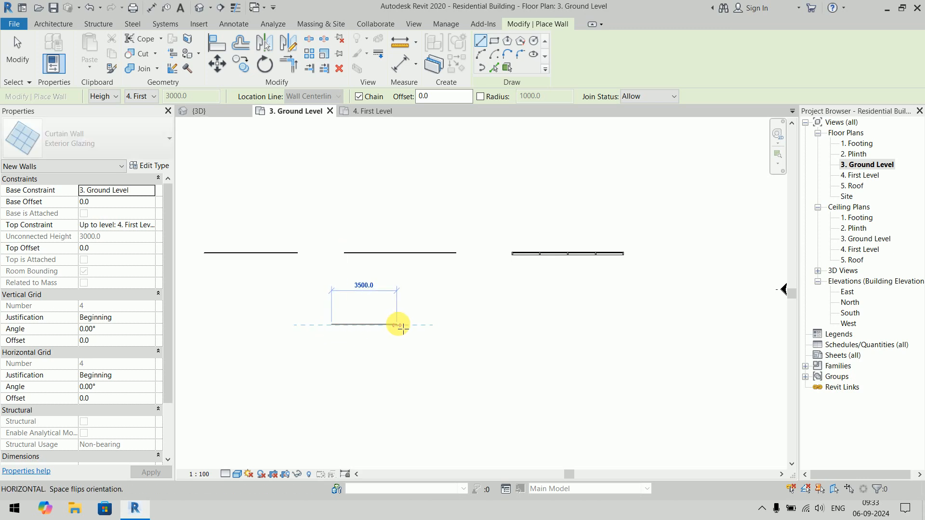
{"action": "left_click", "coordinate": [428, 330]}
{"action": "key", "text": "Escape"}
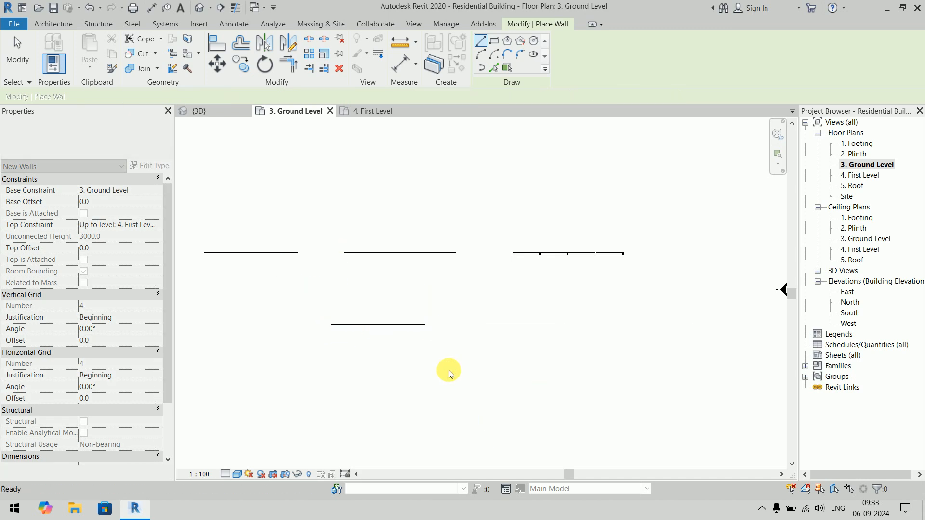
{"action": "key", "text": "Escape"}
- In the 3D view, set the Exterior Glazing type's vertical grid spacing to 1200 mm and horizontal grid spacing to 2400 mm
{"action": "left_click", "coordinate": [221, 111]}
{"action": "left_click", "coordinate": [516, 340]}
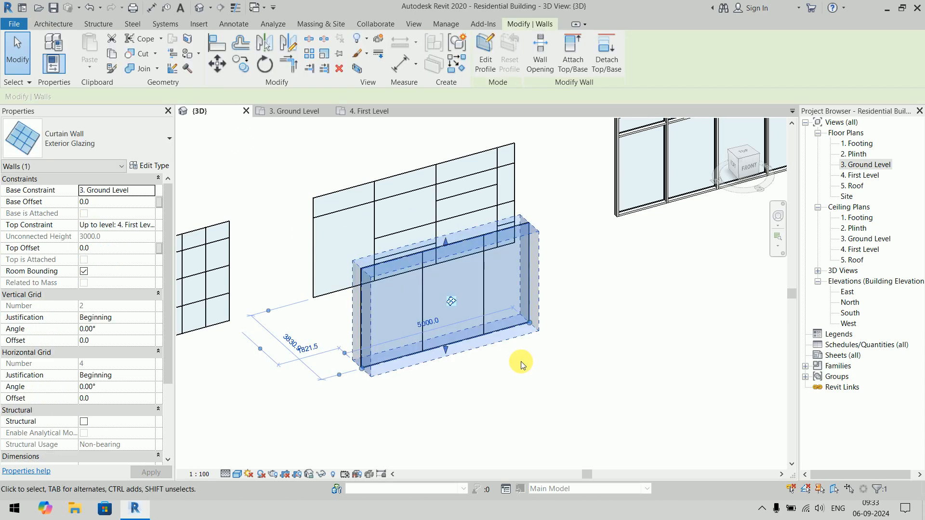
{"action": "left_click", "coordinate": [150, 166]}
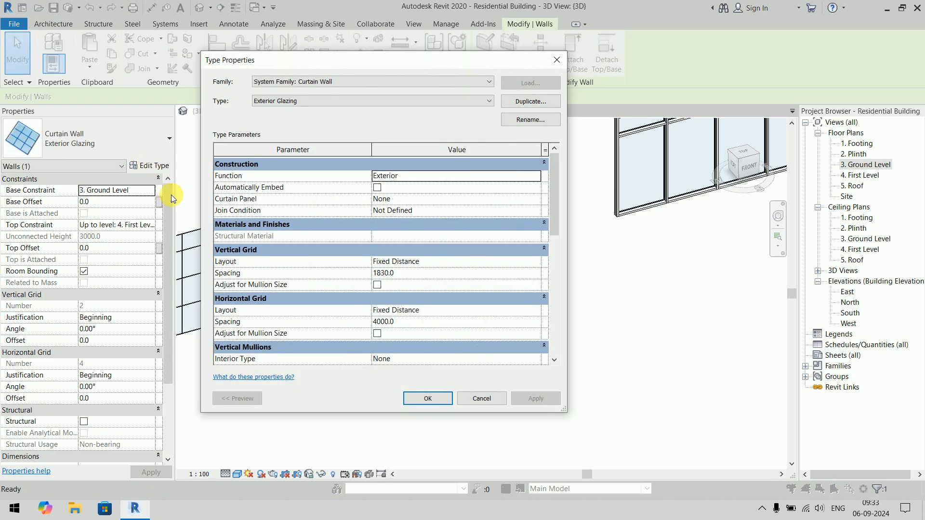
{"action": "left_click", "coordinate": [415, 273]}
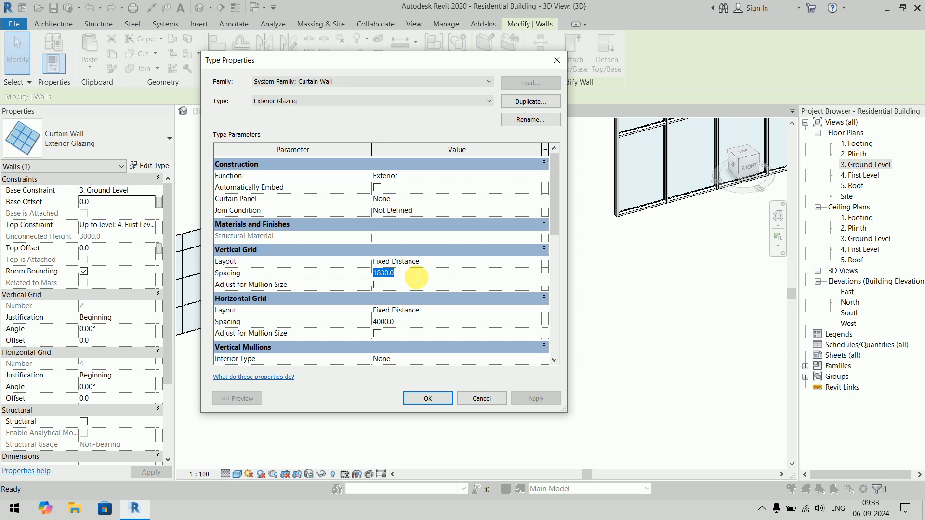
{"action": "left_click", "coordinate": [414, 322]}
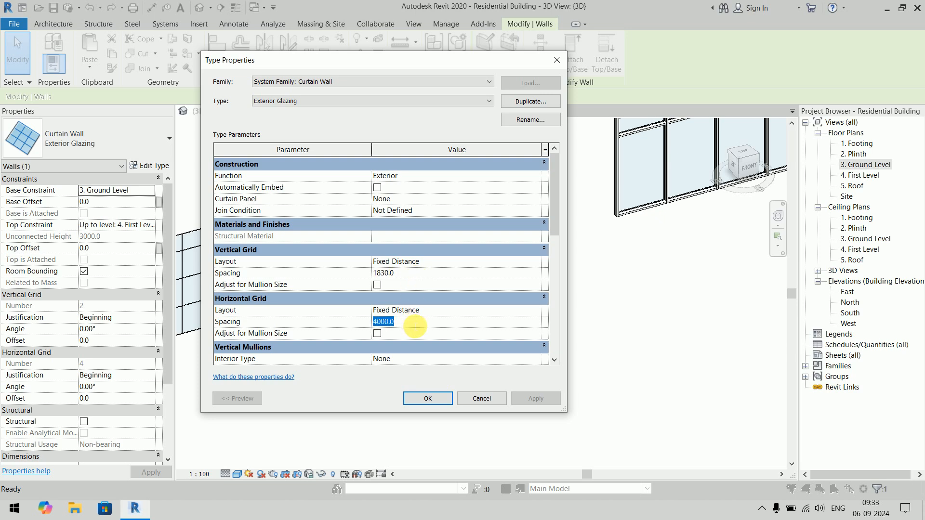
{"action": "left_click", "coordinate": [419, 273]}
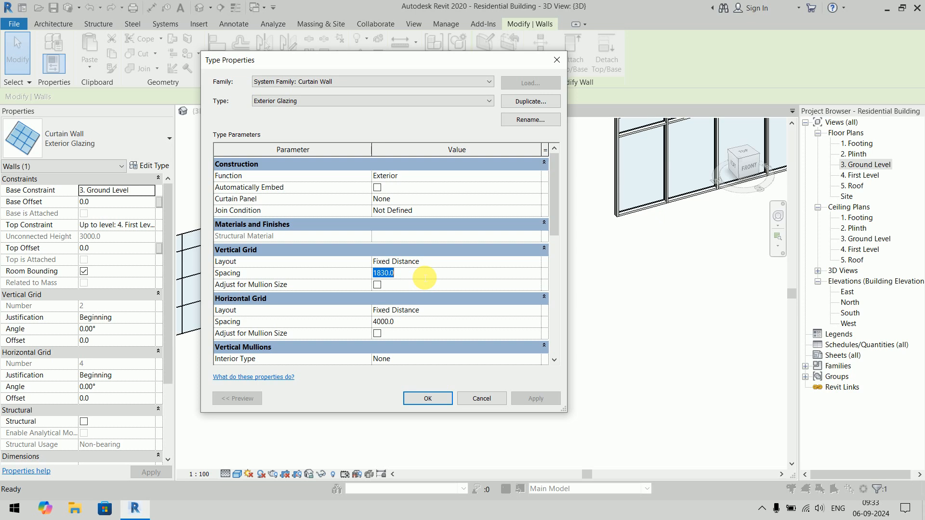
{"action": "type", "text": "120"}
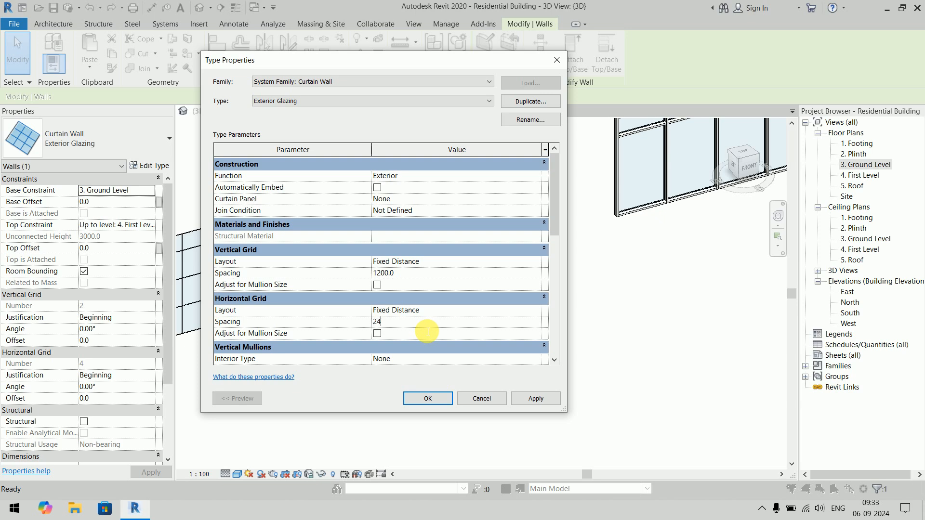
{"action": "left_click", "coordinate": [536, 399]}
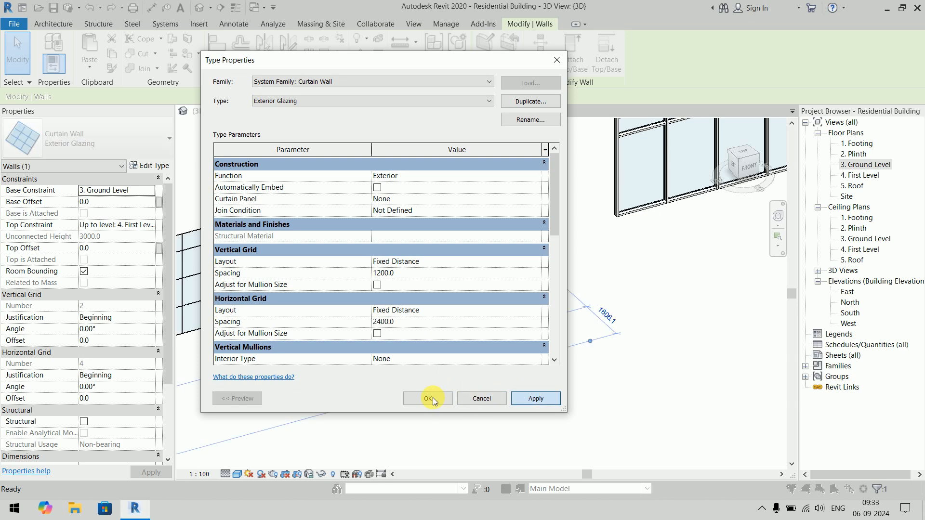
{"action": "left_click", "coordinate": [433, 399]}
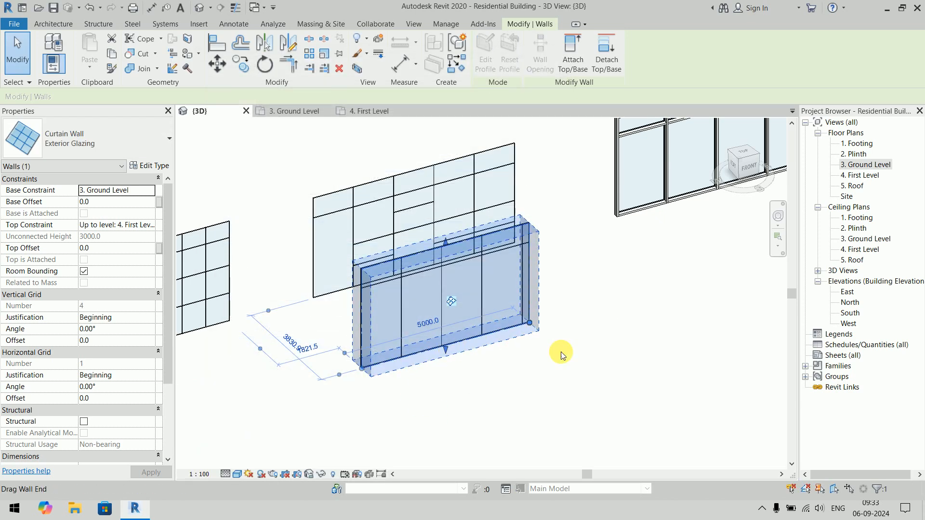
{"action": "left_click", "coordinate": [590, 386]}
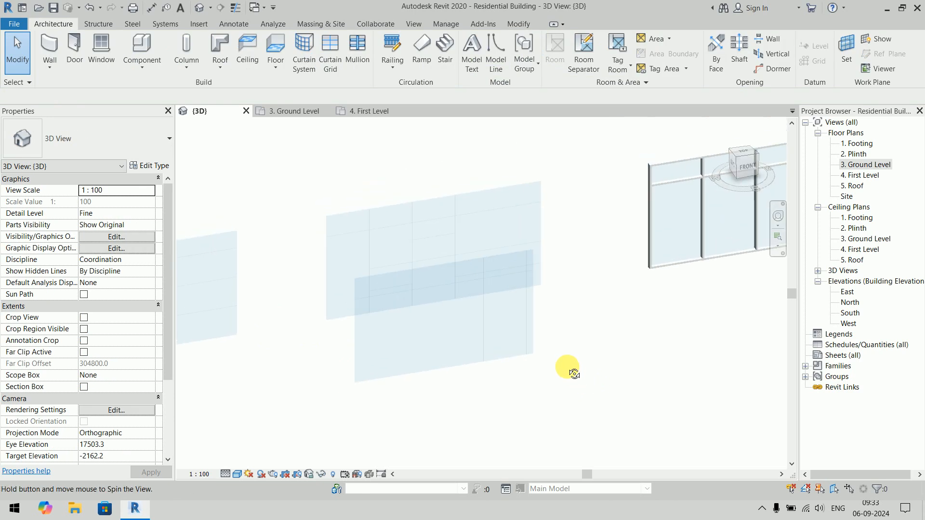
- Examine the new Exterior Glazing wall's grid layout up close and from its left side in 3D
{"action": "scroll", "coordinate": [506, 378], "scroll_direction": "up", "scroll_amount": 3}
{"action": "scroll", "coordinate": [535, 362], "scroll_direction": "up", "scroll_amount": 3}
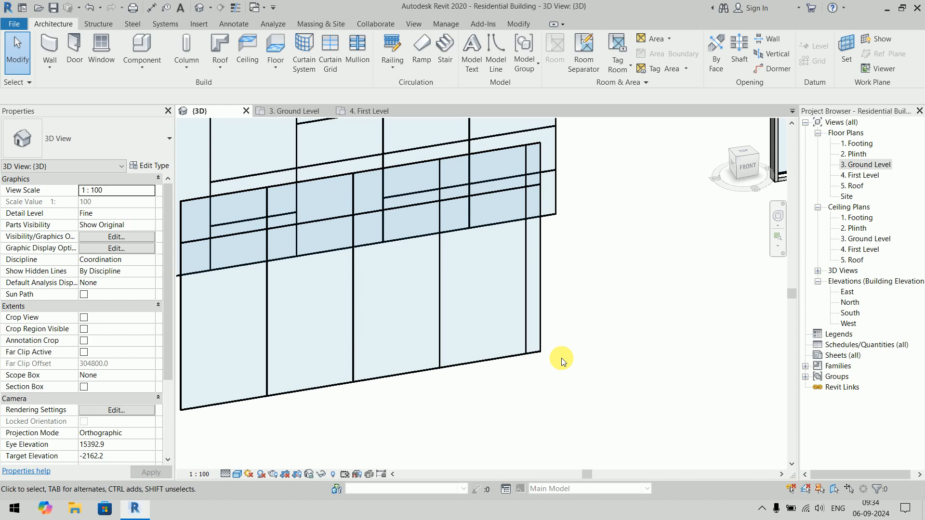
{"action": "middle_click_drag", "start_coordinate": [579, 340], "coordinate": [712, 324], "text": "shift"}
{"action": "middle_click_drag", "start_coordinate": [484, 173], "coordinate": [535, 319]}
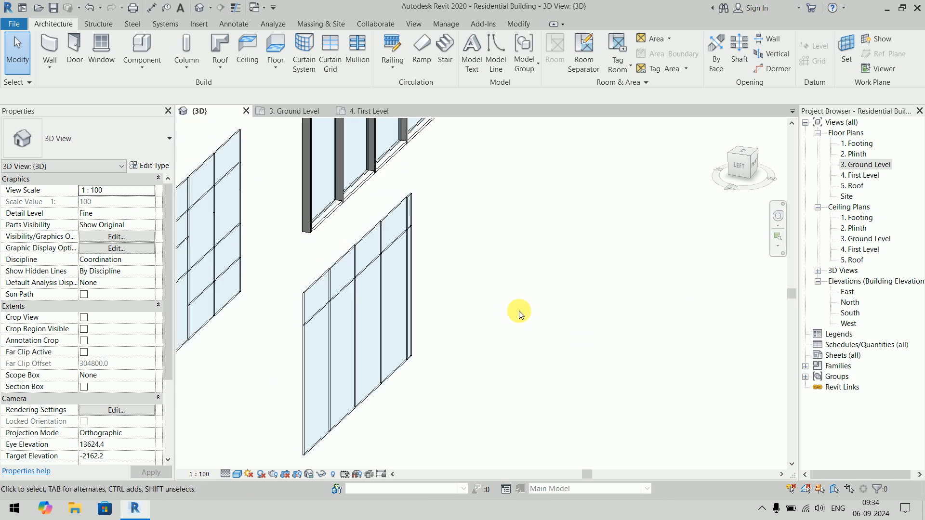
{"action": "scroll", "coordinate": [535, 318], "scroll_direction": "up", "scroll_amount": 1}
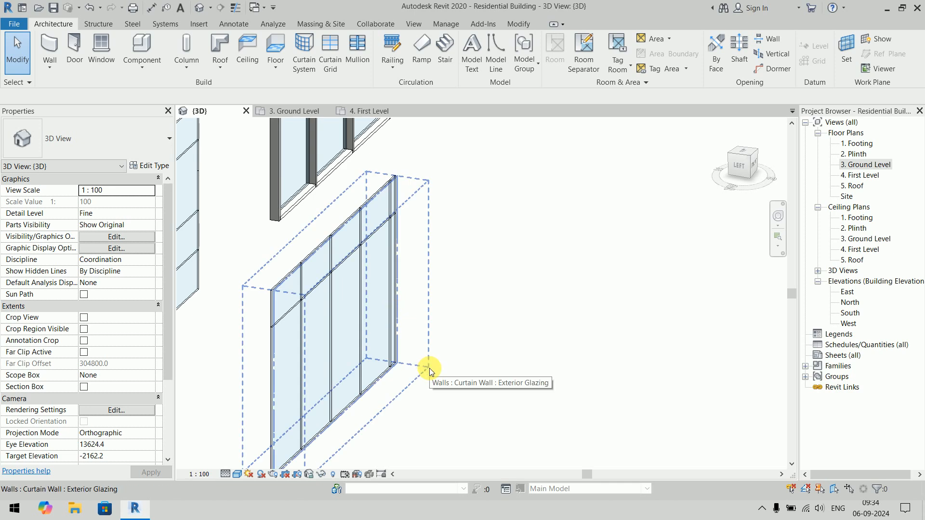
{"action": "middle_click_drag", "start_coordinate": [429, 368], "coordinate": [464, 306]}
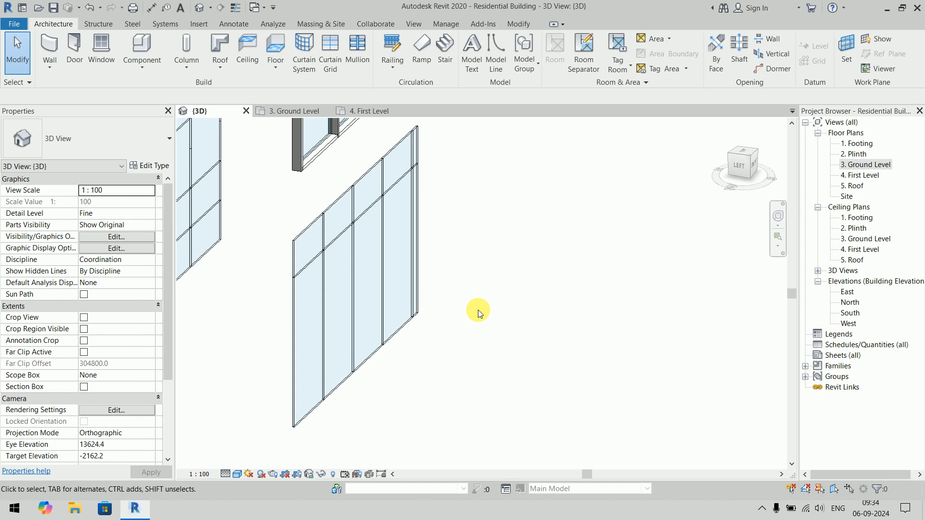
{"action": "scroll", "coordinate": [478, 310], "scroll_direction": "down", "scroll_amount": 2}
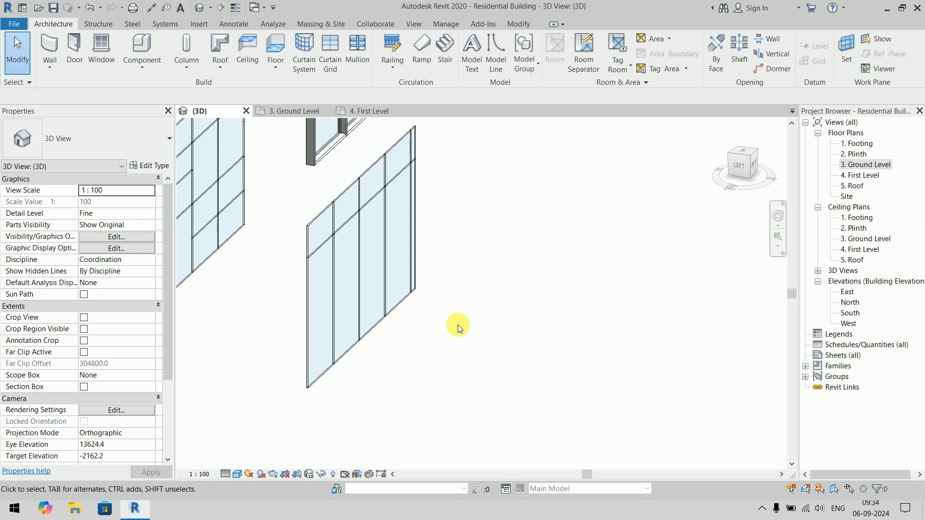
{"action": "middle_click_drag", "start_coordinate": [466, 337], "coordinate": [440, 345], "text": "shift"}
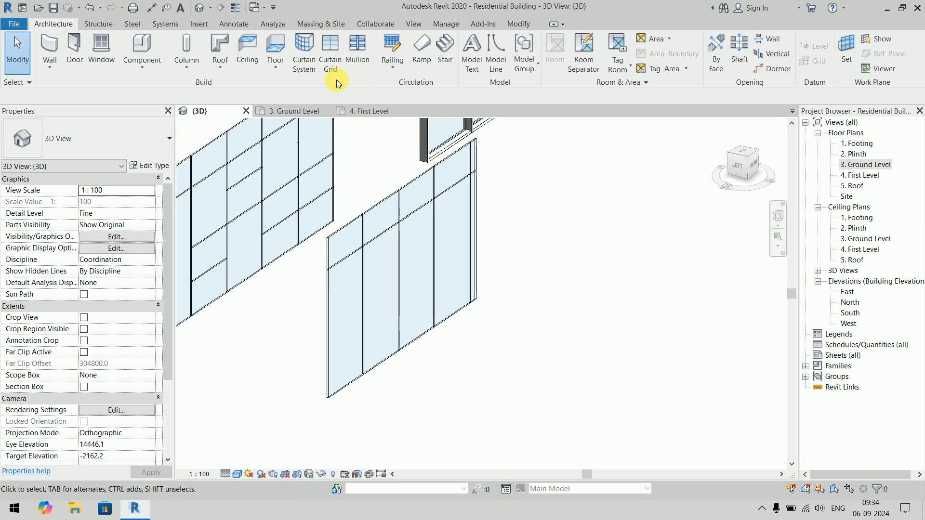
- Place 50 x 150mm rectangular mullions along all four edges of the new Exterior Glazing wall, using Grid Line placement
{"action": "left_click", "coordinate": [360, 60]}
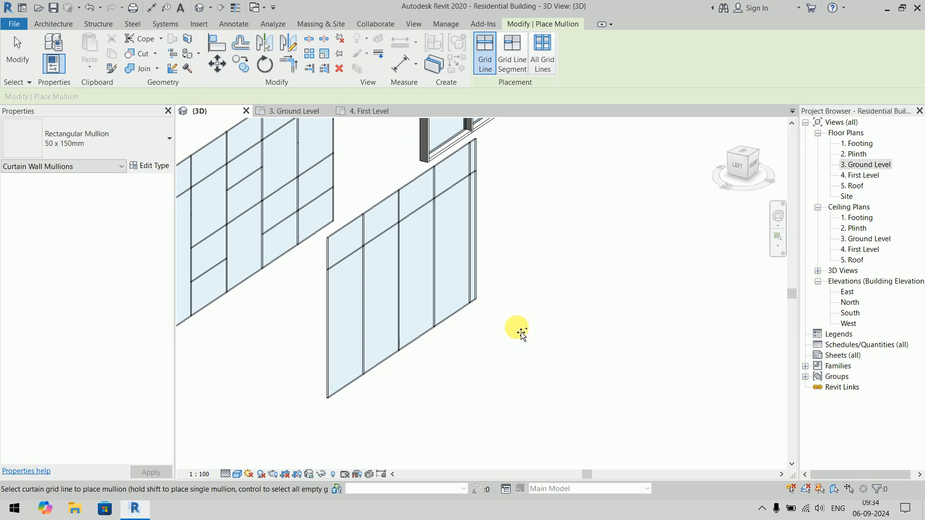
{"action": "left_click", "coordinate": [452, 330]}
{"action": "left_click", "coordinate": [477, 219]}
{"action": "left_click", "coordinate": [408, 187]}
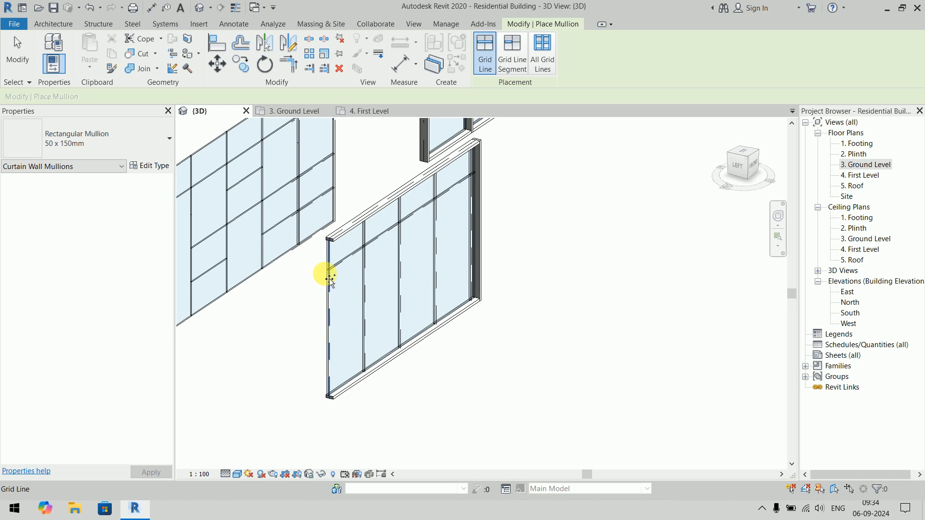
{"action": "left_click", "coordinate": [329, 280]}
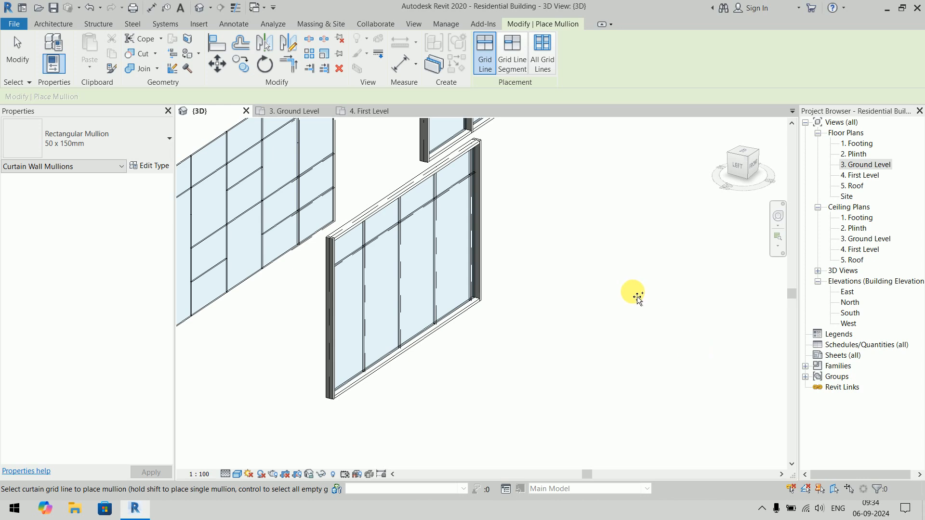
{"action": "key", "text": "Escape"}
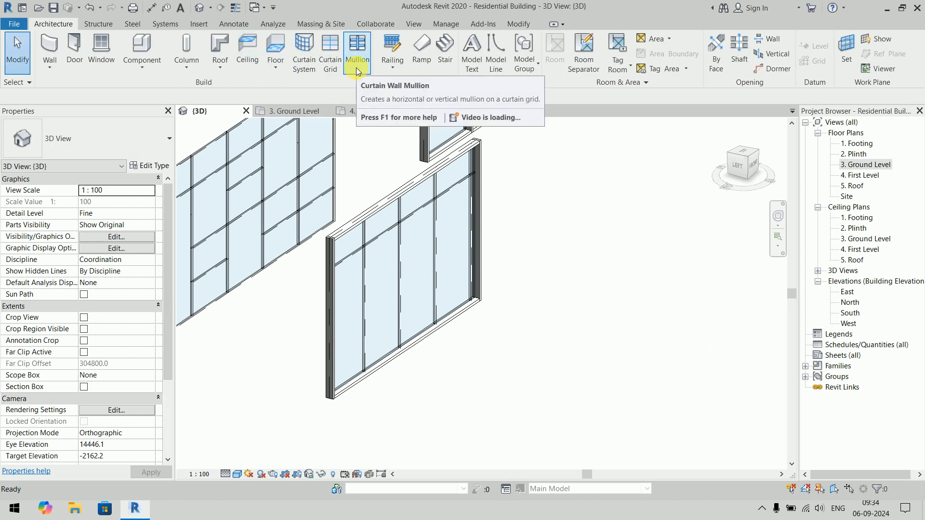
- Place a 50 x 150mm rectangular mullion along the top edge of the original Exterior Glazing wall with Grid Line placement
{"action": "left_click", "coordinate": [357, 63]}
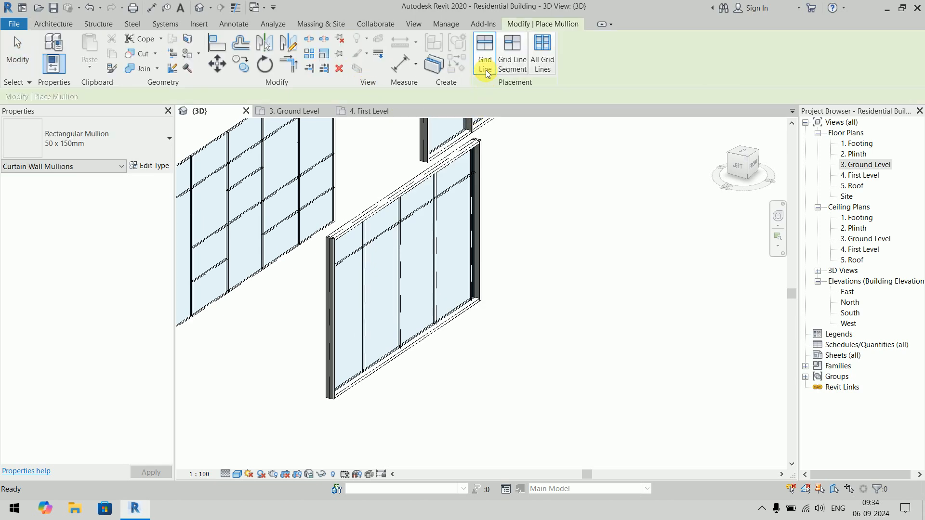
{"action": "middle_click_drag", "start_coordinate": [530, 175], "coordinate": [646, 247]}
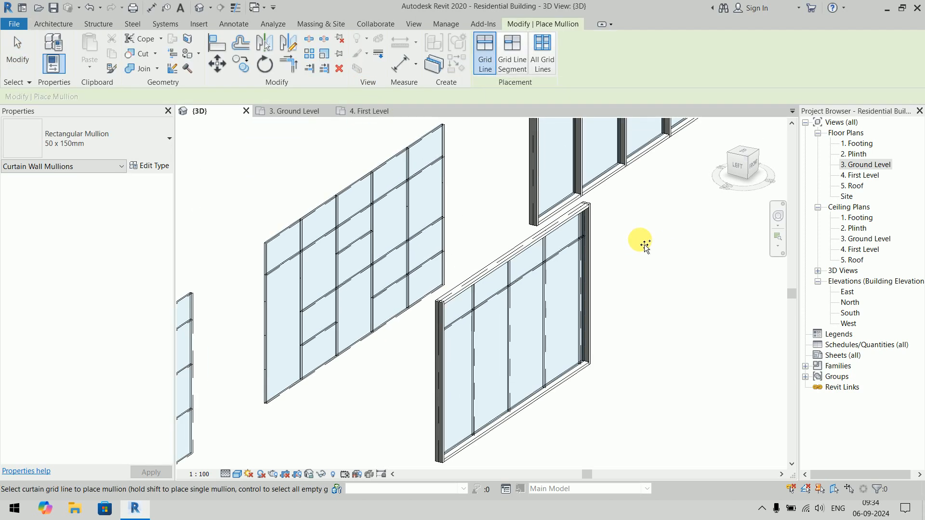
{"action": "left_click", "coordinate": [417, 145]}
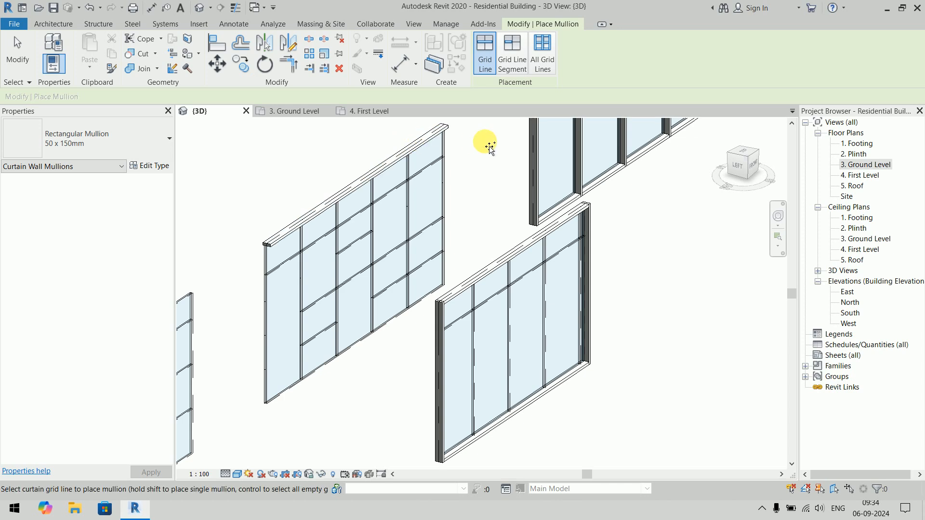
- Place a 50 x 150mm rectangular mullion on one horizontal segment of the original Exterior Glazing wall using Grid Line Segment placement
{"action": "left_click", "coordinate": [513, 68]}
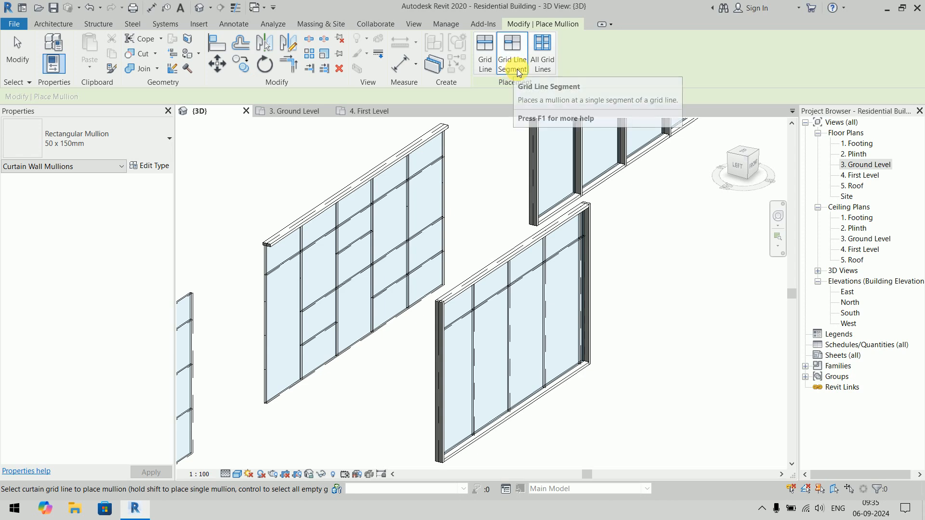
{"action": "left_click", "coordinate": [357, 212]}
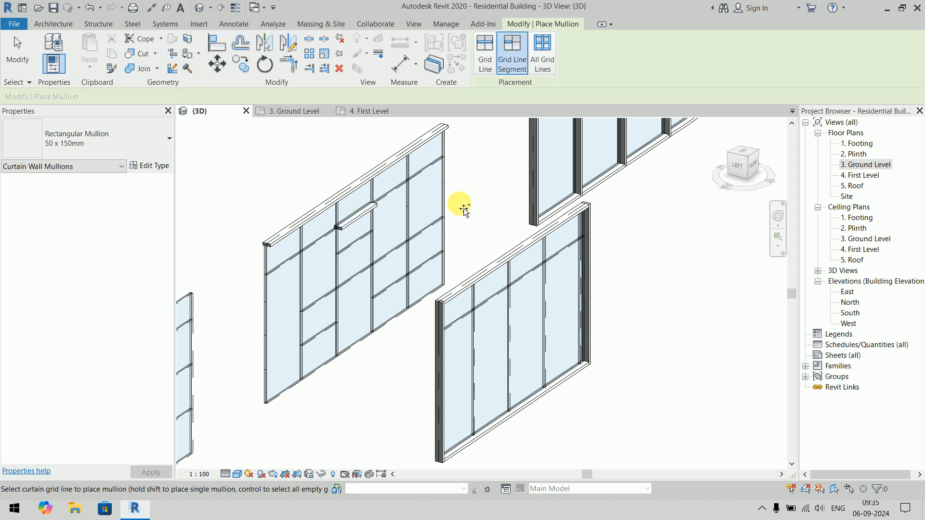
- Place 50 x 150mm rectangular mullions on the entire grid of the basic Curtain Wall using All Grid Lines placement
{"action": "middle_click_drag", "start_coordinate": [464, 209], "coordinate": [601, 169]}
{"action": "scroll", "coordinate": [601, 169], "scroll_direction": "down", "scroll_amount": 2}
{"action": "left_click", "coordinate": [542, 67]}
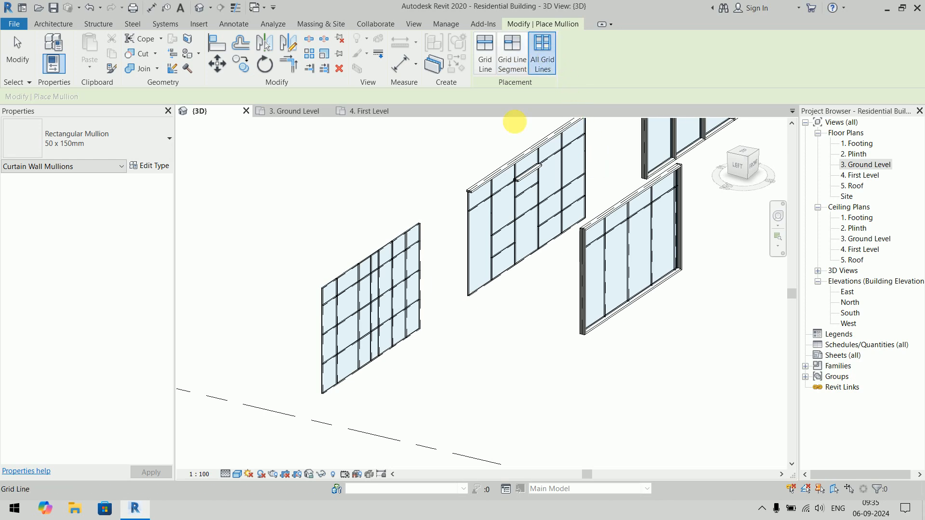
{"action": "left_click", "coordinate": [407, 233]}
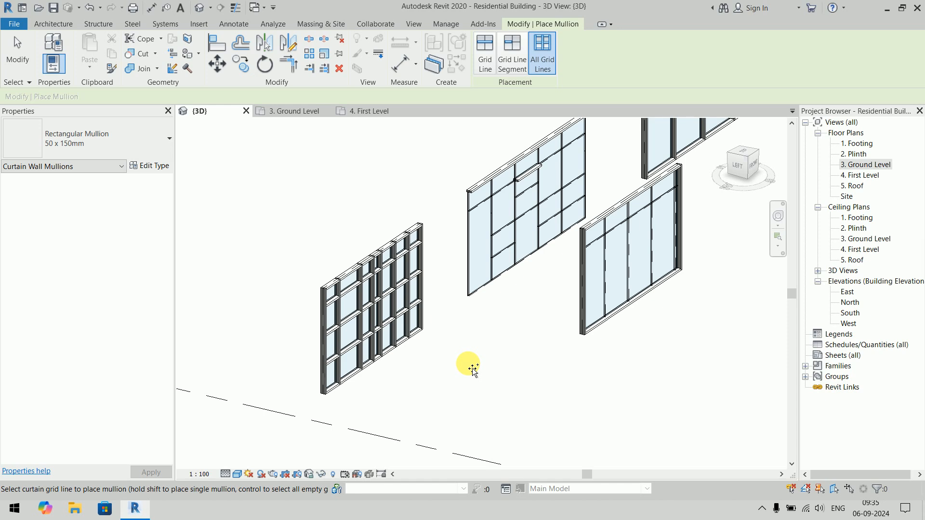
{"action": "key", "text": "Escape"}
{"action": "key", "text": "Escape"}
- Make alternate mullion segments along the bottom edge of the basic Curtain Wall continuous, starting with the first segment
{"action": "middle_click_drag", "start_coordinate": [462, 363], "coordinate": [379, 447]}
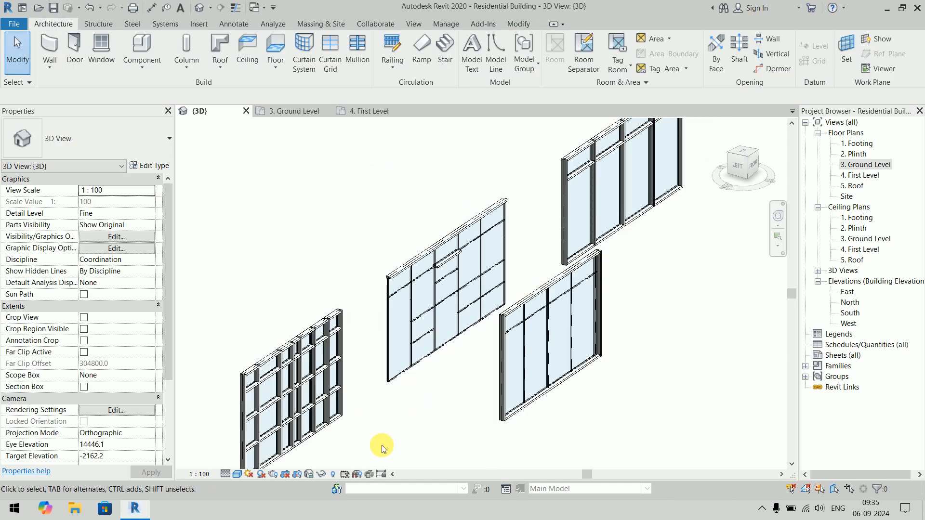
{"action": "middle_click_drag", "start_coordinate": [419, 399], "coordinate": [464, 362], "text": "shift"}
{"action": "scroll", "coordinate": [347, 439], "scroll_direction": "up", "scroll_amount": 3}
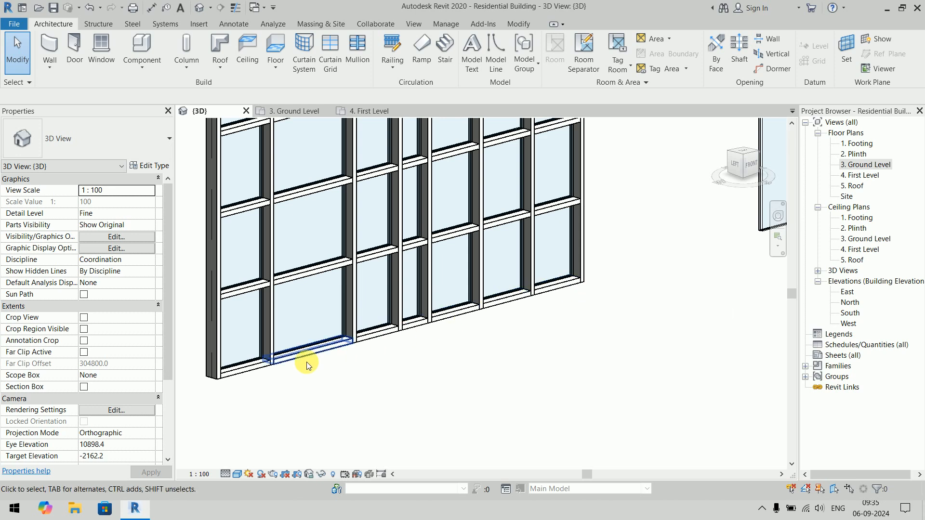
{"action": "left_click", "coordinate": [264, 374]}
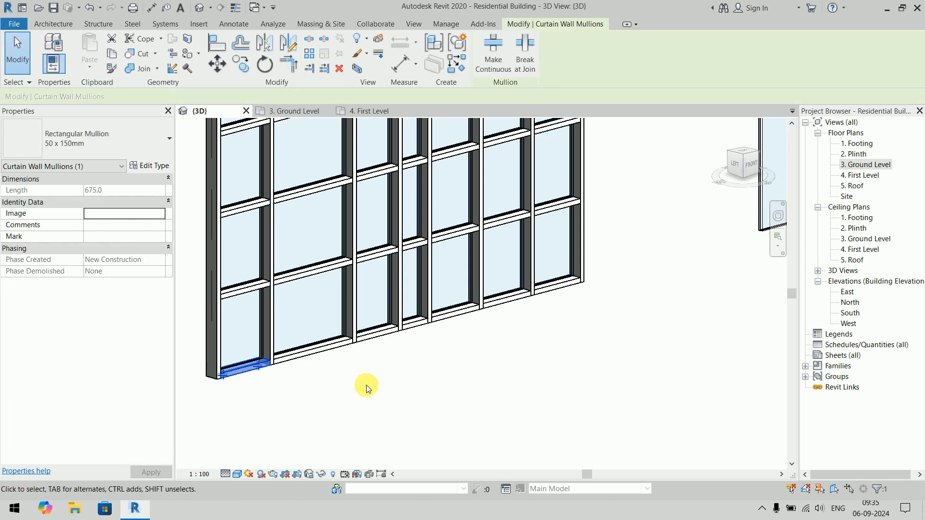
{"action": "left_click", "coordinate": [378, 334], "text": "ctrl"}
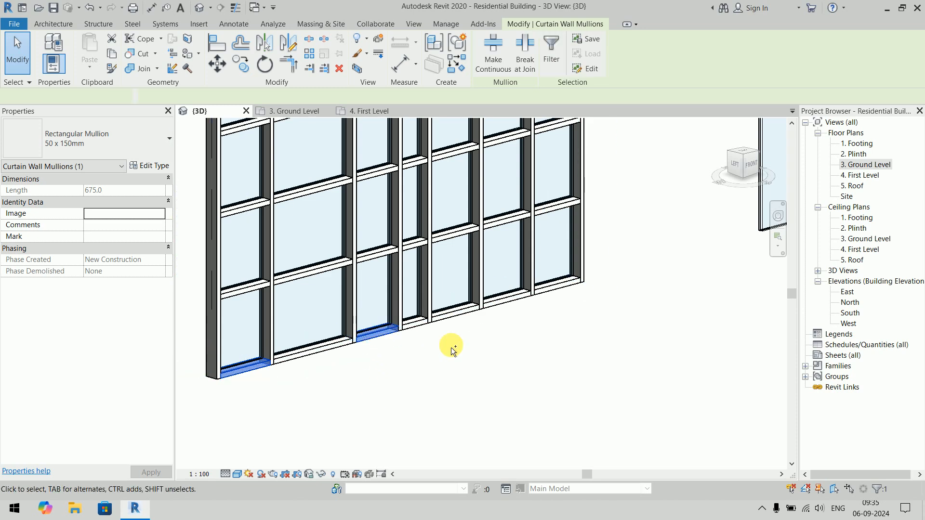
{"action": "left_click", "coordinate": [458, 316], "text": "ctrl"}
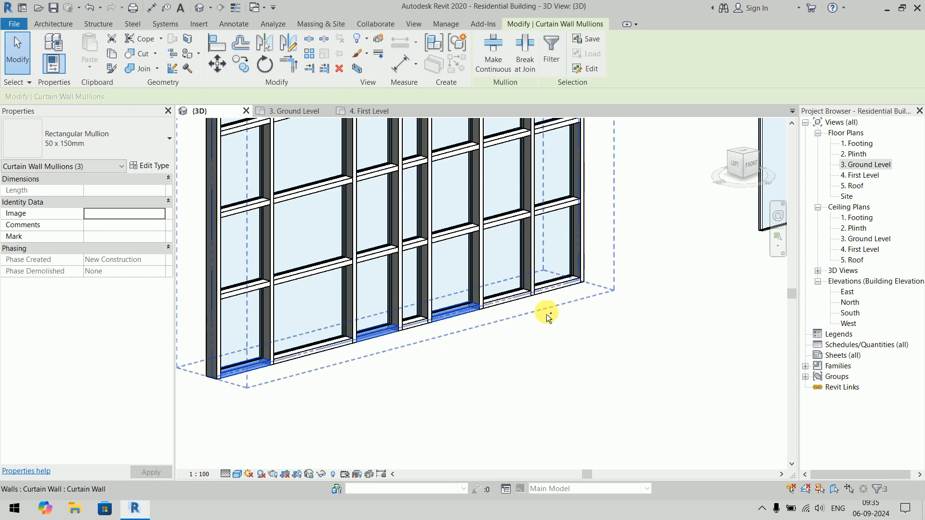
{"action": "left_click", "coordinate": [553, 288], "text": "ctrl"}
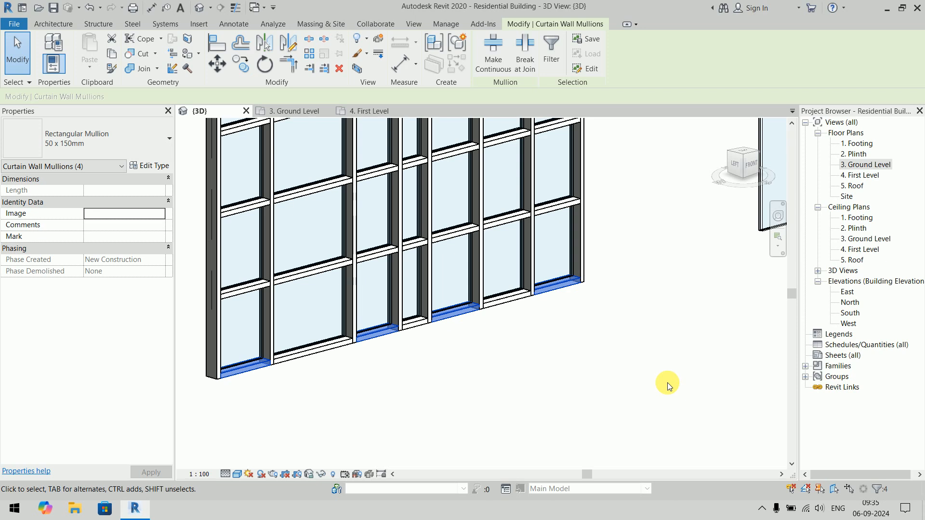
{"action": "left_click", "coordinate": [484, 73]}
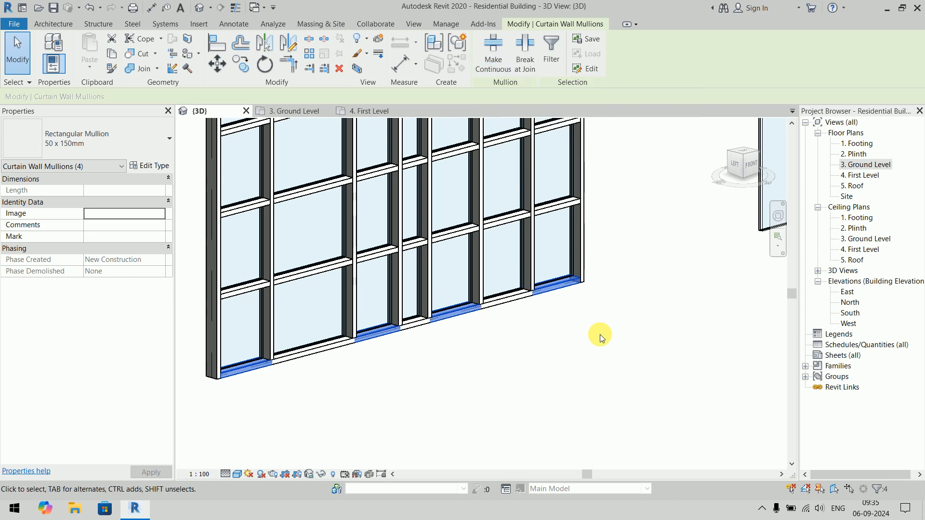
{"action": "left_click", "coordinate": [600, 334]}
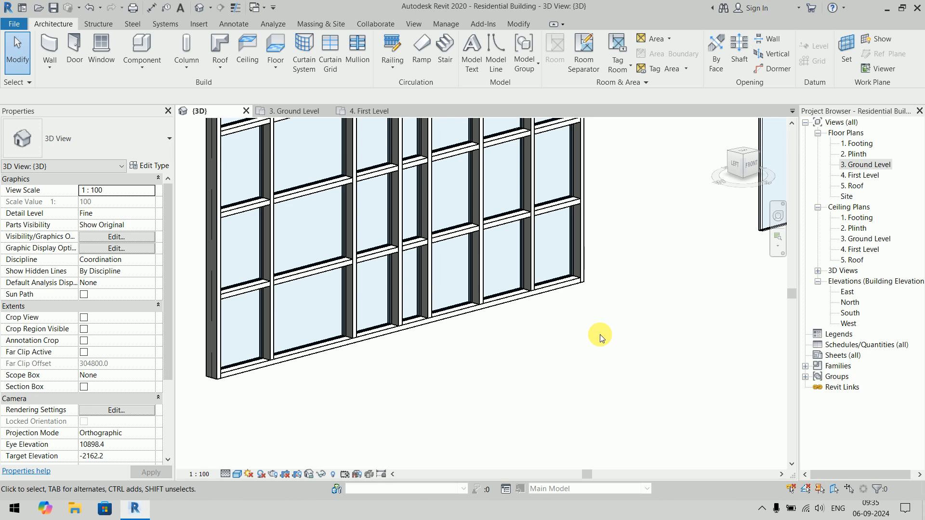
- Make all the mullions along the top edge of the basic Curtain Wall continuous, starting with the end segment
{"action": "scroll", "coordinate": [594, 326], "scroll_direction": "up", "scroll_amount": 4}
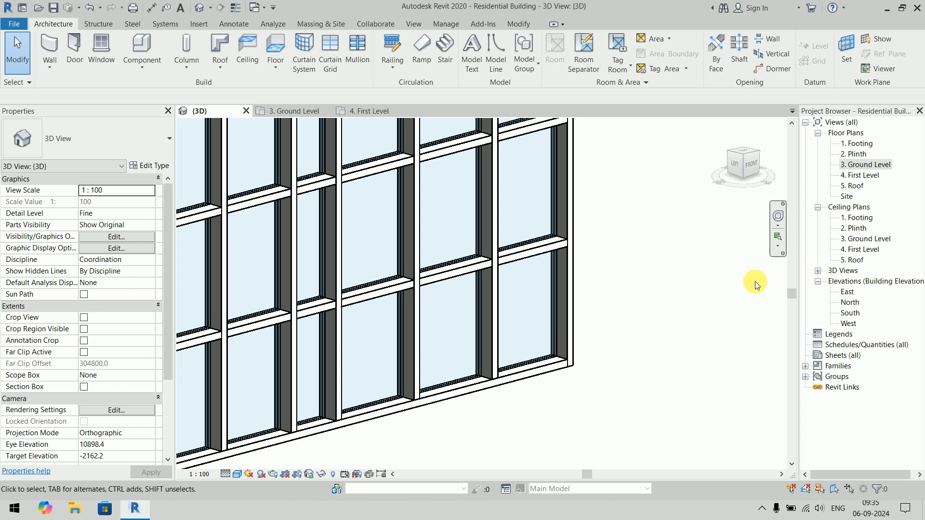
{"action": "scroll", "coordinate": [754, 283], "scroll_direction": "down", "scroll_amount": 5}
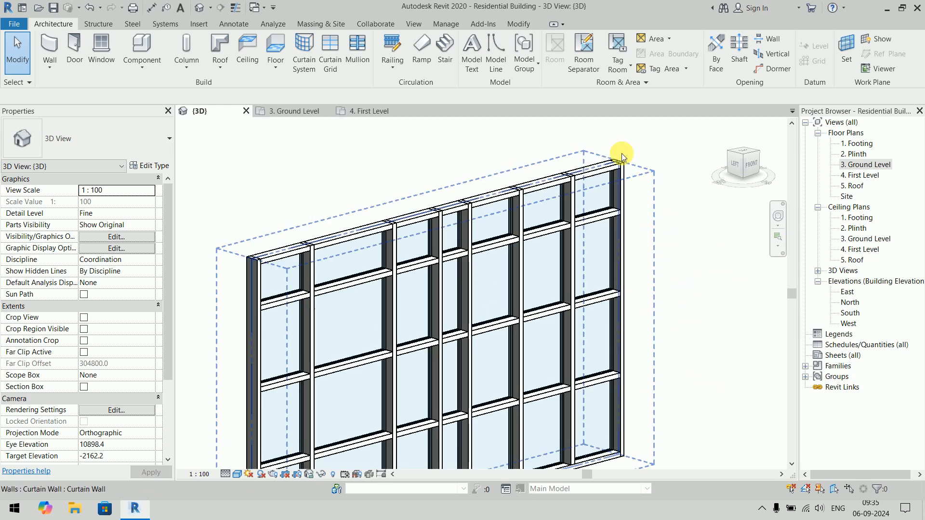
{"action": "left_click", "coordinate": [596, 169]}
{"action": "left_click", "coordinate": [493, 53]}
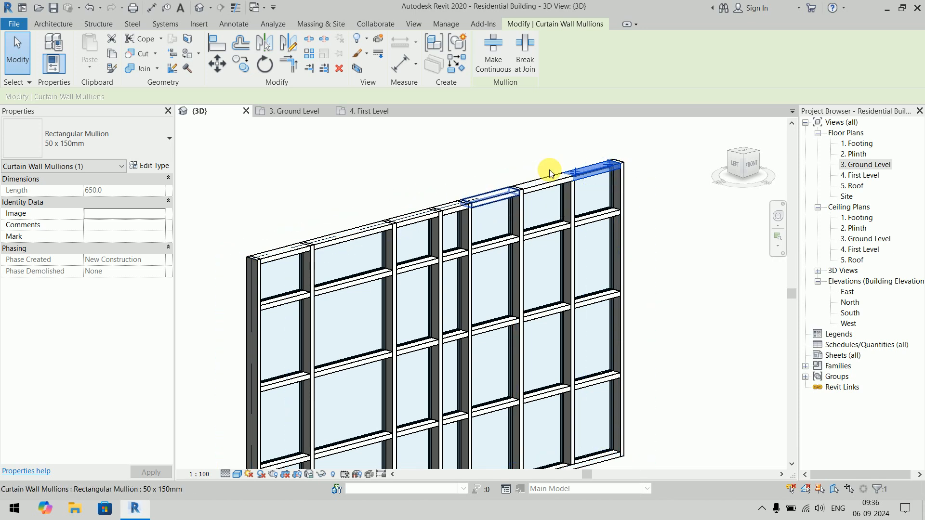
{"action": "left_click", "coordinate": [418, 170]}
{"action": "middle_click_drag", "start_coordinate": [541, 297], "coordinate": [283, 259], "text": "shift"}
{"action": "left_click_drag", "start_coordinate": [278, 215], "coordinate": [672, 272]}
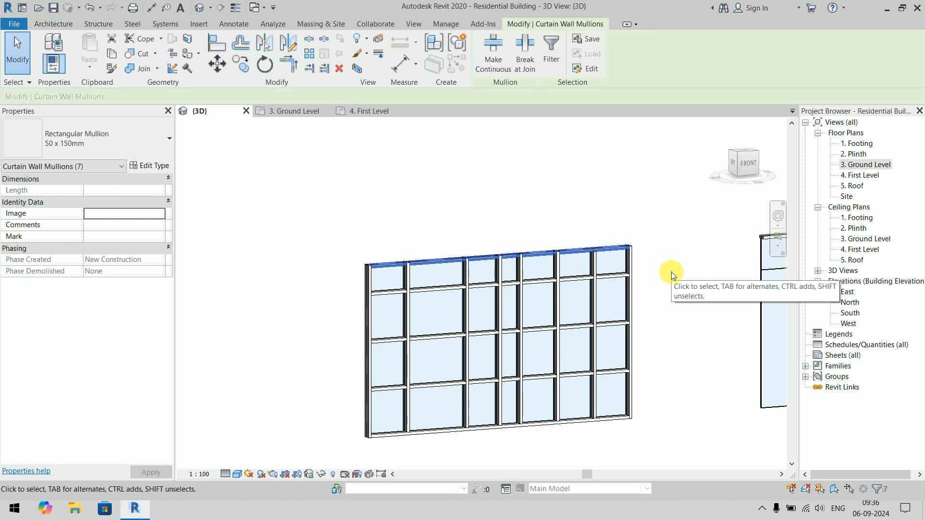
{"action": "left_click", "coordinate": [505, 172]}
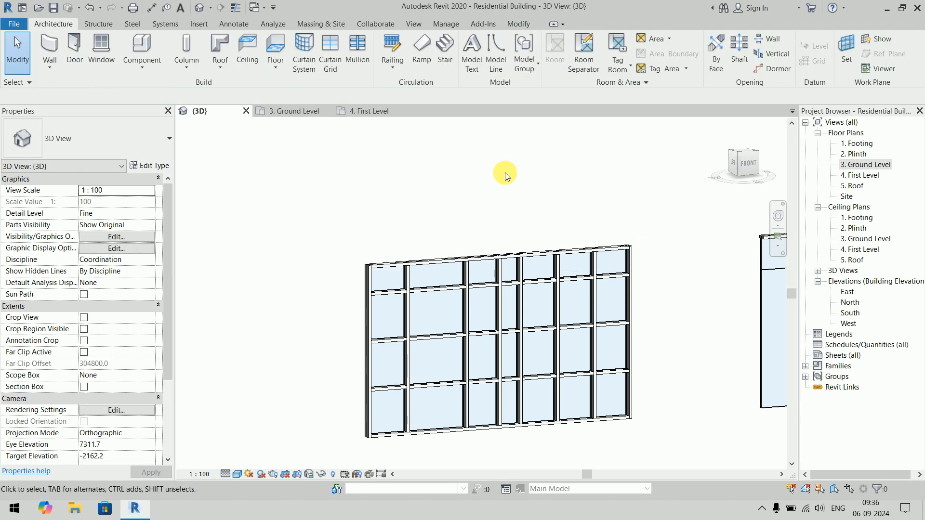
- Unpin the four top-edge mullions of the Storefront wall and make them continuous
{"action": "middle_click_drag", "start_coordinate": [505, 173], "coordinate": [508, 233], "text": "shift"}
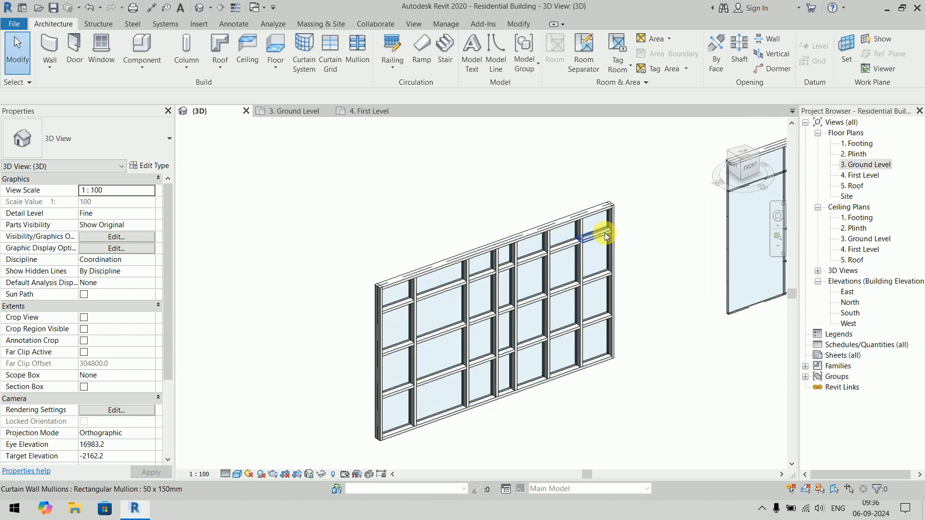
{"action": "middle_click_drag", "start_coordinate": [636, 259], "coordinate": [495, 341]}
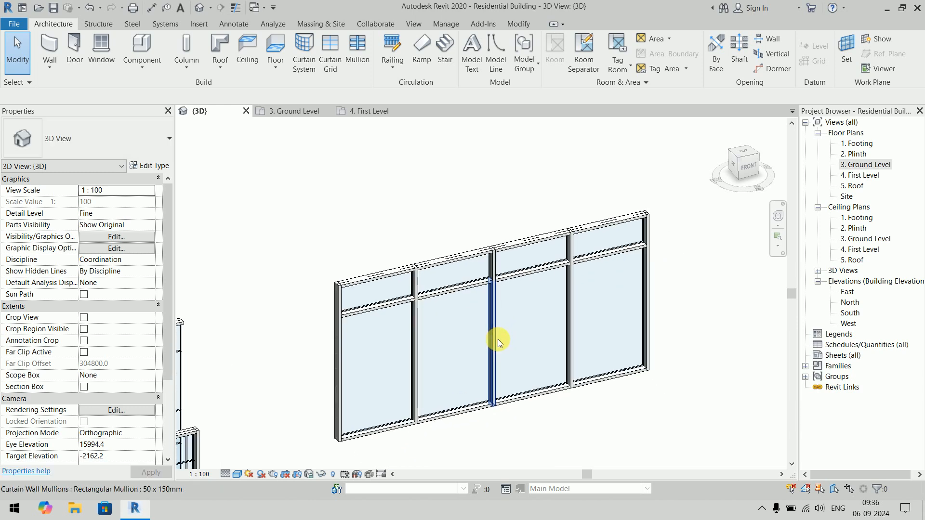
{"action": "middle_click_drag", "start_coordinate": [479, 304], "coordinate": [281, 102], "text": "shift"}
{"action": "middle_click_drag", "start_coordinate": [235, 177], "coordinate": [299, 209]}
{"action": "left_click_drag", "start_coordinate": [229, 190], "coordinate": [660, 254]}
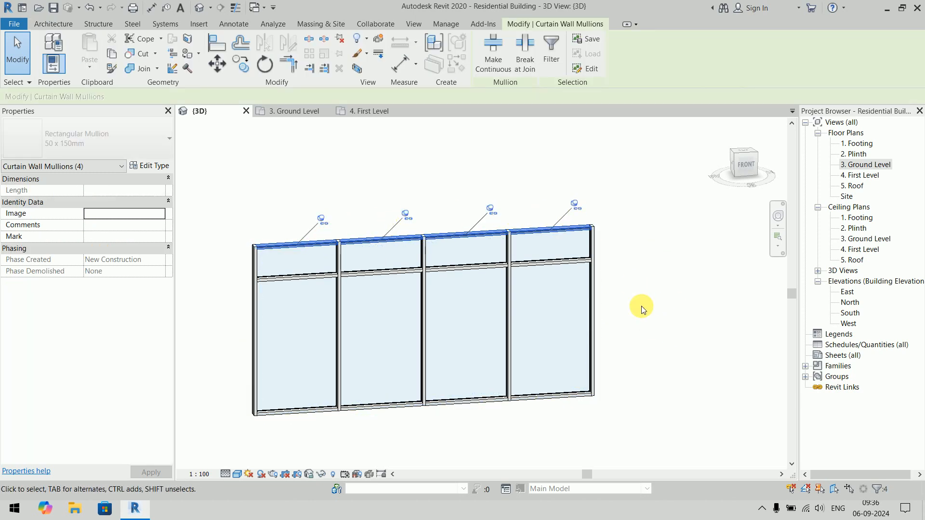
{"action": "left_click", "coordinate": [339, 40]}
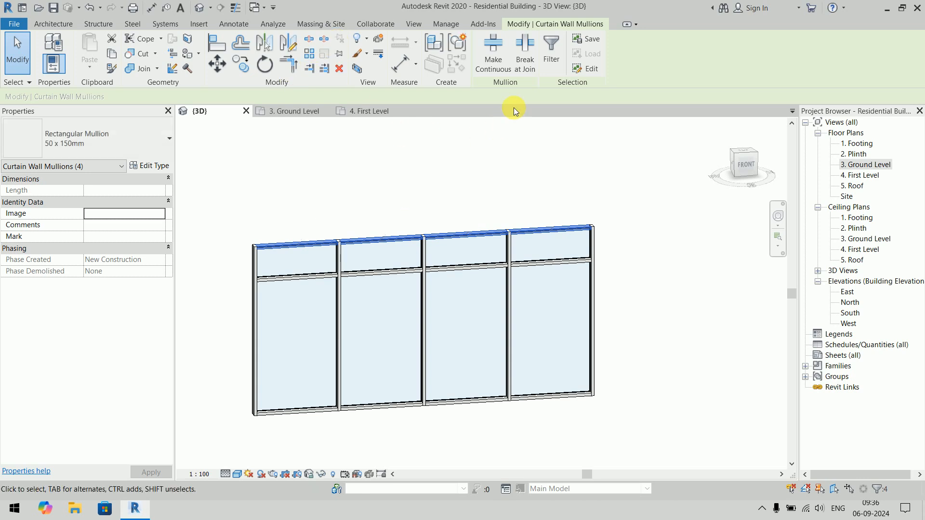
{"action": "left_click", "coordinate": [684, 189]}
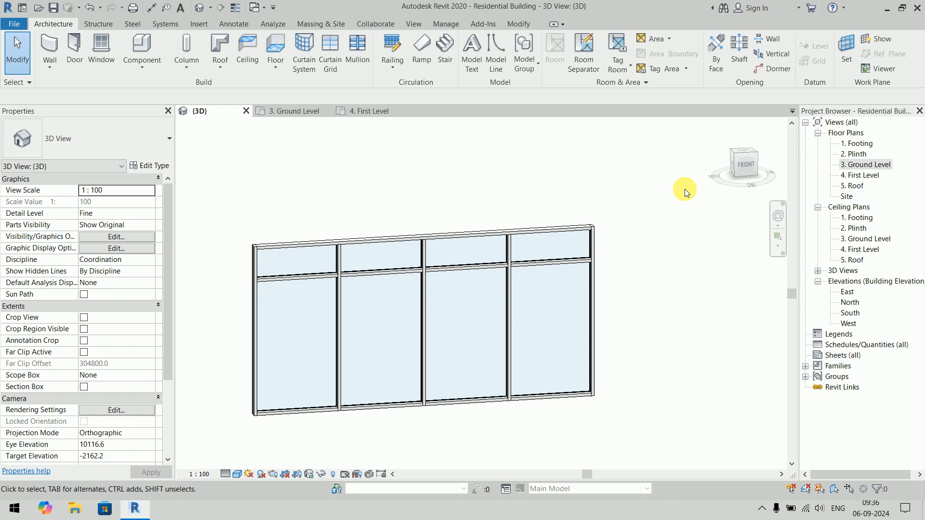
- Unpin the four bottom-edge mullions of the Storefront wall and make them continuous
{"action": "scroll", "coordinate": [585, 292], "scroll_direction": "down", "scroll_amount": 1}
{"action": "middle_click_drag", "start_coordinate": [585, 291], "coordinate": [587, 209]}
{"action": "left_click_drag", "start_coordinate": [262, 305], "coordinate": [641, 335]}
{"action": "left_click", "coordinate": [607, 370]}
{"action": "left_click_drag", "start_coordinate": [272, 267], "coordinate": [664, 339]}
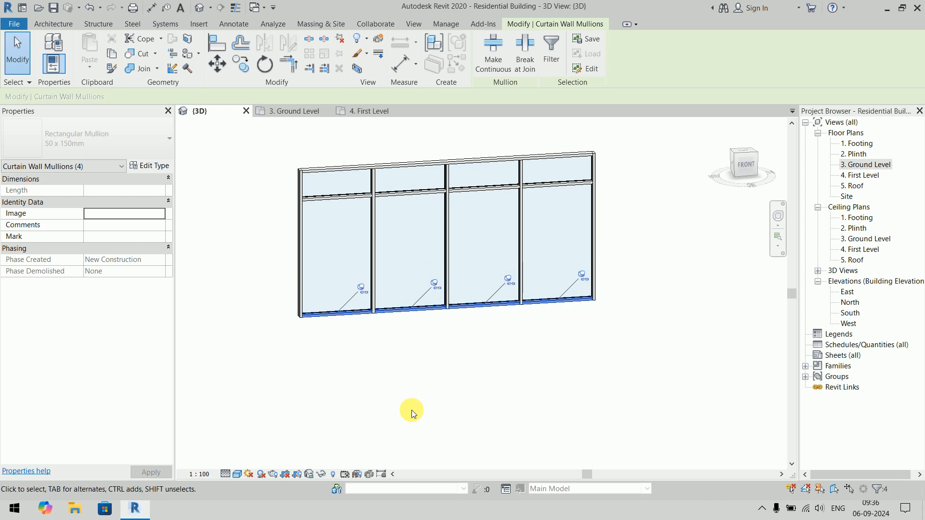
{"action": "scroll", "coordinate": [332, 296], "scroll_direction": "up", "scroll_amount": 5}
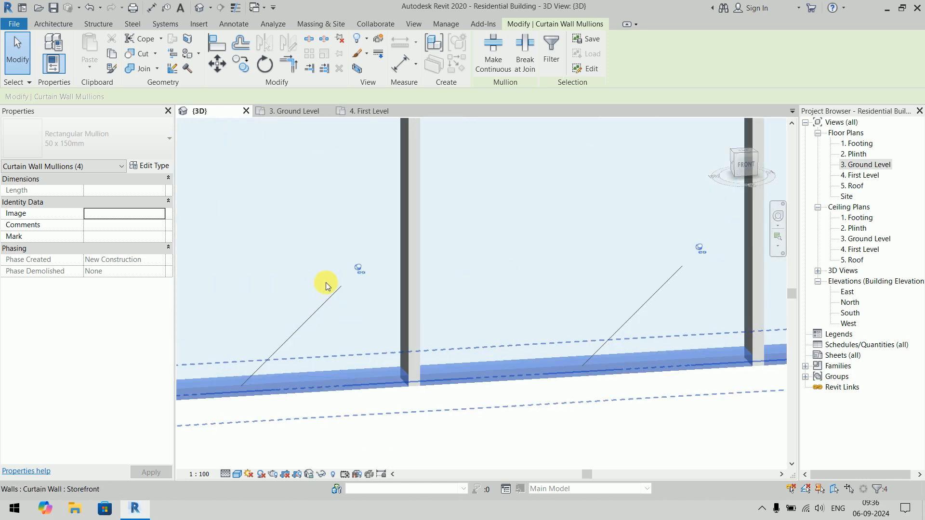
{"action": "scroll", "coordinate": [326, 282], "scroll_direction": "up", "scroll_amount": 4}
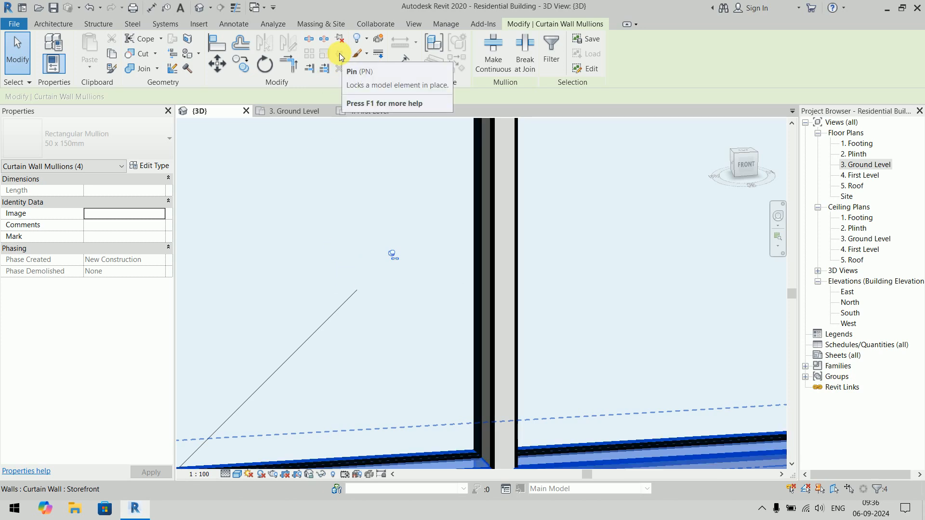
{"action": "scroll", "coordinate": [354, 215], "scroll_direction": "down", "scroll_amount": 6}
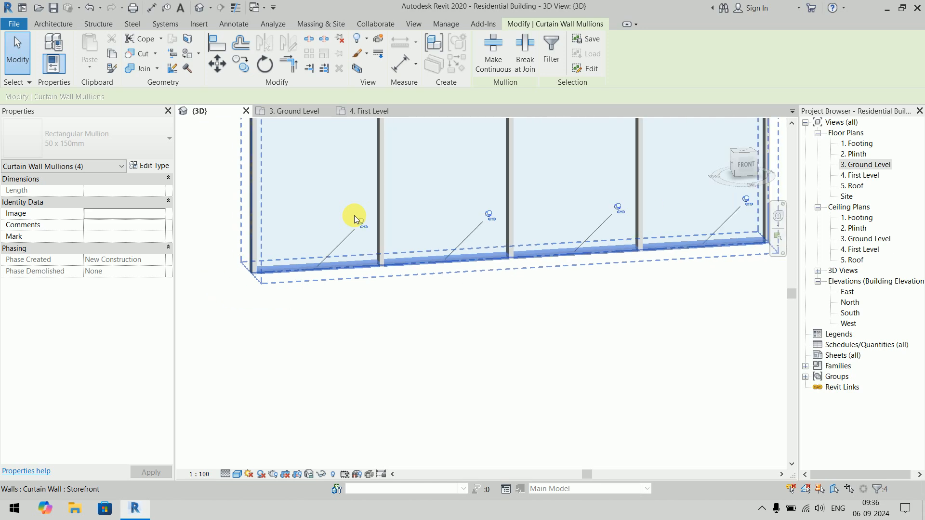
{"action": "scroll", "coordinate": [364, 284], "scroll_direction": "down", "scroll_amount": 3}
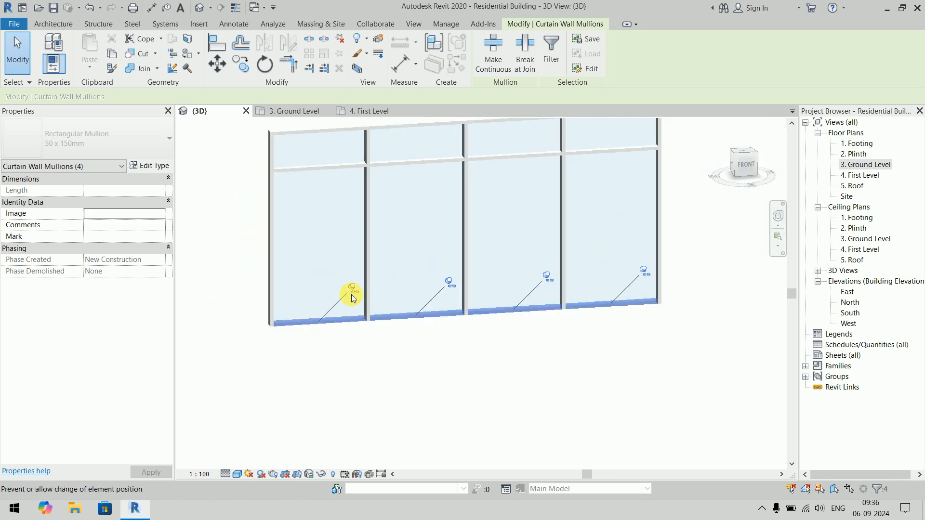
{"action": "left_click", "coordinate": [339, 45]}
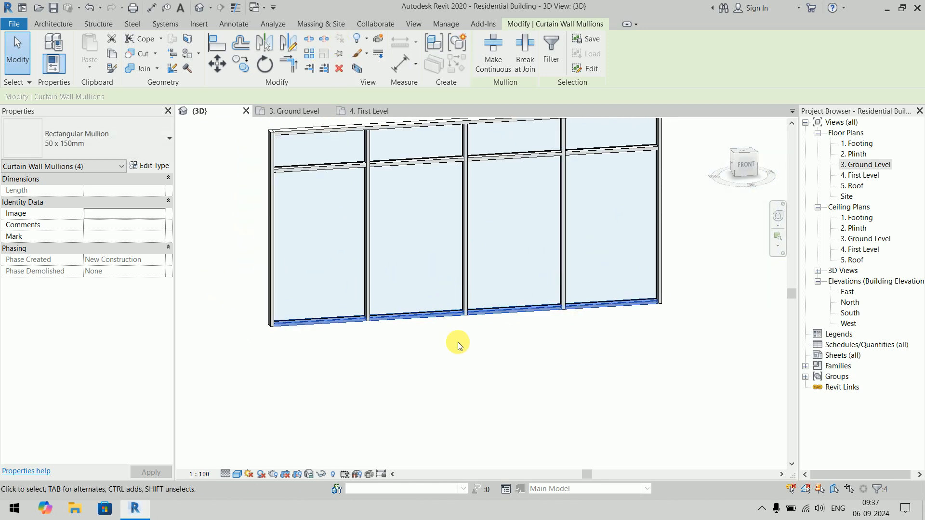
{"action": "left_click", "coordinate": [552, 380]}
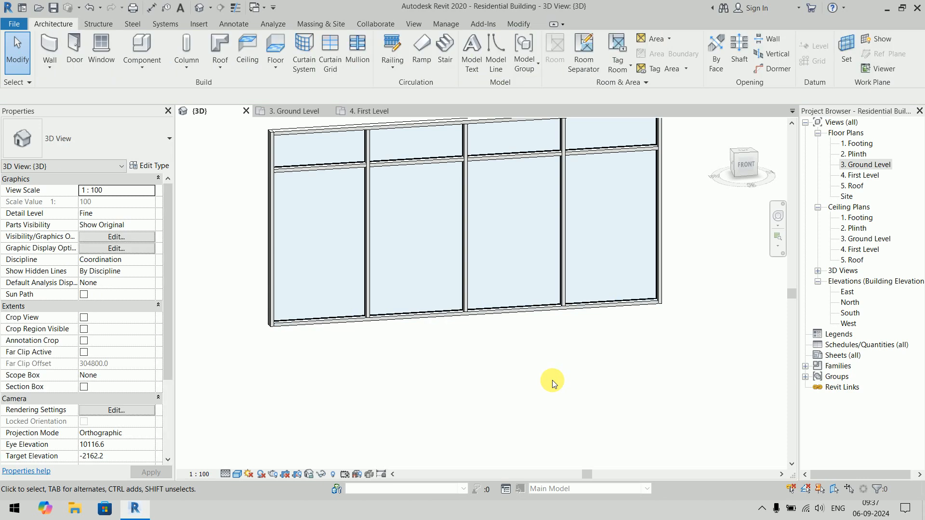
- Delete the original Exterior Glazing wall and the basic Curtain Wall, keeping the new Exterior Glazing and Storefront walls
{"action": "scroll", "coordinate": [553, 380], "scroll_direction": "down", "scroll_amount": 5}
{"action": "mouse_move", "coordinate": [553, 380]}
{"action": "middle_mouse_down", "text": "shift"}
{"action": "mouse_move", "coordinate": [447, 393]}
{"action": "mouse_move", "coordinate": [444, 381]}
{"action": "mouse_move", "coordinate": [450, 417]}
{"action": "mouse_move", "coordinate": [504, 403]}
{"action": "mouse_move", "coordinate": [502, 424]}
{"action": "middle_mouse_up", "text": "shift"}
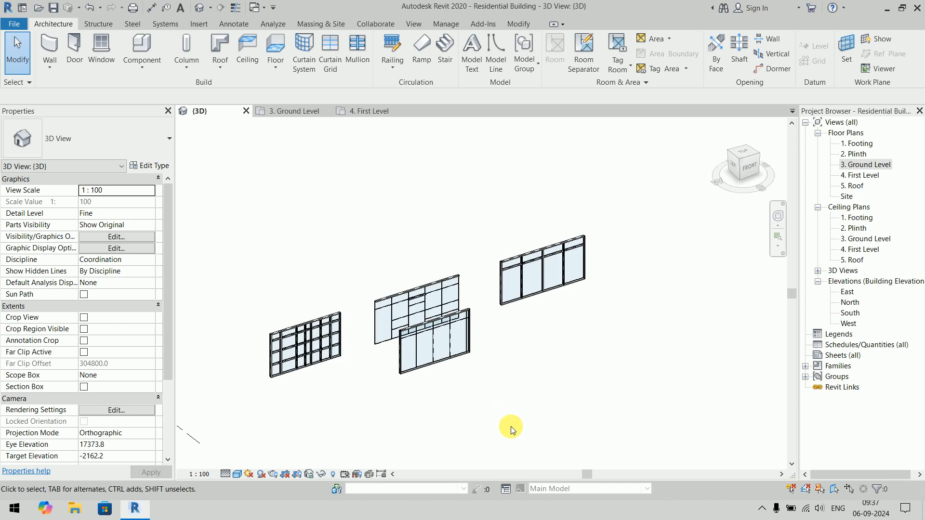
{"action": "left_click", "coordinate": [432, 288]}
{"action": "key", "text": "Delete"}
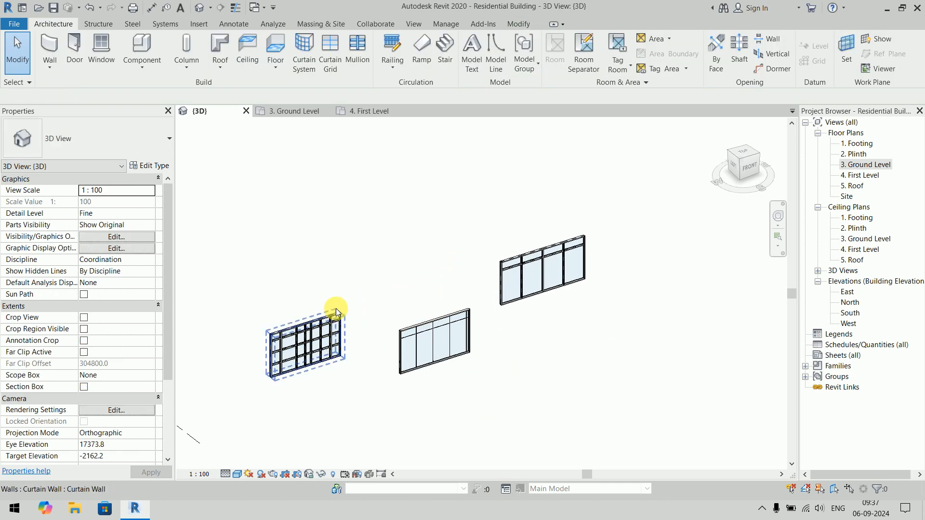
{"action": "left_click", "coordinate": [336, 324]}
{"action": "key", "text": "Delete"}
- Delete the bottom mullion segment below the third bay of the remaining Exterior Glazing wall
{"action": "scroll", "coordinate": [479, 388], "scroll_direction": "up", "scroll_amount": 2}
{"action": "scroll", "coordinate": [479, 376], "scroll_direction": "up", "scroll_amount": 4}
{"action": "middle_click_drag", "start_coordinate": [486, 322], "coordinate": [556, 307]}
{"action": "scroll", "coordinate": [488, 333], "scroll_direction": "up", "scroll_amount": 2}
{"action": "middle_click_drag", "start_coordinate": [491, 338], "coordinate": [492, 352]}
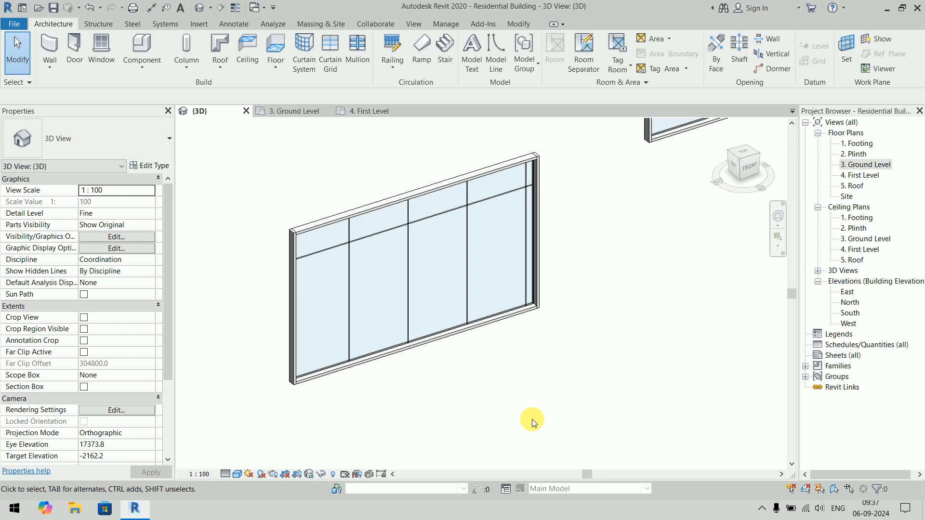
{"action": "left_click", "coordinate": [432, 343]}
{"action": "key", "text": "Delete"}
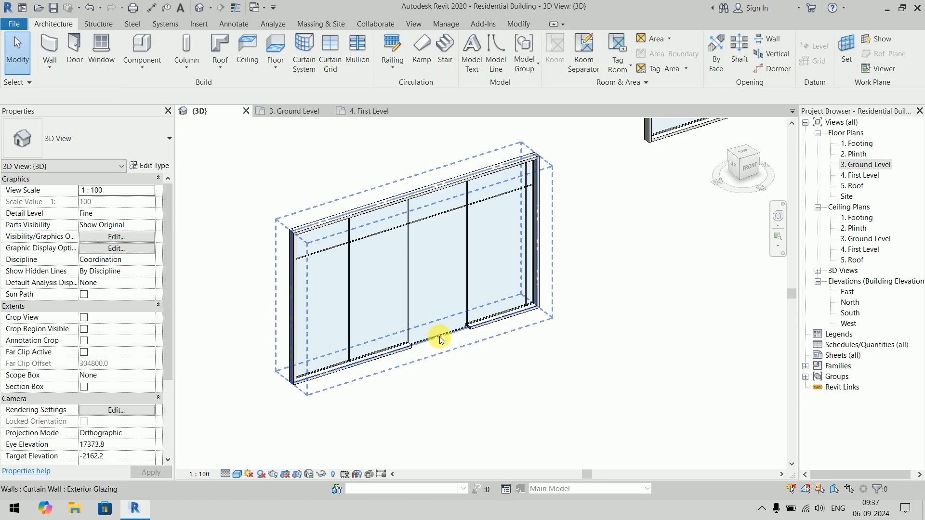
{"action": "left_click", "coordinate": [450, 345]}
{"action": "left_click", "coordinate": [458, 402]}
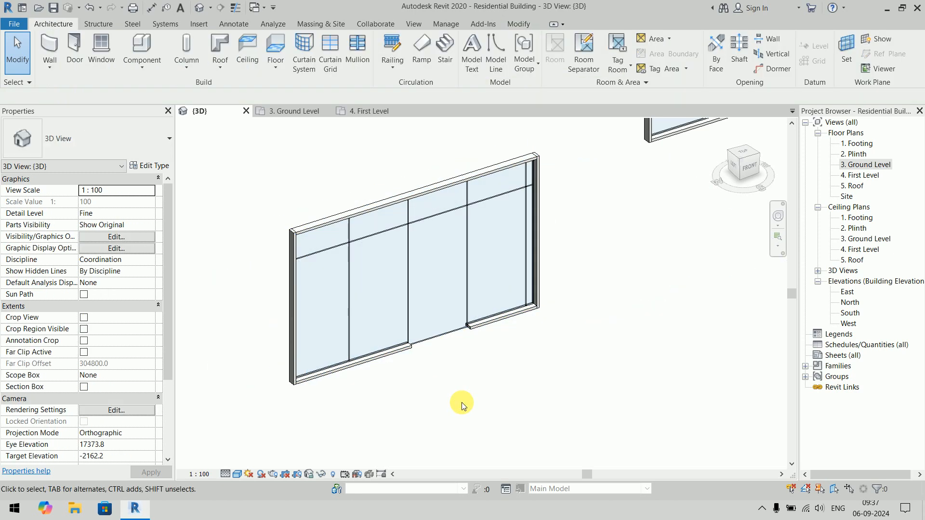
{"action": "left_click", "coordinate": [459, 348]}
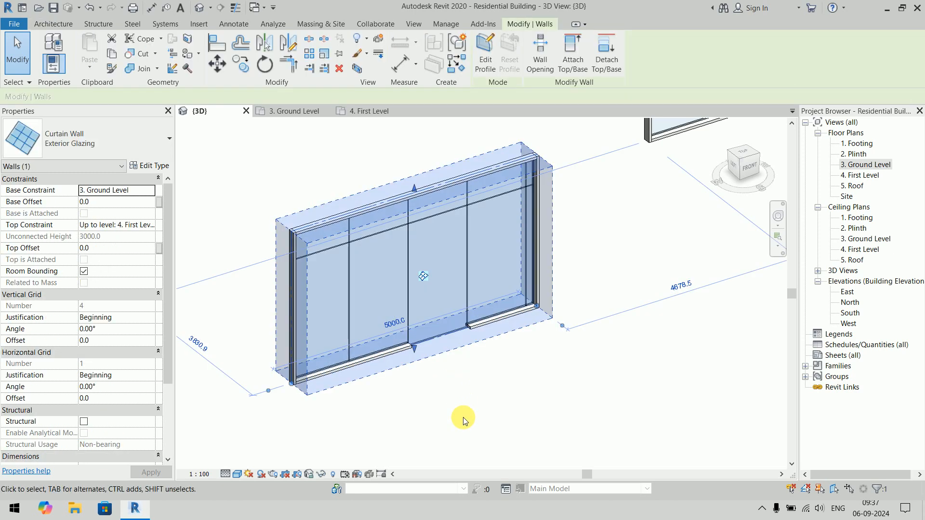
{"action": "left_click", "coordinate": [464, 420]}
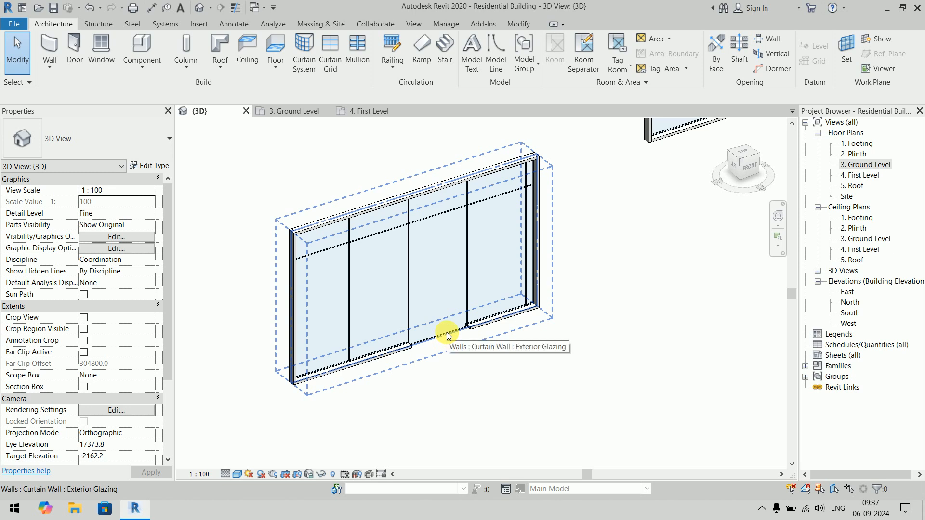
{"action": "key", "text": "Tab"}
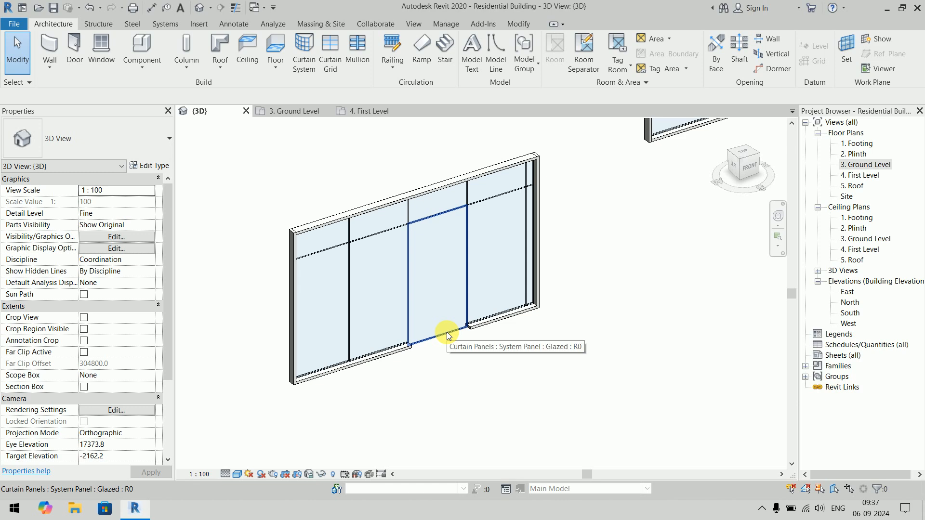
{"action": "left_click", "coordinate": [447, 332]}
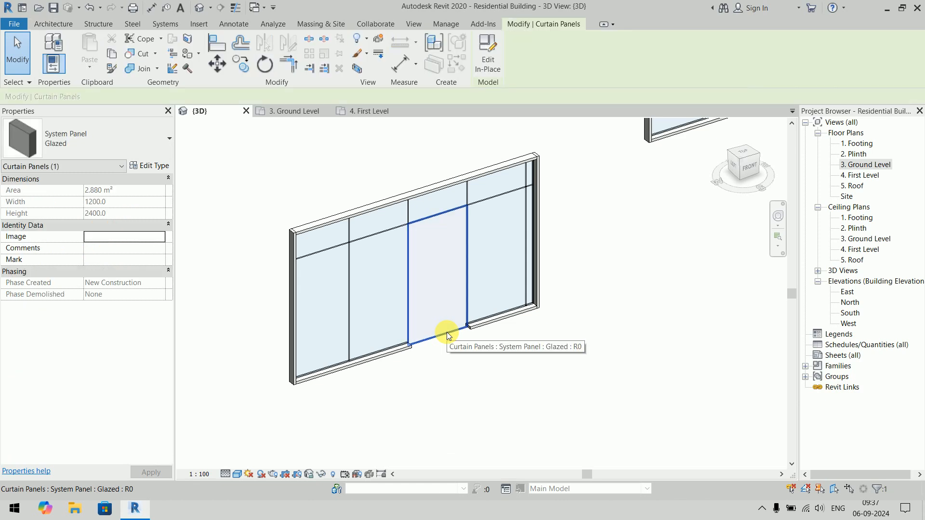
{"action": "key", "text": "Escape"}
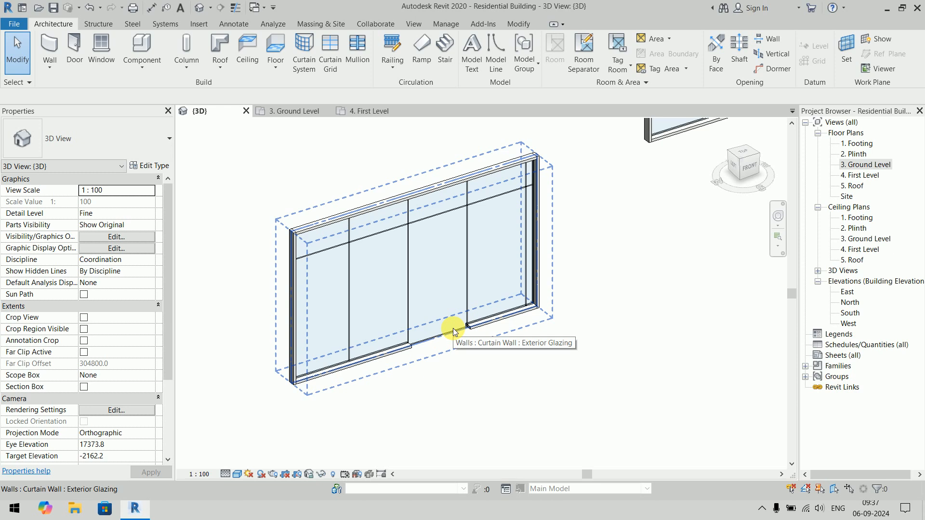
- Change the lower glazed panel in the third bay of the Exterior Glazing wall to the Solid system panel type
{"action": "key", "text": "Tab"}
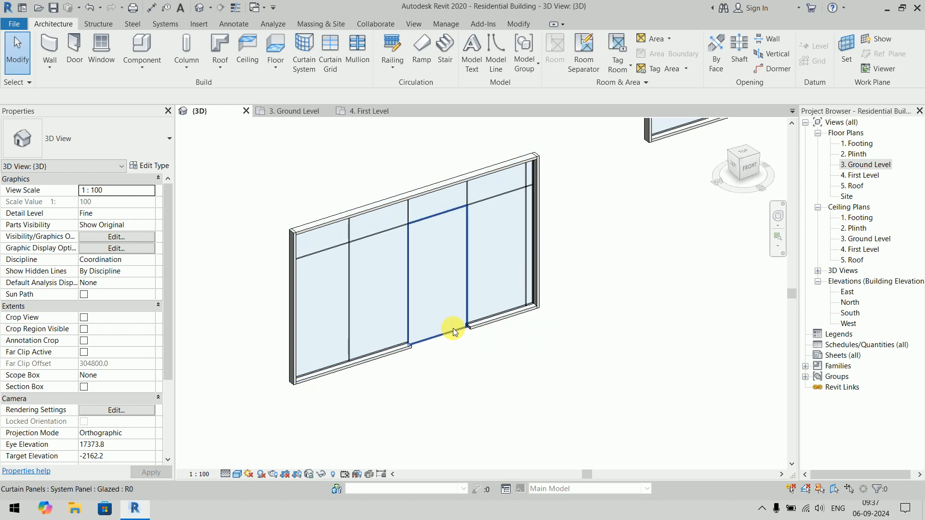
{"action": "left_click", "coordinate": [453, 328]}
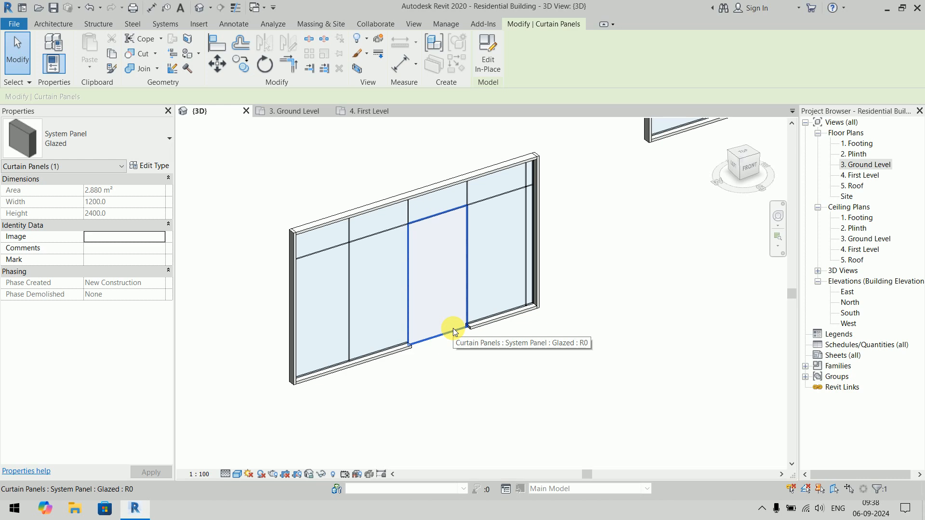
{"action": "left_click", "coordinate": [74, 147]}
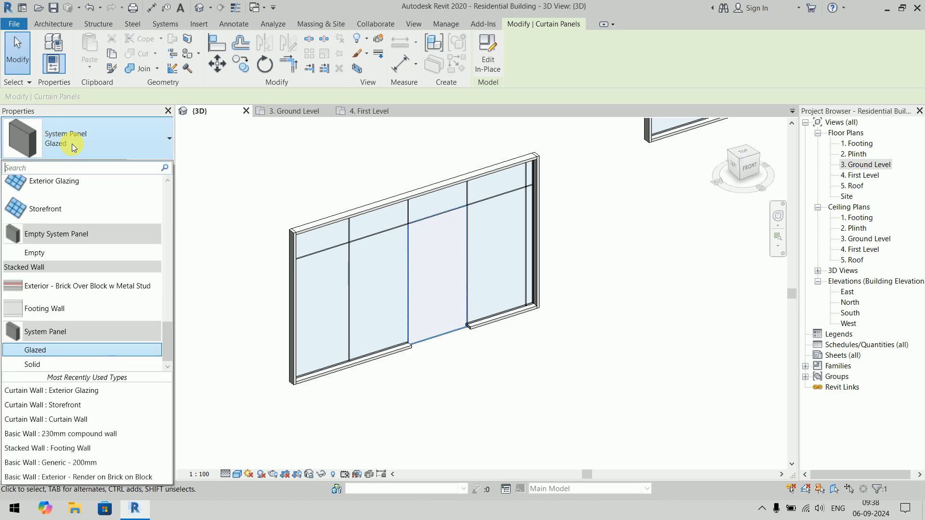
{"action": "left_click", "coordinate": [54, 360]}
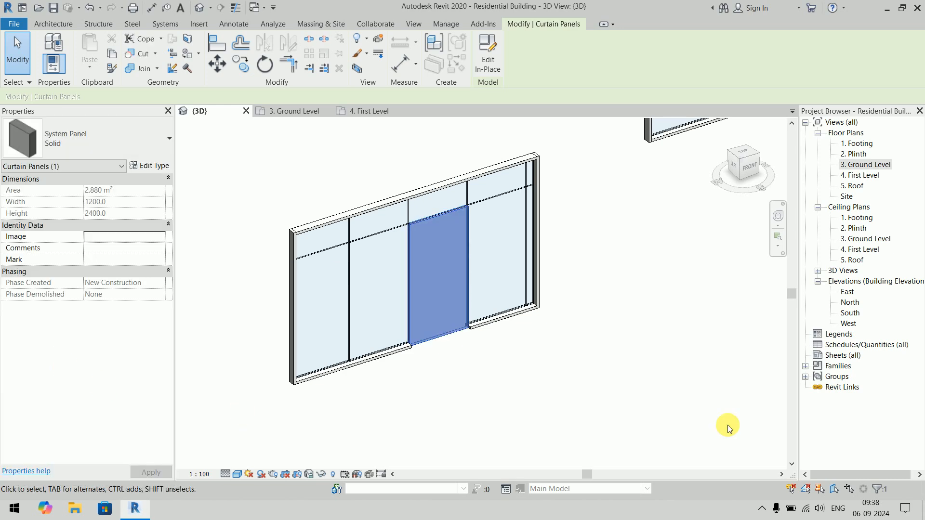
{"action": "left_click", "coordinate": [629, 394]}
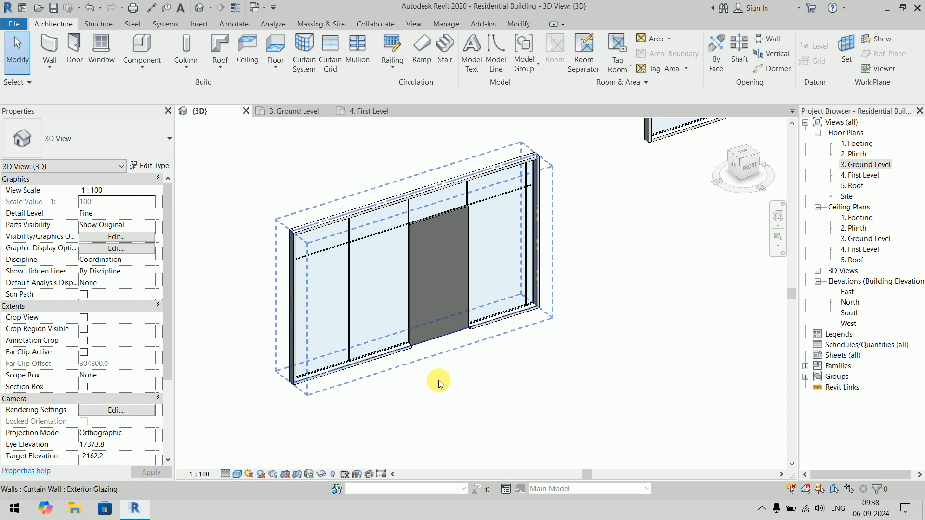
- Change the lower panel in the Exterior Glazing wall's third bay to the Empty system panel type
{"action": "key", "text": "Tab"}
{"action": "left_click", "coordinate": [457, 333]}
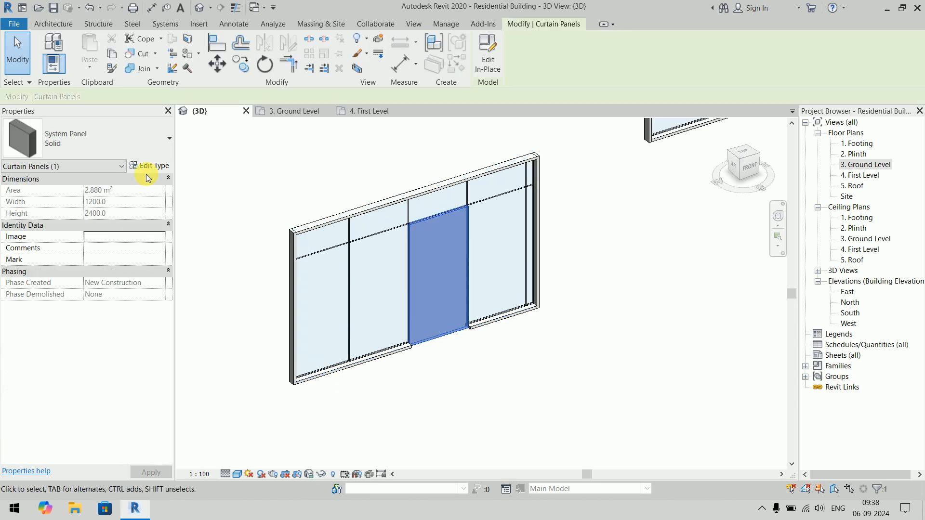
{"action": "left_click", "coordinate": [114, 149]}
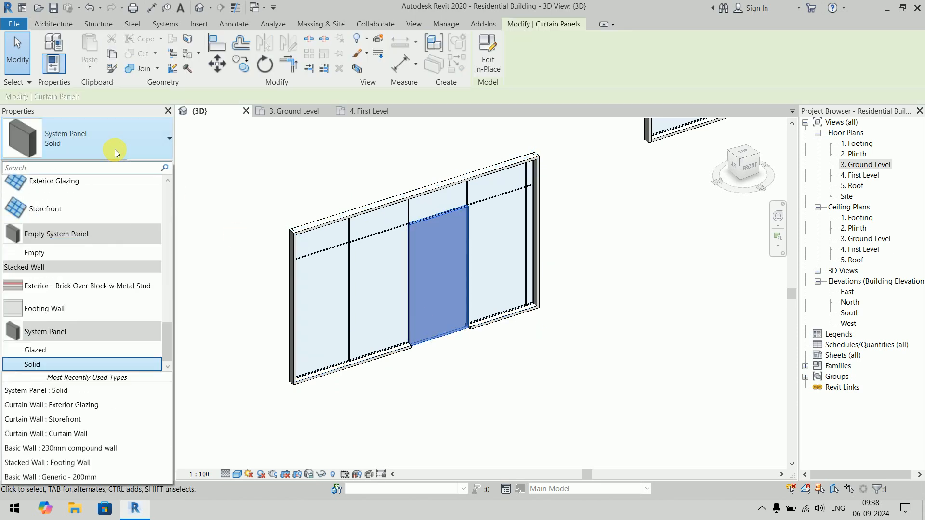
{"action": "left_click", "coordinate": [85, 256]}
{"action": "left_click", "coordinate": [571, 440]}
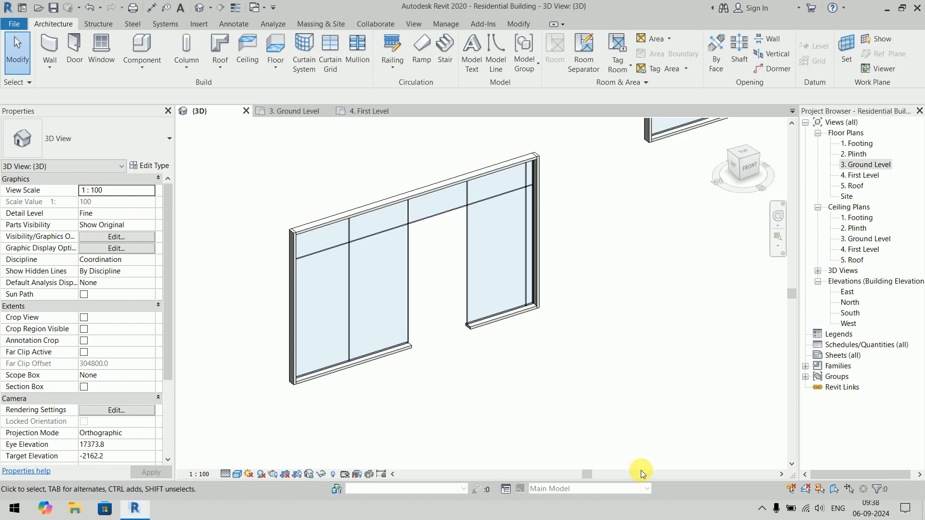
- Try to place a door in the Exterior Glazing wall on the Ground Level floor plan
{"action": "double_click", "coordinate": [878, 166]}
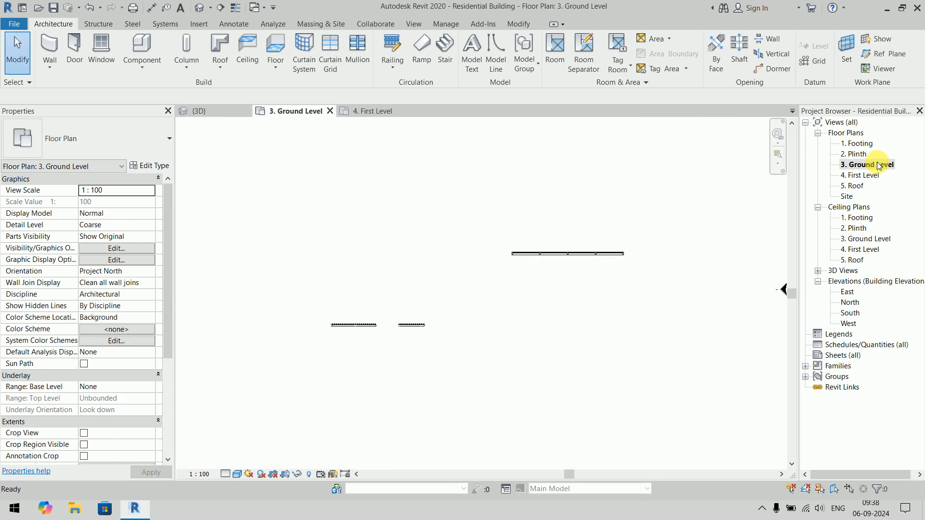
{"action": "scroll", "coordinate": [389, 353], "scroll_direction": "up", "scroll_amount": 6}
{"action": "middle_click_drag", "start_coordinate": [378, 326], "coordinate": [467, 343]}
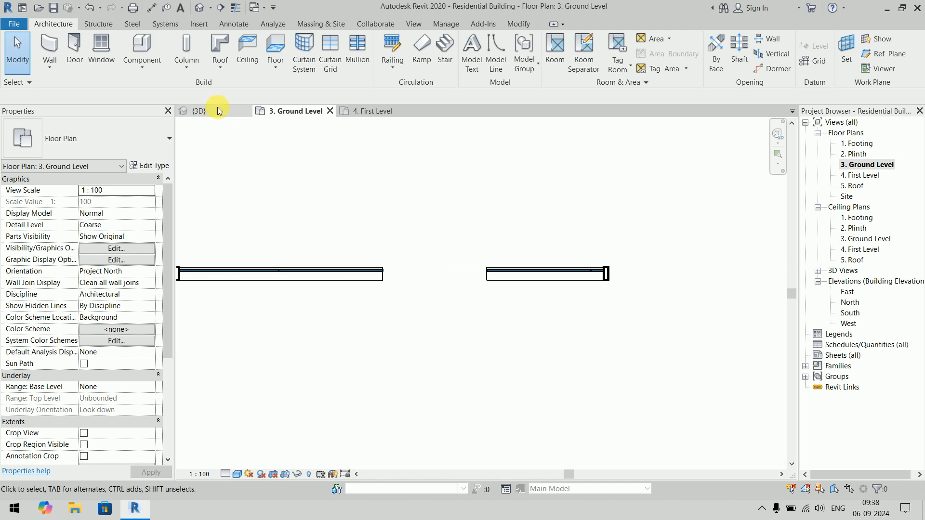
{"action": "left_click", "coordinate": [77, 46]}
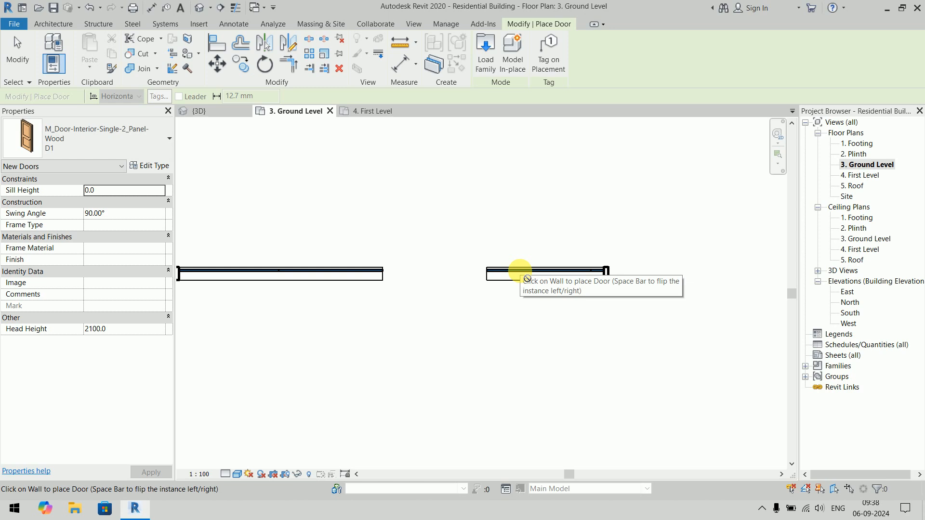
{"action": "scroll", "coordinate": [540, 342], "scroll_direction": "down", "scroll_amount": 1}
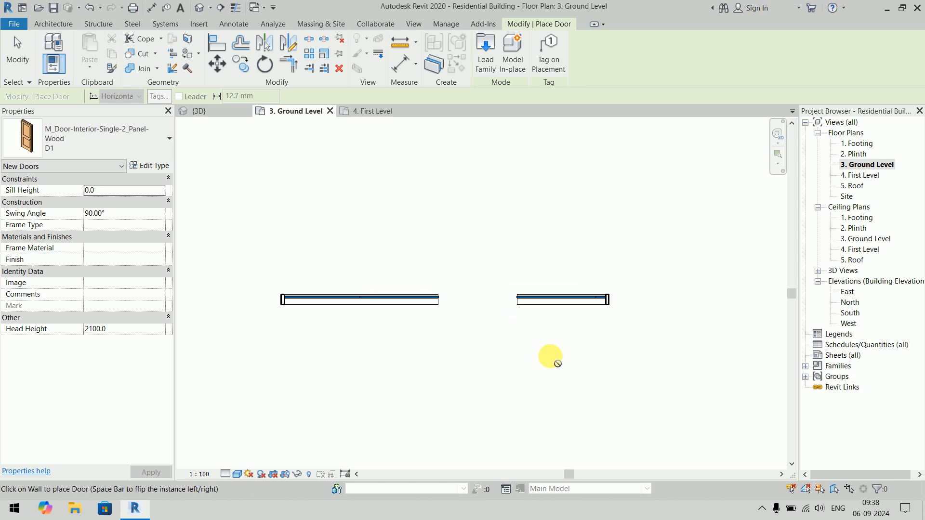
{"action": "key", "text": "Escape"}
- In the 3D view, unpin the upper glazed panel in the Storefront wall's second bay and change it to the Solid type
{"action": "left_click", "coordinate": [206, 114]}
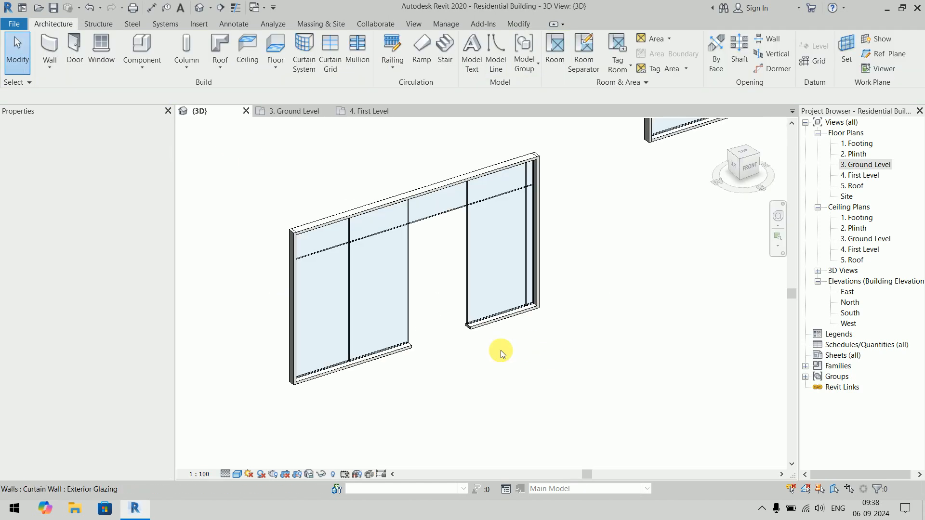
{"action": "scroll", "coordinate": [495, 335], "scroll_direction": "down", "scroll_amount": 2}
{"action": "scroll", "coordinate": [495, 334], "scroll_direction": "down", "scroll_amount": 2}
{"action": "middle_click_drag", "start_coordinate": [657, 270], "coordinate": [572, 345]}
{"action": "scroll", "coordinate": [354, 314], "scroll_direction": "up", "scroll_amount": 4}
{"action": "middle_click_drag", "start_coordinate": [489, 322], "coordinate": [433, 245]}
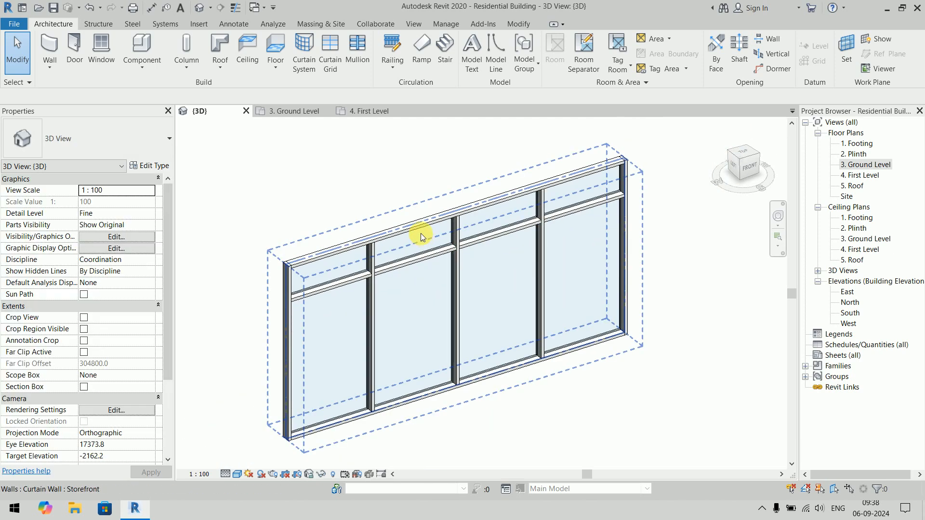
{"action": "scroll", "coordinate": [422, 233], "scroll_direction": "up", "scroll_amount": 3}
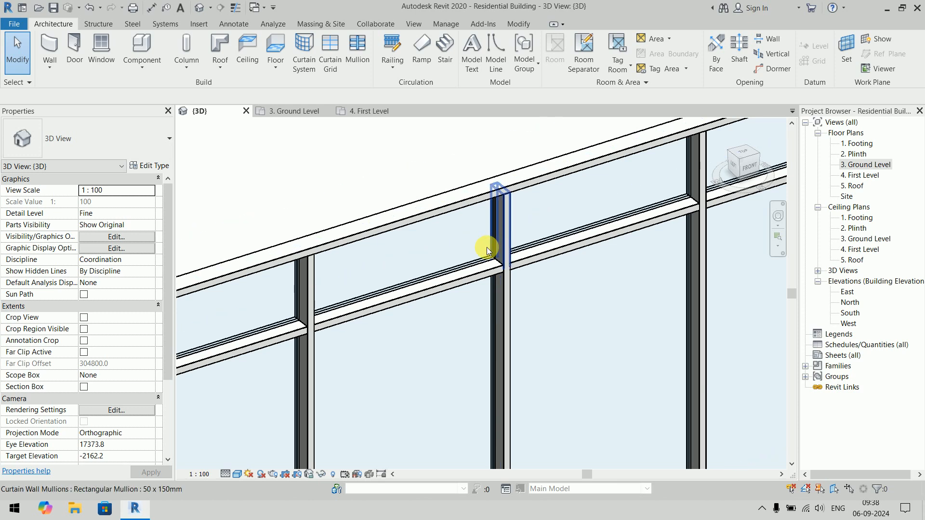
{"action": "left_click", "coordinate": [487, 250]}
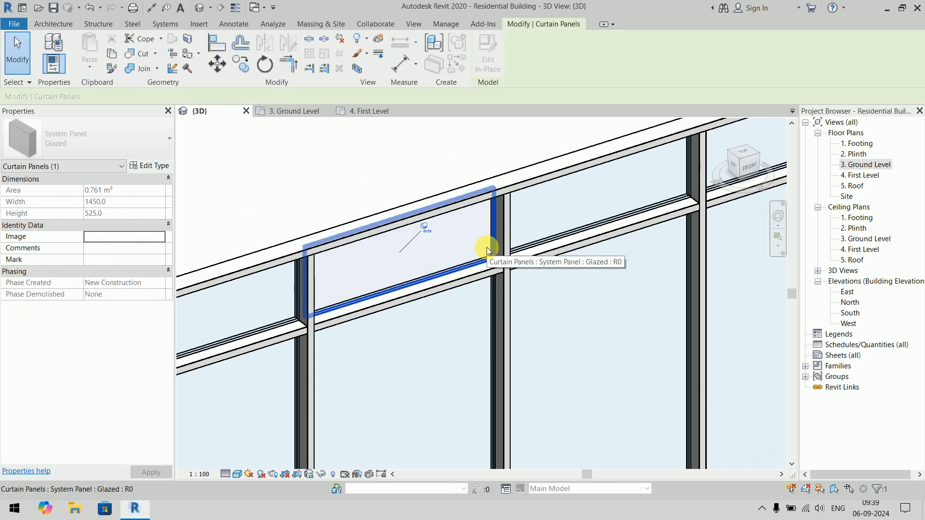
{"action": "left_click", "coordinate": [426, 227]}
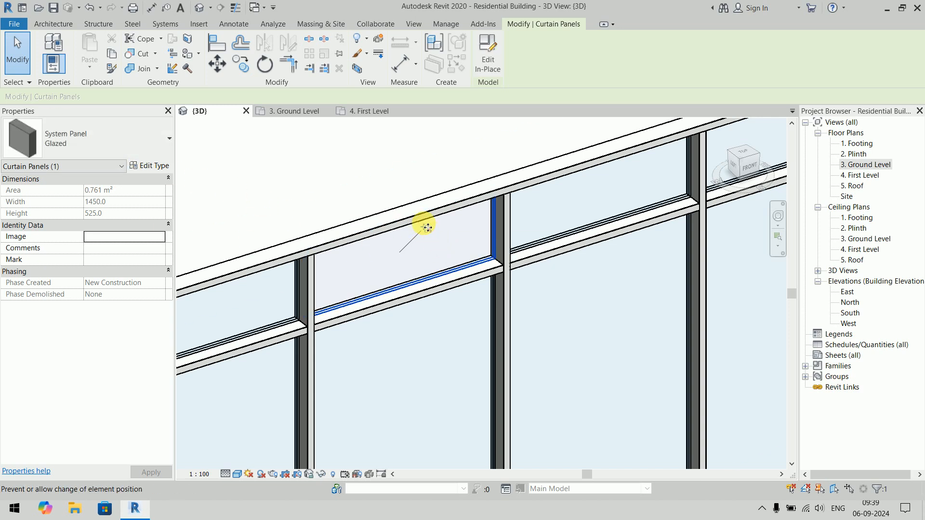
{"action": "left_click", "coordinate": [124, 142]}
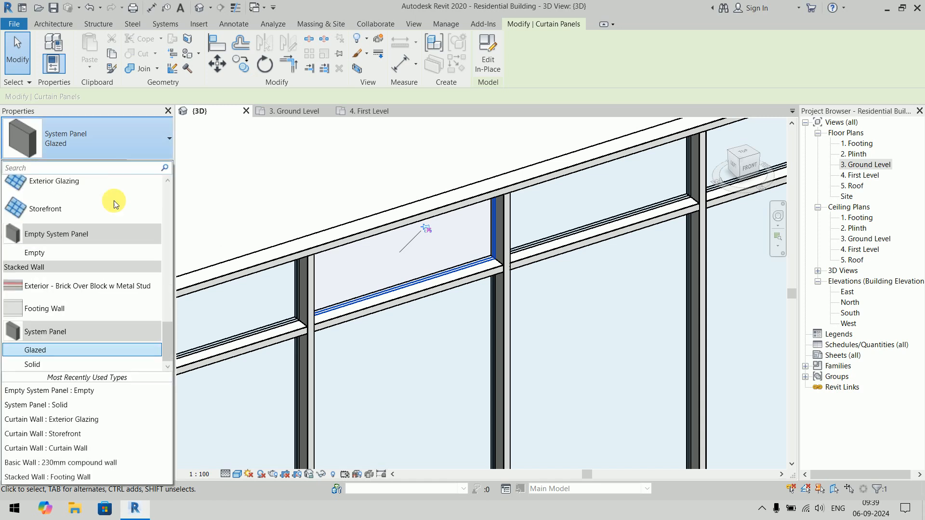
{"action": "left_click", "coordinate": [58, 365]}
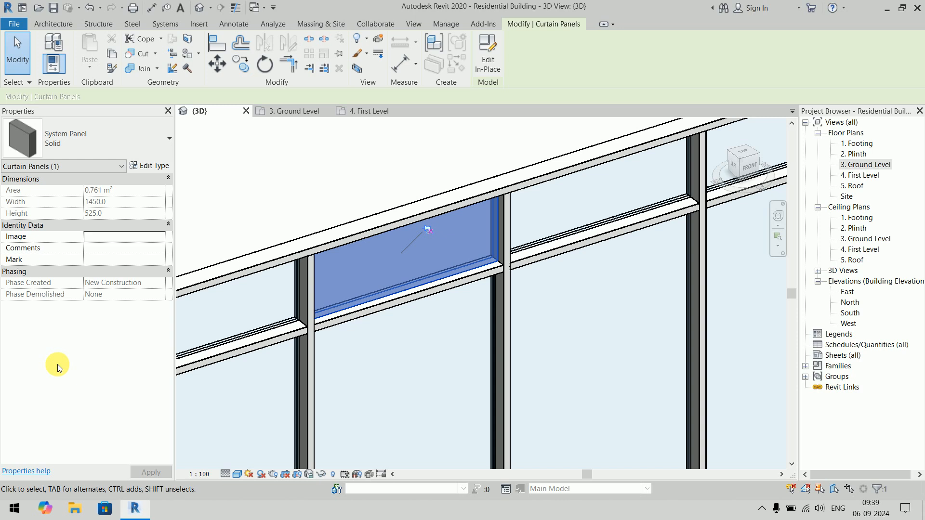
- Review the type properties of the Solid system panel, including its offset, material and thickness
{"action": "left_click", "coordinate": [160, 167]}
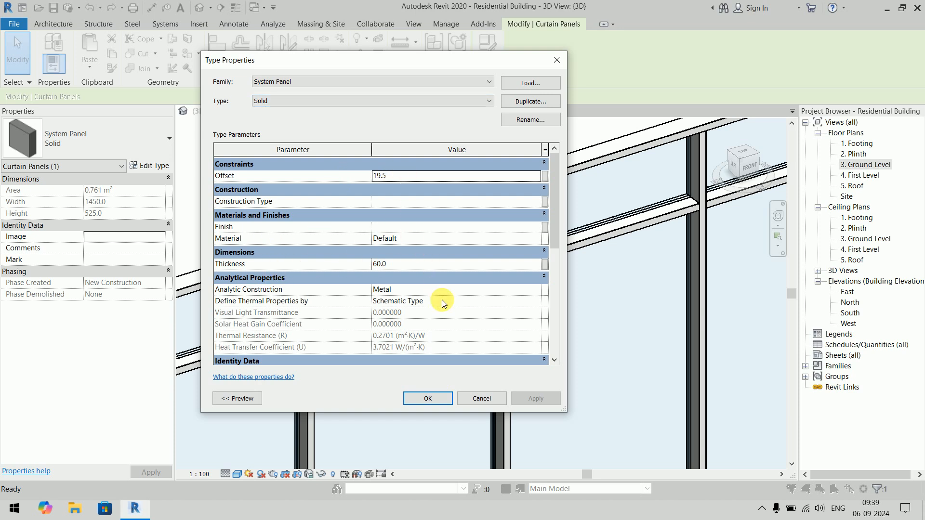
{"action": "left_click", "coordinate": [428, 399]}
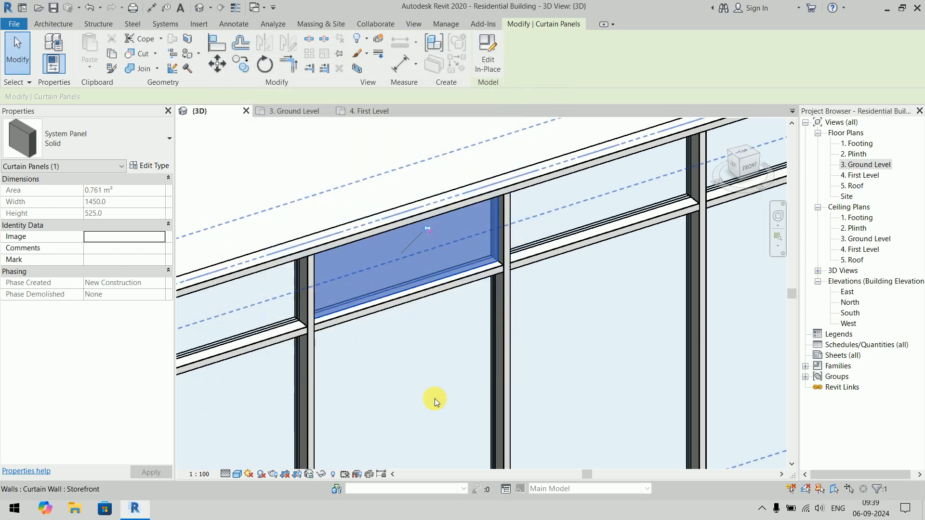
{"action": "left_click", "coordinate": [378, 164]}
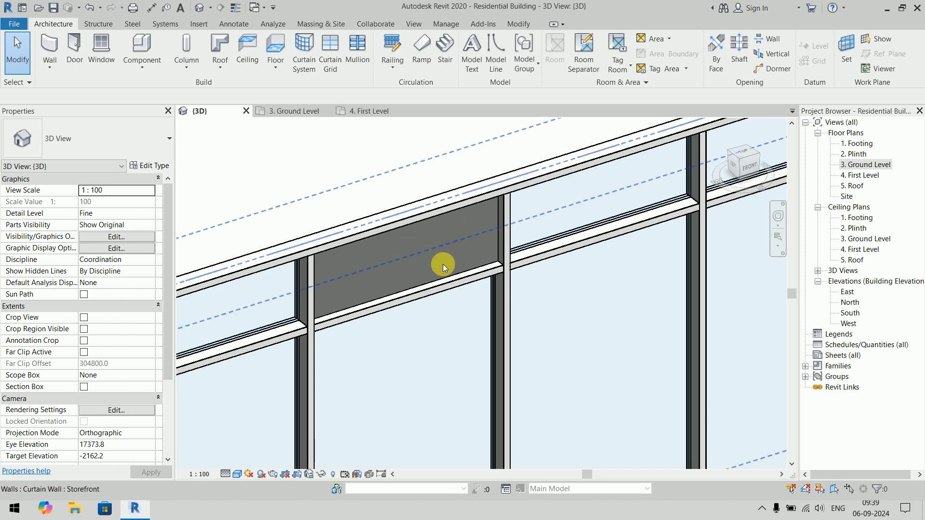
- Inspect the properties of the empty panel in the third bay of the Exterior Glazing wall
{"action": "scroll", "coordinate": [444, 264], "scroll_direction": "down", "scroll_amount": 5}
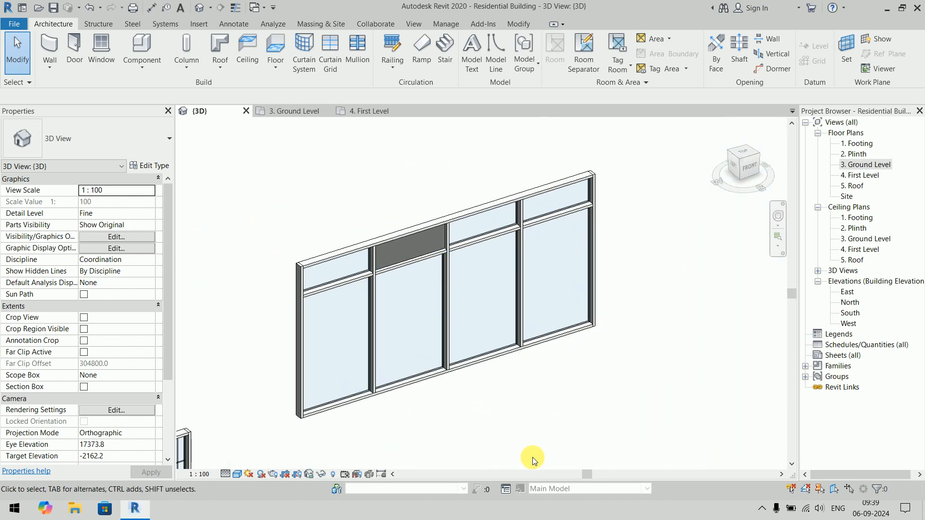
{"action": "scroll", "coordinate": [540, 424], "scroll_direction": "down", "scroll_amount": 5}
{"action": "middle_click_drag", "start_coordinate": [536, 422], "coordinate": [555, 308]}
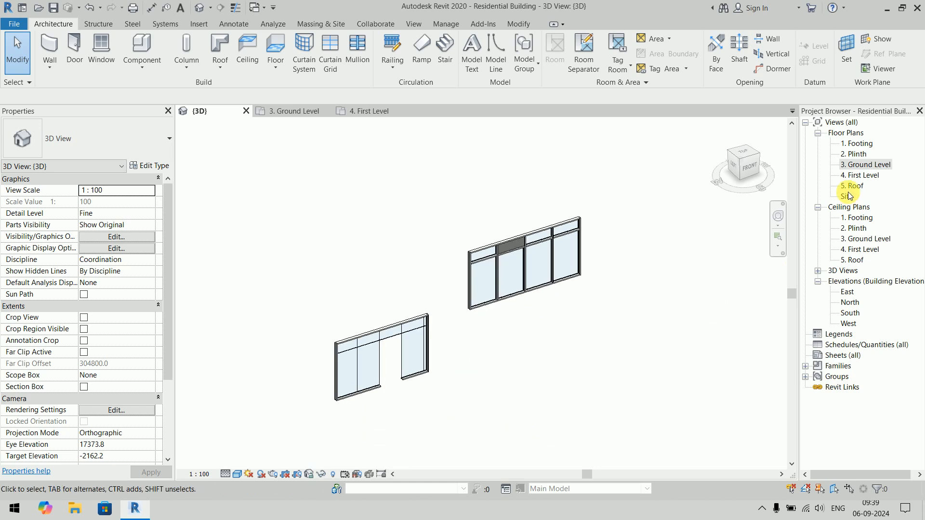
{"action": "scroll", "coordinate": [375, 384], "scroll_direction": "up", "scroll_amount": 2}
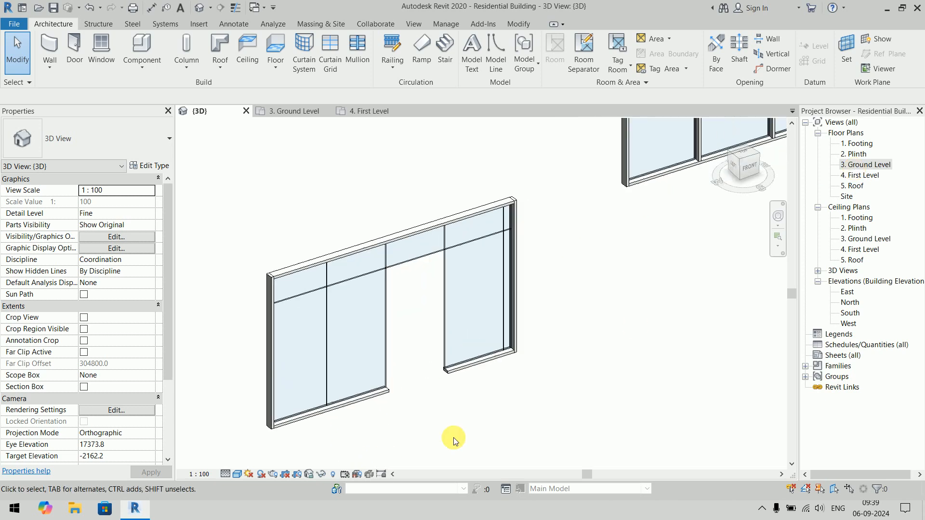
{"action": "key", "text": "Tab"}
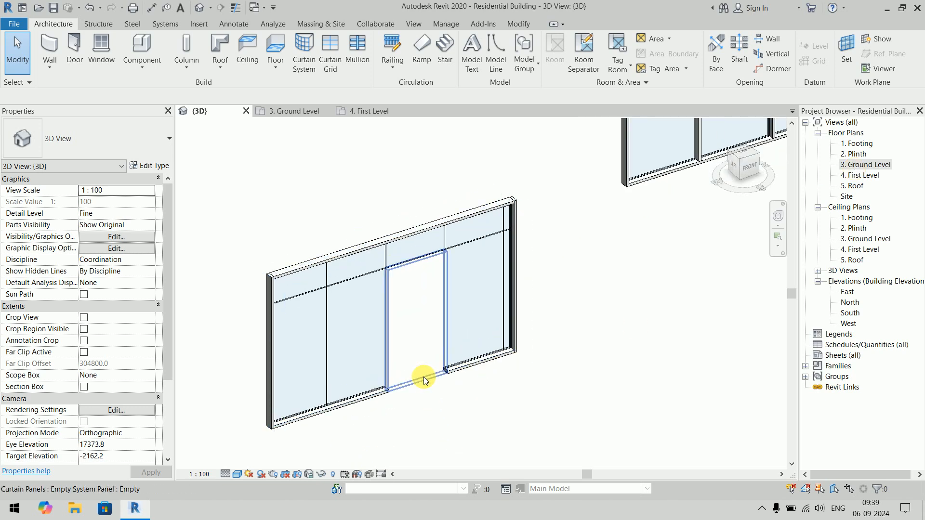
{"action": "left_click", "coordinate": [424, 377]}
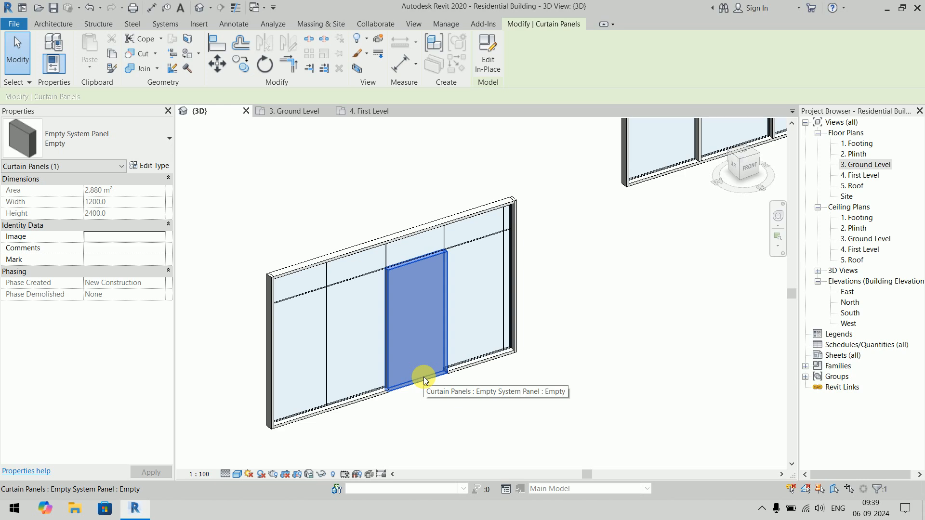
{"action": "key", "text": "Delete"}
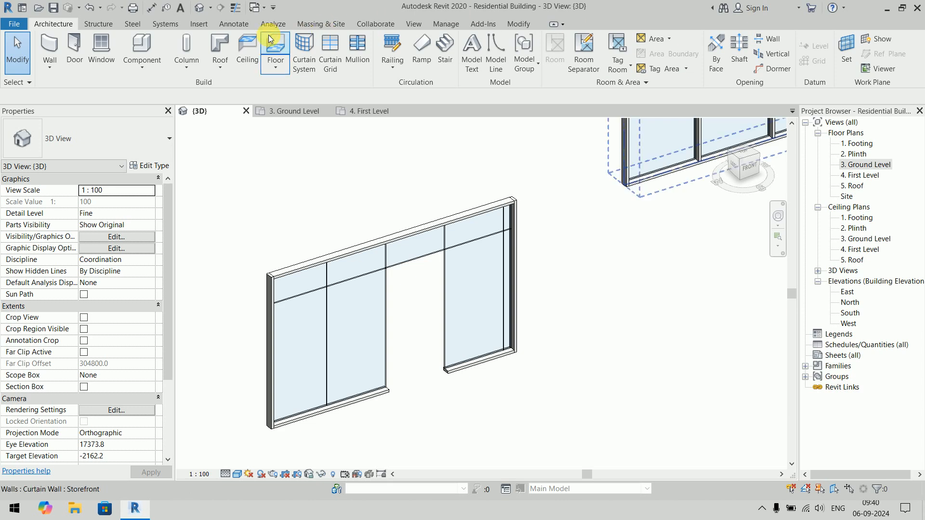
- Load the M_Door-Curtain-Wall-Double-Glass, M_Door-Curtain-Wall-Double-Storefront and M_Door-Curtain-Wall-Single-Glass families from the US Metric Doors library
{"action": "left_click", "coordinate": [199, 24]}
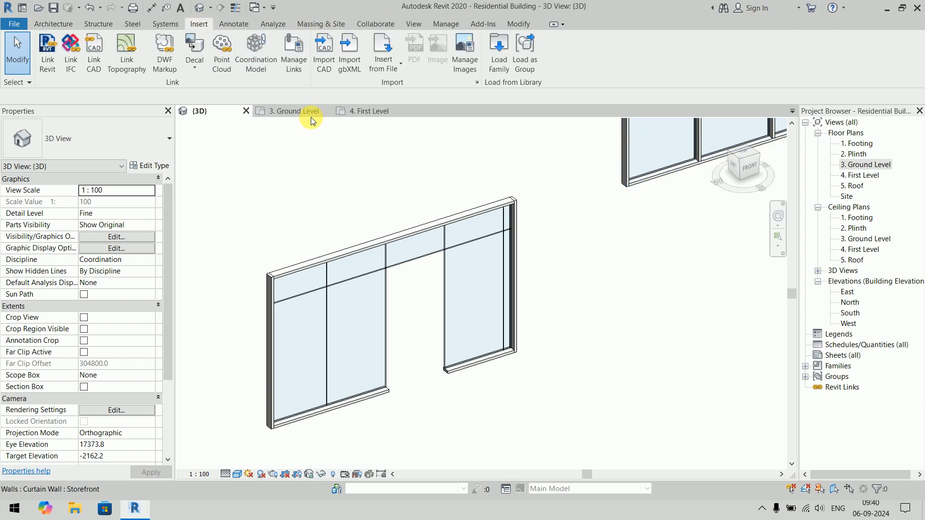
{"action": "left_click", "coordinate": [501, 71]}
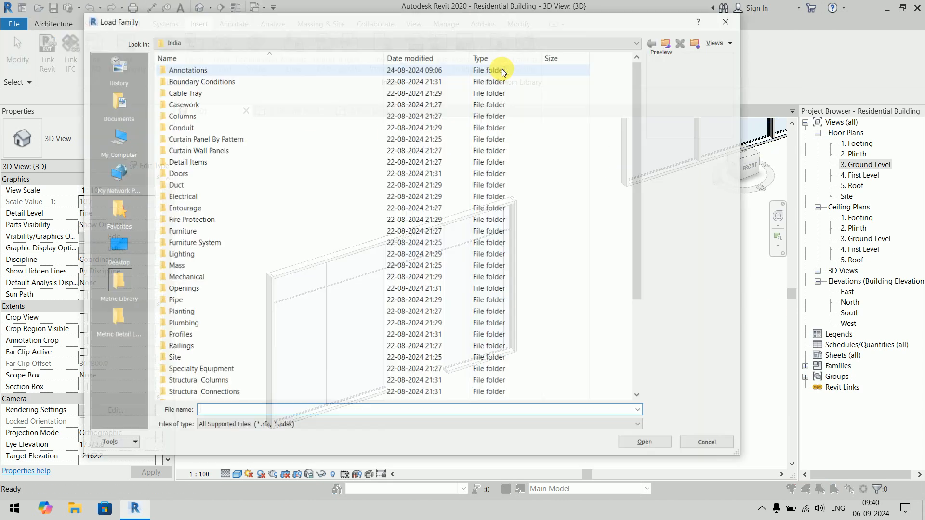
{"action": "left_click", "coordinate": [669, 43]}
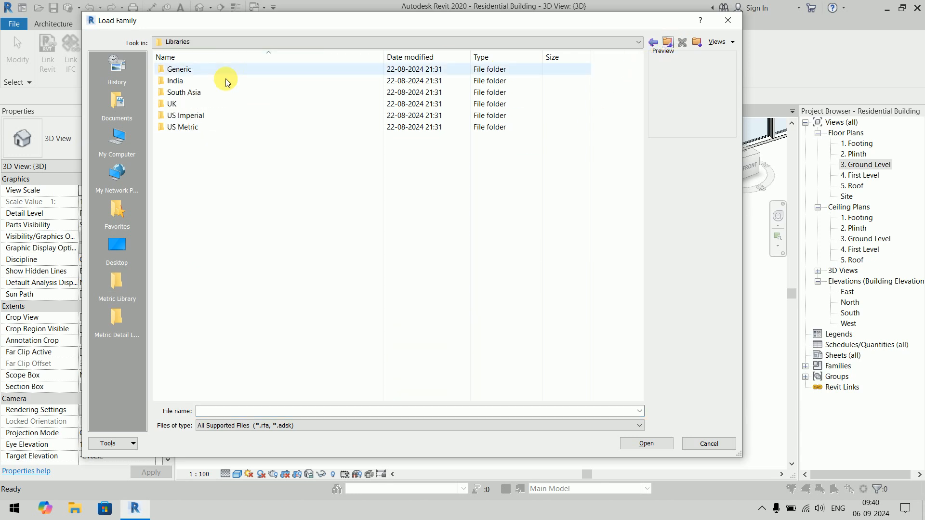
{"action": "double_click", "coordinate": [198, 131]}
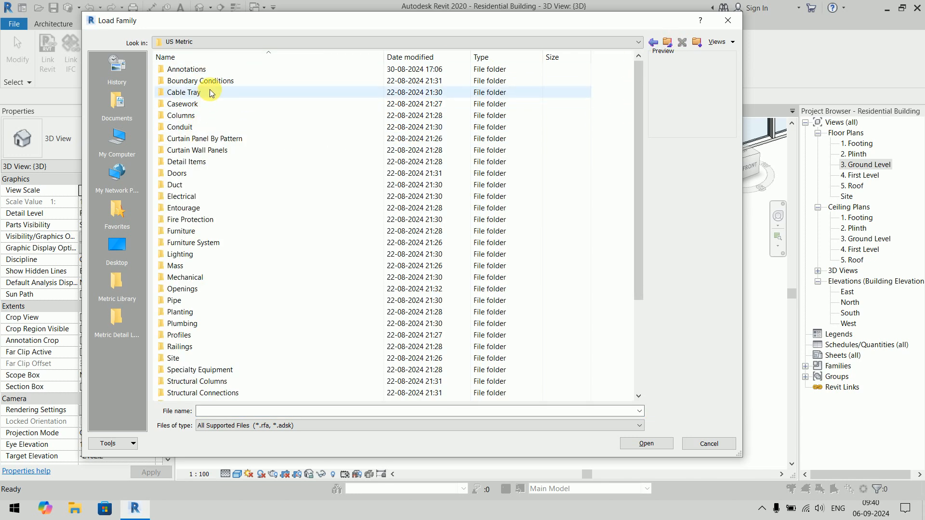
{"action": "double_click", "coordinate": [195, 173]}
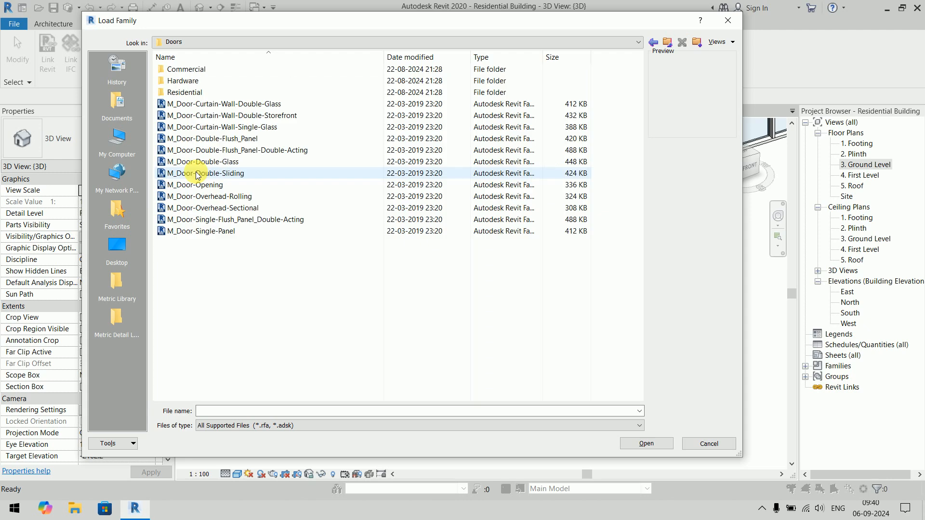
{"action": "left_click", "coordinate": [241, 103]}
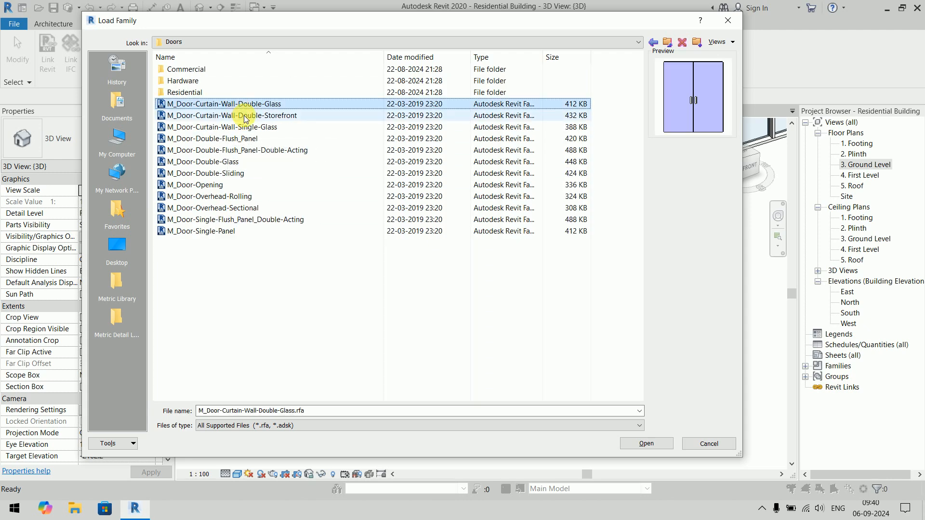
{"action": "left_click", "coordinate": [241, 115], "text": "shift"}
{"action": "left_click", "coordinate": [244, 126], "text": "shift"}
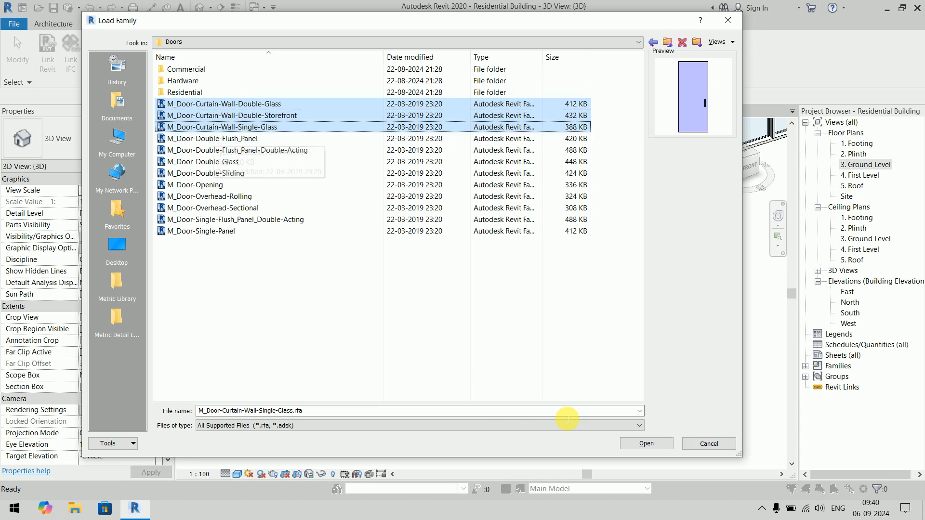
{"action": "left_click", "coordinate": [665, 444]}
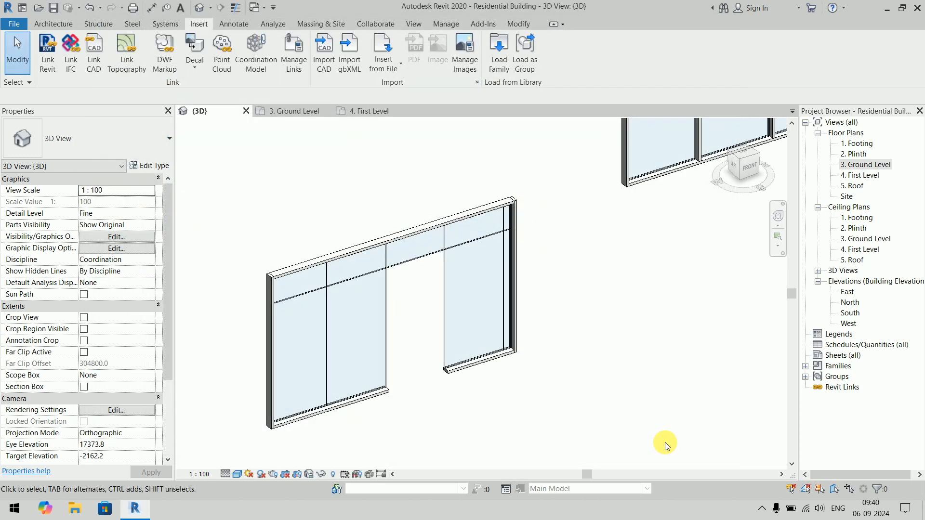
{"action": "left_click", "coordinate": [57, 24]}
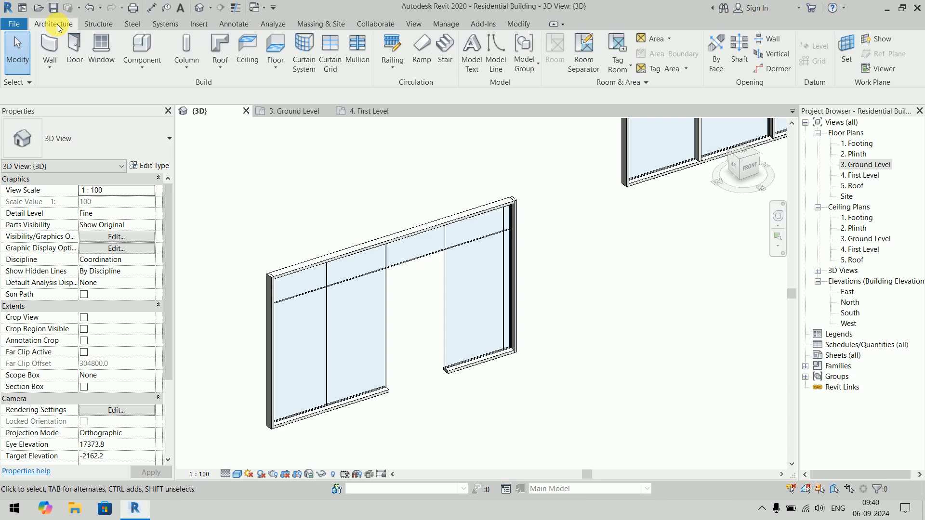
{"action": "left_click", "coordinate": [74, 46]}
{"action": "left_click", "coordinate": [110, 137]}
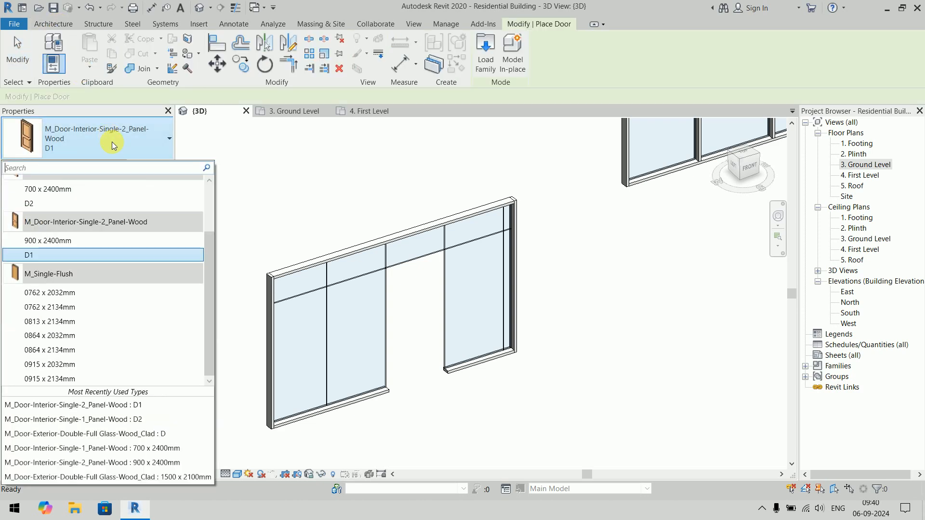
{"action": "scroll", "coordinate": [128, 297], "scroll_direction": "up", "scroll_amount": 2}
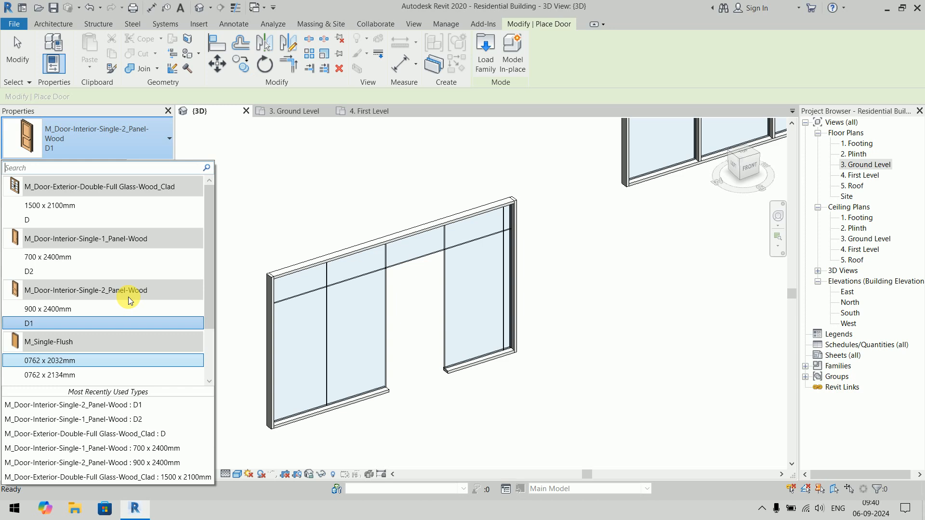
{"action": "key", "text": "Escape"}
{"action": "key", "text": "Escape"}
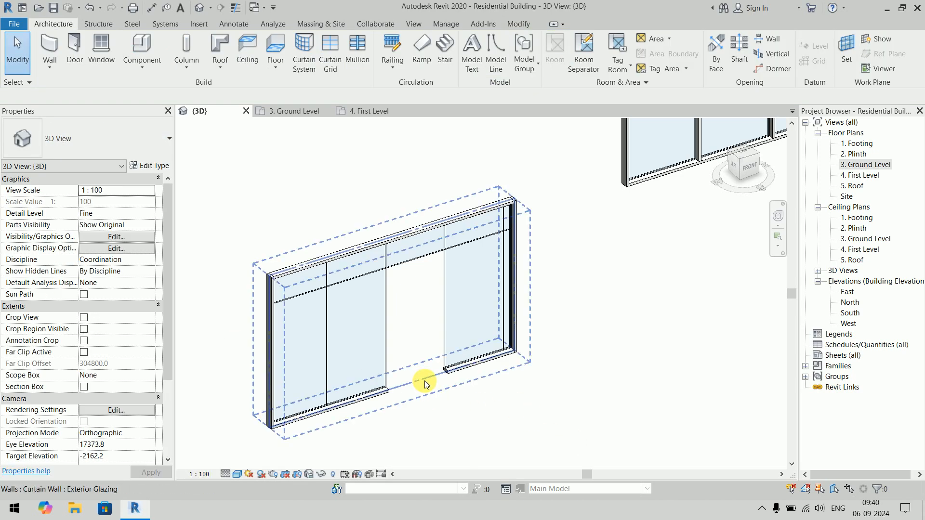
- Change the empty panel in the Exterior Glazing wall's third bay to M_Door-Curtain-Wall-Single-Glass
{"action": "key", "text": "Tab"}
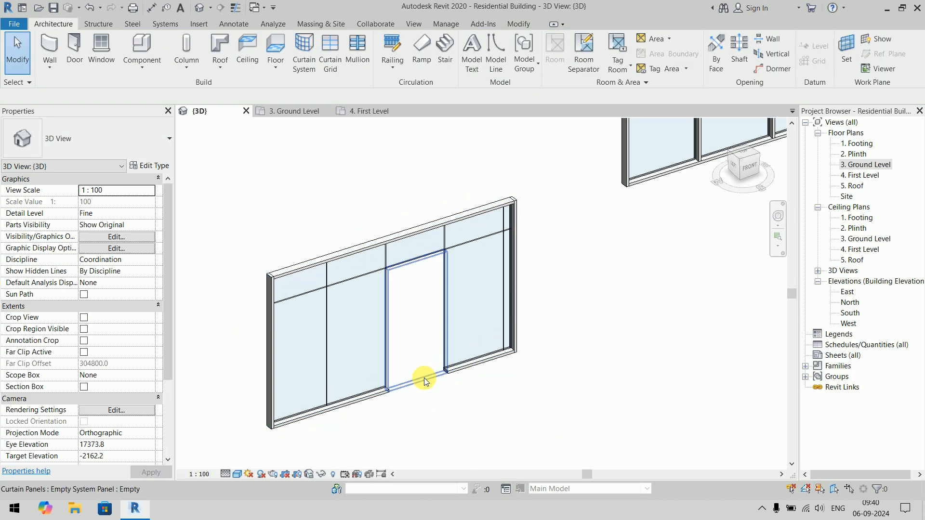
{"action": "left_click", "coordinate": [424, 378]}
{"action": "left_click", "coordinate": [97, 136]}
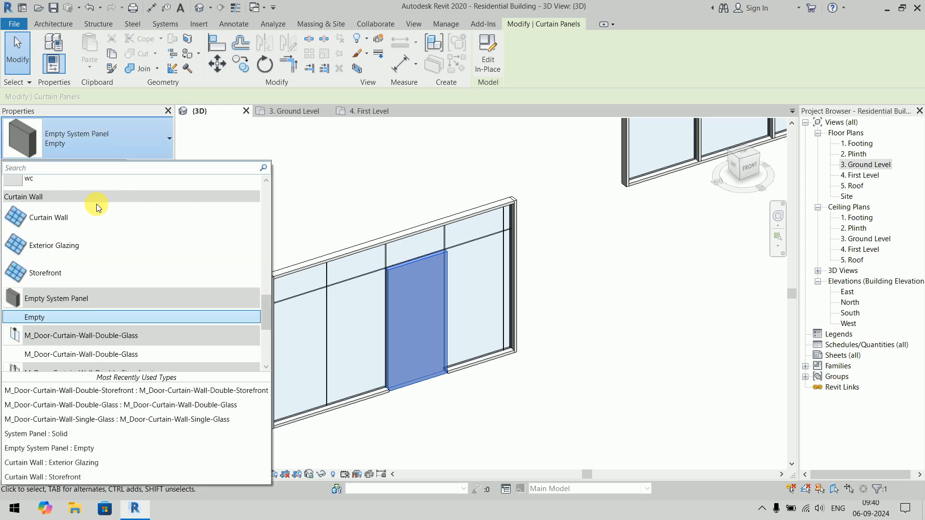
{"action": "scroll", "coordinate": [107, 301], "scroll_direction": "down", "scroll_amount": 3}
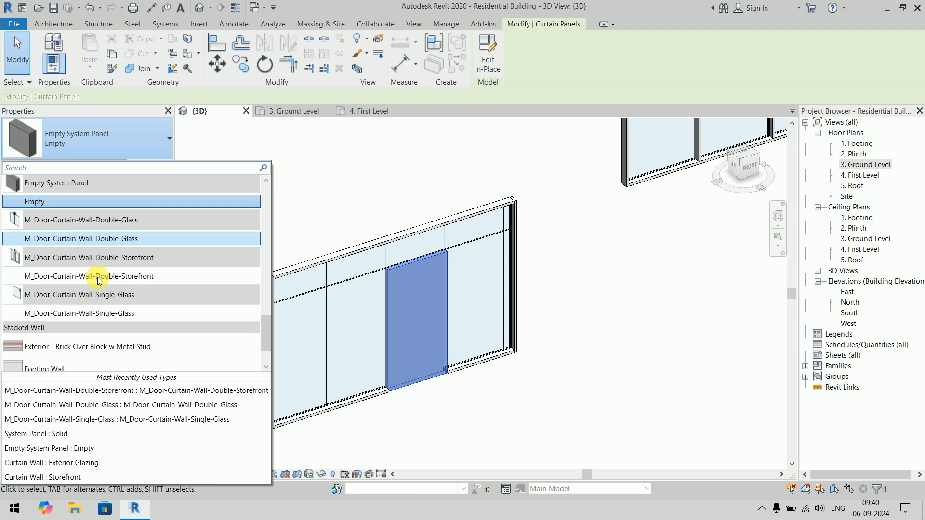
{"action": "left_click", "coordinate": [97, 314]}
{"action": "left_click", "coordinate": [634, 398]}
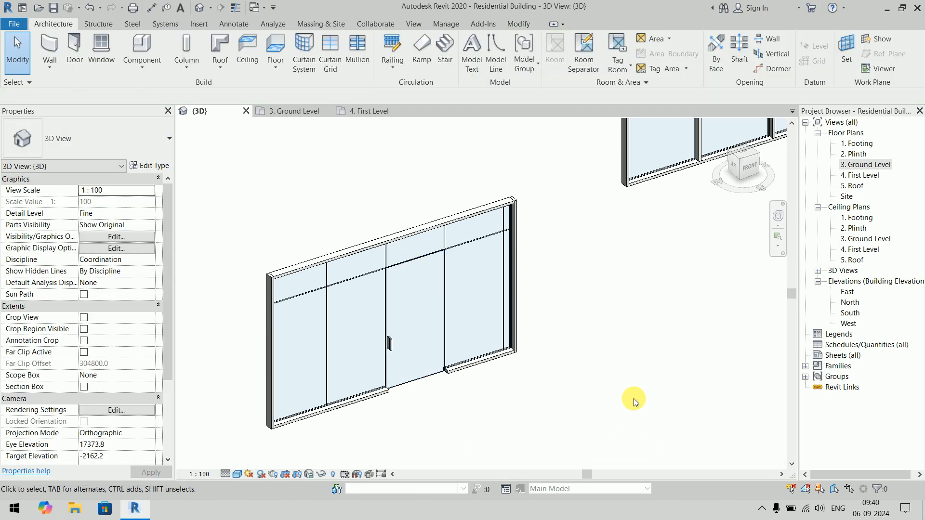
- Examine the single glass door in the Exterior Glazing wall in both the Ground Level floor plan and the 3D view
{"action": "left_click", "coordinate": [304, 114]}
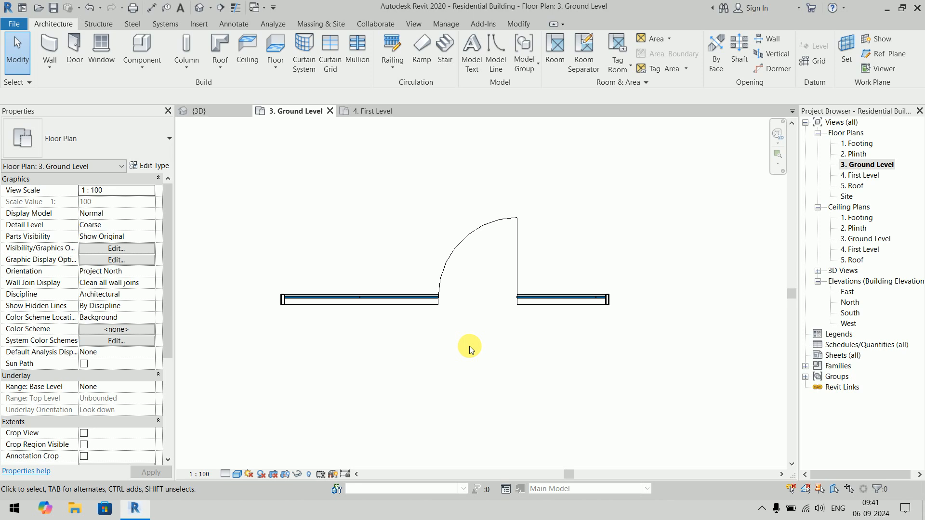
{"action": "left_click", "coordinate": [201, 112]}
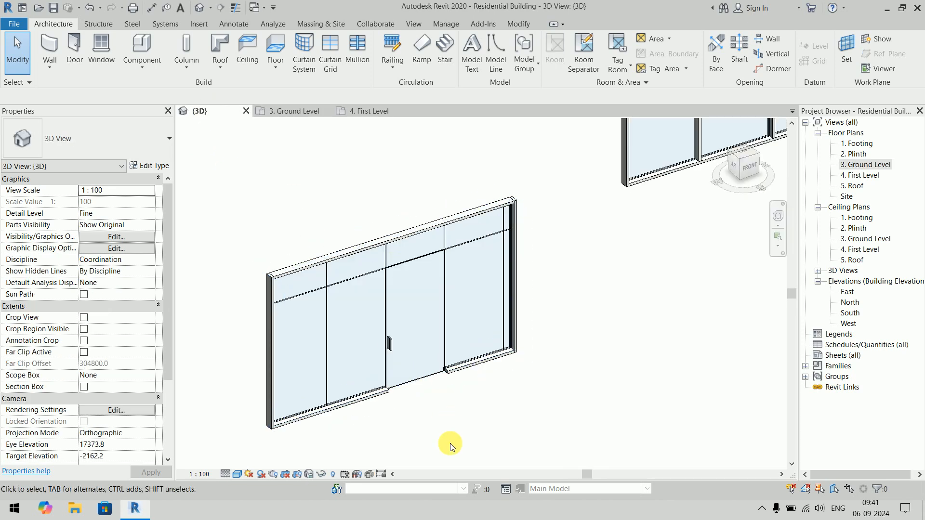
{"action": "middle_click_drag", "start_coordinate": [438, 394], "coordinate": [454, 264], "text": "shift"}
{"action": "scroll", "coordinate": [410, 245], "scroll_direction": "up", "scroll_amount": 2}
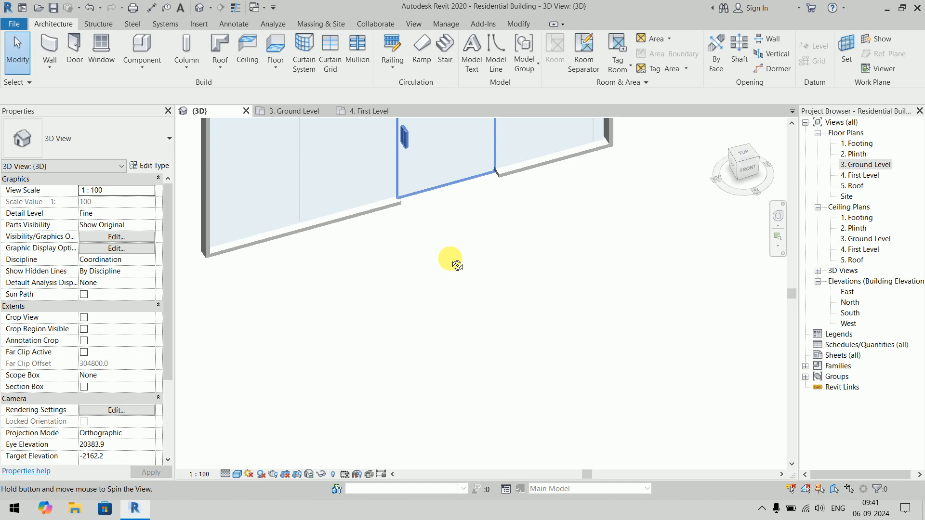
{"action": "middle_click_drag", "start_coordinate": [464, 216], "coordinate": [439, 374]}
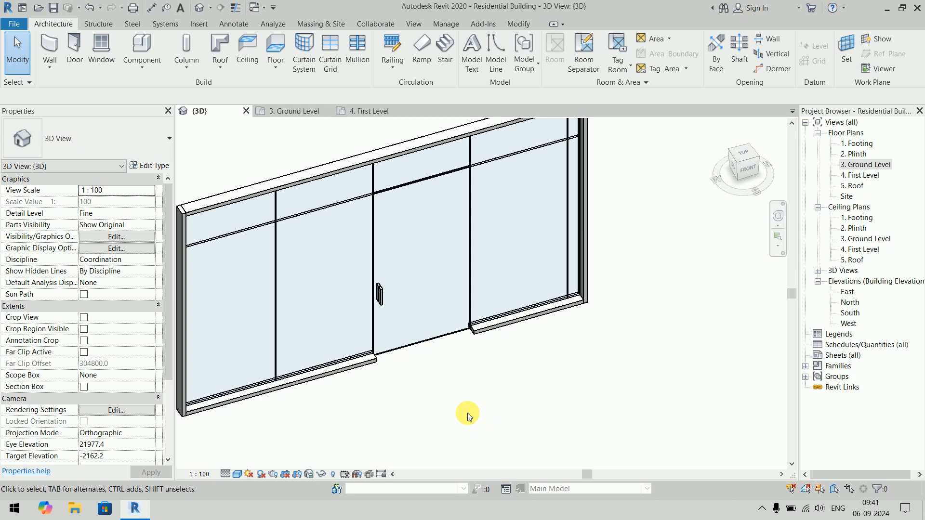
{"action": "scroll", "coordinate": [466, 413], "scroll_direction": "down", "scroll_amount": 4}
{"action": "middle_click_drag", "start_coordinate": [576, 373], "coordinate": [467, 414]}
{"action": "middle_click_drag", "start_coordinate": [584, 343], "coordinate": [524, 394]}
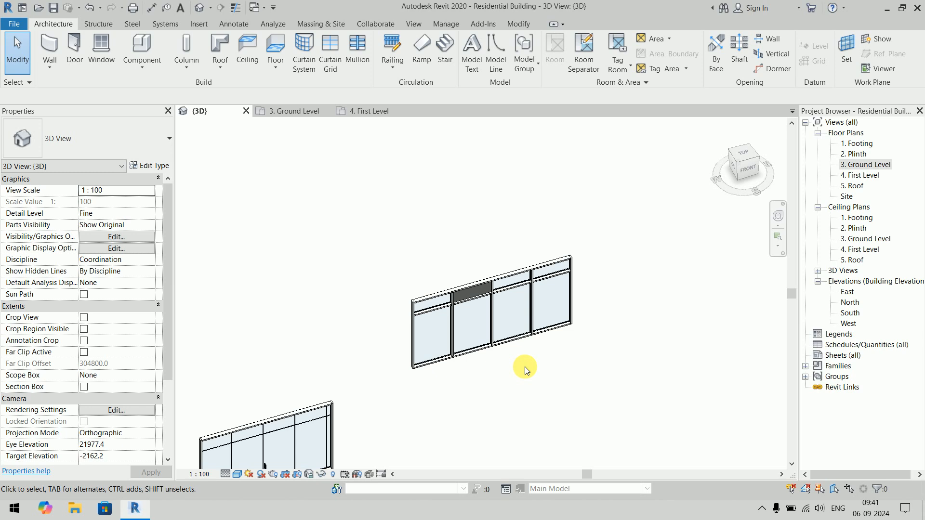
{"action": "middle_click_drag", "start_coordinate": [626, 372], "coordinate": [660, 284]}
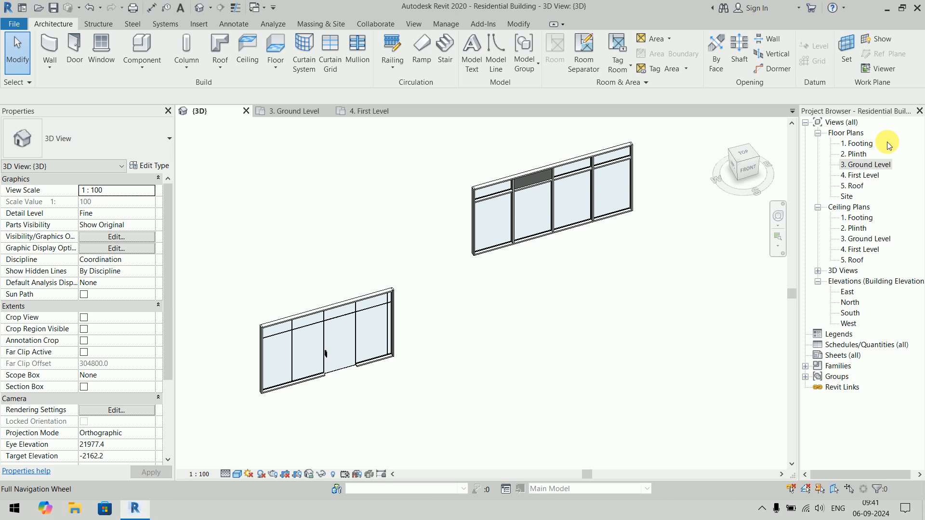
{"action": "double_click", "coordinate": [867, 165]}
{"action": "middle_click_drag", "start_coordinate": [607, 339], "coordinate": [562, 327]}
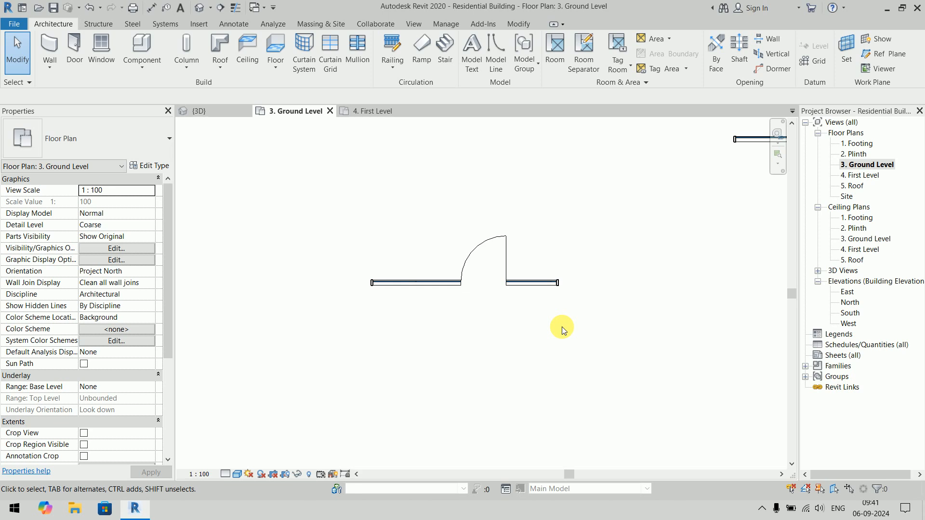
- In the 3D view, delete the bottom mullion under the second bay of the Exterior Glazing wall
{"action": "left_click", "coordinate": [224, 112]}
{"action": "scroll", "coordinate": [342, 363], "scroll_direction": "up", "scroll_amount": 2}
{"action": "middle_click_drag", "start_coordinate": [353, 369], "coordinate": [365, 373]}
{"action": "middle_click_drag", "start_coordinate": [655, 193], "coordinate": [683, 146]}
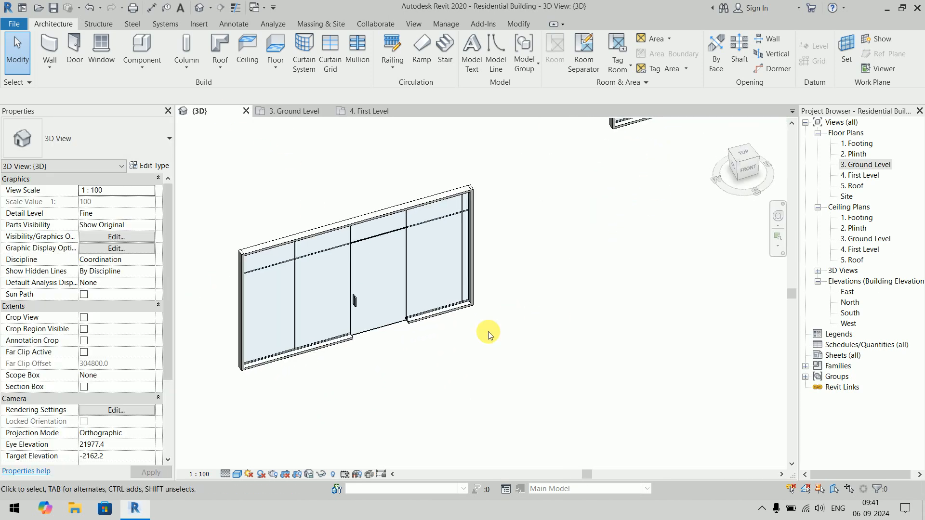
{"action": "left_click", "coordinate": [323, 346]}
{"action": "key", "text": "Delete"}
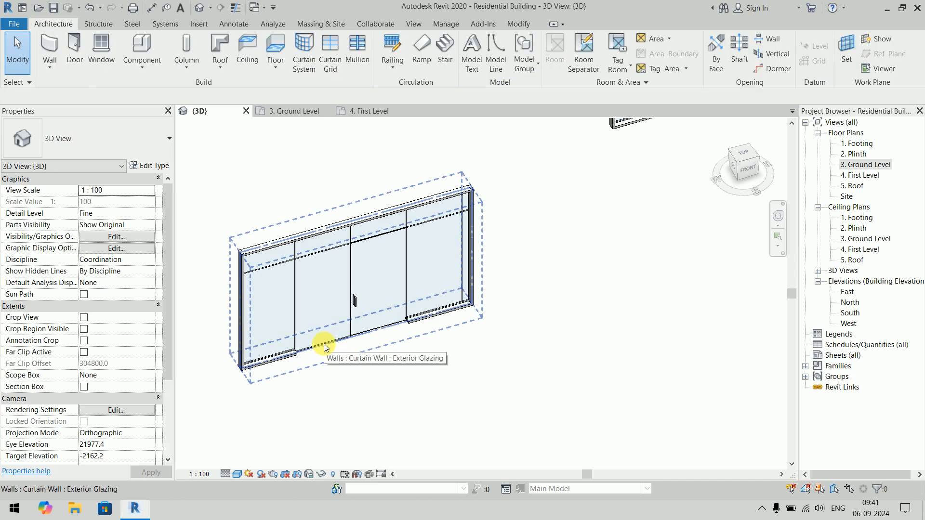
- Try changing the lower glazed panel in the Exterior Glazing wall's second bay to the Empty type, and undo that change
{"action": "key", "text": "Tab"}
{"action": "left_click", "coordinate": [323, 343]}
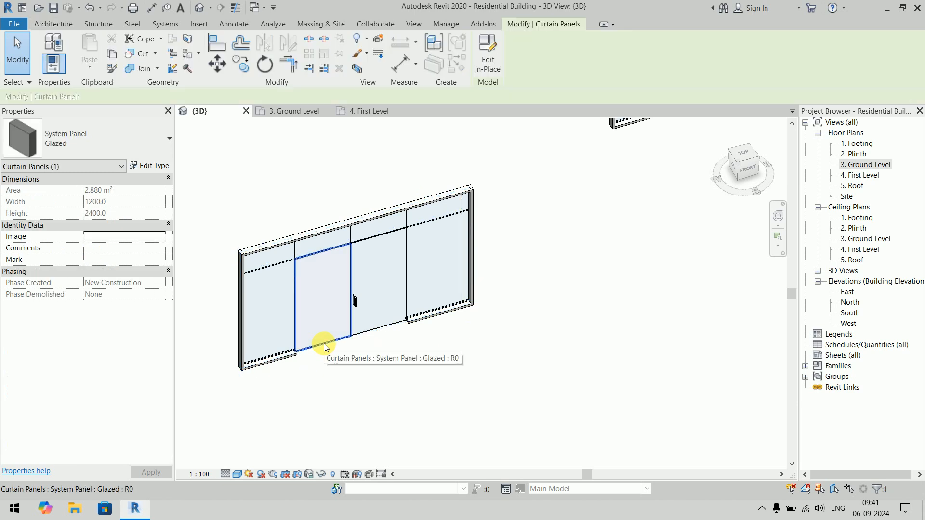
{"action": "left_click", "coordinate": [121, 158]}
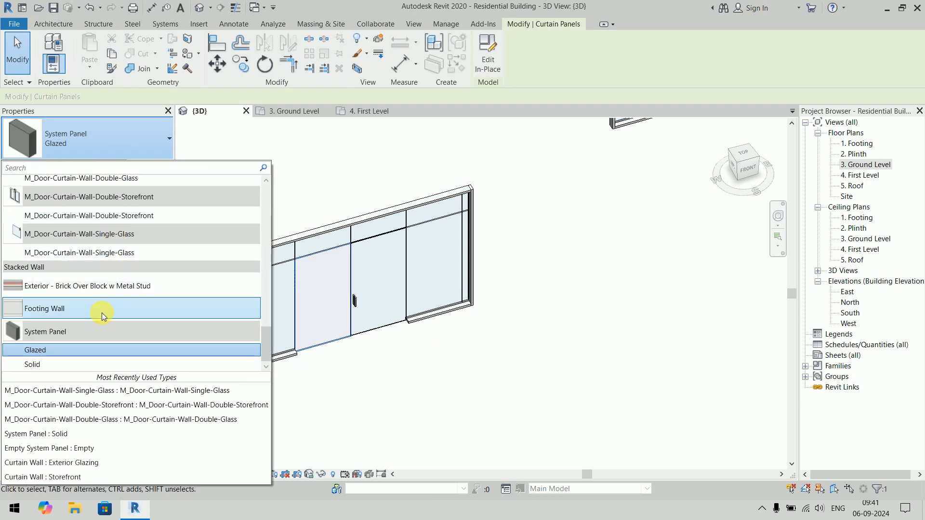
{"action": "scroll", "coordinate": [97, 270], "scroll_direction": "up", "scroll_amount": 3}
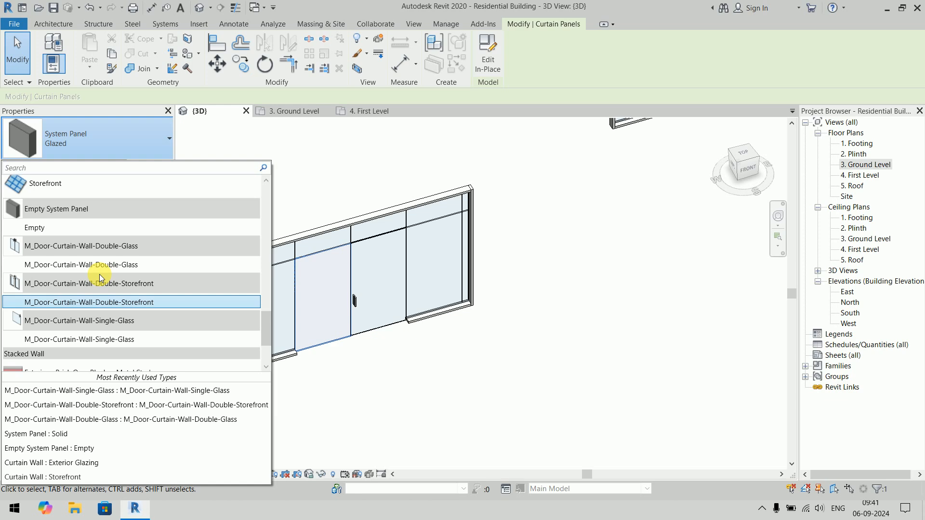
{"action": "left_click", "coordinate": [102, 227]}
{"action": "left_click", "coordinate": [417, 375]}
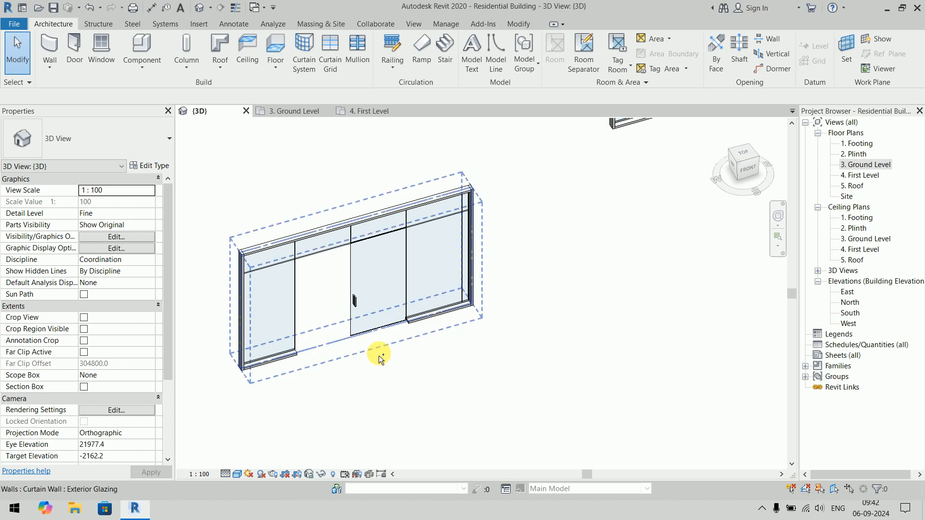
{"action": "key", "text": "ctrl+z"}
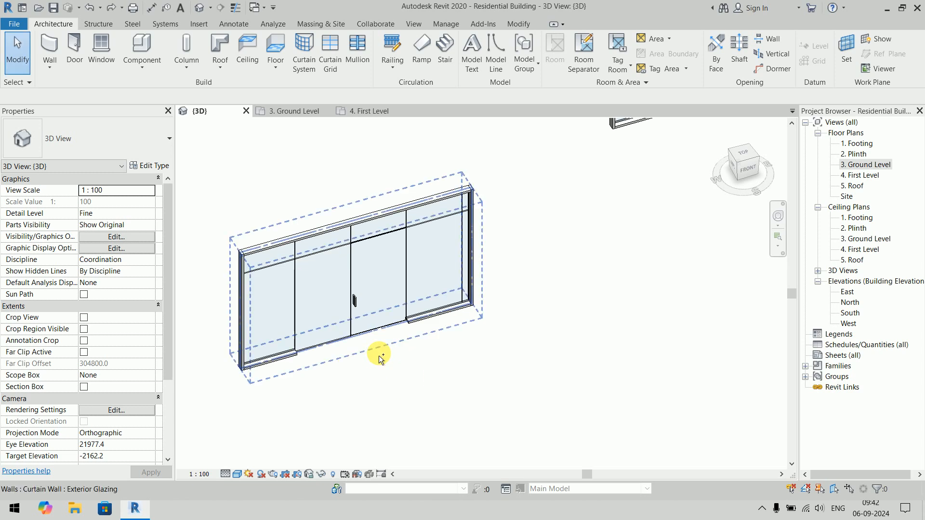
- Change the single glass door in the third bay back to the Glazed system panel type
{"action": "left_click", "coordinate": [389, 322]}
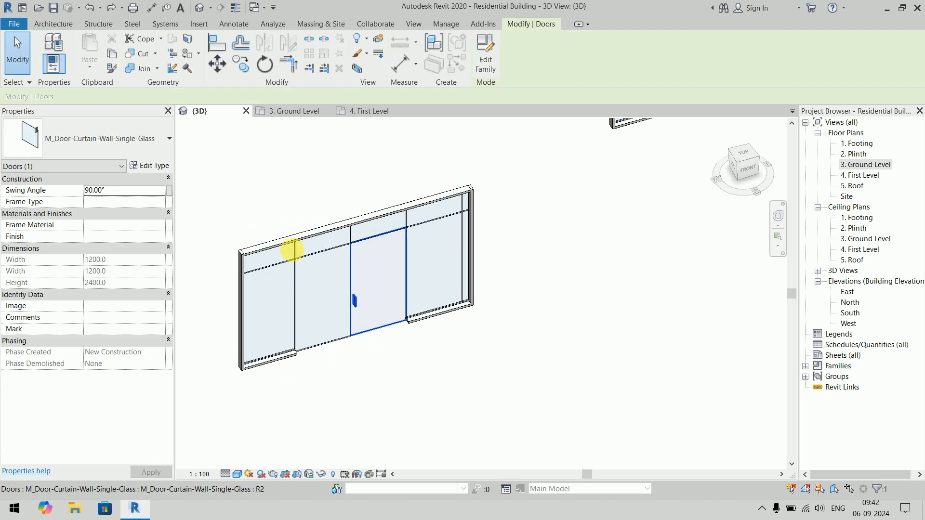
{"action": "left_click", "coordinate": [63, 128]}
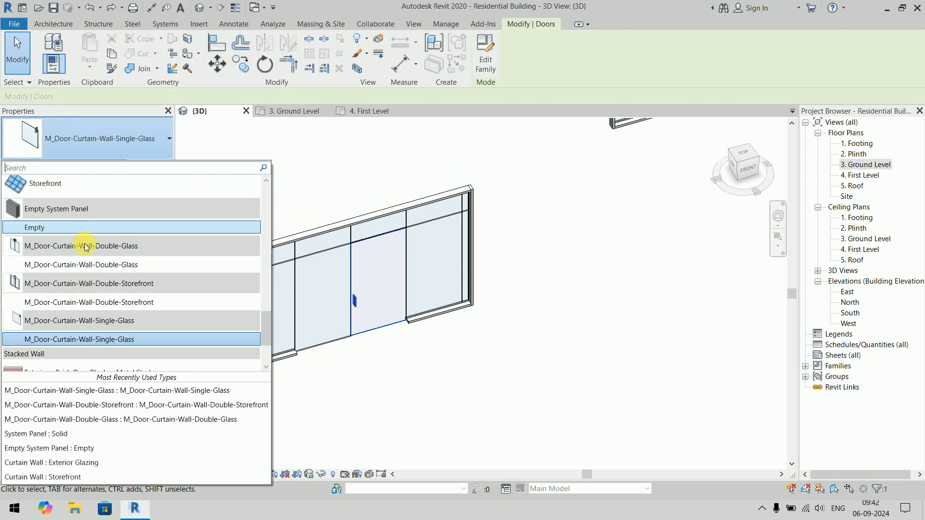
{"action": "scroll", "coordinate": [103, 325], "scroll_direction": "down", "scroll_amount": 2}
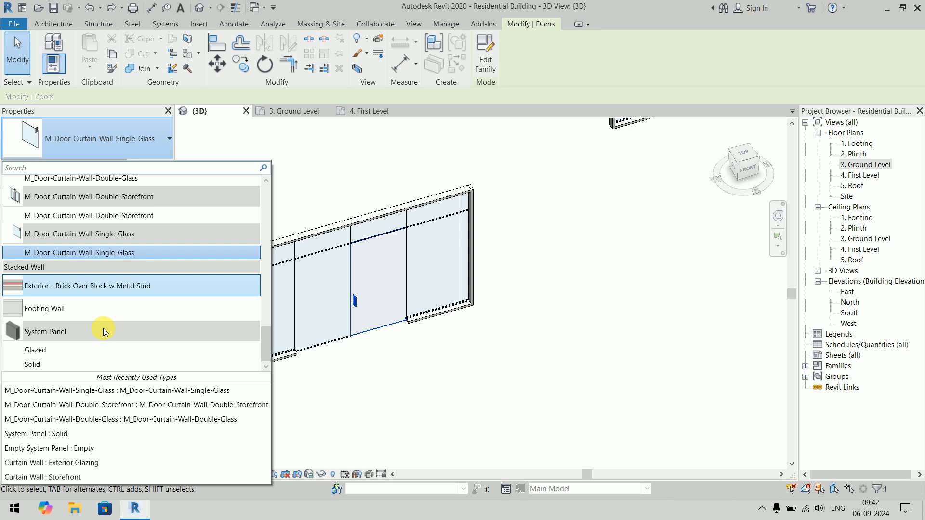
{"action": "left_click", "coordinate": [67, 351]}
{"action": "left_click", "coordinate": [467, 386]}
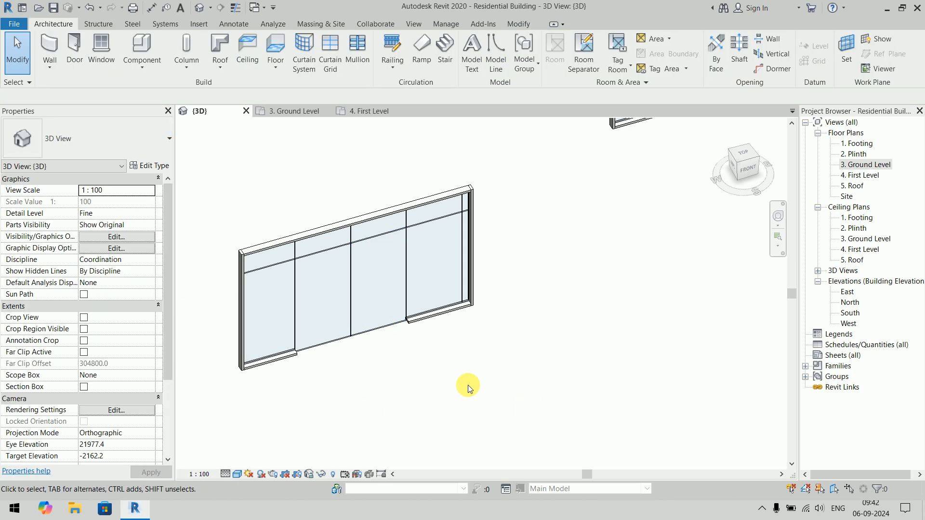
- Remove the vertical grid segment between the lower panels of the second and third bays to merge them into one panel
{"action": "left_click", "coordinate": [351, 285]}
{"action": "left_click", "coordinate": [496, 53]}
{"action": "left_click", "coordinate": [351, 298]}
{"action": "key", "text": "Escape"}
{"action": "key", "text": "Escape"}
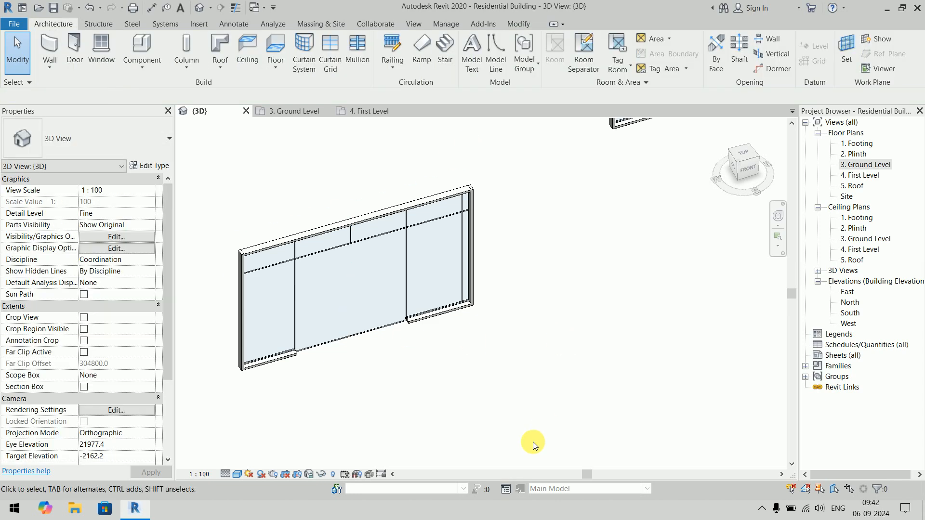
- Change the merged middle panel of the curtain wall to M_Door-Curtain-Wall-Double-Storefront and check the door's swing in the Ground Level plan
{"action": "key", "text": "Tab"}
{"action": "left_click", "coordinate": [382, 326]}
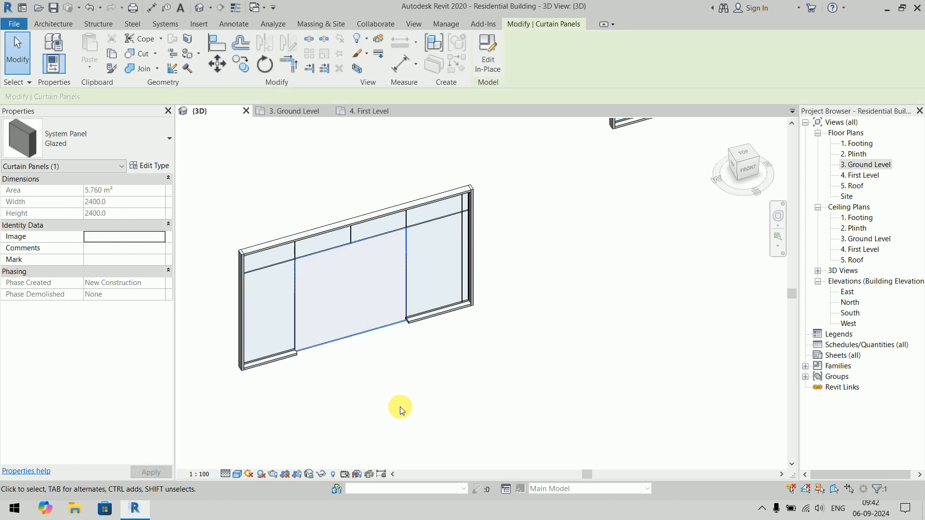
{"action": "left_click", "coordinate": [74, 153]}
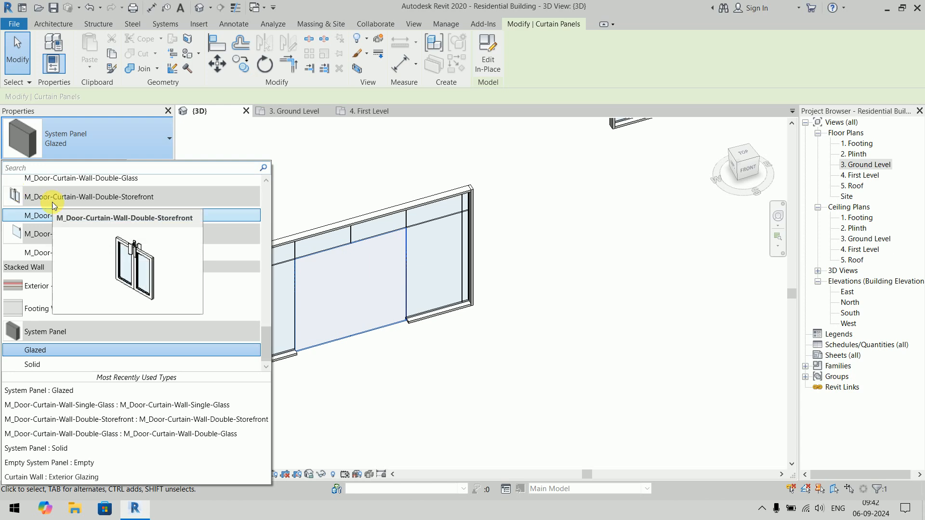
{"action": "left_click", "coordinate": [99, 216]}
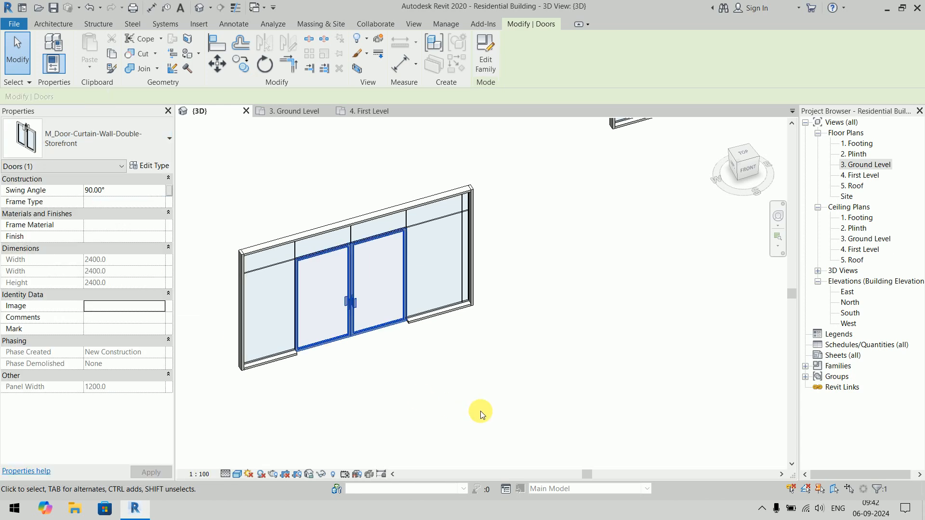
{"action": "left_click", "coordinate": [488, 394]}
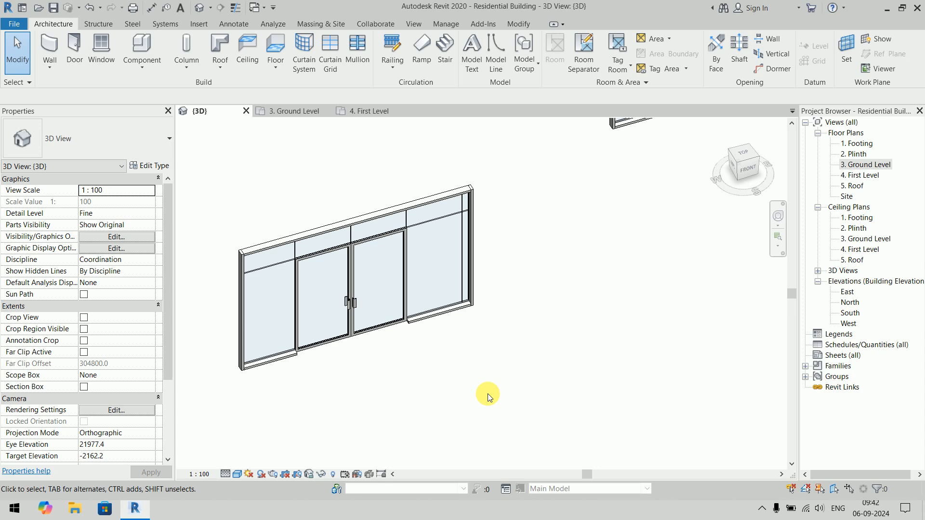
{"action": "middle_click_drag", "start_coordinate": [477, 392], "coordinate": [458, 339], "text": "shift"}
{"action": "left_click", "coordinate": [287, 112]}
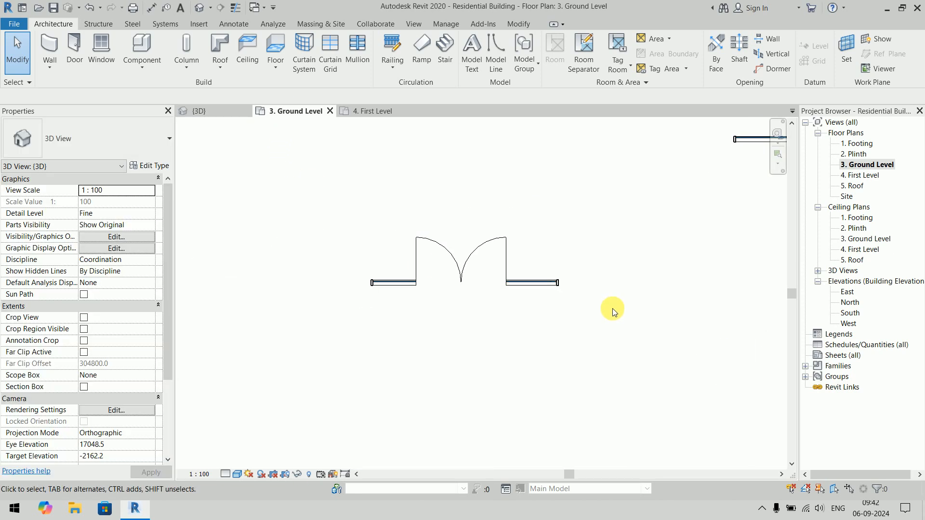
{"action": "left_click", "coordinate": [203, 112]}
- In the 3D view, try to place a 50 x 150mm rectangular mullion on a single grid segment above the double door
{"action": "middle_click_drag", "start_coordinate": [422, 393], "coordinate": [548, 309]}
{"action": "scroll", "coordinate": [448, 291], "scroll_direction": "up", "scroll_amount": 2}
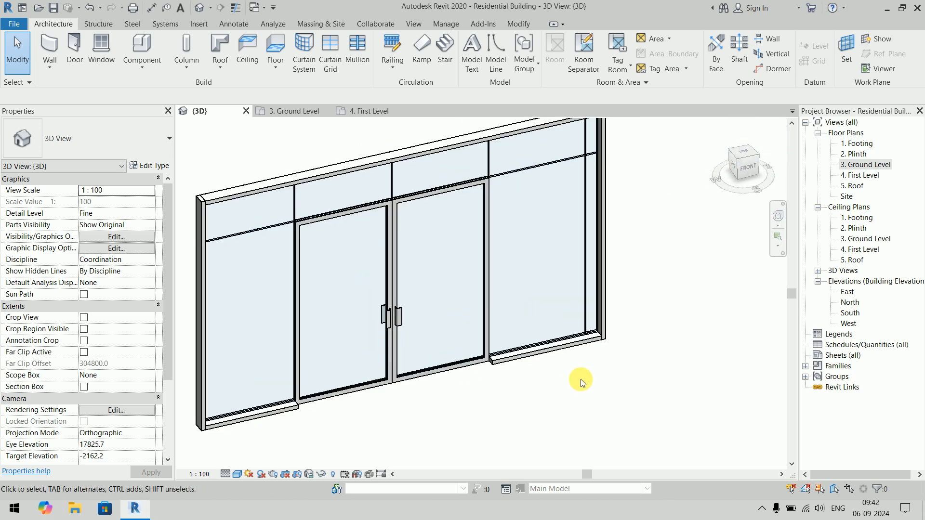
{"action": "left_click", "coordinate": [362, 48]}
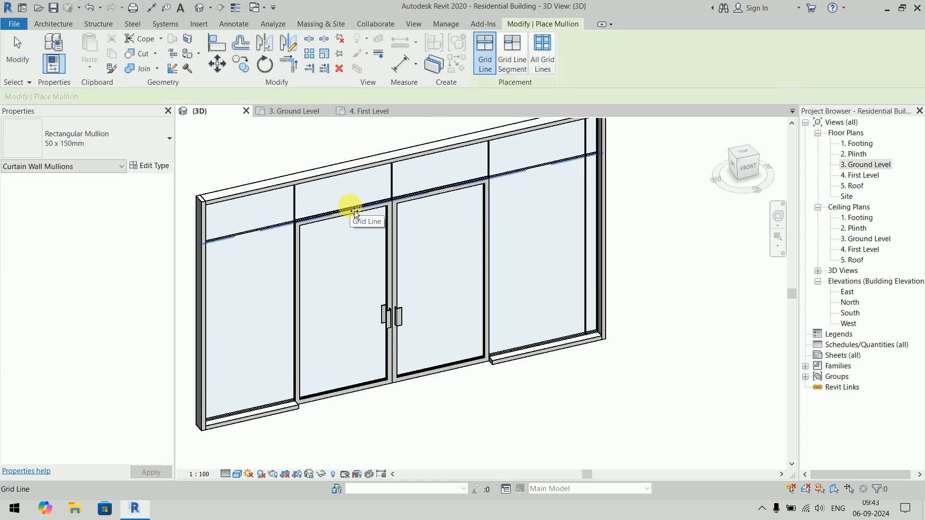
{"action": "left_click", "coordinate": [512, 54]}
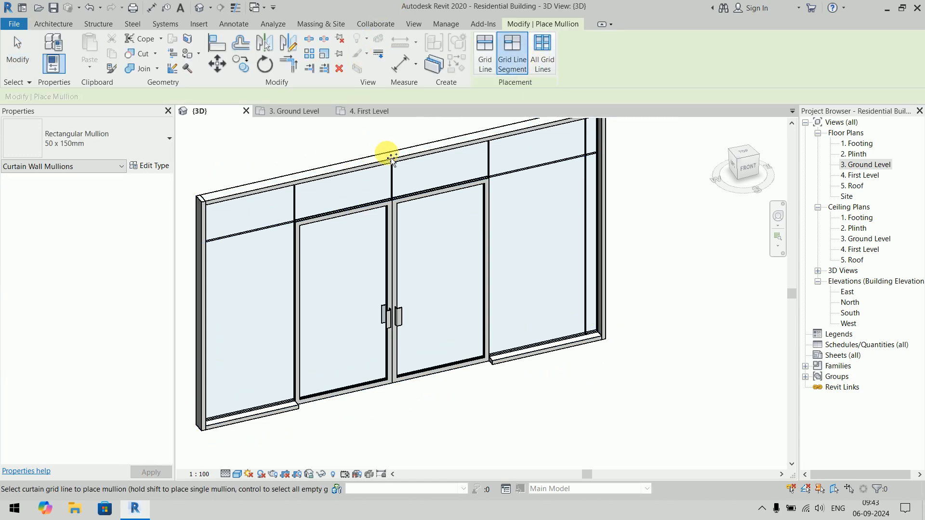
{"action": "left_click", "coordinate": [341, 215]}
{"action": "left_click", "coordinate": [693, 400]}
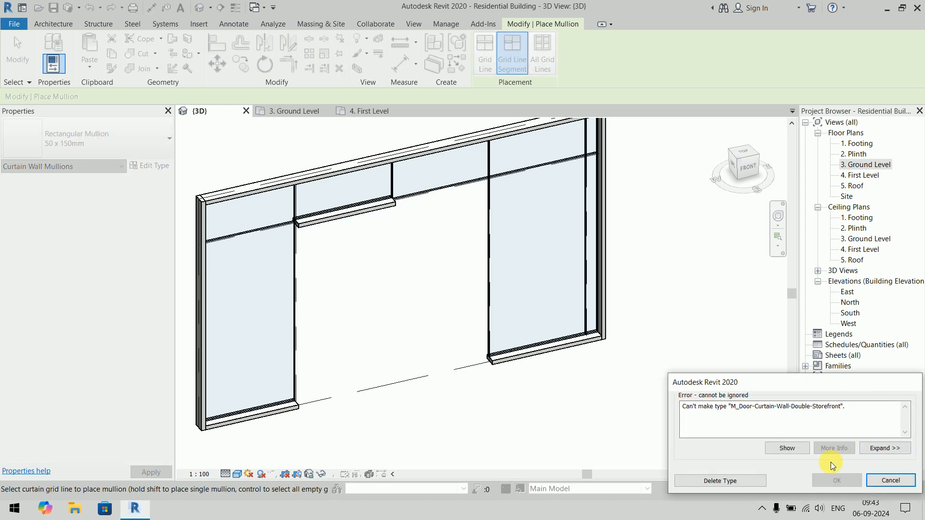
{"action": "left_click", "coordinate": [900, 485]}
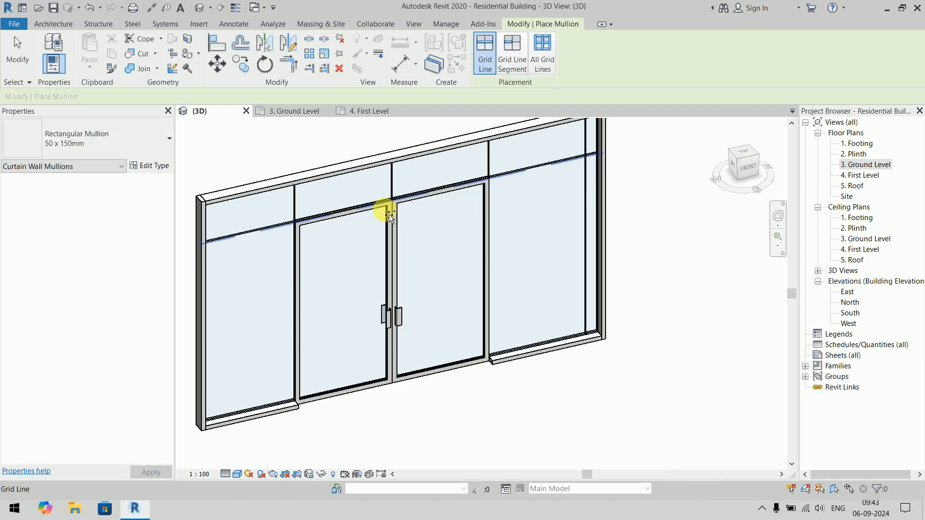
- Place 50 x 150mm rectangular mullions along the horizontal grid line above the door and both vertical grid lines flanking it
{"action": "left_click", "coordinate": [331, 216]}
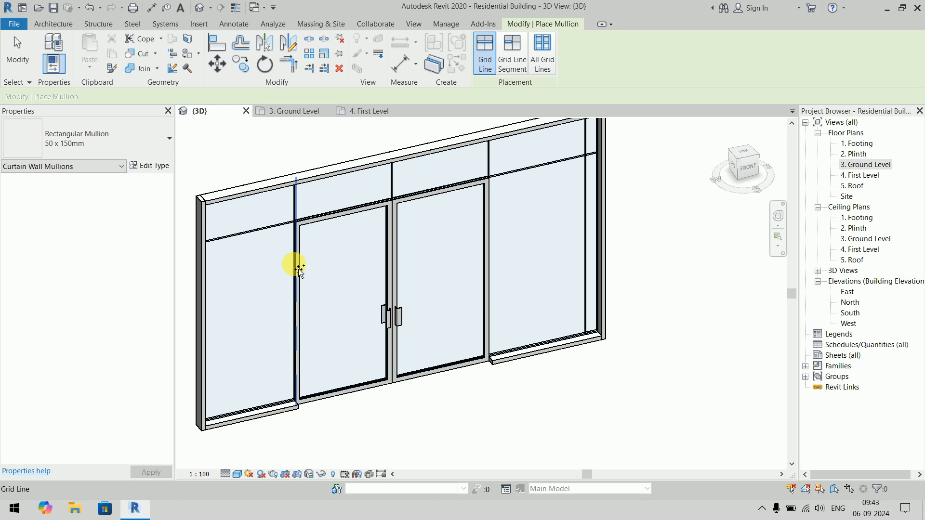
{"action": "left_click", "coordinate": [296, 267]}
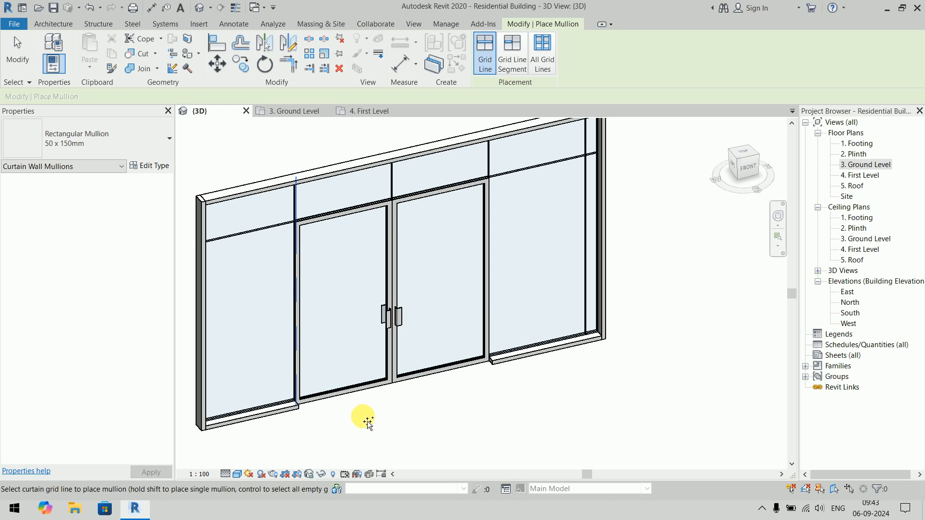
{"action": "left_click", "coordinate": [497, 223]}
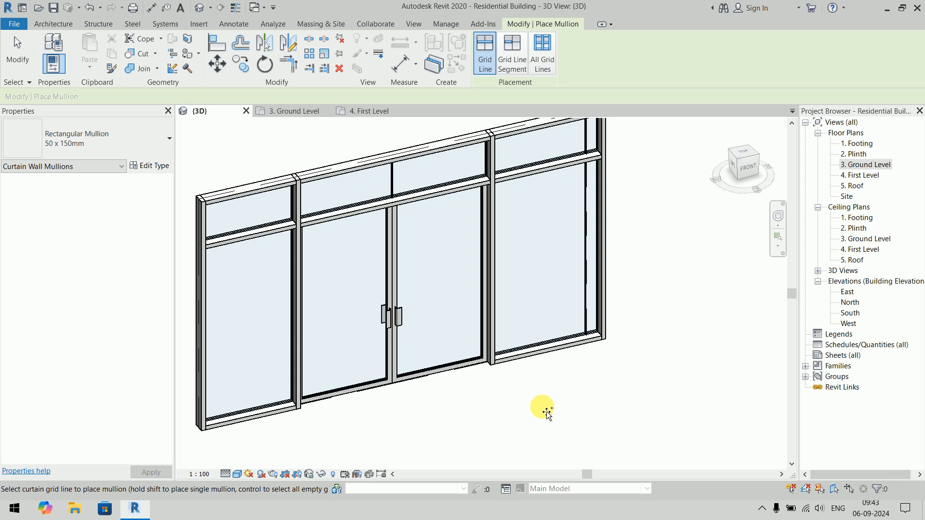
{"action": "key", "text": "Escape"}
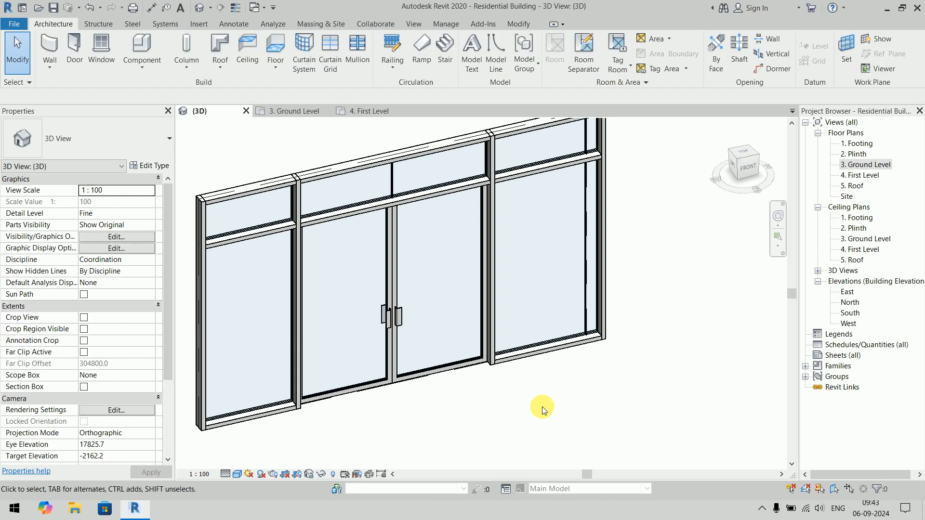
- Delete the horizontal mullion pieces in the bays beside the door and the vertical mullion pieces above the door's head
{"action": "left_click", "coordinate": [554, 166]}
{"action": "key", "text": "Delete"}
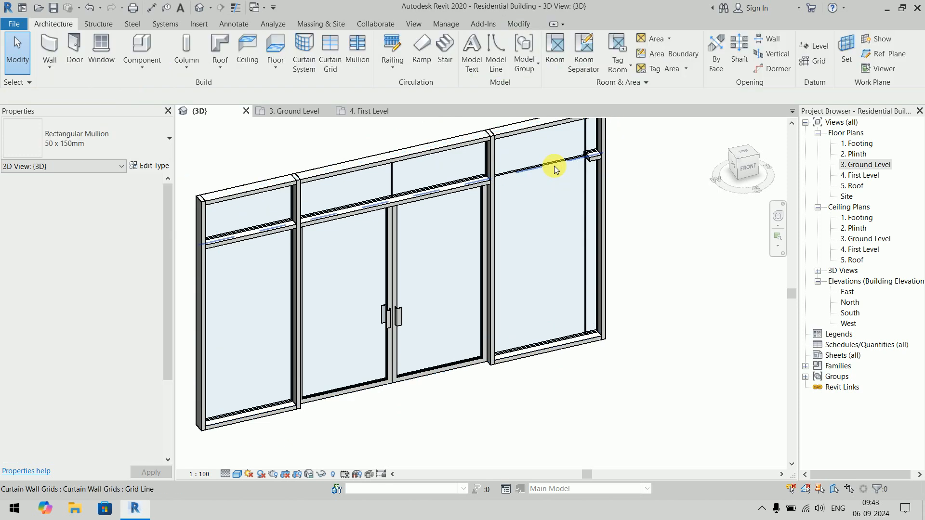
{"action": "left_click", "coordinate": [265, 231]}
{"action": "key", "text": "Delete"}
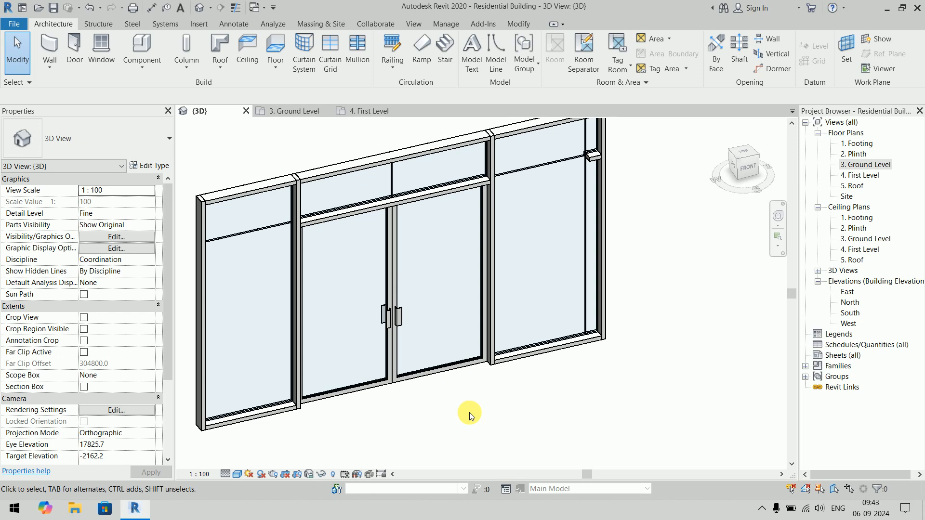
{"action": "left_click", "coordinate": [299, 201]}
{"action": "key", "text": "Delete"}
{"action": "left_click", "coordinate": [493, 166]}
{"action": "key", "text": "Delete"}
- Examine the type properties of the rectangular mullion above the door, including its position, thickness and side widths
{"action": "mouse_move", "coordinate": [611, 384]}
{"action": "middle_mouse_down", "text": "shift"}
{"action": "mouse_move", "coordinate": [578, 211]}
{"action": "mouse_move", "coordinate": [615, 292]}
{"action": "mouse_move", "coordinate": [625, 382]}
{"action": "middle_mouse_up", "text": "shift"}
{"action": "scroll", "coordinate": [505, 391], "scroll_direction": "up", "scroll_amount": 3}
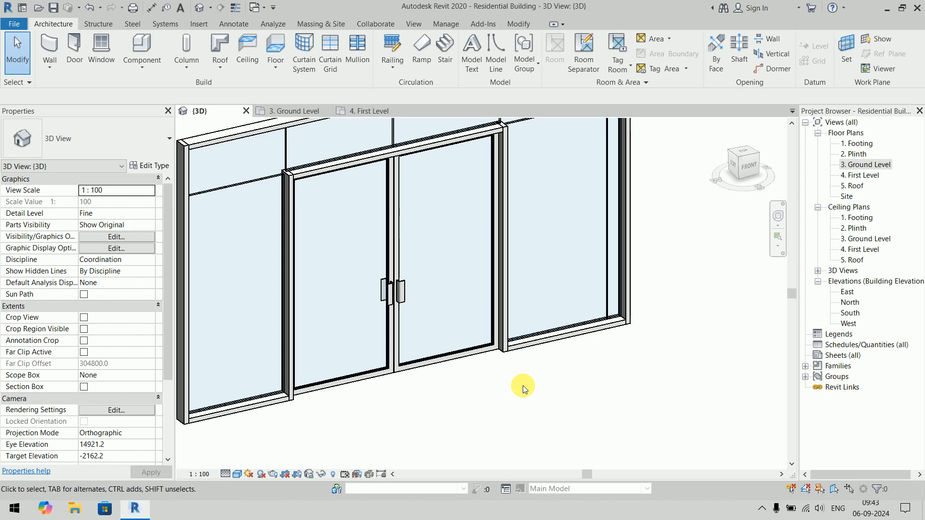
{"action": "left_click", "coordinate": [307, 175]}
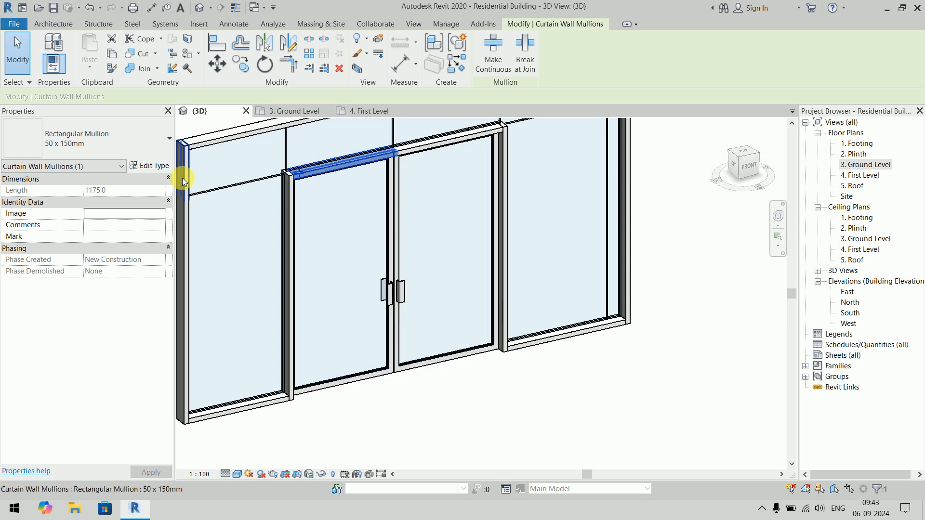
{"action": "left_click", "coordinate": [150, 167]}
{"action": "left_click", "coordinate": [394, 298]}
{"action": "key", "text": "Tab"}
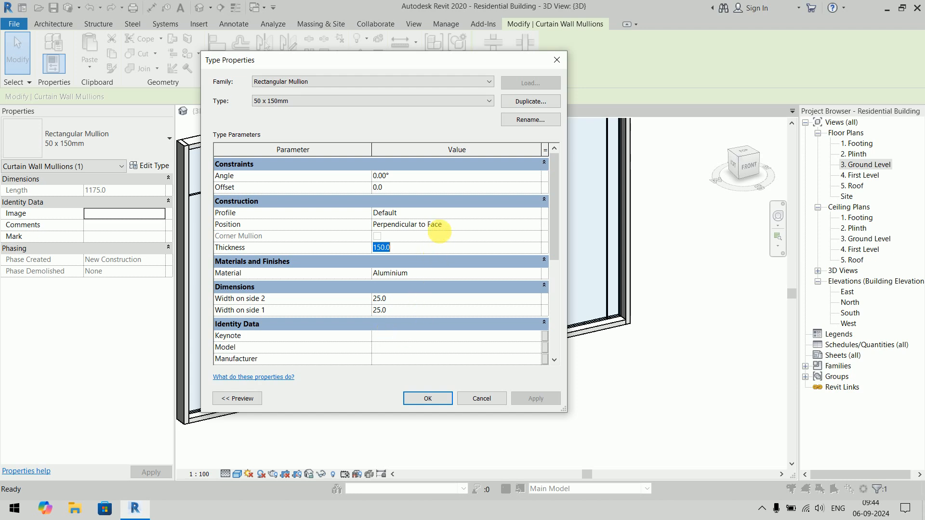
{"action": "left_click", "coordinate": [444, 226]}
{"action": "key", "text": "Return"}
{"action": "key", "text": "Escape"}
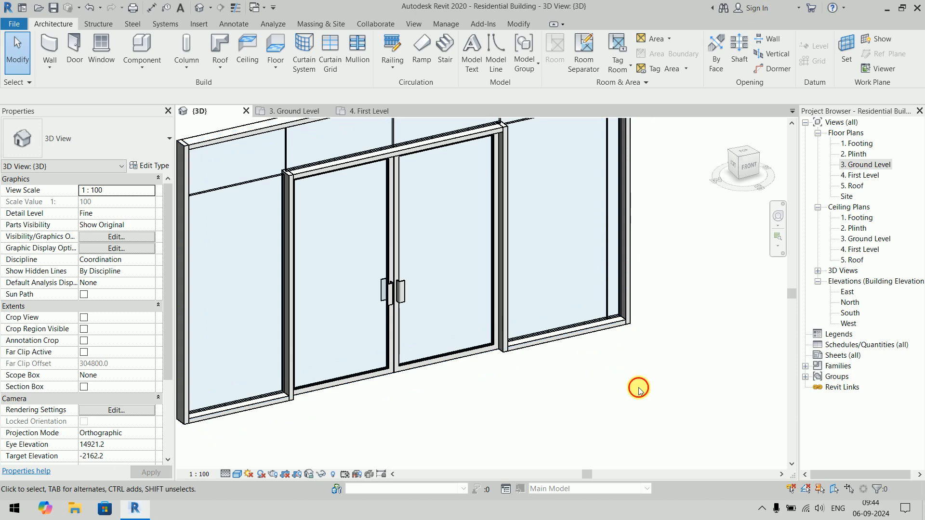
- Delete the leftover short horizontal mullion stub at the right end of the curtain wall with the double door
{"action": "scroll", "coordinate": [626, 345], "scroll_direction": "down", "scroll_amount": 3}
{"action": "scroll", "coordinate": [687, 348], "scroll_direction": "down", "scroll_amount": 2}
{"action": "middle_click_drag", "start_coordinate": [687, 348], "coordinate": [459, 359]}
{"action": "scroll", "coordinate": [396, 289], "scroll_direction": "up", "scroll_amount": 5}
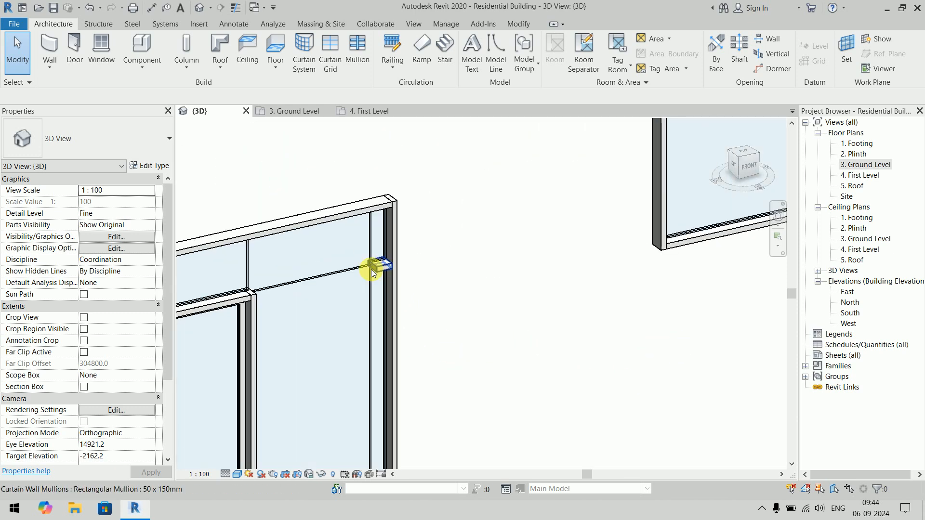
{"action": "left_click", "coordinate": [375, 265]}
{"action": "left_click", "coordinate": [553, 394]}
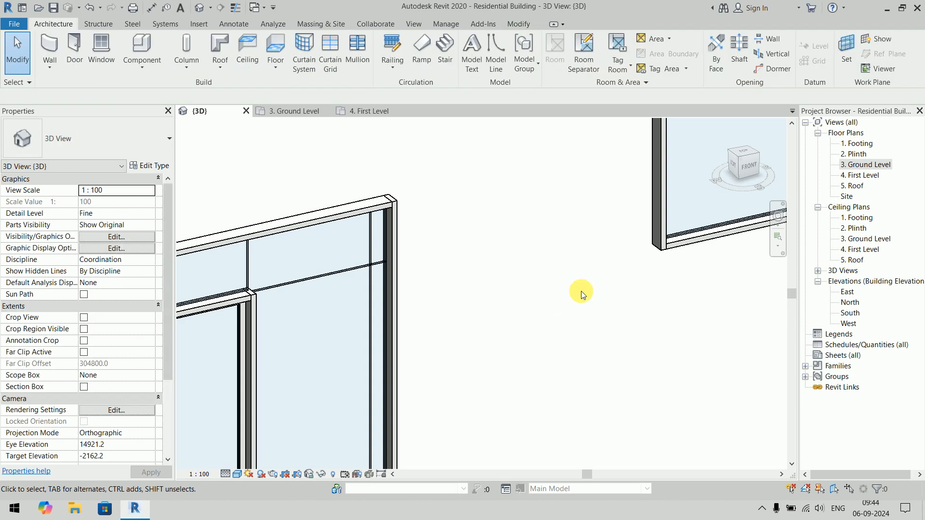
- Select both curtain walls in the 3D view and delete them
{"action": "scroll", "coordinate": [554, 380], "scroll_direction": "down", "scroll_amount": 3}
{"action": "middle_click_drag", "start_coordinate": [578, 289], "coordinate": [492, 320]}
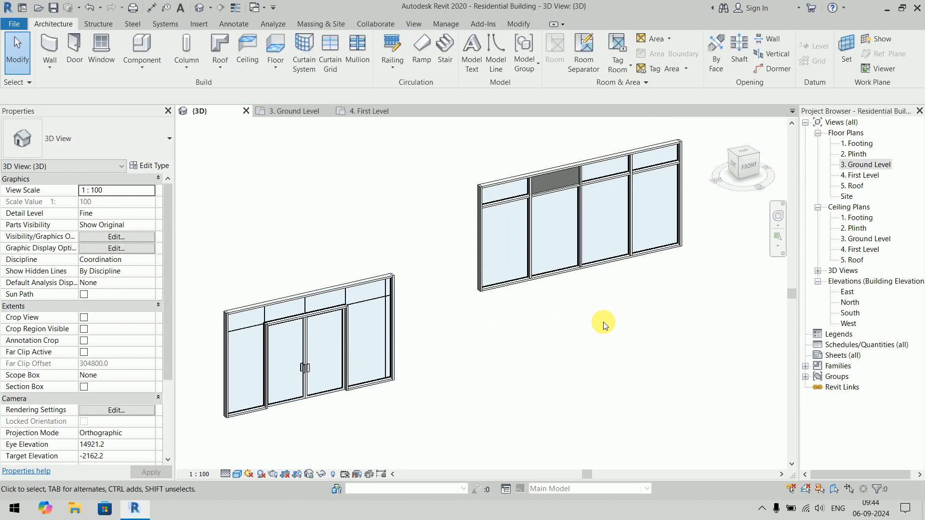
{"action": "scroll", "coordinate": [604, 321], "scroll_direction": "down", "scroll_amount": 3}
{"action": "scroll", "coordinate": [578, 336], "scroll_direction": "down", "scroll_amount": 2}
{"action": "scroll", "coordinate": [576, 337], "scroll_direction": "down", "scroll_amount": 2}
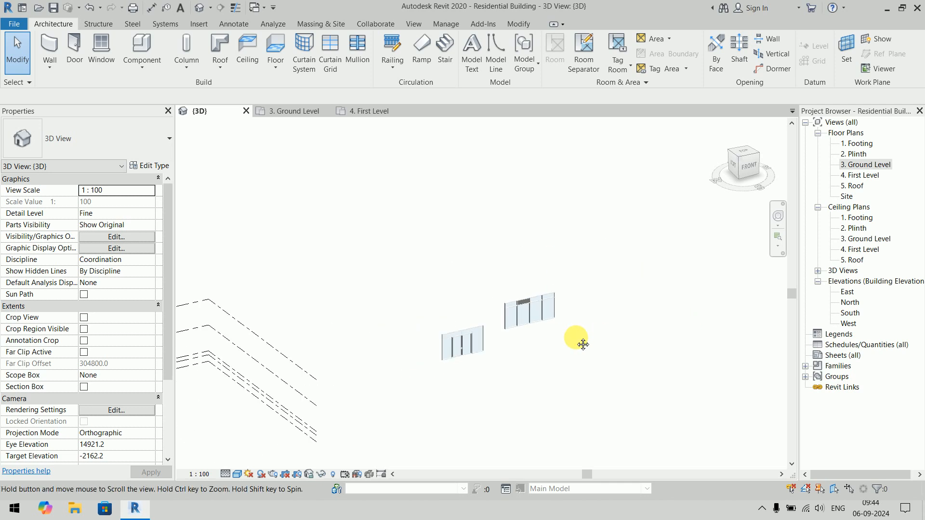
{"action": "left_click_drag", "start_coordinate": [584, 251], "coordinate": [413, 386]}
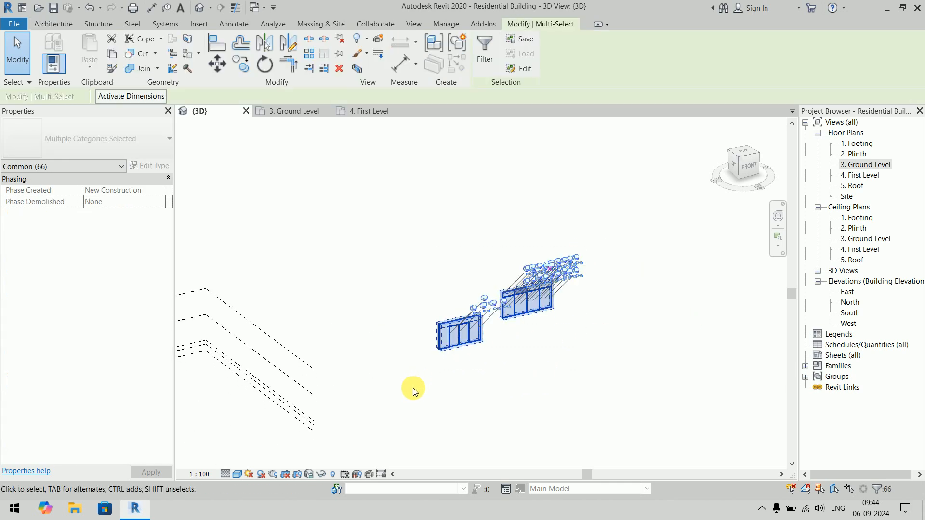
{"action": "key", "text": "Delete"}
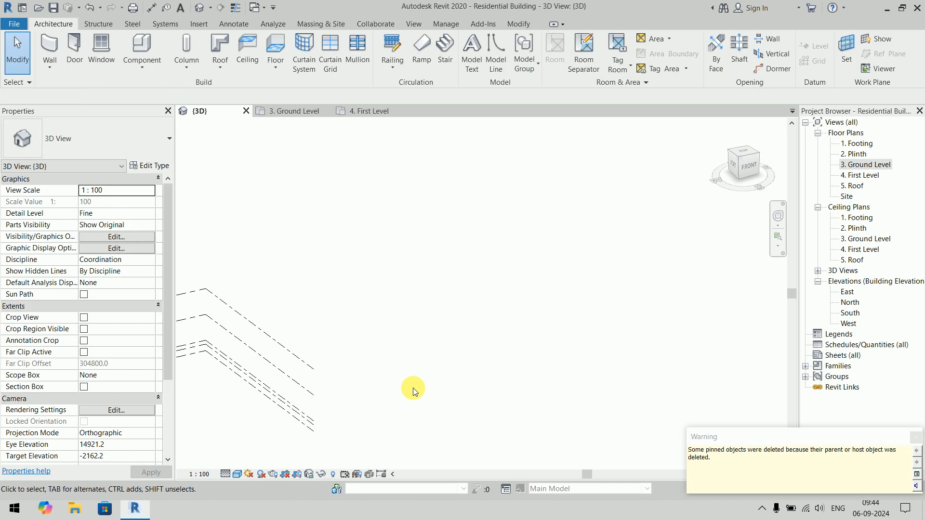
- In the Ground Level plan, draw a downward-bulging Generic - 300mm architectural arc wall spanning 10000 mm with a radius of about 6909 mm
{"action": "left_click", "coordinate": [858, 166]}
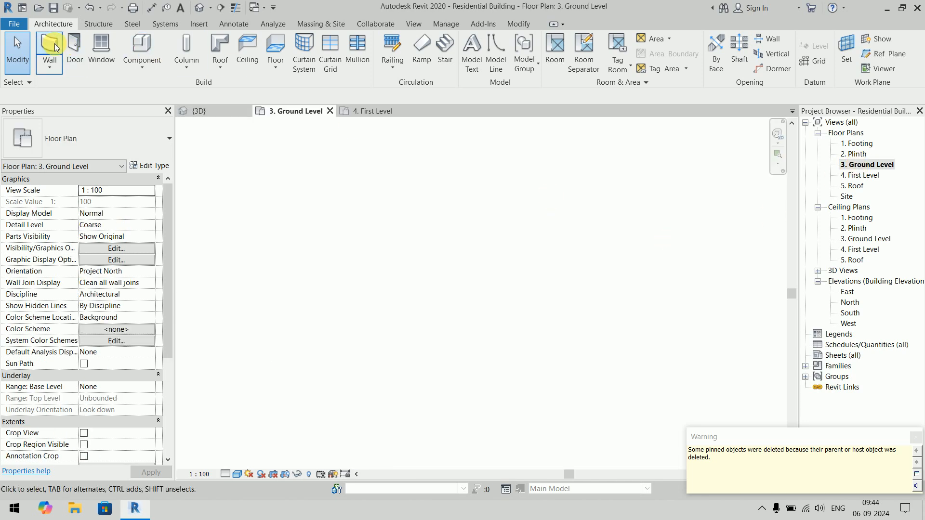
{"action": "left_click", "coordinate": [51, 67]}
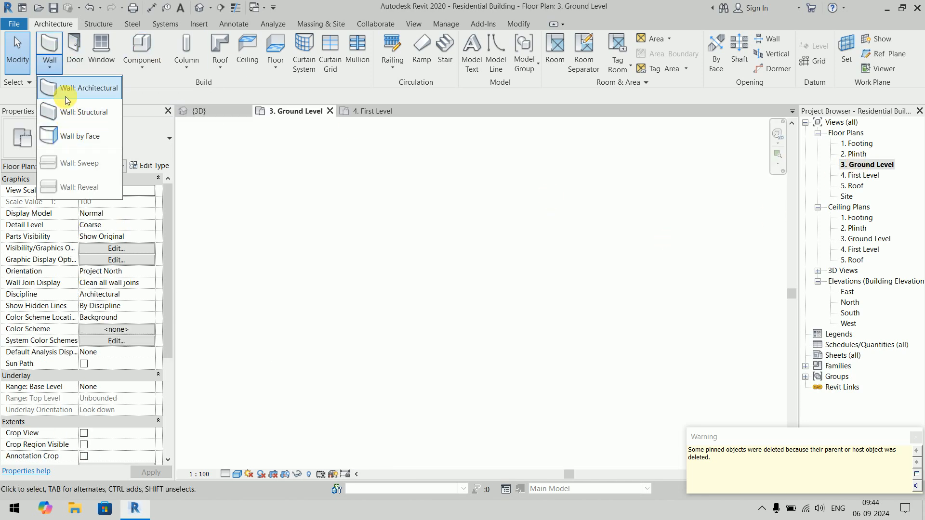
{"action": "left_click", "coordinate": [53, 88]}
{"action": "left_click", "coordinate": [115, 134]}
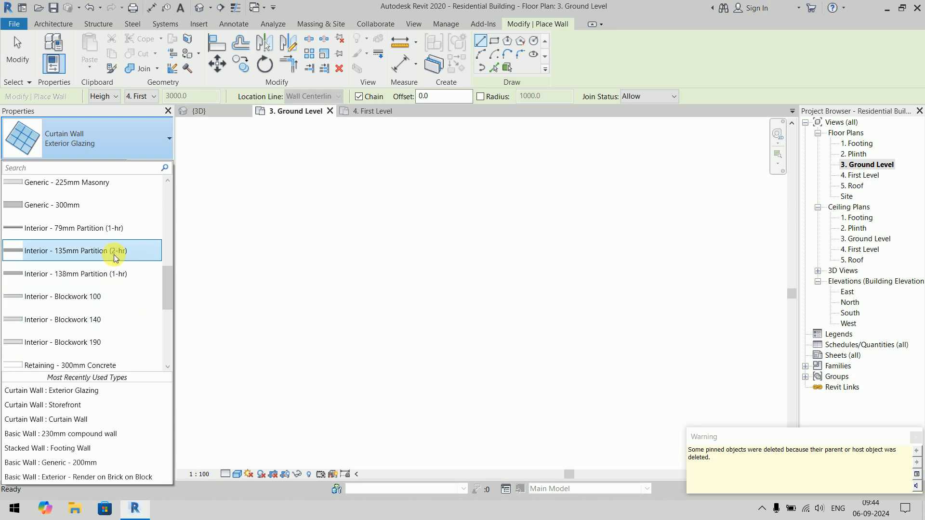
{"action": "left_click", "coordinate": [110, 252]}
{"action": "left_click", "coordinate": [481, 54]}
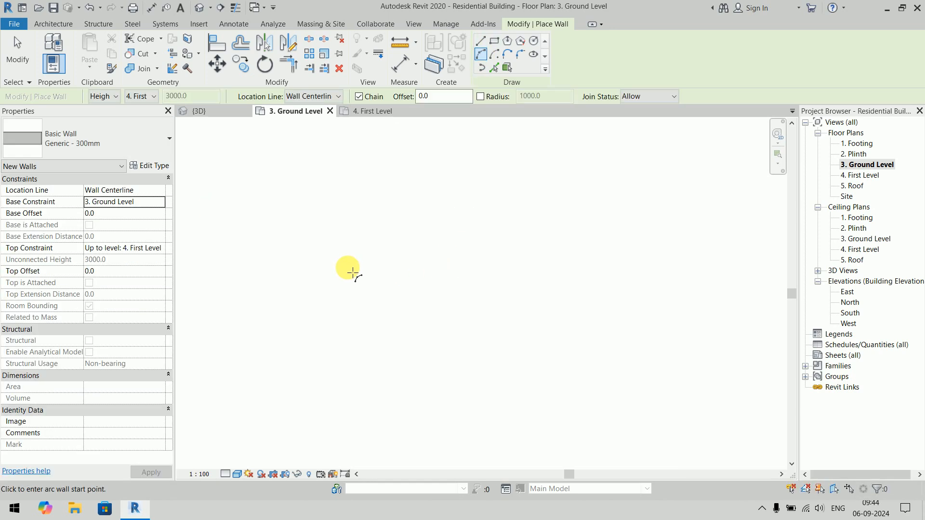
{"action": "left_click", "coordinate": [365, 263]}
{"action": "scroll", "coordinate": [655, 263], "scroll_direction": "down", "scroll_amount": 3}
{"action": "middle_click_drag", "start_coordinate": [646, 263], "coordinate": [385, 249]}
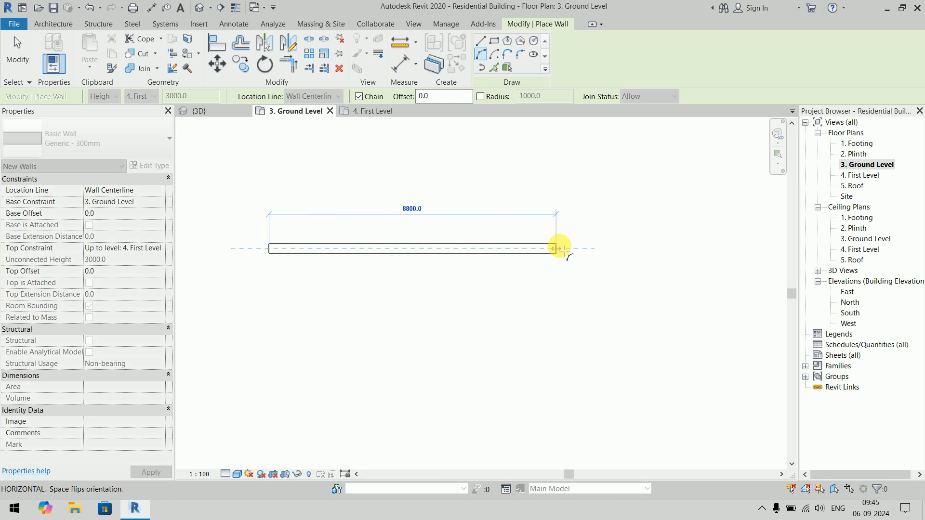
{"action": "left_click", "coordinate": [596, 249]}
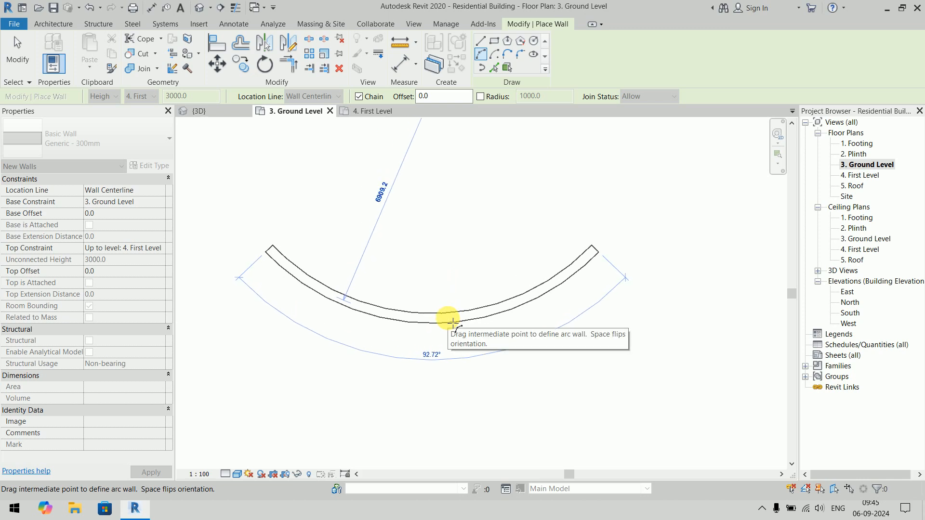
{"action": "left_click", "coordinate": [446, 321]}
{"action": "key", "text": "Escape"}
{"action": "key", "text": "Escape"}
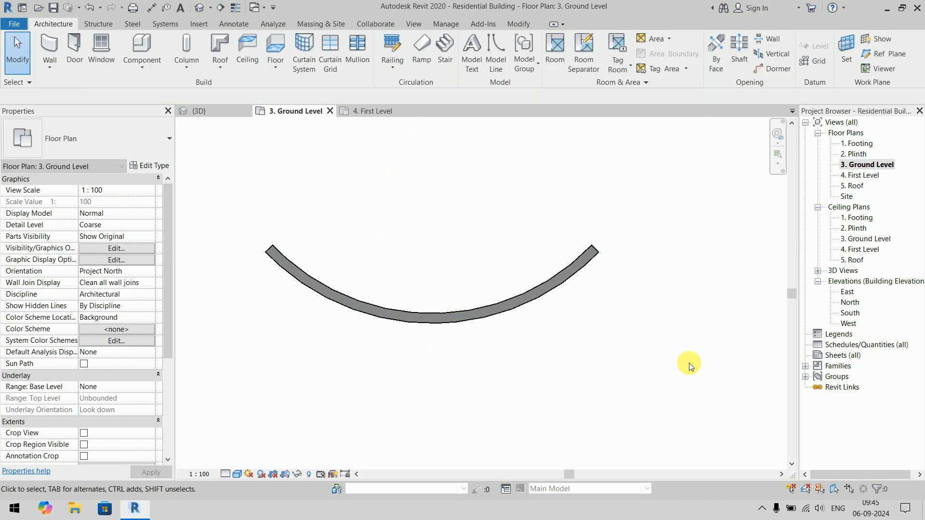
- Draw an Exterior Glazing curtain wall as a start-end-radius arc along the Generic - 300mm arc wall, spanning 10000 mm between its endpoints
{"action": "left_click", "coordinate": [50, 65]}
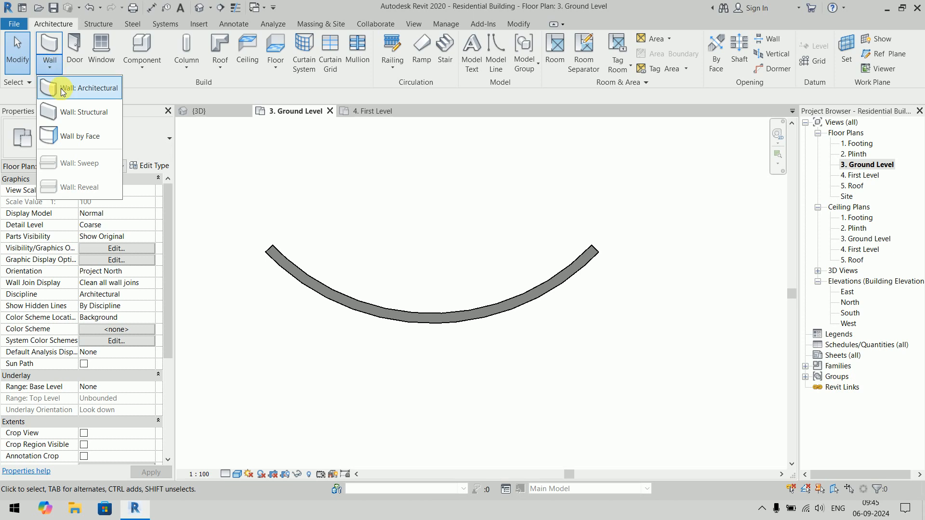
{"action": "left_click", "coordinate": [61, 88]}
{"action": "left_click", "coordinate": [89, 140]}
{"action": "scroll", "coordinate": [95, 270], "scroll_direction": "down", "scroll_amount": 1}
{"action": "left_click", "coordinate": [94, 270]}
{"action": "left_click", "coordinate": [481, 56]}
{"action": "left_click", "coordinate": [268, 249]}
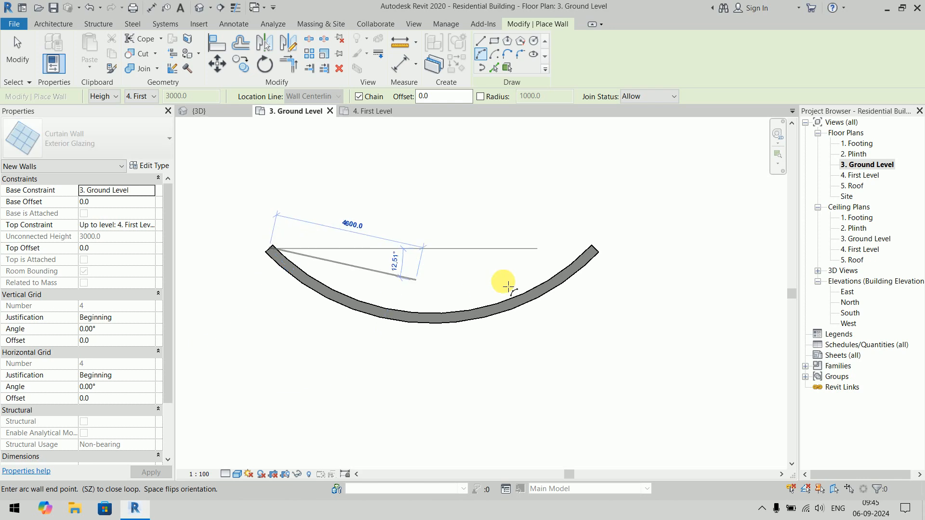
{"action": "left_click", "coordinate": [596, 249]}
{"action": "left_click", "coordinate": [434, 317]}
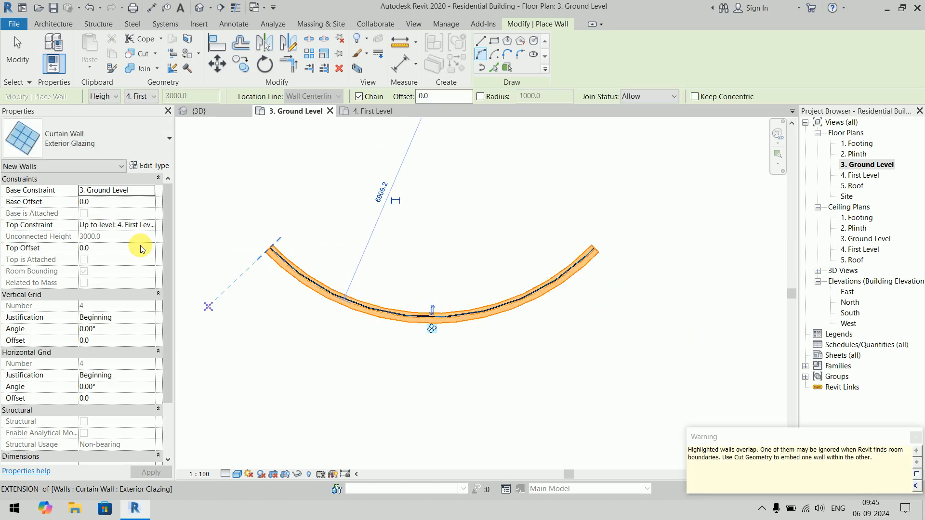
- Set the base offset to 150 and the top offset to -150 for new walls and finish the wall command
{"action": "left_click", "coordinate": [115, 202]}
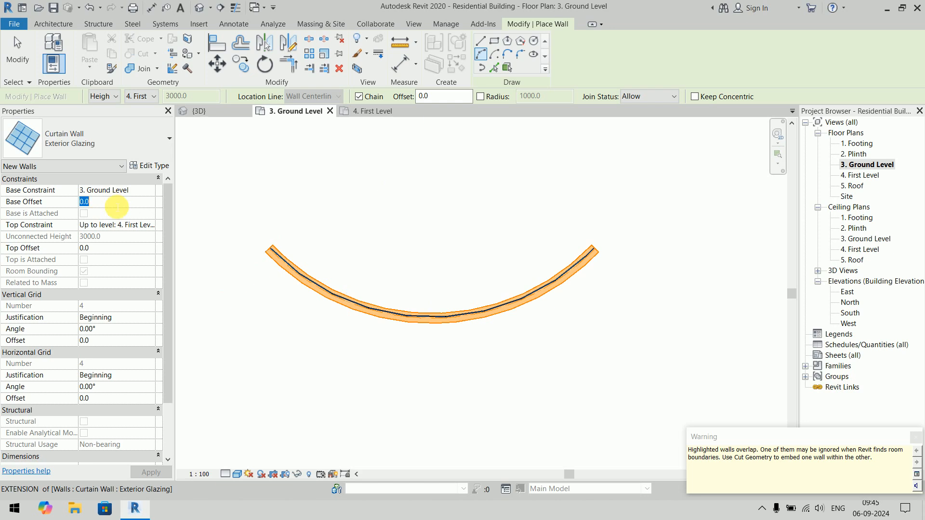
{"action": "type", "text": "150"}
{"action": "left_click", "coordinate": [120, 250]}
{"action": "key", "text": "Return"}
{"action": "right_click", "coordinate": [377, 184]}
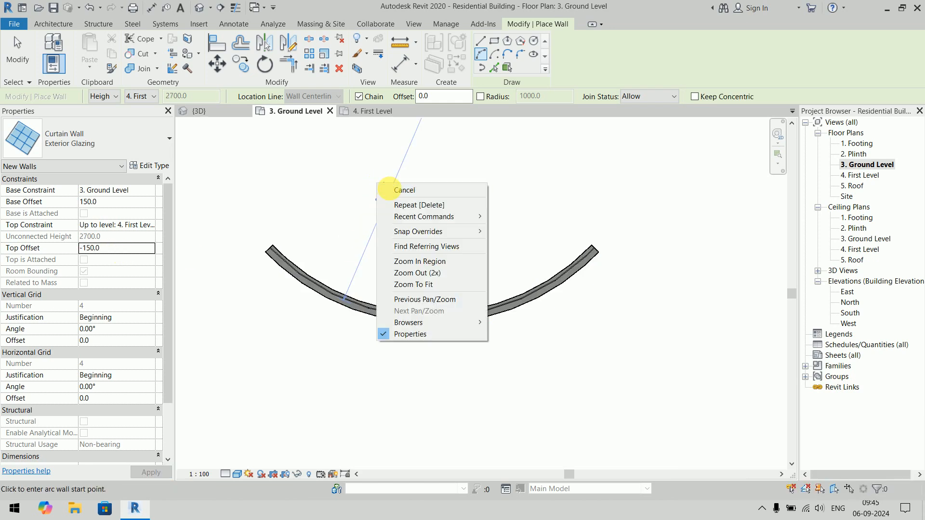
{"action": "left_click", "coordinate": [393, 191]}
- In the 3D view, enable Automatically Embed in the type properties of the curved Exterior Glazing curtain wall
{"action": "left_click", "coordinate": [199, 111]}
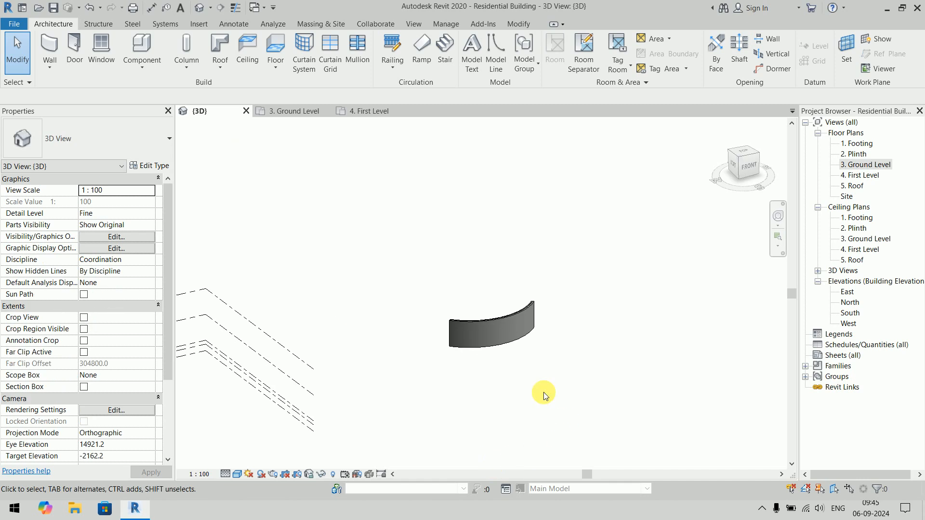
{"action": "scroll", "coordinate": [544, 396], "scroll_direction": "up", "scroll_amount": 5}
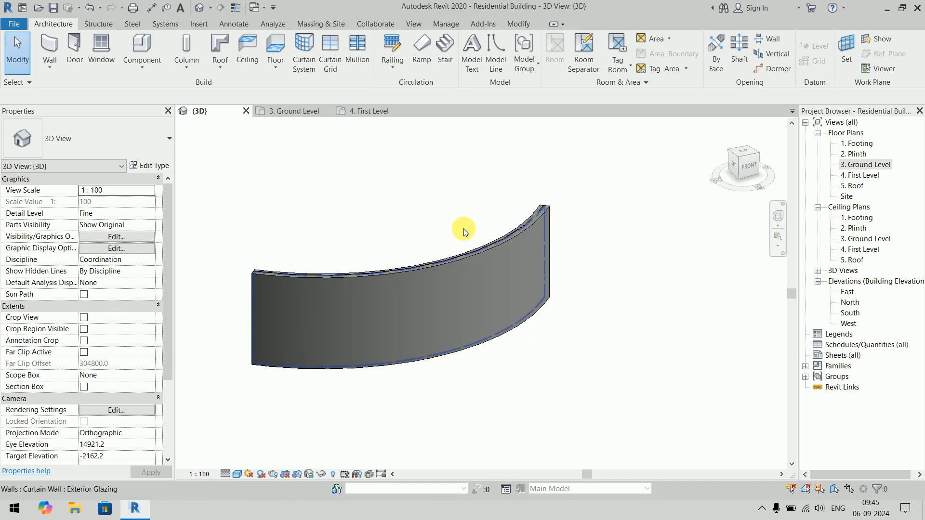
{"action": "left_click", "coordinate": [482, 245]}
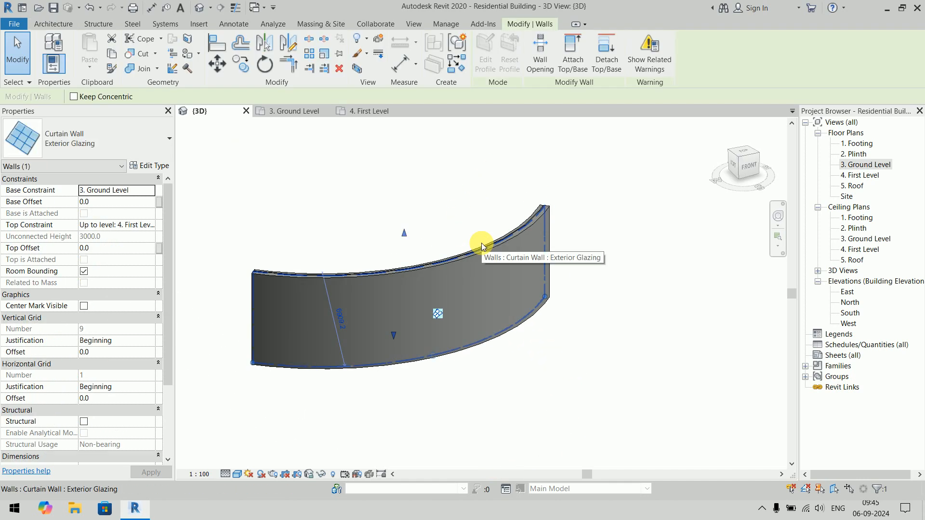
{"action": "left_click", "coordinate": [148, 166]}
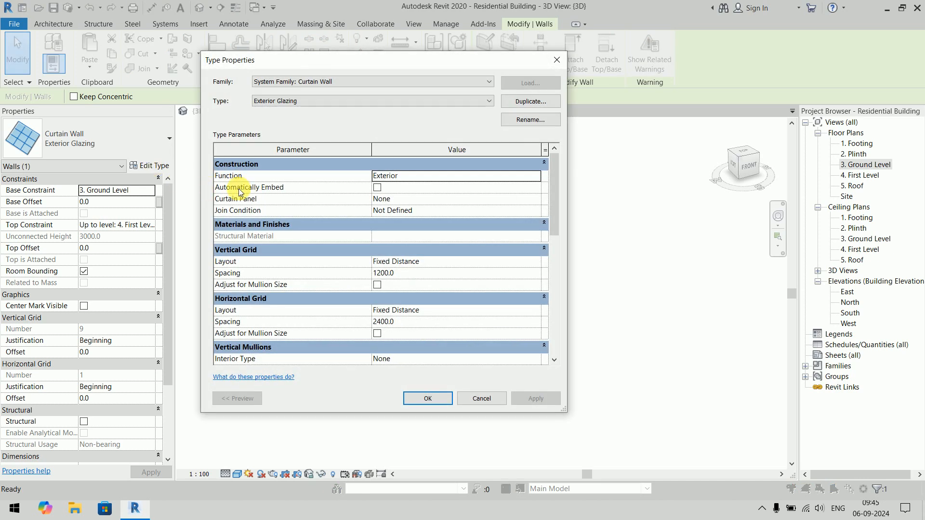
{"action": "left_click", "coordinate": [379, 188]}
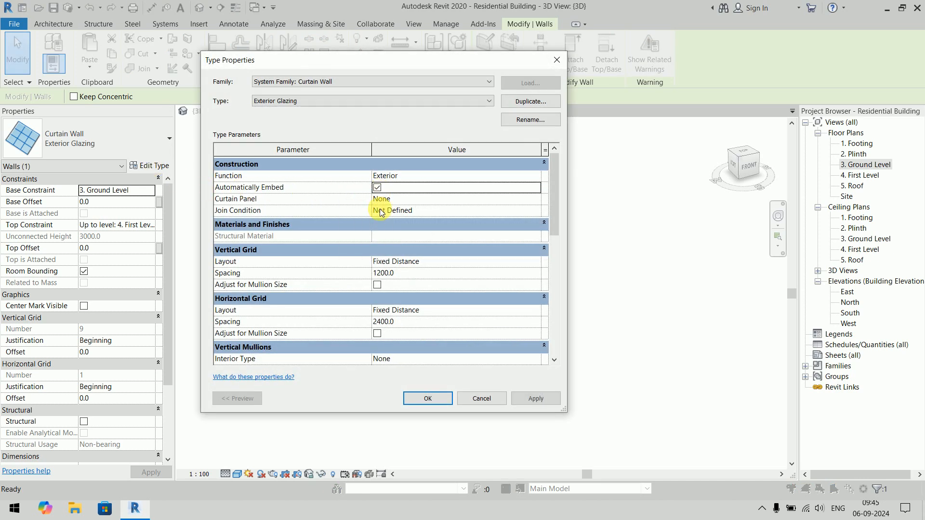
{"action": "left_click", "coordinate": [428, 399]}
{"action": "left_click", "coordinate": [647, 371]}
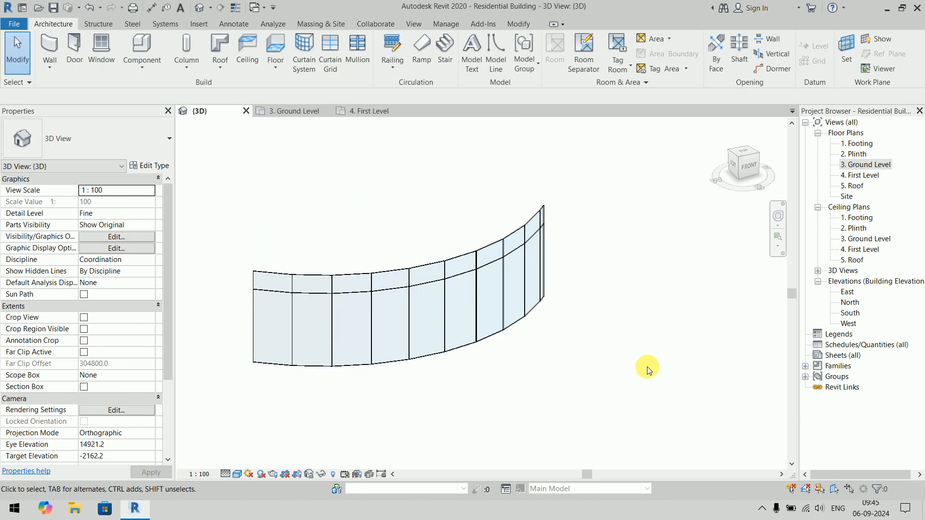
{"action": "left_click", "coordinate": [521, 331]}
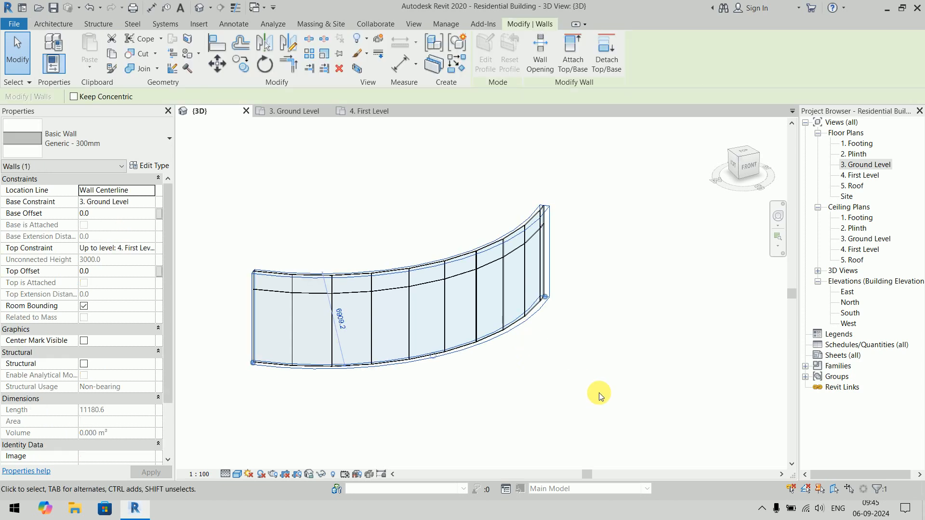
{"action": "left_click", "coordinate": [365, 423]}
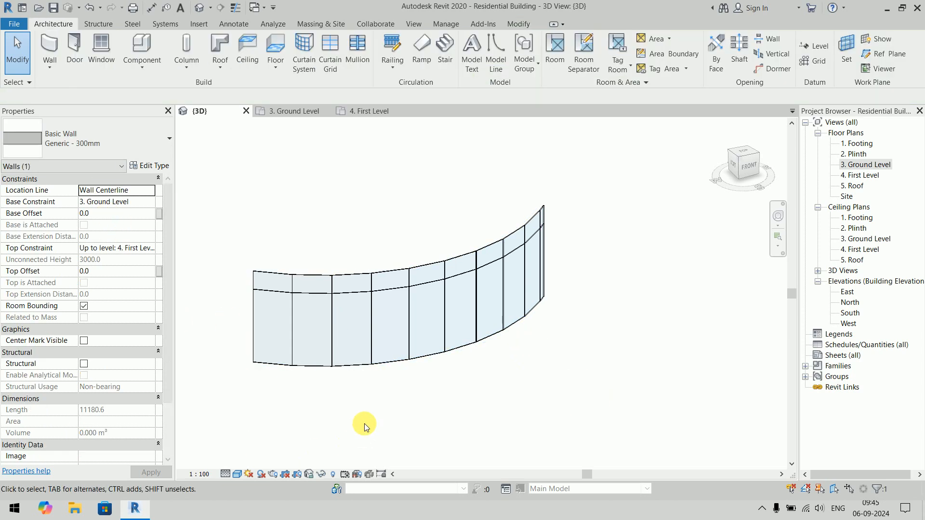
{"action": "left_click", "coordinate": [358, 267]}
{"action": "left_click", "coordinate": [245, 227]}
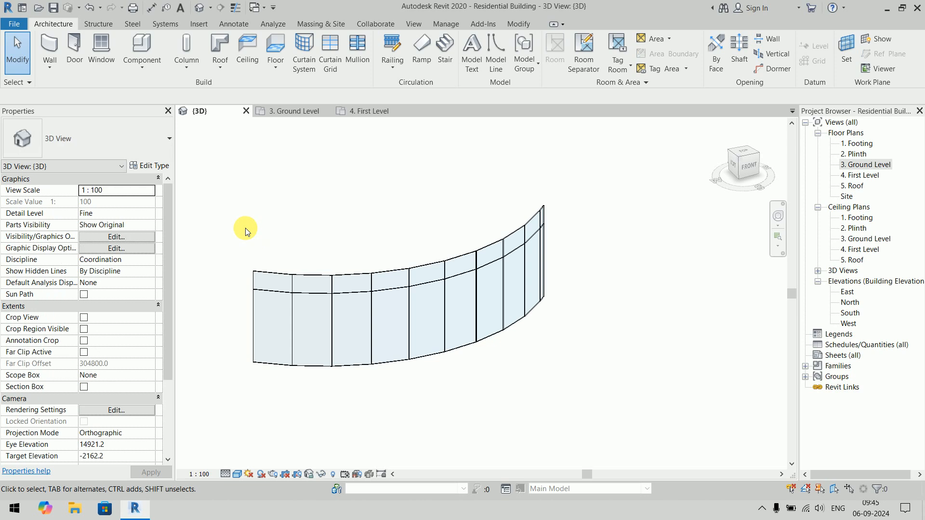
{"action": "left_click_drag", "start_coordinate": [208, 185], "coordinate": [588, 443]}
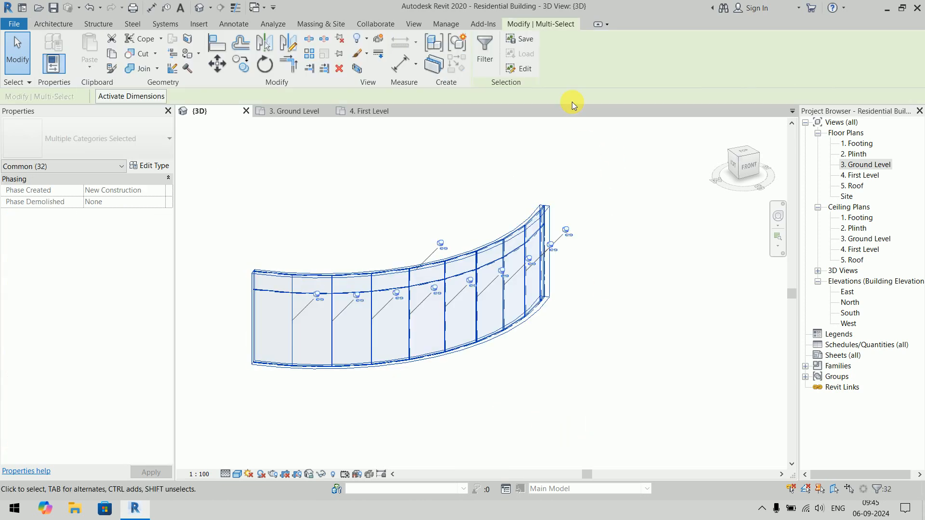
{"action": "left_click", "coordinate": [487, 54]}
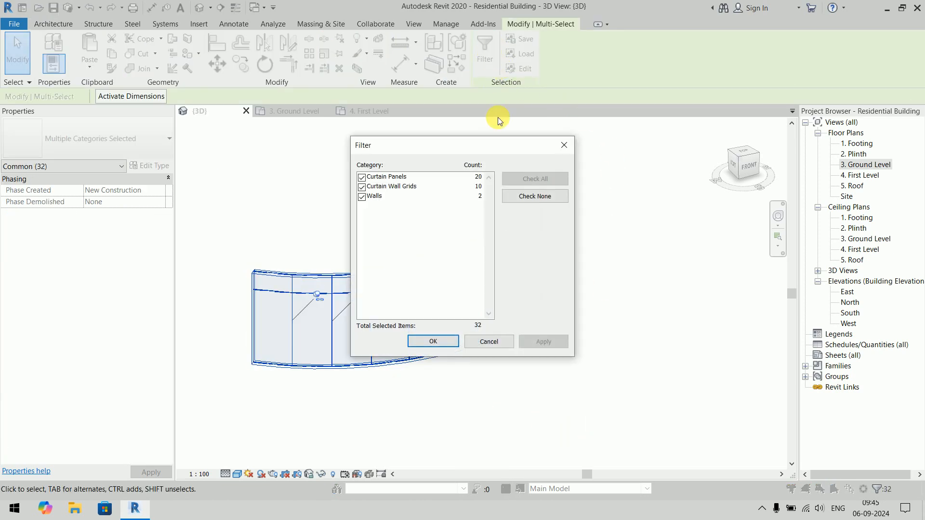
{"action": "left_click", "coordinate": [532, 197]}
{"action": "left_click", "coordinate": [489, 342]}
{"action": "left_click", "coordinate": [534, 424]}
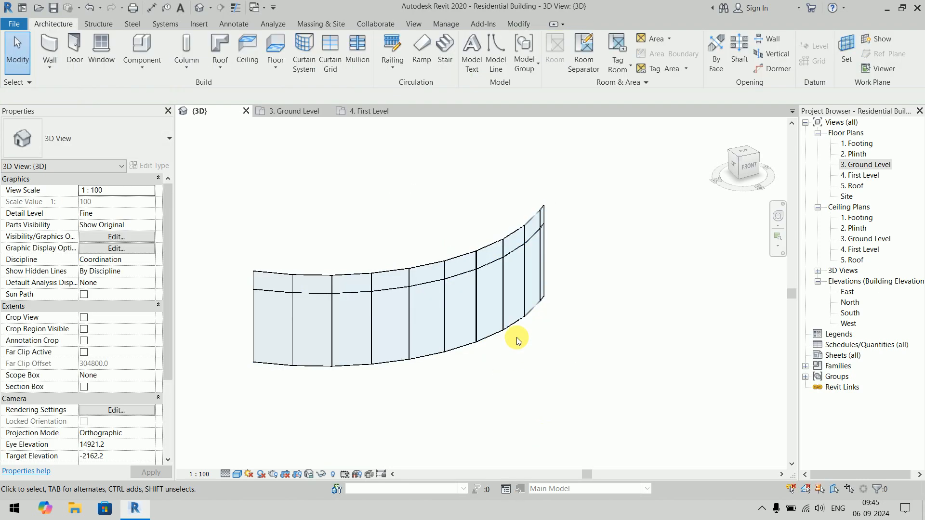
- Set the curved Exterior Glazing curtain wall's base offset to 150 and its top offset to -150
{"action": "key", "text": "Tab"}
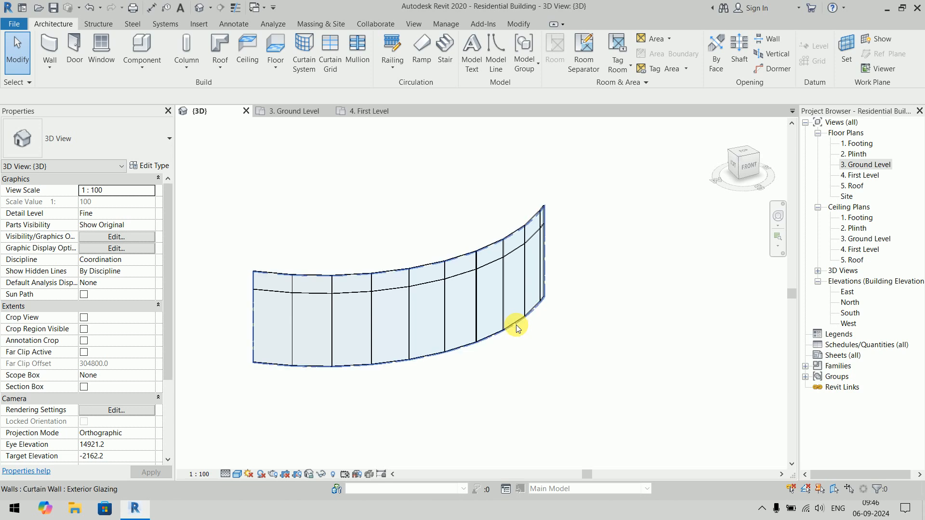
{"action": "left_click", "coordinate": [516, 325]}
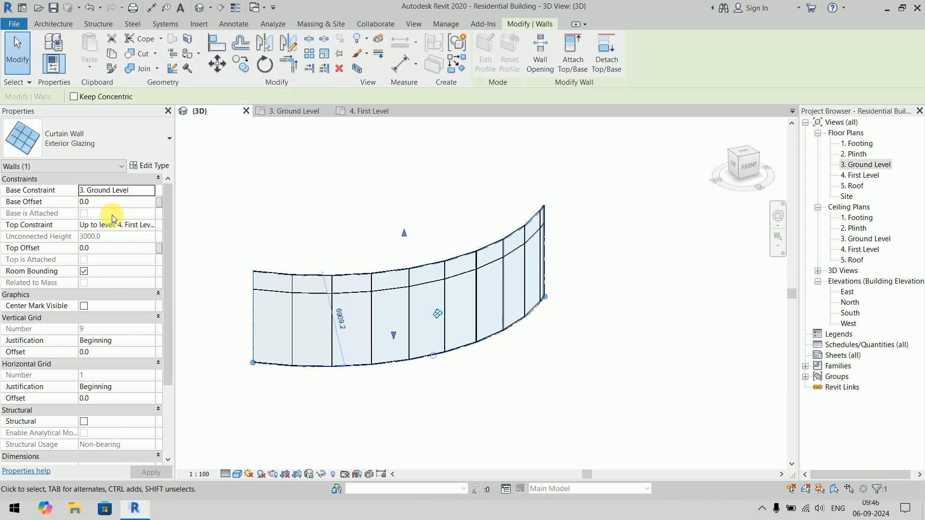
{"action": "left_click", "coordinate": [114, 203]}
{"action": "type", "text": "150"}
{"action": "key", "text": "Return"}
{"action": "left_click", "coordinate": [122, 249]}
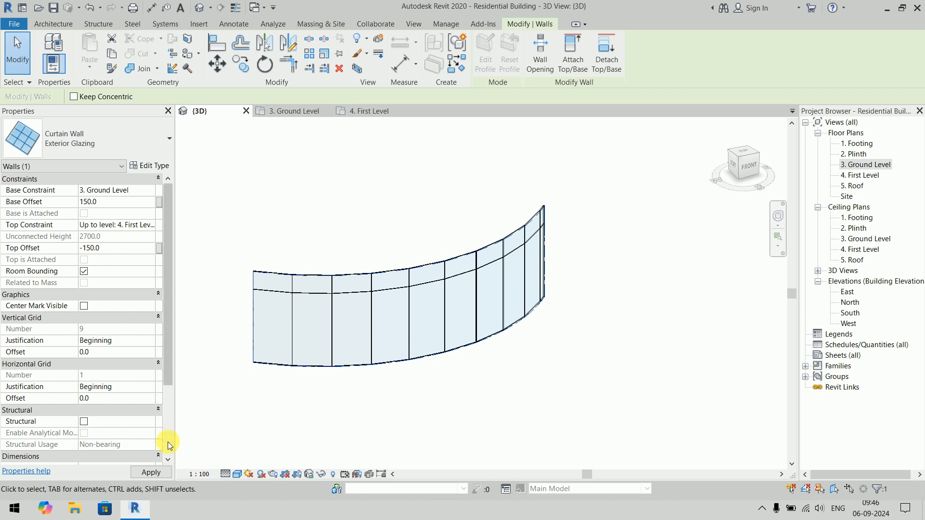
{"action": "left_click", "coordinate": [151, 472]}
{"action": "left_click", "coordinate": [621, 369]}
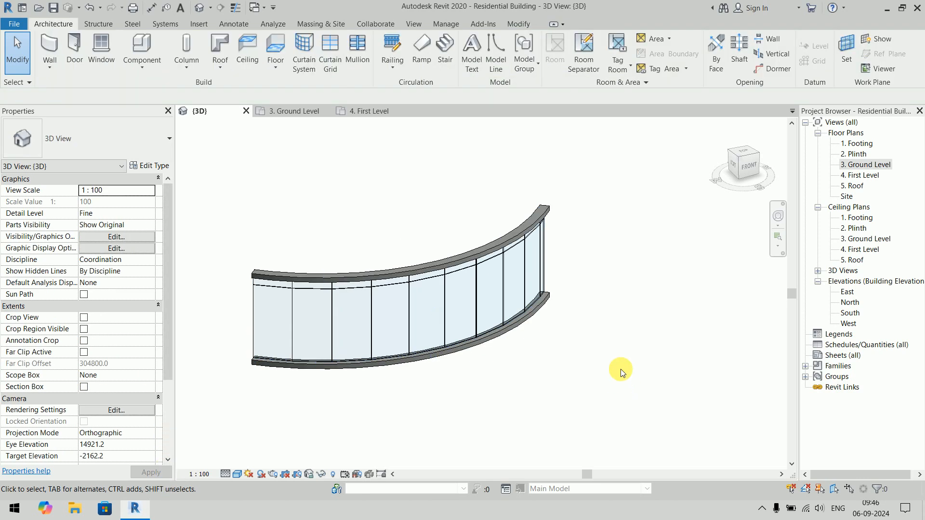
- Select the curved host wall together with its embedded curtain wall and delete them
{"action": "mouse_move", "coordinate": [609, 371]}
{"action": "middle_mouse_down", "text": "shift"}
{"action": "mouse_move", "coordinate": [584, 314]}
{"action": "mouse_move", "coordinate": [470, 306]}
{"action": "mouse_move", "coordinate": [605, 355]}
{"action": "mouse_move", "coordinate": [611, 370]}
{"action": "middle_mouse_up", "text": "shift"}
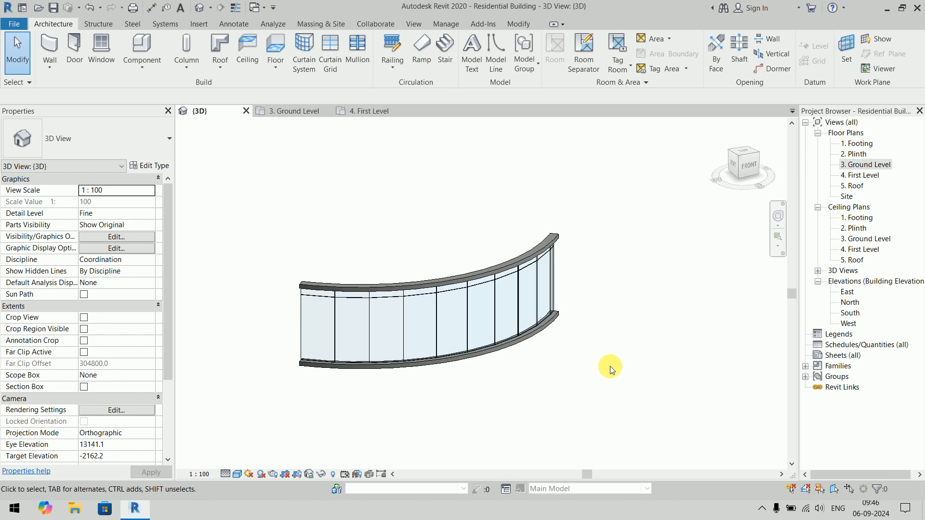
{"action": "left_click_drag", "start_coordinate": [627, 186], "coordinate": [224, 428]}
{"action": "key", "text": "Delete"}
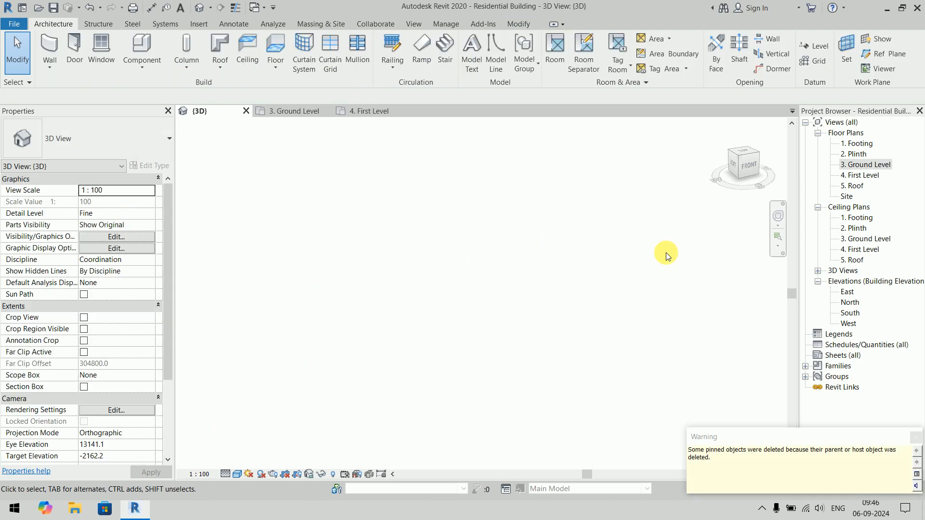
- In the Ground Level plan, draw a straight horizontal Generic - 200mm wall 8' long
{"action": "double_click", "coordinate": [870, 164]}
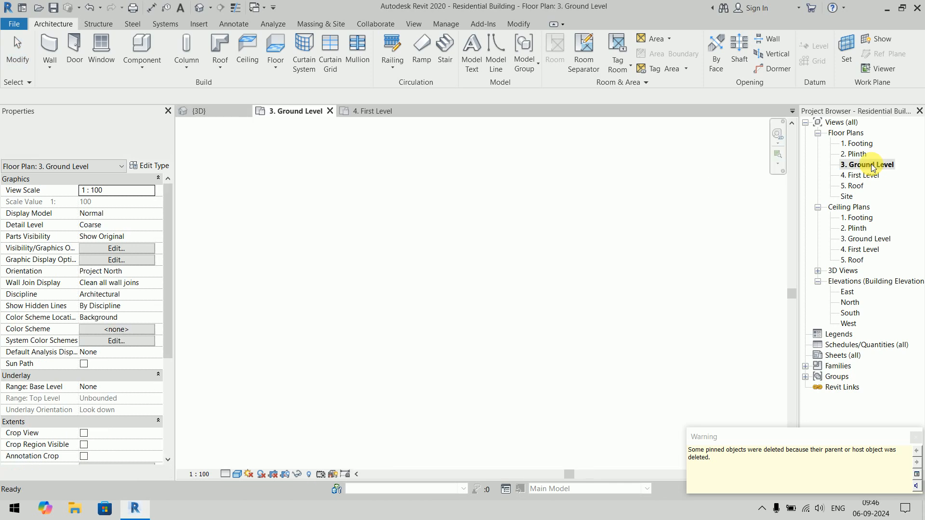
{"action": "left_click", "coordinate": [49, 46]}
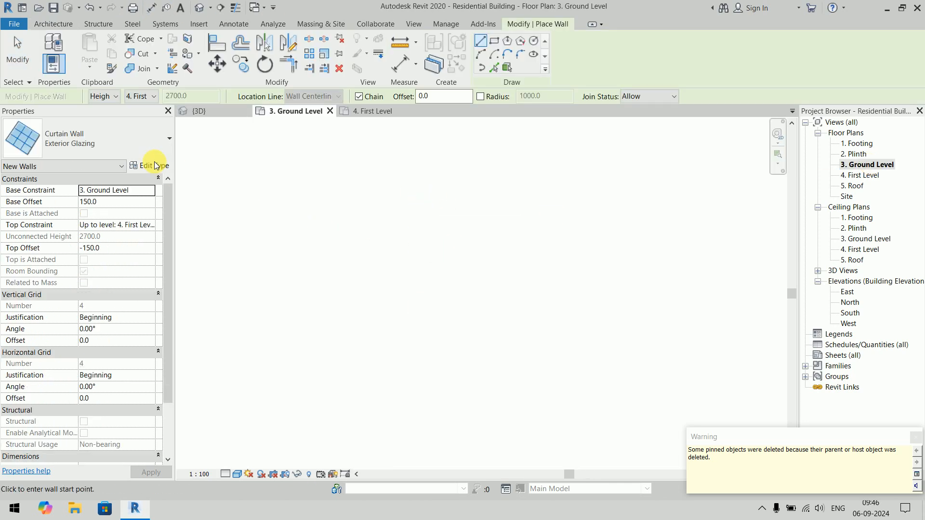
{"action": "left_click", "coordinate": [145, 145]}
{"action": "scroll", "coordinate": [118, 251], "scroll_direction": "up", "scroll_amount": 4}
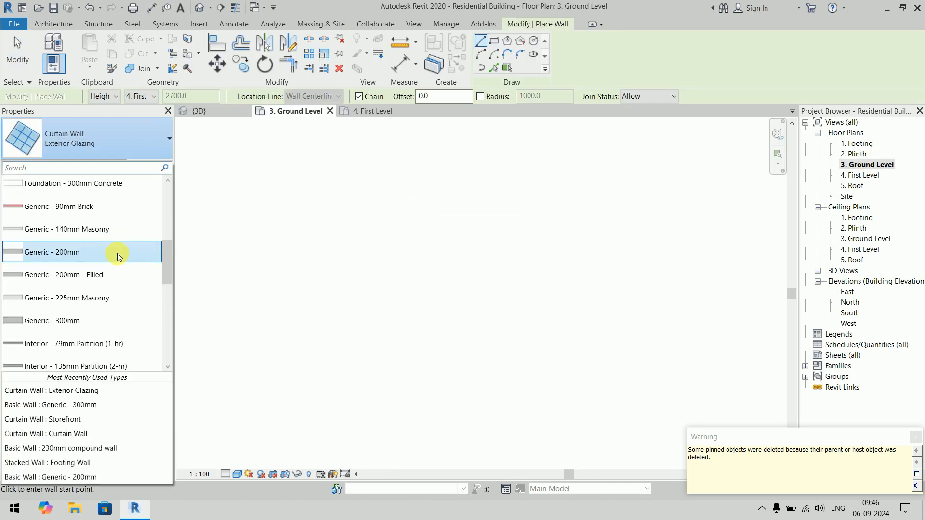
{"action": "left_click", "coordinate": [118, 253]}
{"action": "left_click", "coordinate": [394, 246]}
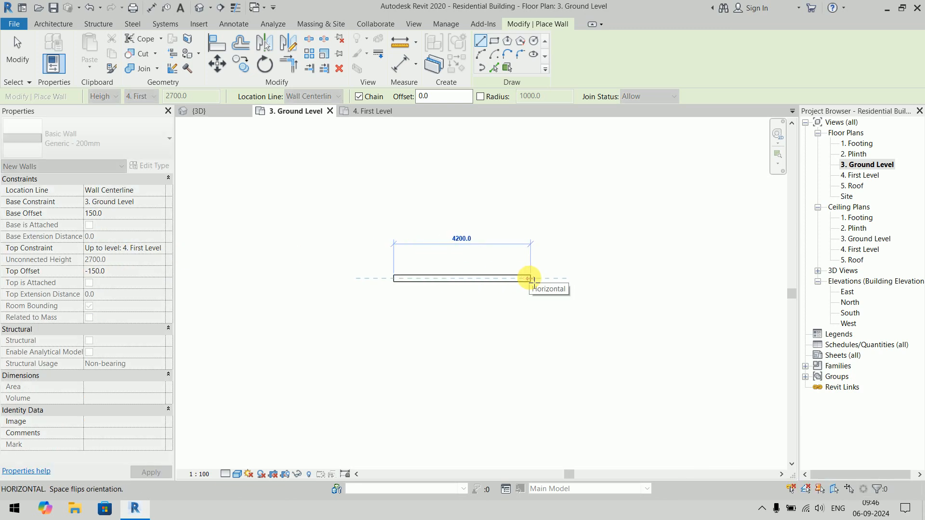
{"action": "type", "text": "8'"}
{"action": "key", "text": "Return"}
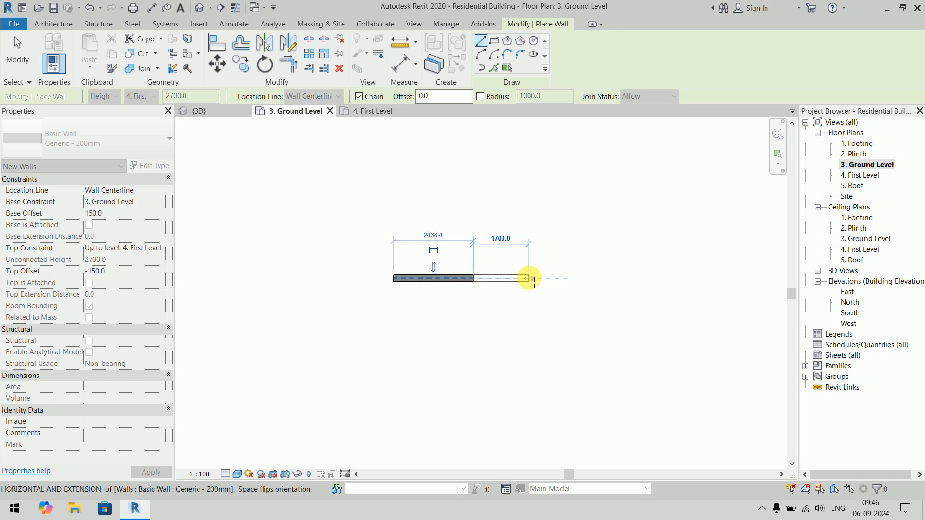
{"action": "key", "text": "Escape"}
{"action": "key", "text": "Escape"}
- Start a new wall of type Curtain Wall with a base offset of 300 and a top offset of -300
{"action": "scroll", "coordinate": [424, 280], "scroll_direction": "up", "scroll_amount": 8}
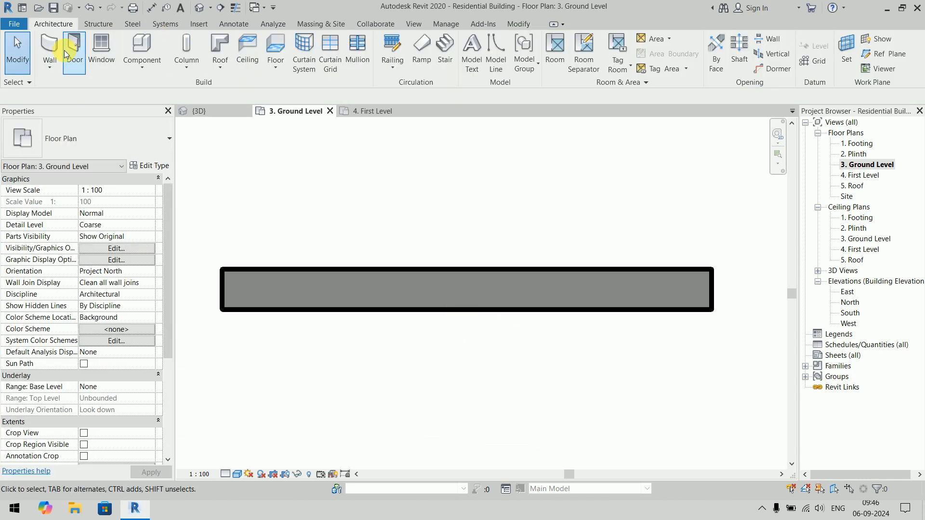
{"action": "left_click", "coordinate": [97, 132]}
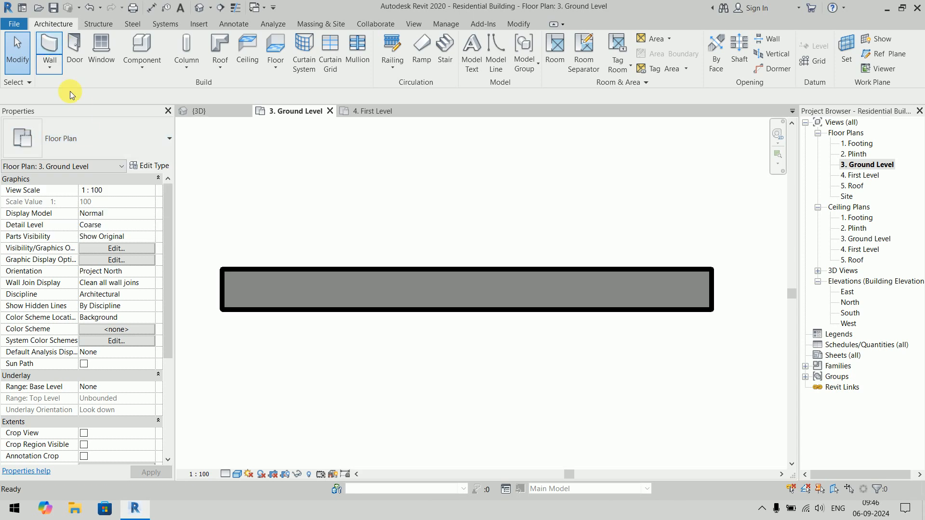
{"action": "left_click", "coordinate": [51, 44]}
{"action": "left_click", "coordinate": [89, 138]}
{"action": "scroll", "coordinate": [95, 301], "scroll_direction": "down", "scroll_amount": 5}
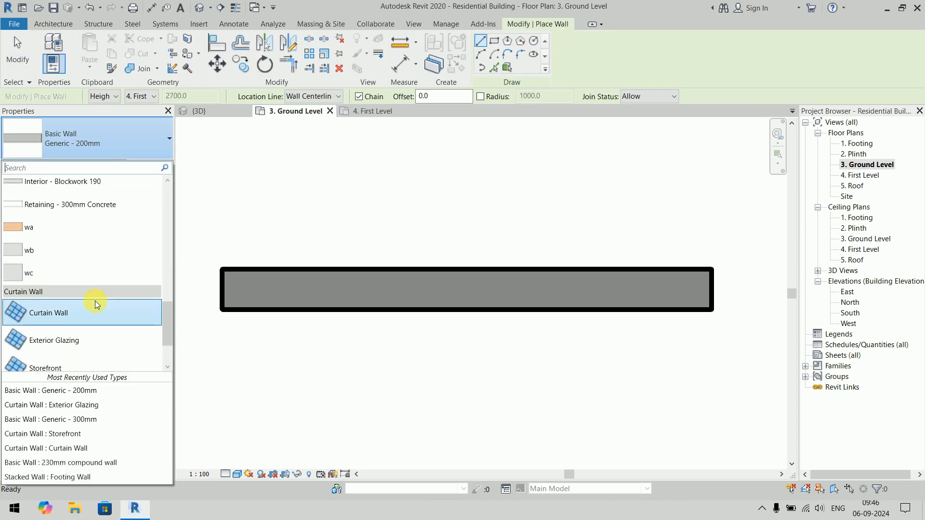
{"action": "left_click", "coordinate": [68, 252]}
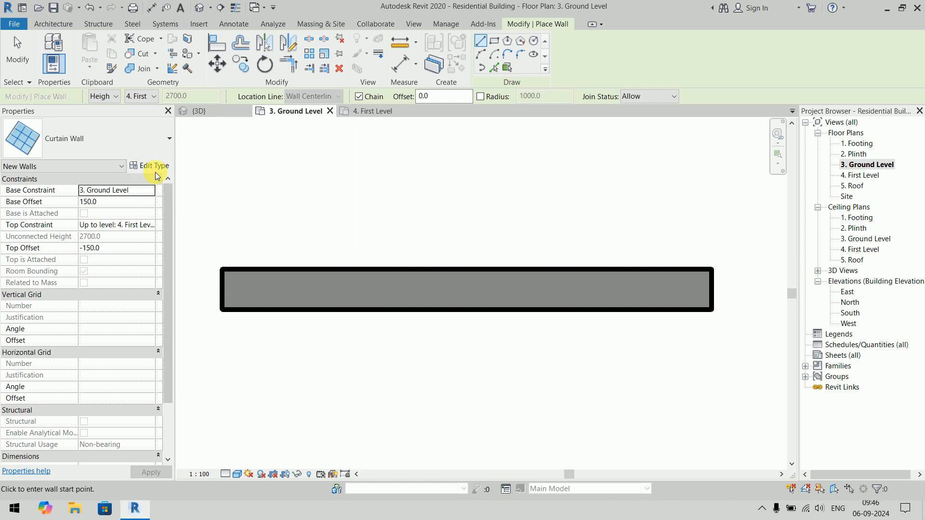
{"action": "left_click", "coordinate": [135, 203]}
{"action": "type", "text": "300"}
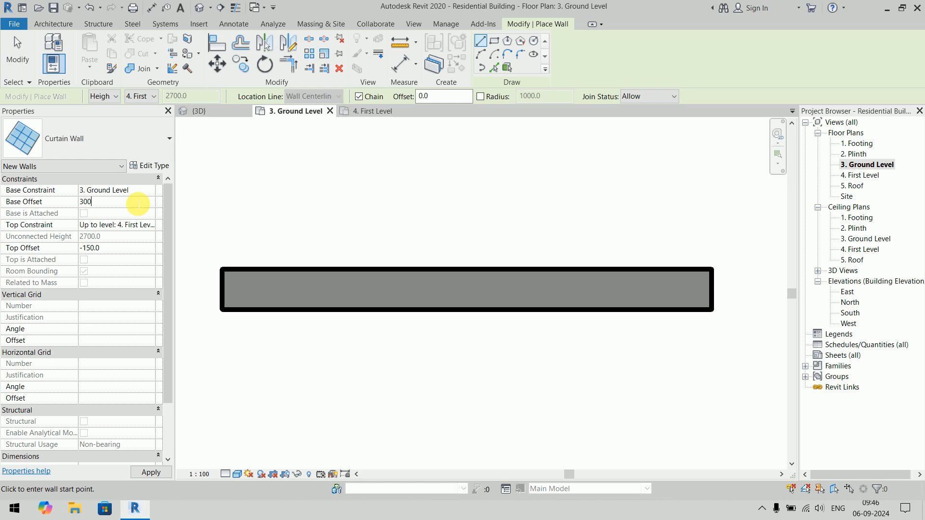
{"action": "left_click", "coordinate": [115, 248]}
{"action": "type", "text": "-"}
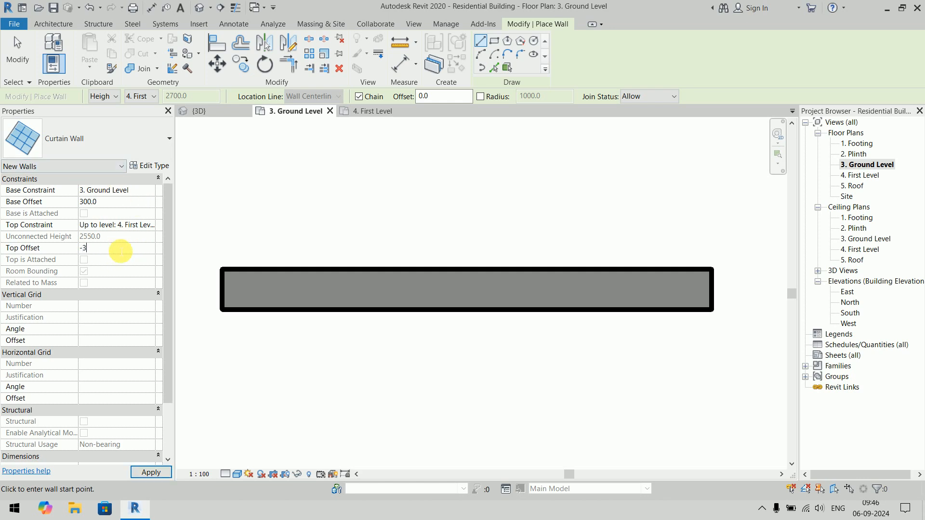
{"action": "type", "text": "300"}
{"action": "key", "text": "Return"}
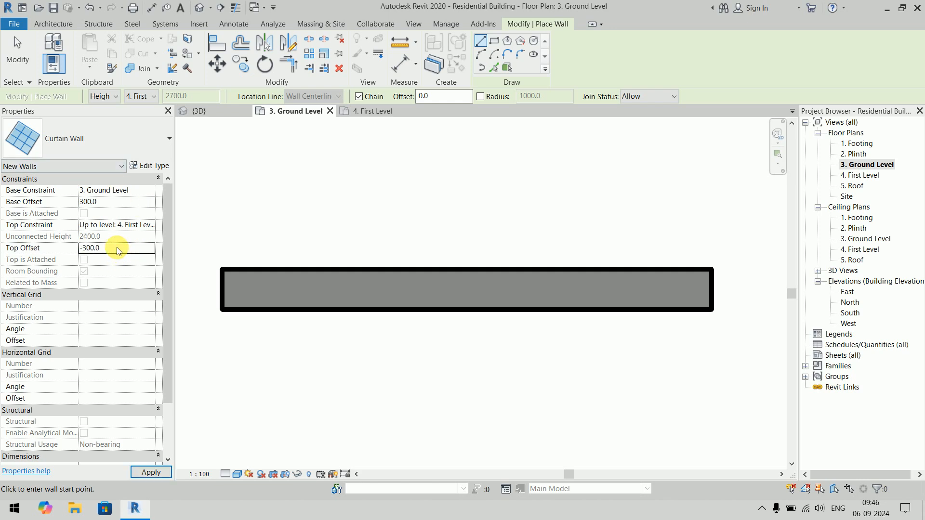
- Turn on Automatically Embed in the type properties of the Curtain Wall type
{"action": "left_click", "coordinate": [151, 166]}
{"action": "left_click", "coordinate": [376, 188]}
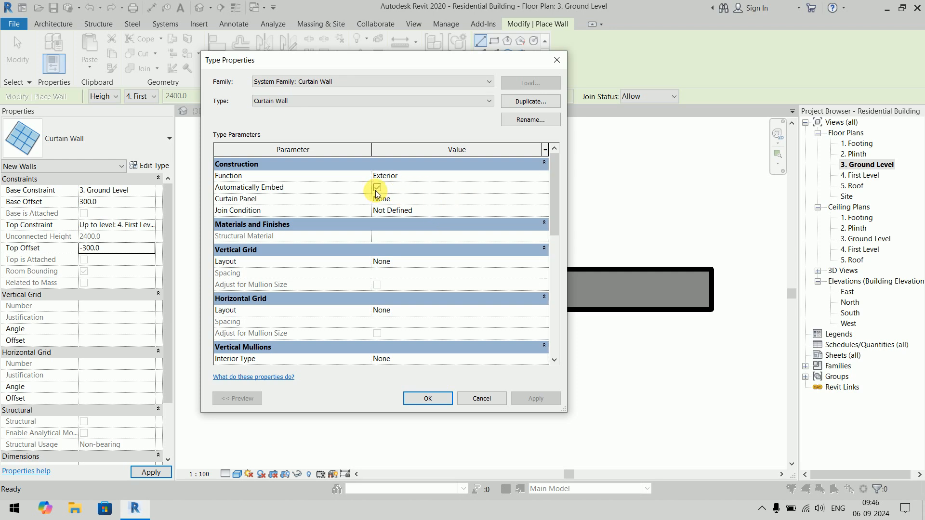
{"action": "left_click", "coordinate": [427, 398]}
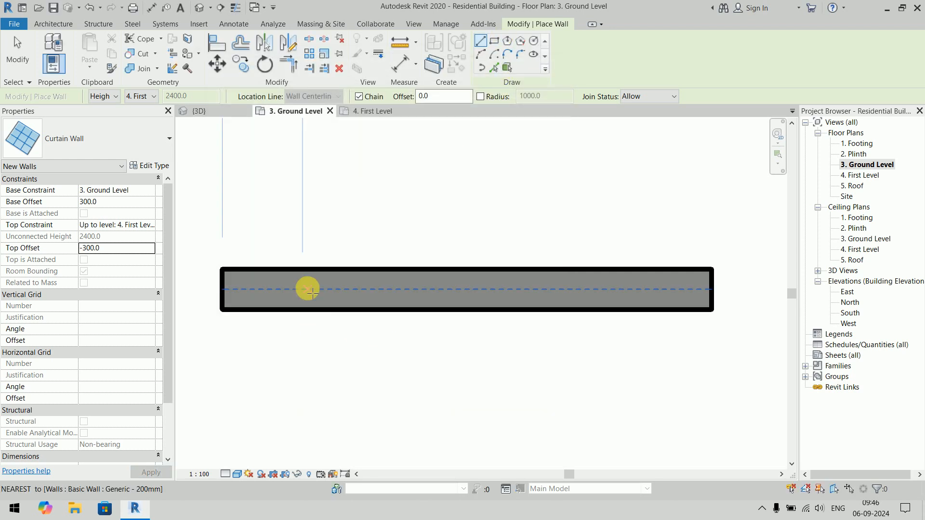
- Draw a curtain wall 1800 mm long along the centerline of the straight Generic - 200mm wall, starting about 300 mm from its left end
{"action": "scroll", "coordinate": [311, 291], "scroll_direction": "down", "scroll_amount": 2}
{"action": "left_click", "coordinate": [291, 306]}
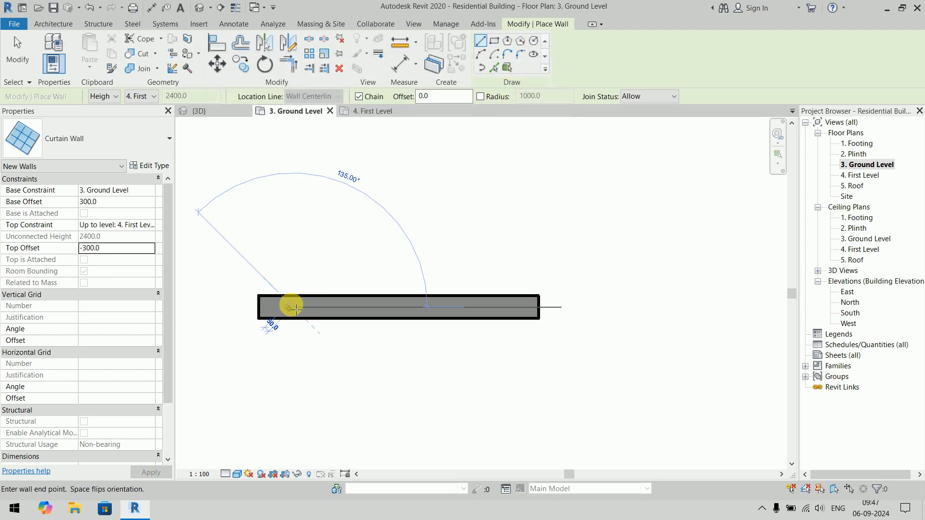
{"action": "left_click", "coordinate": [503, 312]}
{"action": "key", "text": "Escape"}
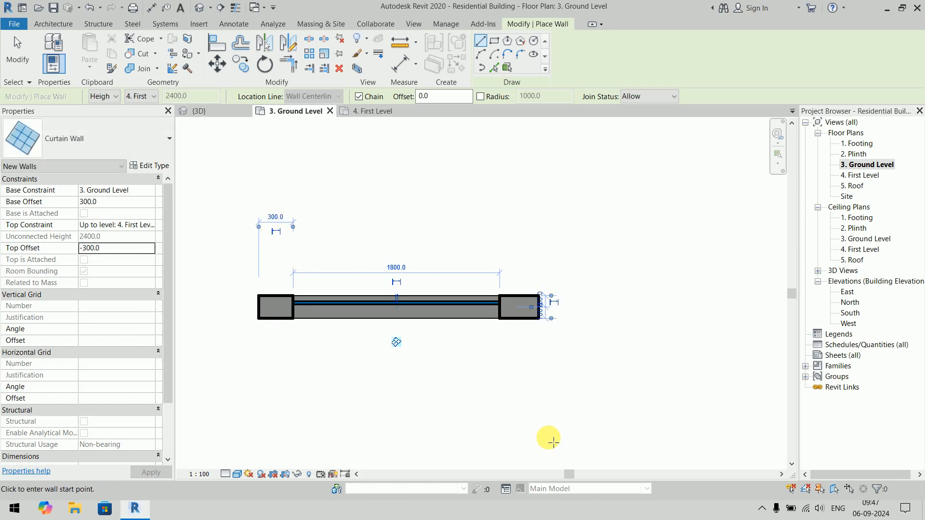
{"action": "key", "text": "Escape"}
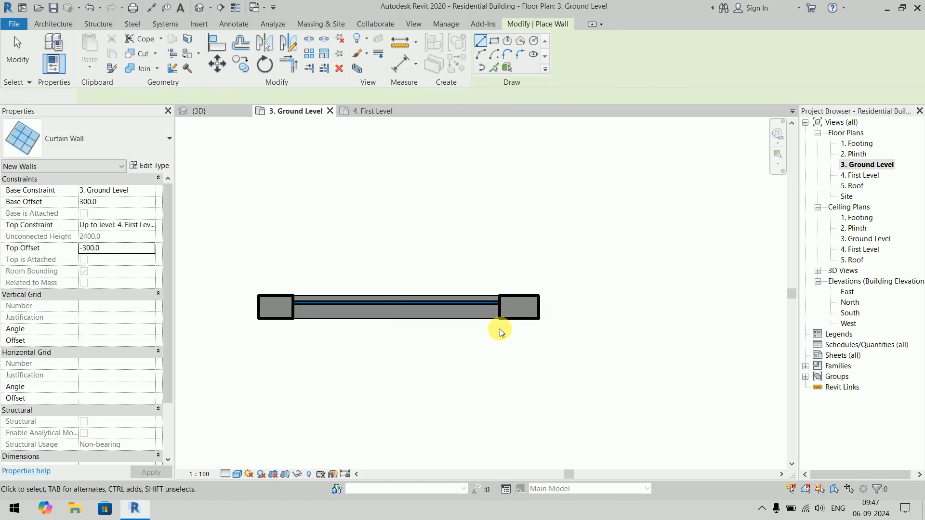
- Examine the embedded curtain wall in plan and in the 3D view, checking how it sits within the straight host wall
{"action": "left_click", "coordinate": [480, 300]}
{"action": "scroll", "coordinate": [532, 366], "scroll_direction": "up", "scroll_amount": 1}
{"action": "middle_click_drag", "start_coordinate": [540, 368], "coordinate": [554, 329]}
{"action": "left_click", "coordinate": [595, 392]}
{"action": "left_click", "coordinate": [213, 111]}
{"action": "scroll", "coordinate": [505, 292], "scroll_direction": "up", "scroll_amount": 2}
{"action": "middle_click_drag", "start_coordinate": [505, 292], "coordinate": [539, 251], "text": "shift"}
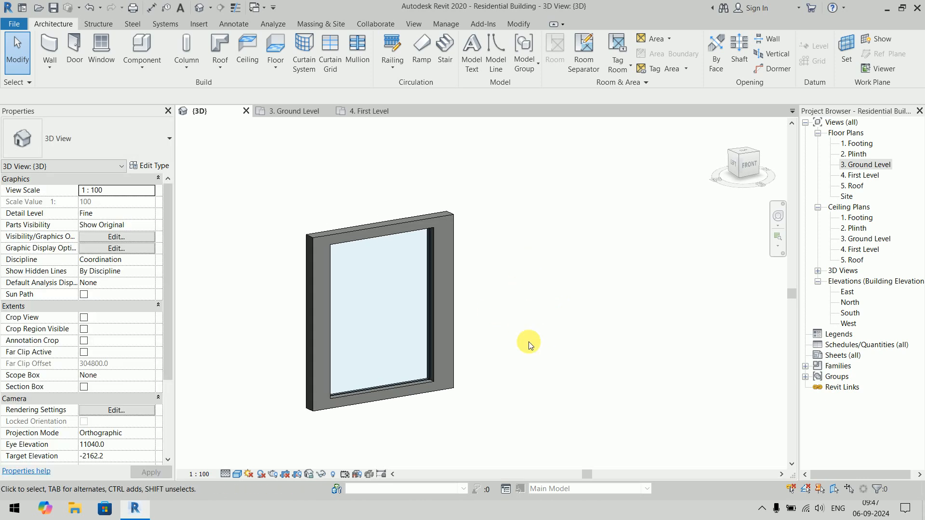
{"action": "left_click", "coordinate": [426, 357]}
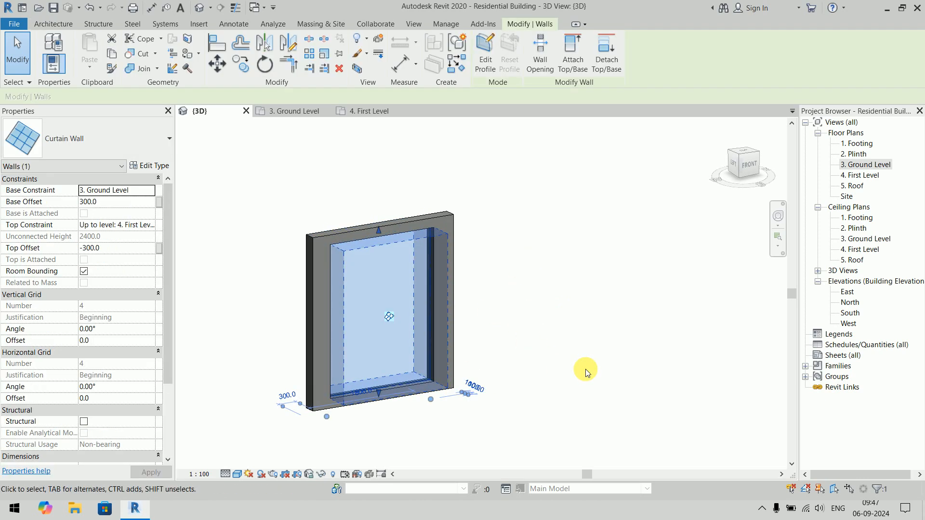
{"action": "left_click", "coordinate": [586, 370]}
{"action": "scroll", "coordinate": [474, 328], "scroll_direction": "up", "scroll_amount": 3}
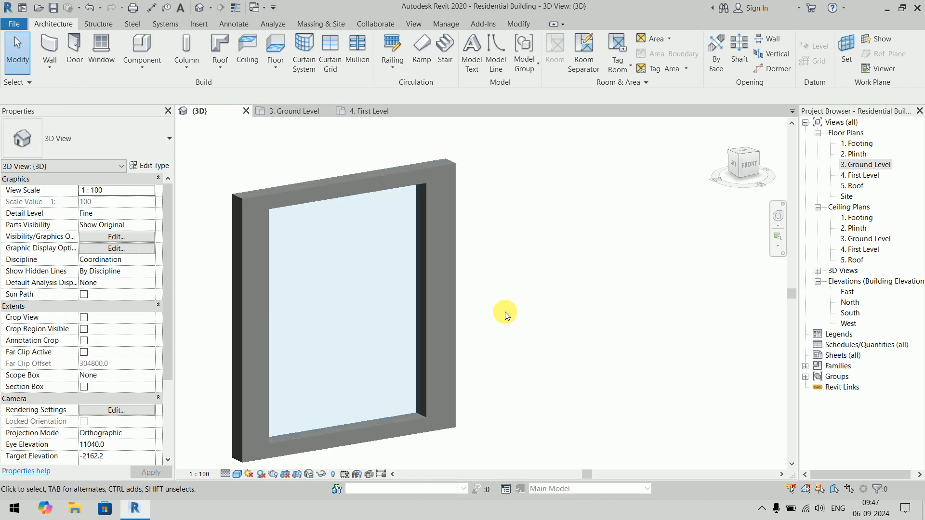
{"action": "middle_click_drag", "start_coordinate": [518, 314], "coordinate": [541, 308]}
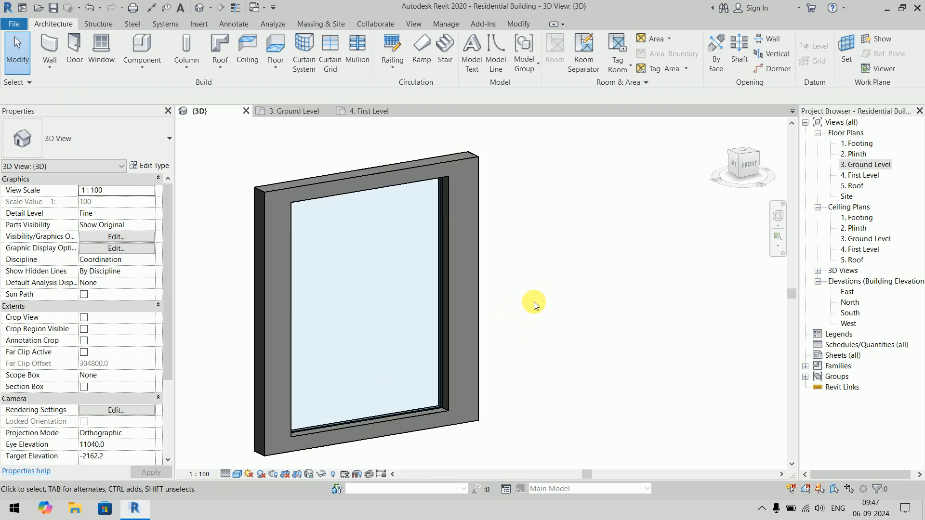
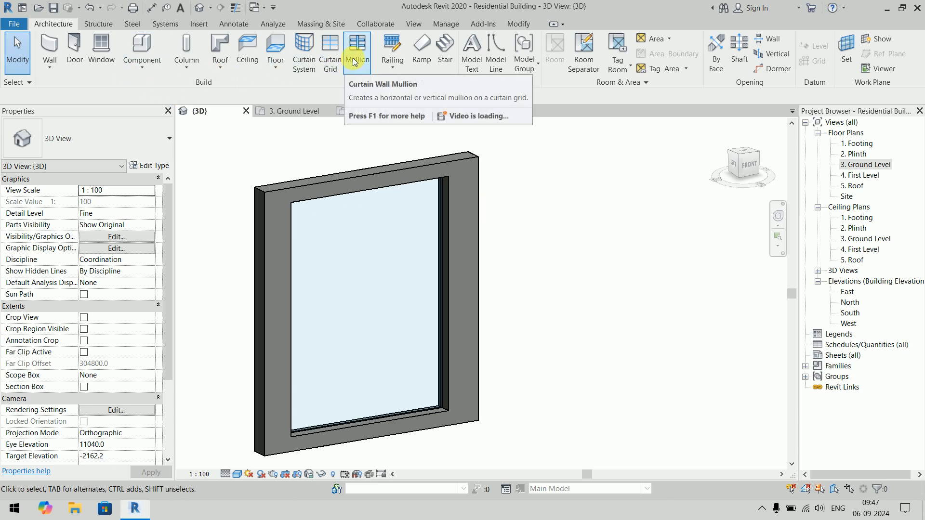
- Add curtain grids to the embedded curtain wall: one vertical line at 900 mm and three horizontal lines spaced 600 mm apart
{"action": "left_click", "coordinate": [330, 45]}
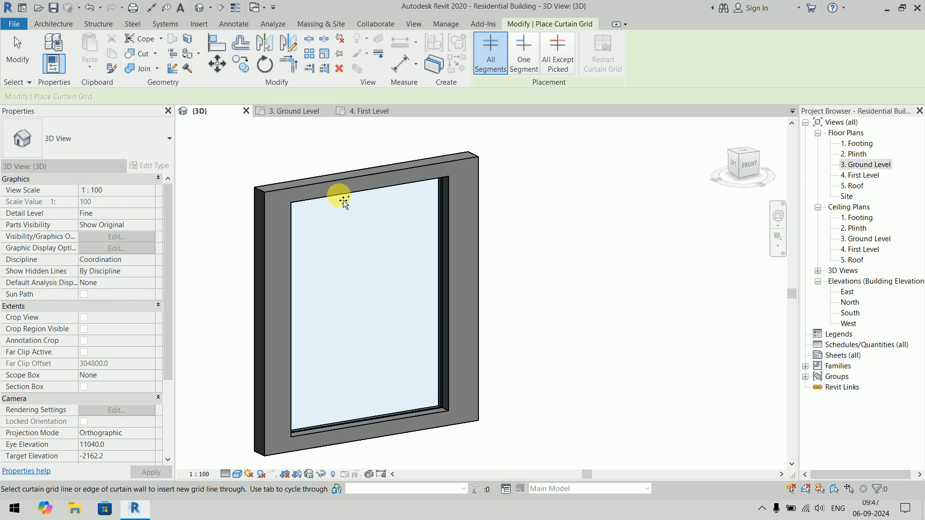
{"action": "left_click", "coordinate": [365, 216]}
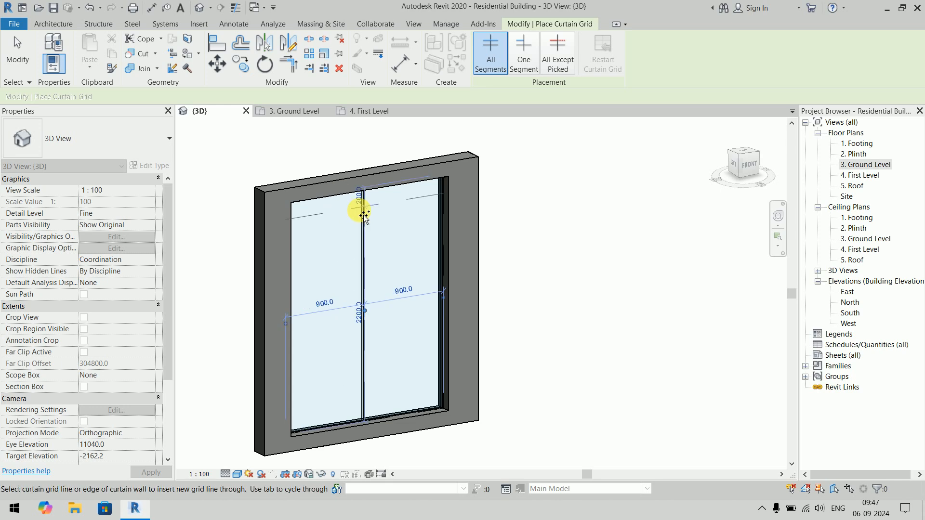
{"action": "left_click", "coordinate": [307, 380]}
{"action": "left_click", "coordinate": [309, 313]}
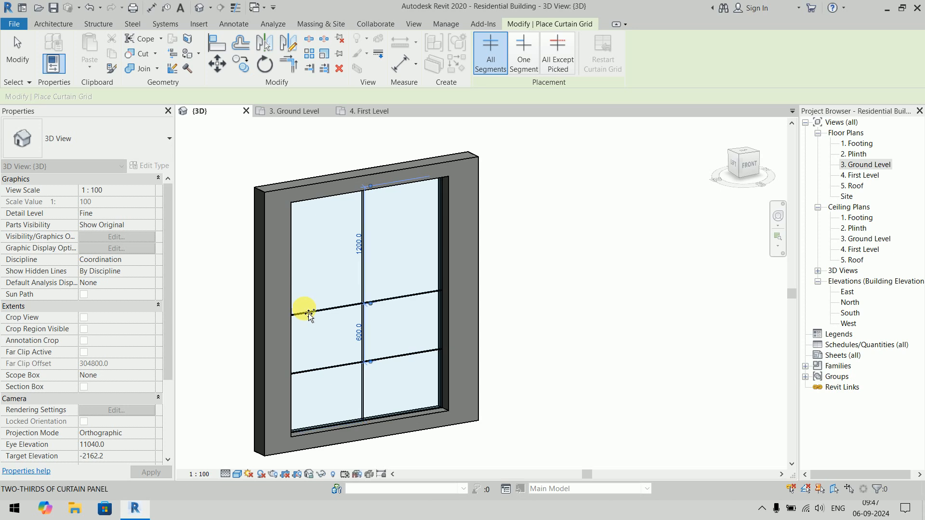
{"action": "left_click", "coordinate": [306, 252]}
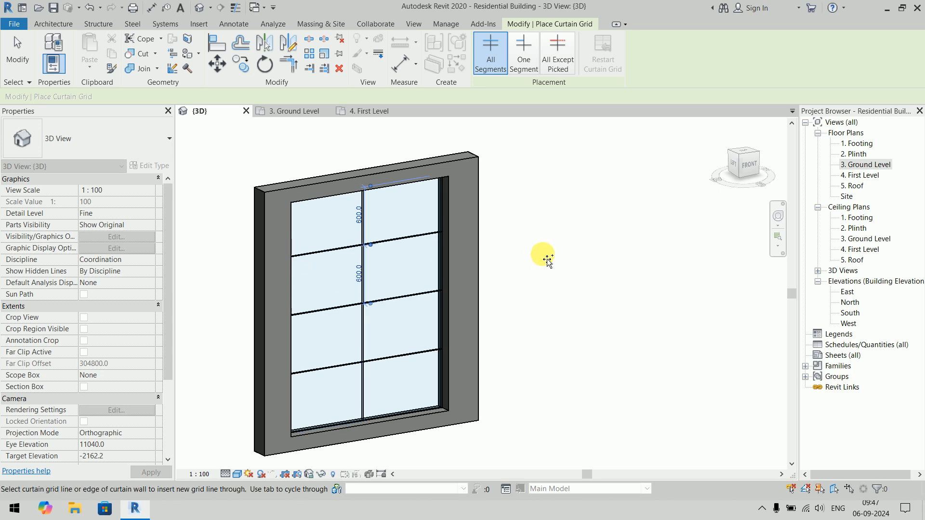
{"action": "key", "text": "Escape"}
{"action": "key", "text": "Escape"}
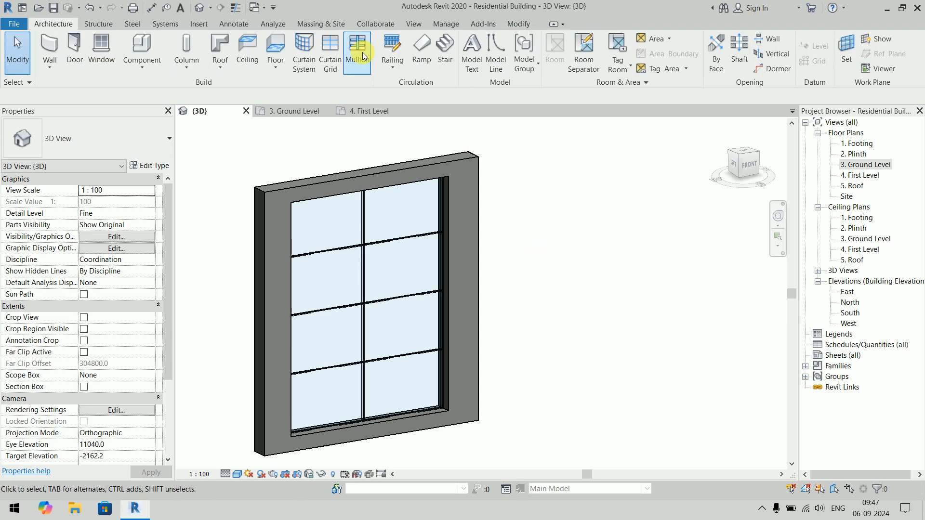
- Place Rectangular Mullion 30mm Square mullions along the three horizontal grid lines and the central vertical grid line
{"action": "left_click", "coordinate": [362, 62]}
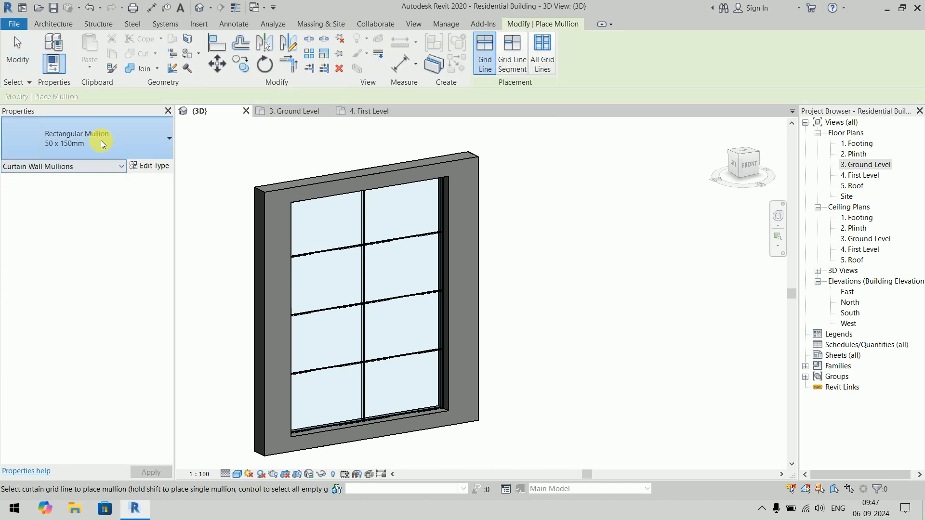
{"action": "left_click", "coordinate": [101, 140]}
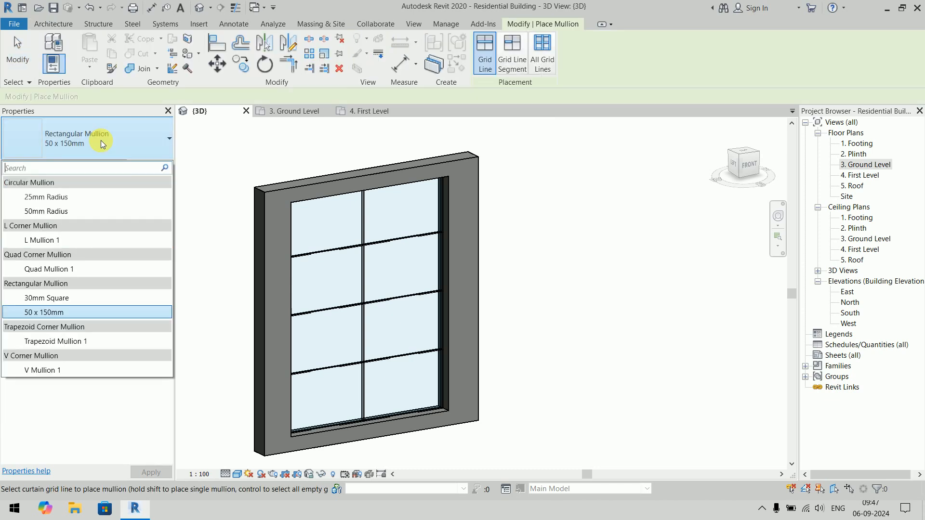
{"action": "left_click", "coordinate": [78, 303]}
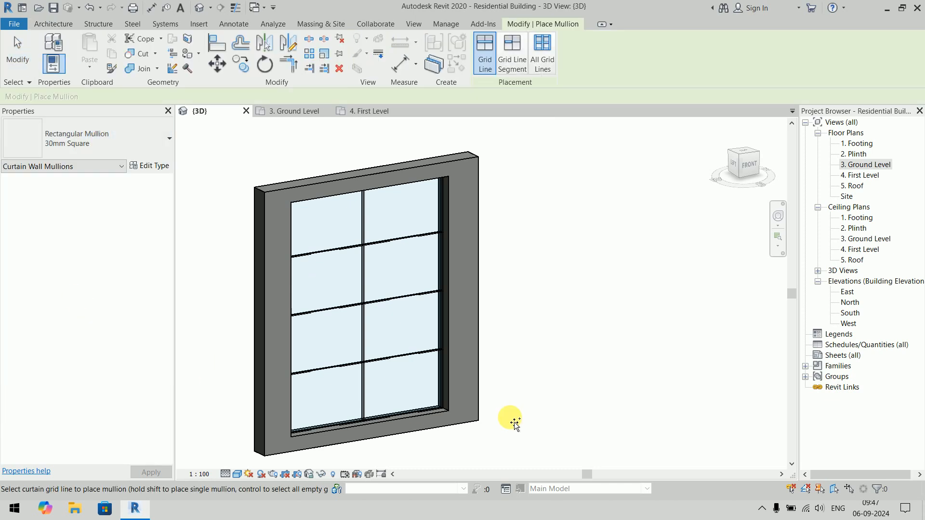
{"action": "left_click", "coordinate": [400, 363]}
{"action": "left_click", "coordinate": [398, 299]}
{"action": "left_click", "coordinate": [398, 242]}
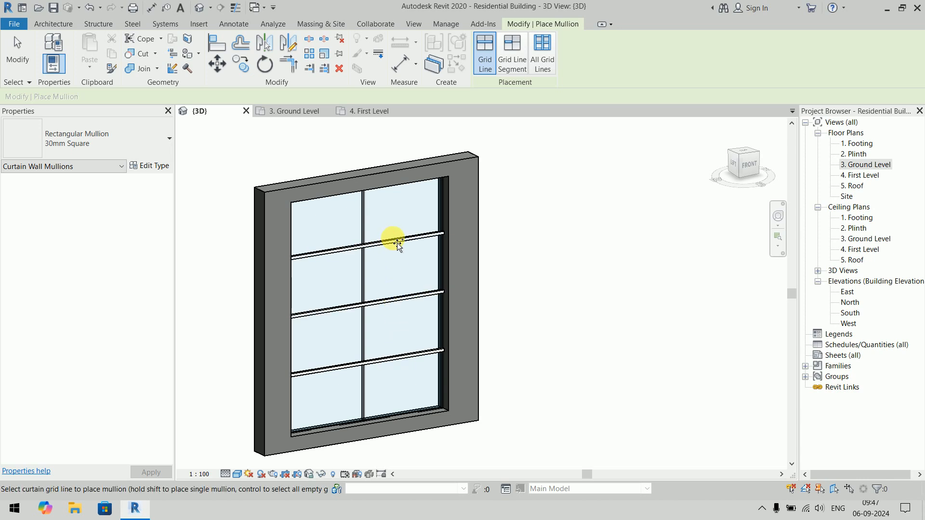
{"action": "left_click", "coordinate": [363, 227]}
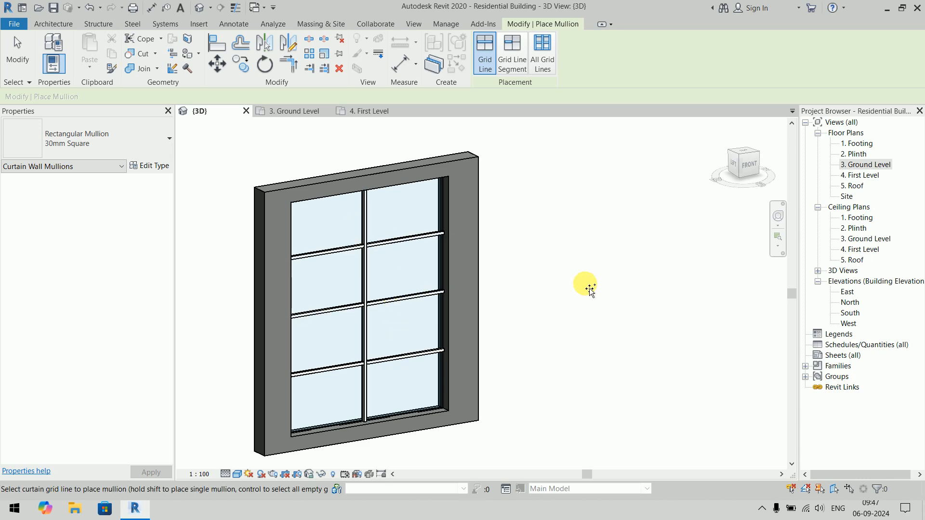
- Place Rectangular Mullion 50 x 150mm mullions along all four outer edges of the curtain wall
{"action": "left_click", "coordinate": [144, 137]}
{"action": "left_click", "coordinate": [144, 313]}
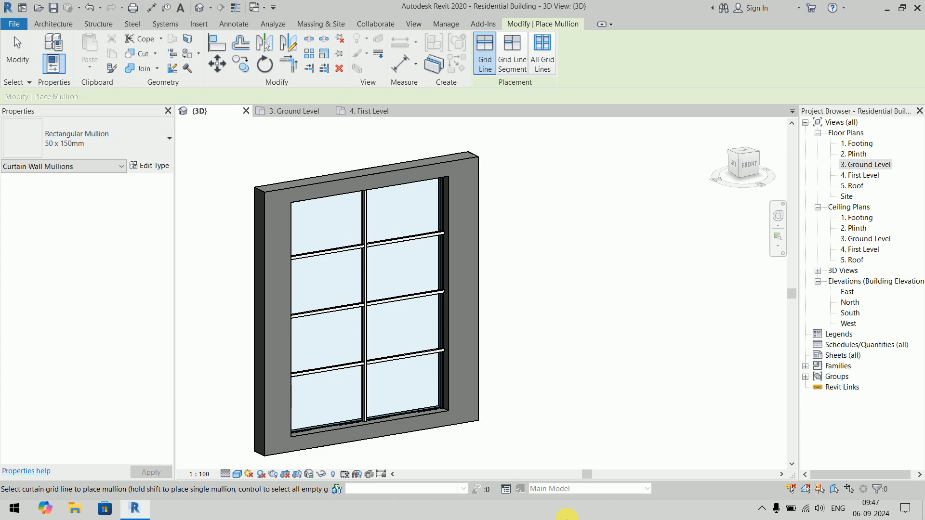
{"action": "left_click", "coordinate": [423, 412]}
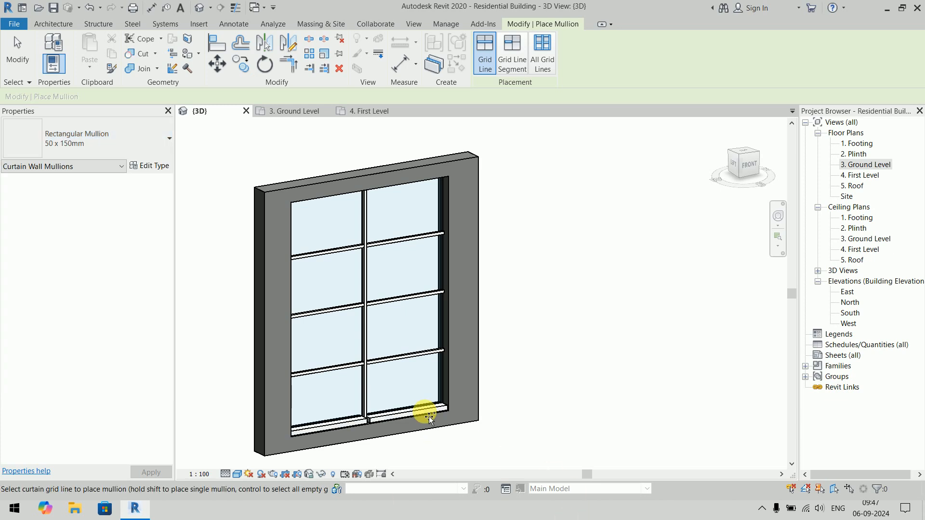
{"action": "left_click", "coordinate": [447, 327]}
{"action": "left_click", "coordinate": [413, 190]}
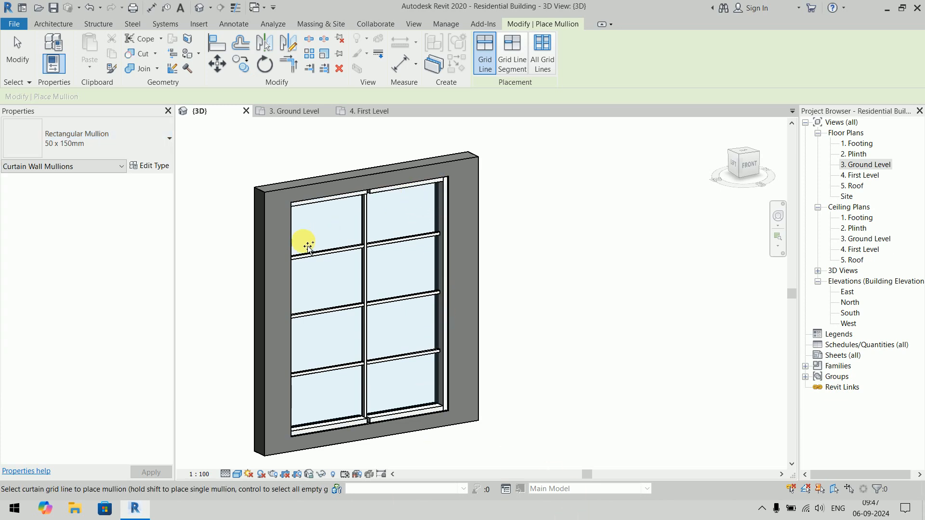
{"action": "left_click", "coordinate": [294, 241]}
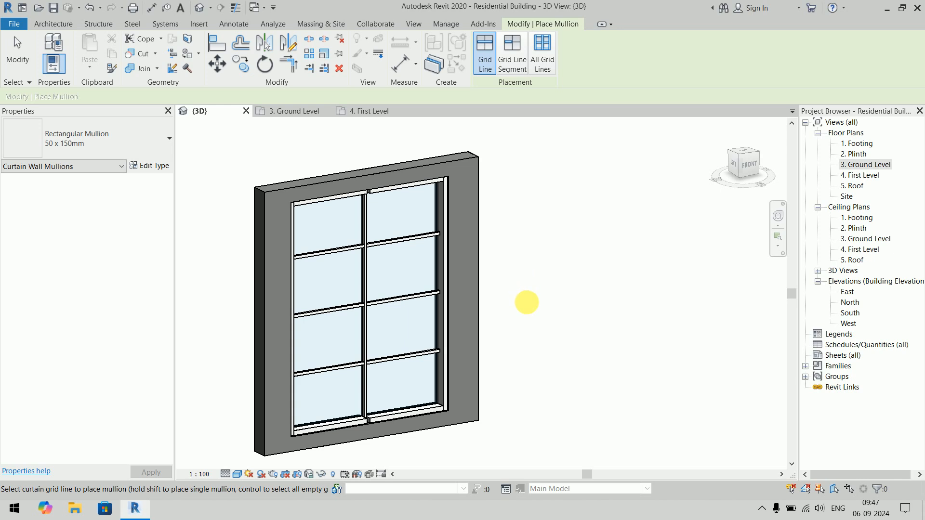
{"action": "key", "text": "Escape"}
{"action": "key", "text": "Escape"}
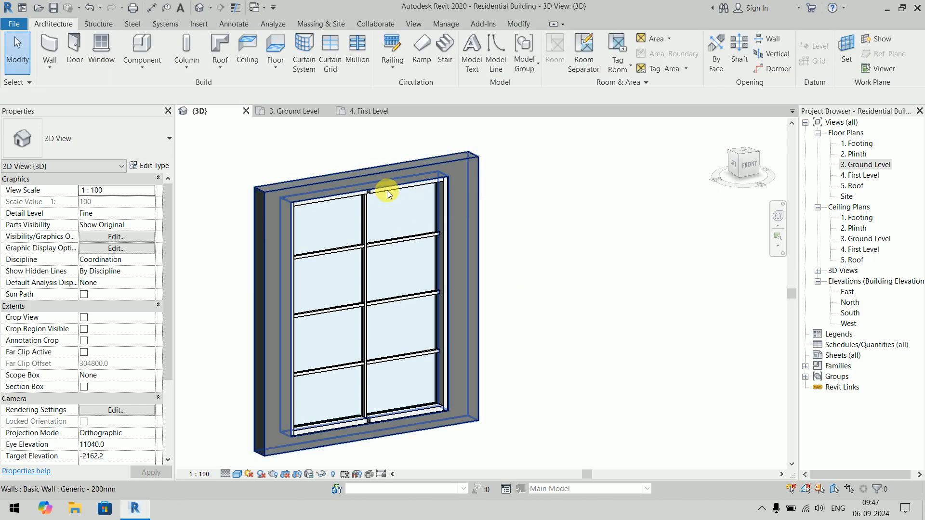
- Make the upper perimeter mullion continuous where it meets the central vertical mullion
{"action": "scroll", "coordinate": [403, 189], "scroll_direction": "up", "scroll_amount": 5}
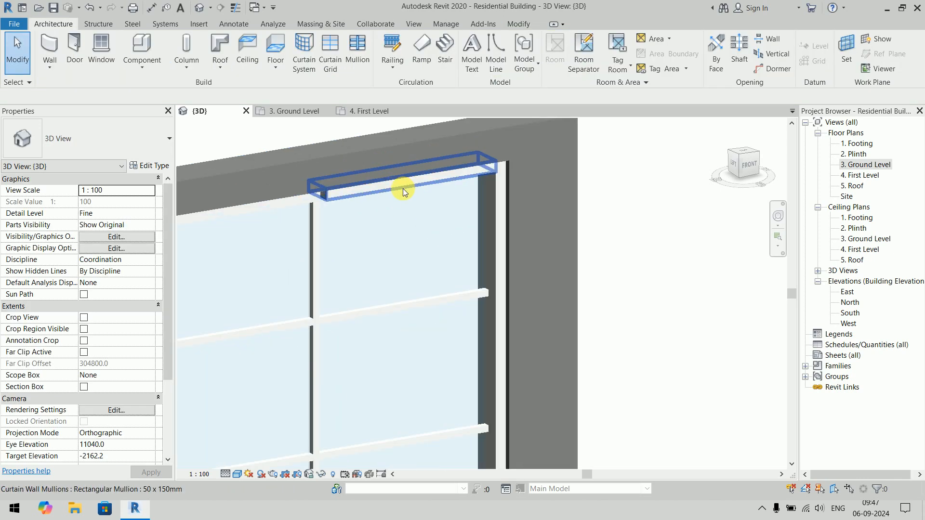
{"action": "left_click", "coordinate": [403, 189]}
{"action": "left_click", "coordinate": [494, 62]}
{"action": "left_click", "coordinate": [697, 250]}
- Make the lower perimeter mullion continuous where it meets the central vertical mullion
{"action": "scroll", "coordinate": [702, 259], "scroll_direction": "down", "scroll_amount": 1}
{"action": "middle_click_drag", "start_coordinate": [702, 260], "coordinate": [510, 383]}
{"action": "scroll", "coordinate": [436, 412], "scroll_direction": "up", "scroll_amount": 2}
{"action": "left_click", "coordinate": [436, 412]}
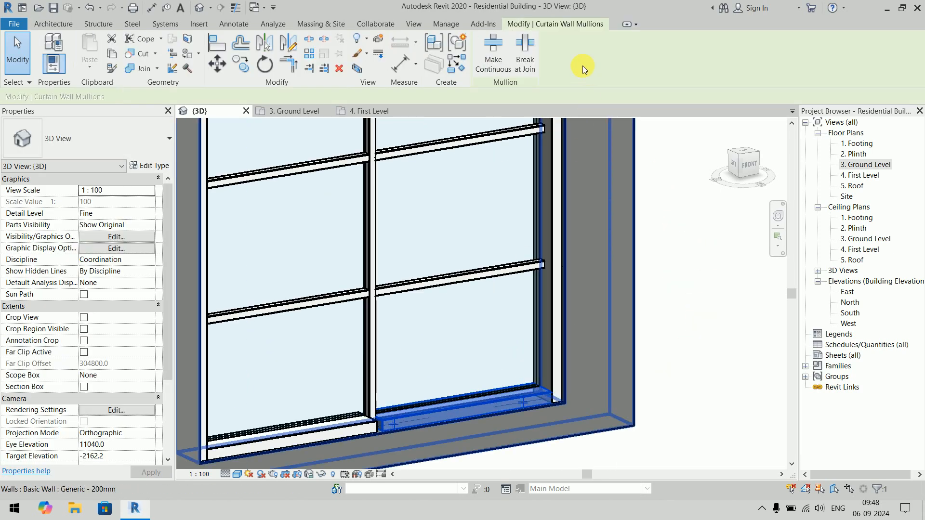
{"action": "left_click", "coordinate": [501, 55]}
{"action": "scroll", "coordinate": [681, 352], "scroll_direction": "down", "scroll_amount": 4}
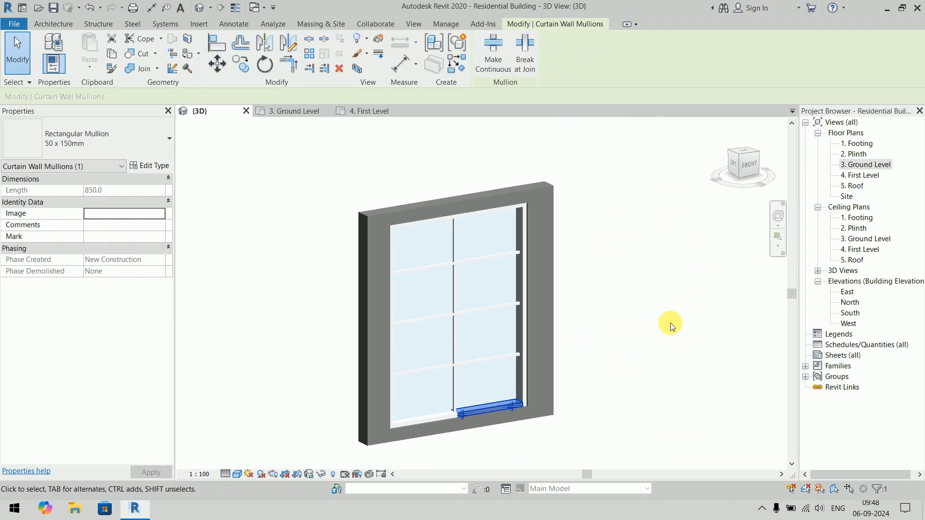
{"action": "left_click", "coordinate": [699, 415]}
{"action": "middle_click_drag", "start_coordinate": [697, 434], "coordinate": [713, 275], "text": "shift"}
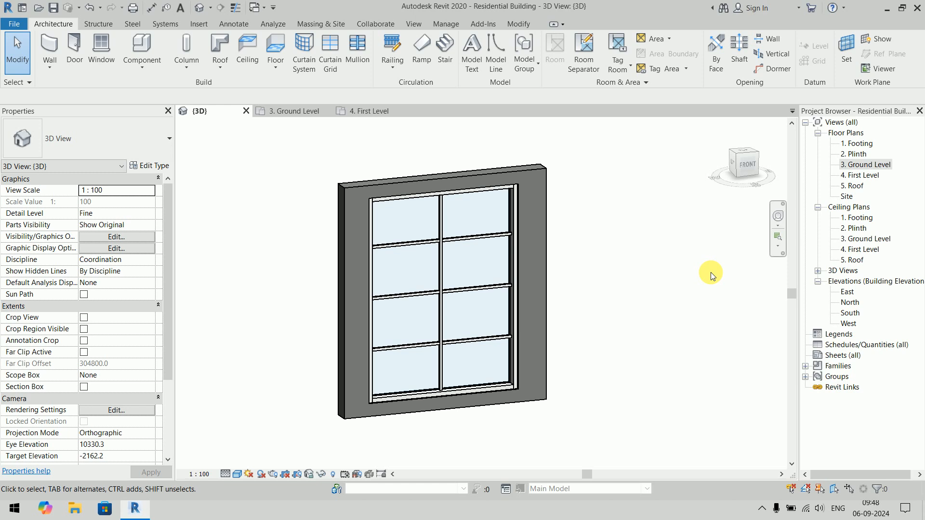
- Inspect the type properties of the 50 x 150mm perimeter mullions at the lower corner, including the available Position options, without changing them
{"action": "scroll", "coordinate": [493, 391], "scroll_direction": "up", "scroll_amount": 6}
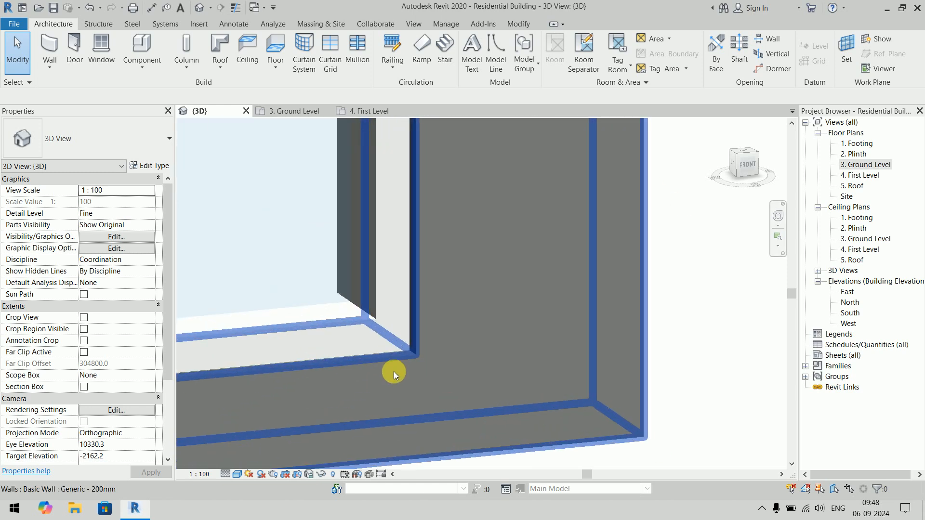
{"action": "scroll", "coordinate": [394, 372], "scroll_direction": "up", "scroll_amount": 4}
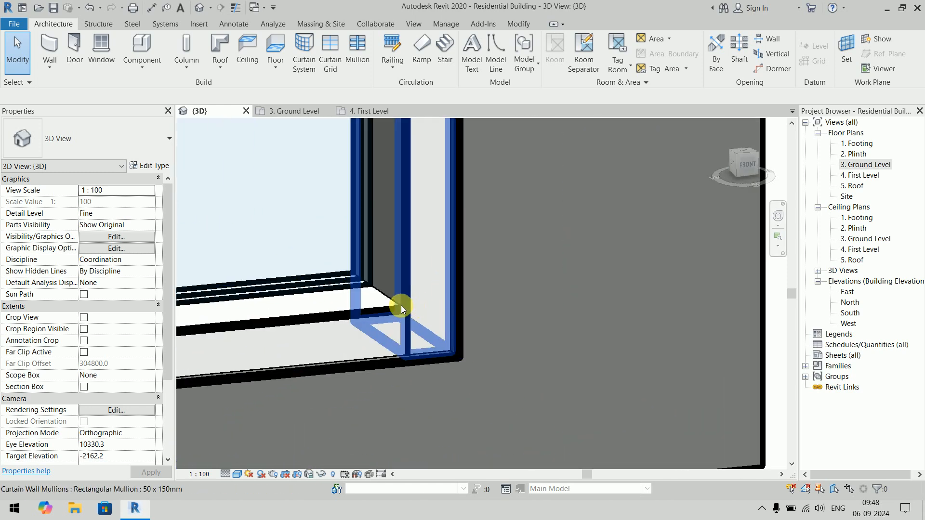
{"action": "left_click", "coordinate": [433, 270]}
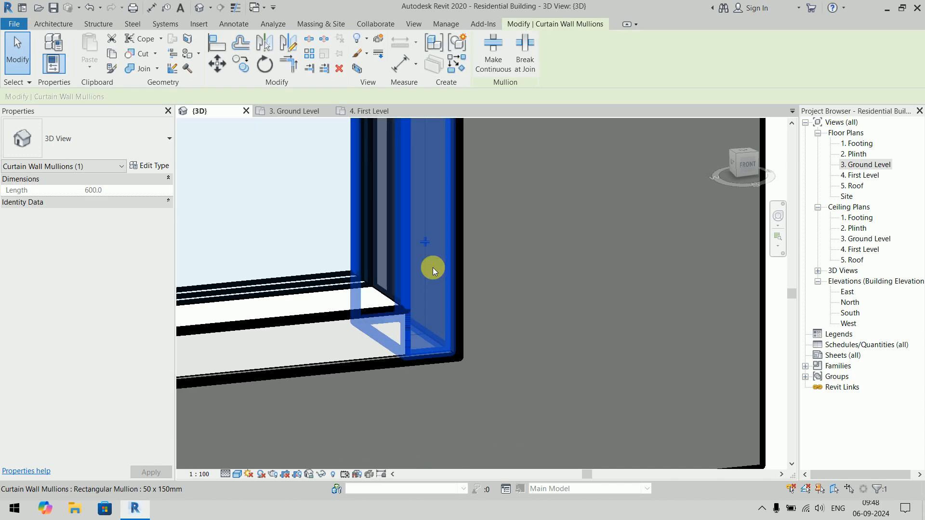
{"action": "left_click", "coordinate": [348, 317], "text": "ctrl"}
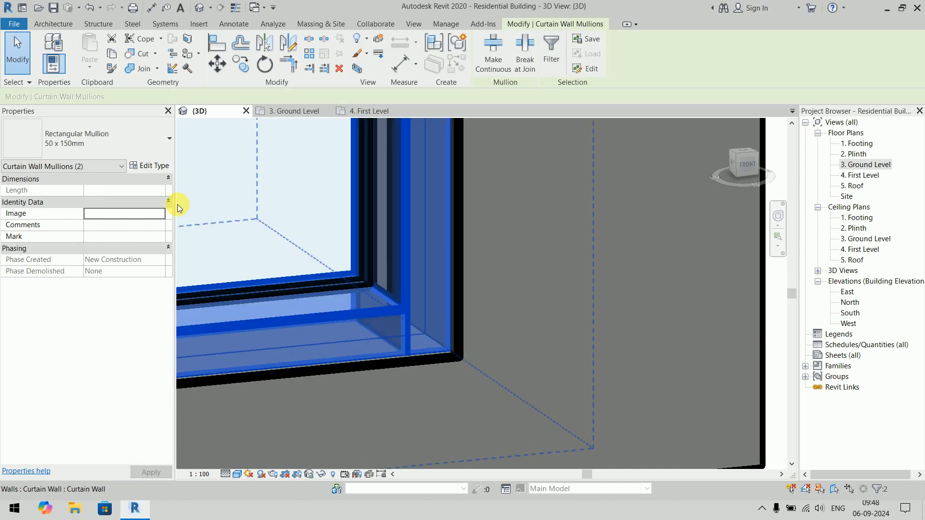
{"action": "left_click", "coordinate": [147, 166]}
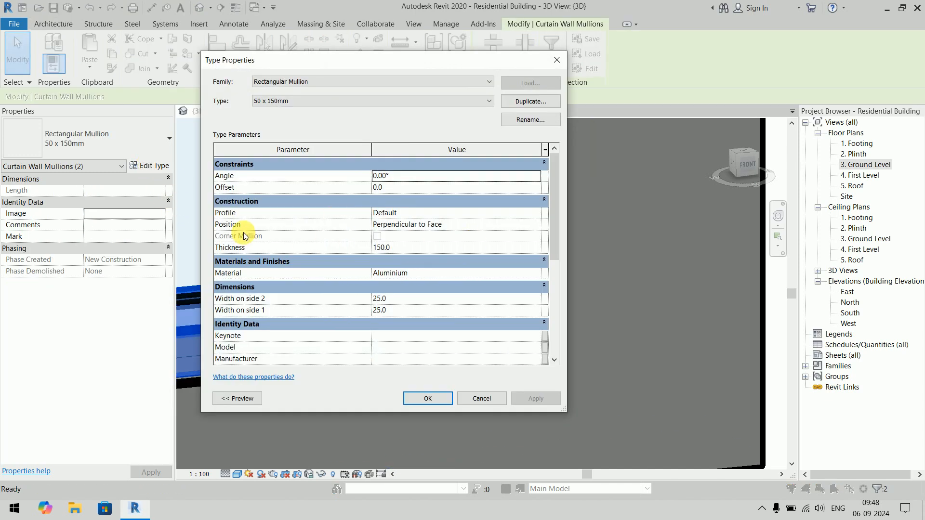
{"action": "left_click", "coordinate": [538, 227]}
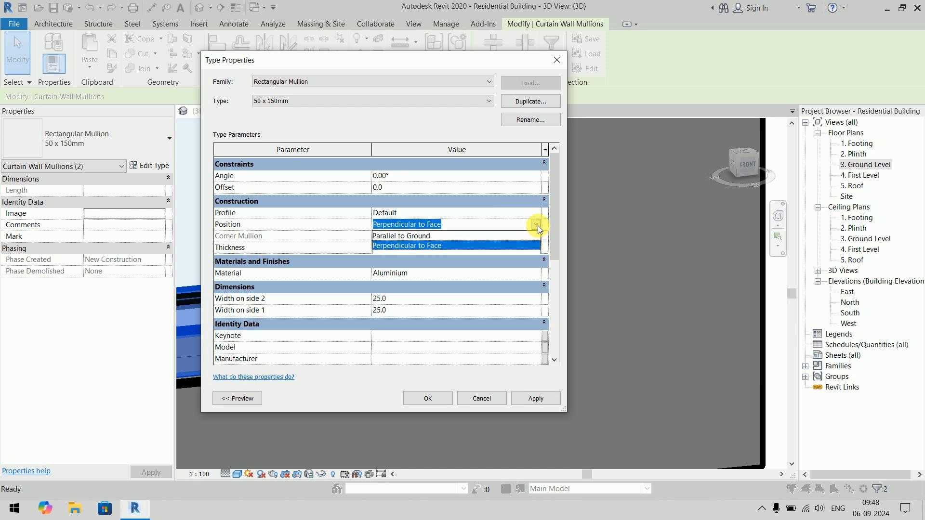
{"action": "left_click", "coordinate": [537, 226]}
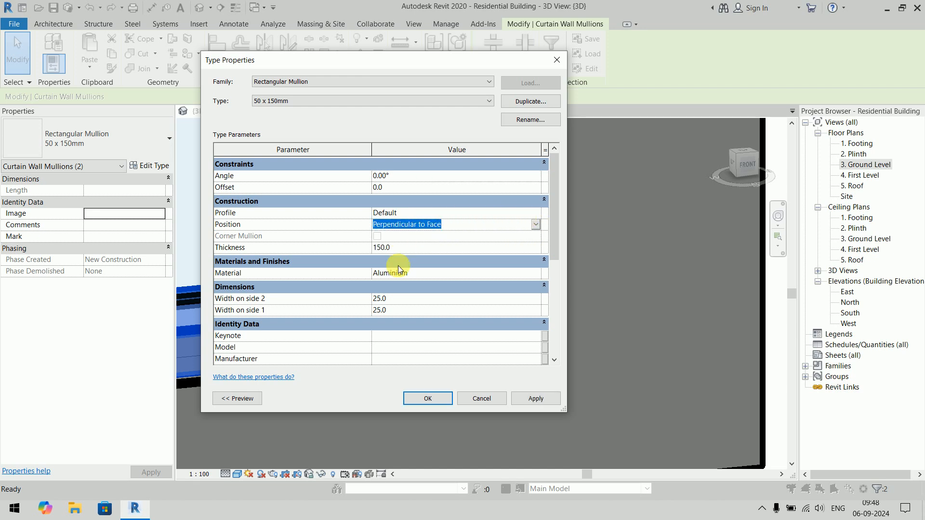
{"action": "scroll", "coordinate": [398, 265], "scroll_direction": "down", "scroll_amount": 5}
{"action": "scroll", "coordinate": [398, 265], "scroll_direction": "up", "scroll_amount": 5}
{"action": "left_click", "coordinate": [483, 398]}
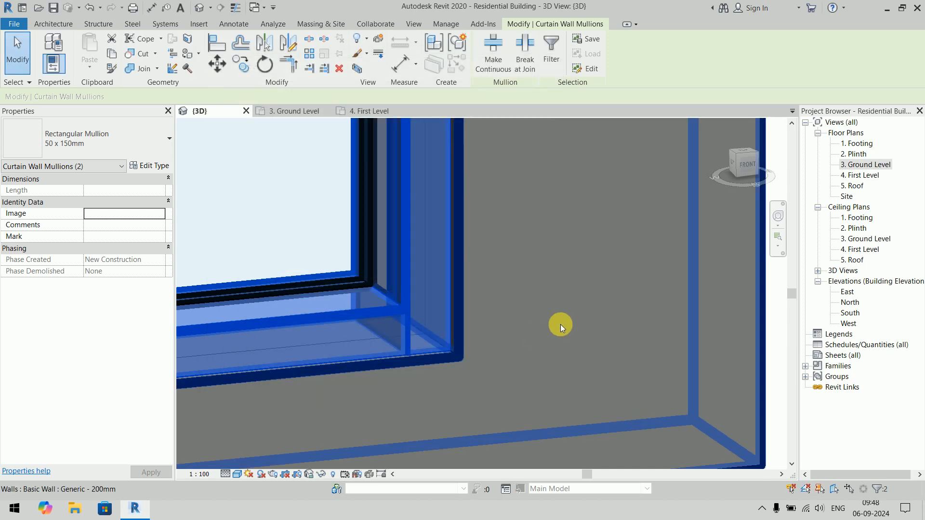
{"action": "scroll", "coordinate": [597, 250], "scroll_direction": "down", "scroll_amount": 6}
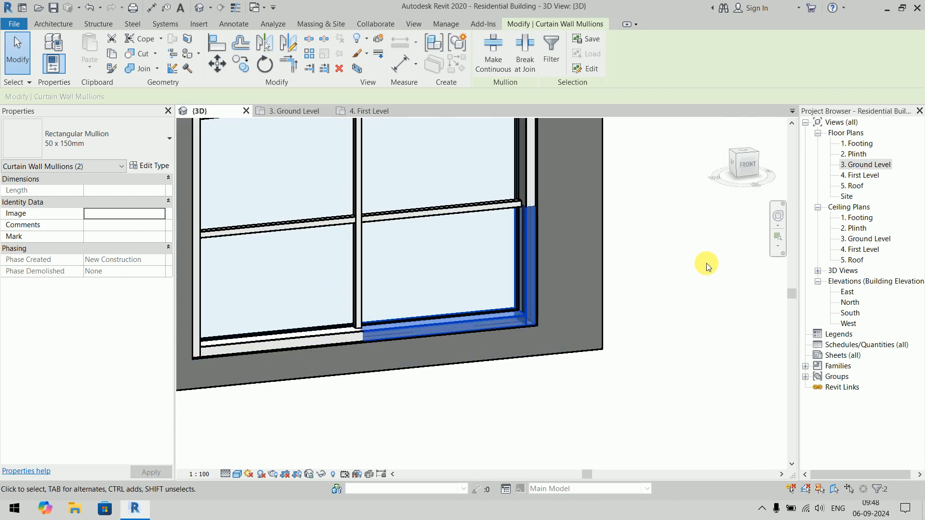
{"action": "key", "text": "Escape"}
- Delete the straight host wall together with its embedded curtain wall, grids and mullions
{"action": "scroll", "coordinate": [703, 266], "scroll_direction": "down", "scroll_amount": 3}
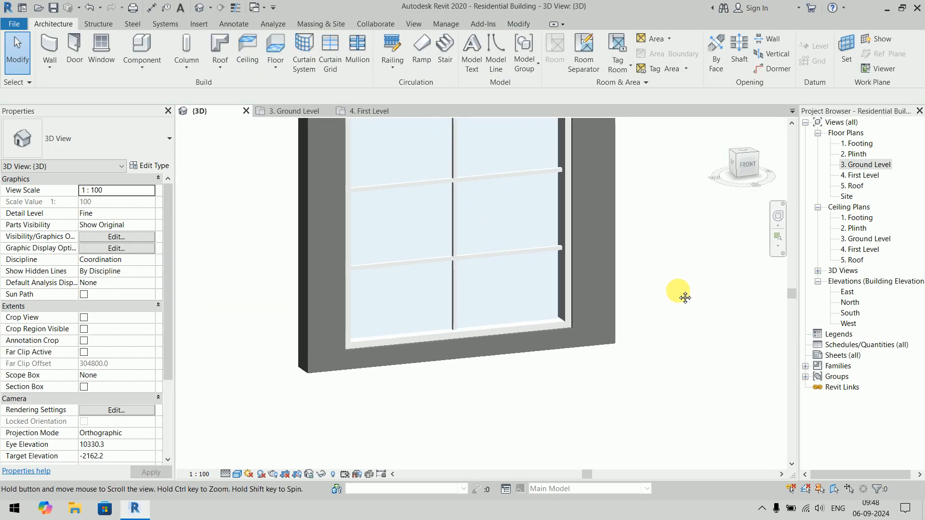
{"action": "scroll", "coordinate": [596, 329], "scroll_direction": "up", "scroll_amount": 5}
{"action": "scroll", "coordinate": [632, 250], "scroll_direction": "down", "scroll_amount": 6}
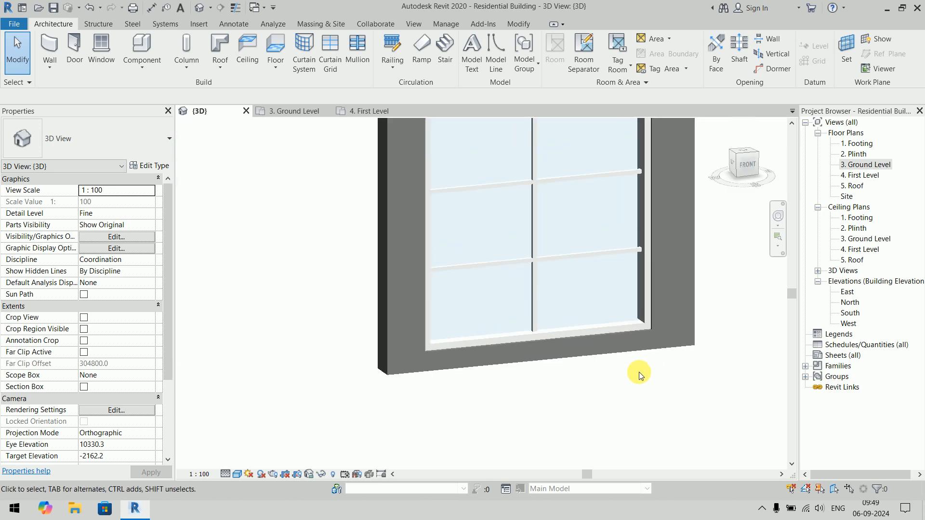
{"action": "middle_click_drag", "start_coordinate": [707, 264], "coordinate": [594, 291]}
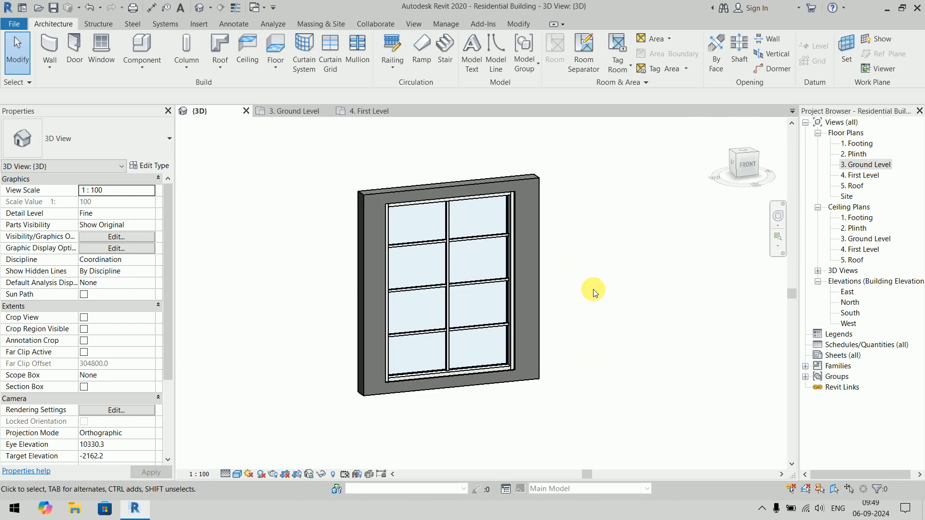
{"action": "scroll", "coordinate": [594, 291], "scroll_direction": "up", "scroll_amount": 2}
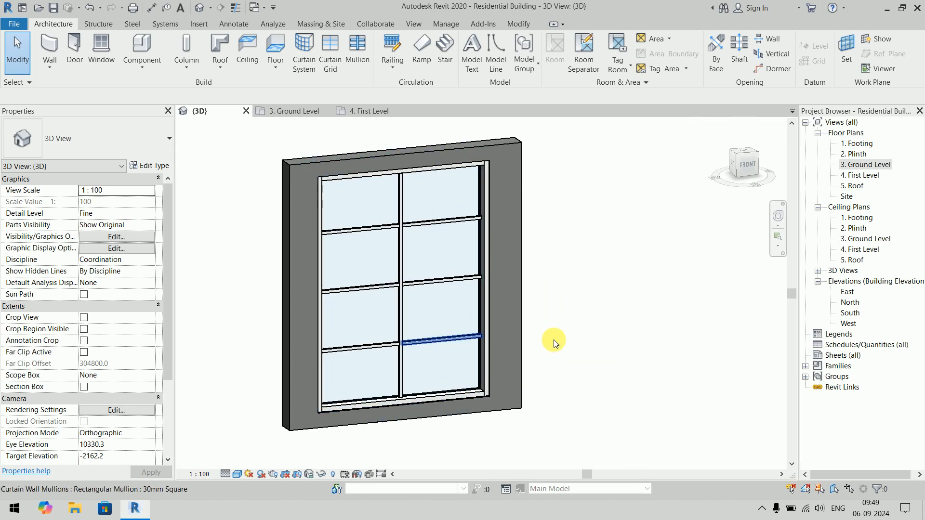
{"action": "scroll", "coordinate": [542, 235], "scroll_direction": "down", "scroll_amount": 3}
{"action": "middle_click_drag", "start_coordinate": [543, 236], "coordinate": [538, 254]}
{"action": "left_click_drag", "start_coordinate": [276, 154], "coordinate": [660, 435]}
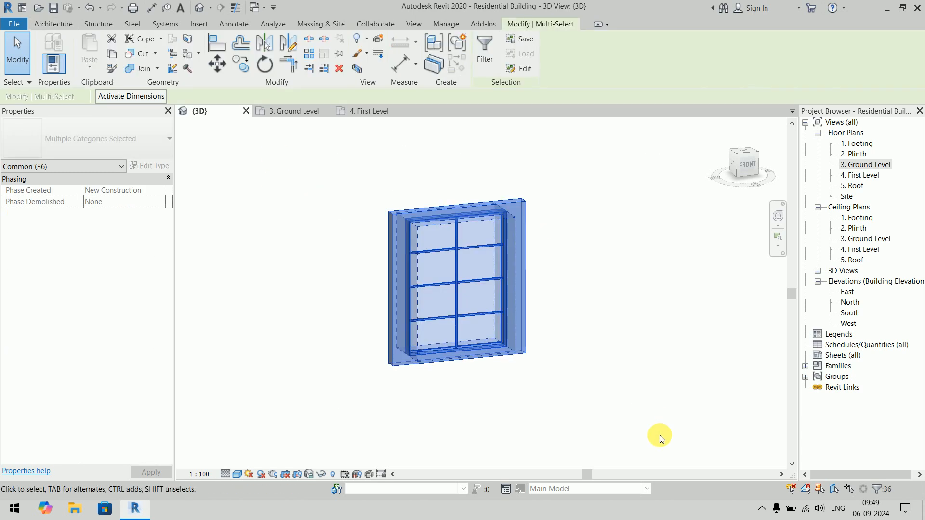
{"action": "key", "text": "Delete"}
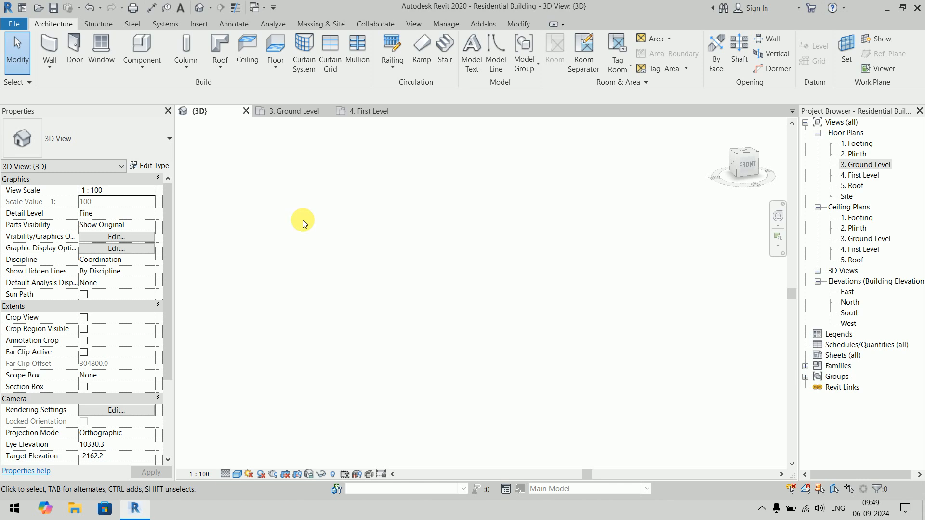
- Examine the wall types available for architectural walls, including the Basic, Curtain and Stacked Wall families, without placing a wall
{"action": "left_click", "coordinate": [40, 73]}
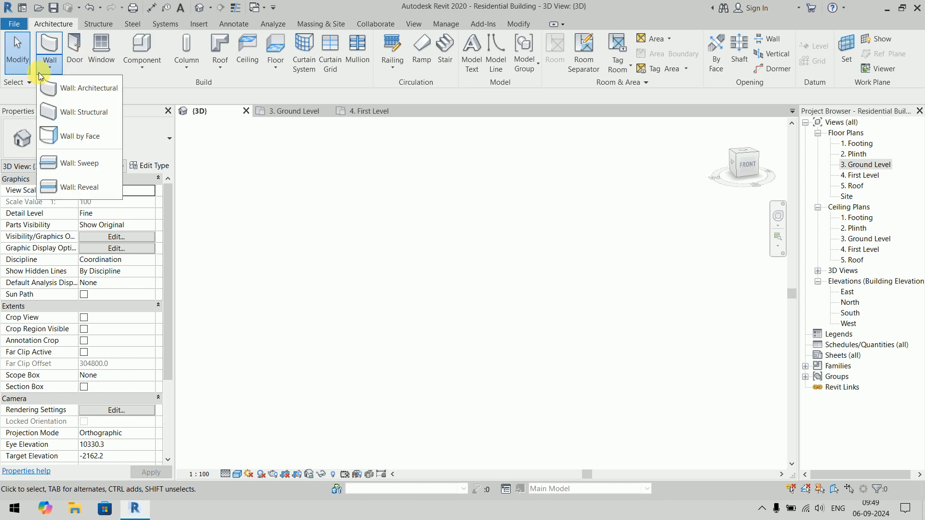
{"action": "left_click", "coordinate": [58, 88]}
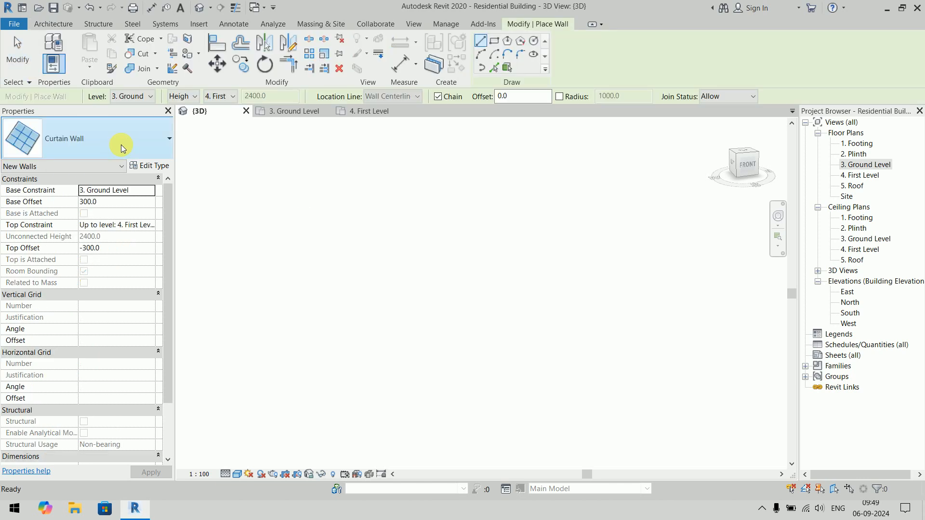
{"action": "left_click", "coordinate": [120, 142]}
{"action": "left_click_drag", "start_coordinate": [167, 328], "coordinate": [181, 163]}
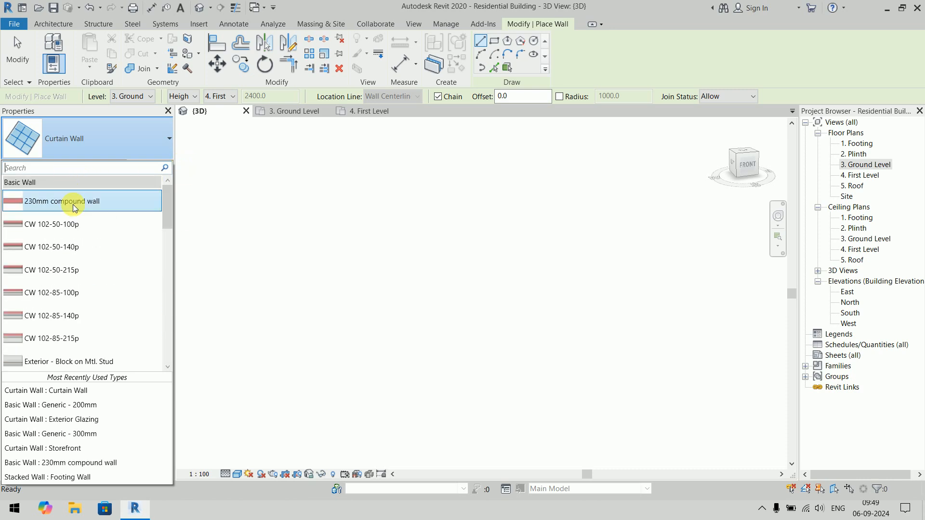
{"action": "scroll", "coordinate": [72, 205], "scroll_direction": "down", "scroll_amount": 15}
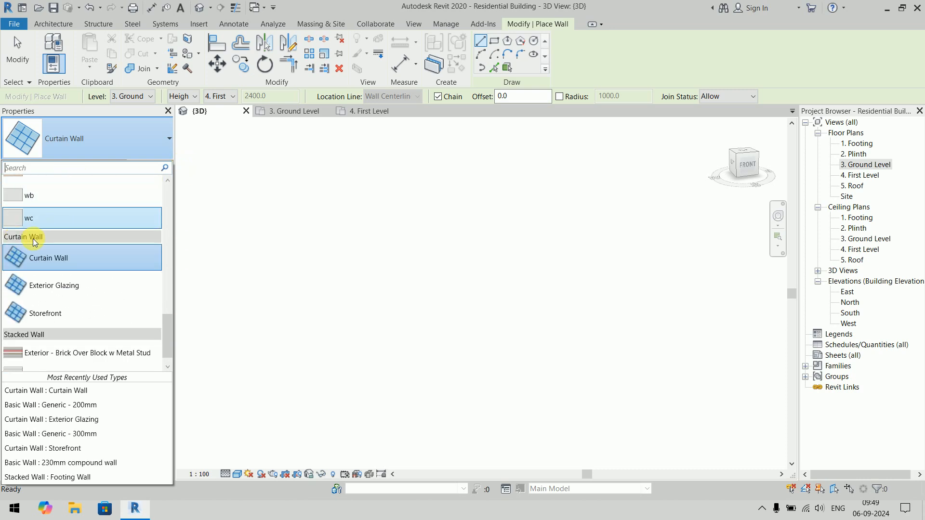
{"action": "scroll", "coordinate": [31, 245], "scroll_direction": "down", "scroll_amount": 1}
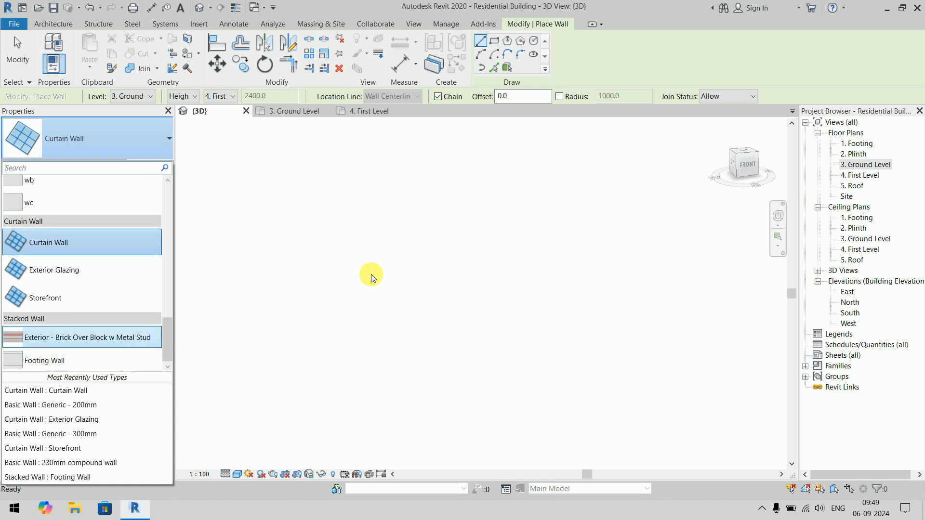
{"action": "key", "text": "Escape"}
{"action": "key", "text": "Escape"}
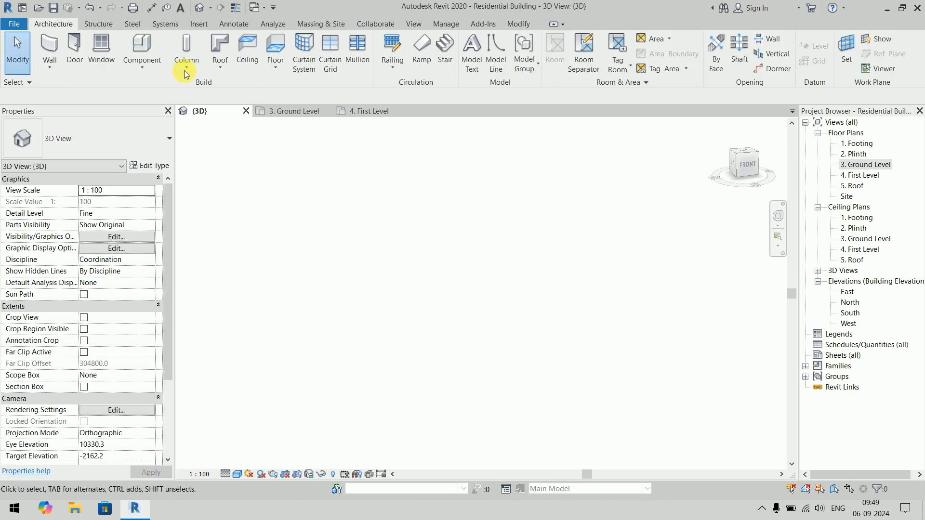
- Examine the by-face variants of the Wall, Floor and Roof tools and the Model by Face commands for massing
{"action": "left_click", "coordinate": [54, 68]}
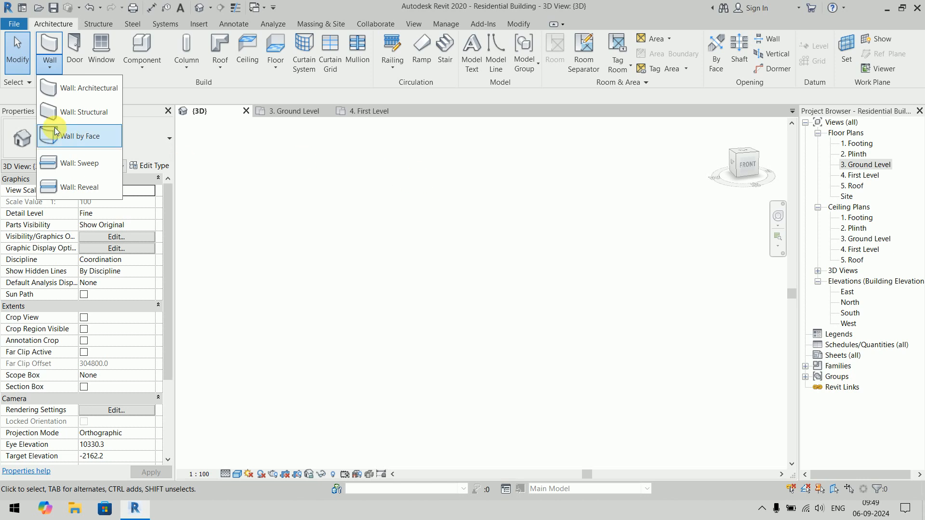
{"action": "left_click", "coordinate": [278, 70]}
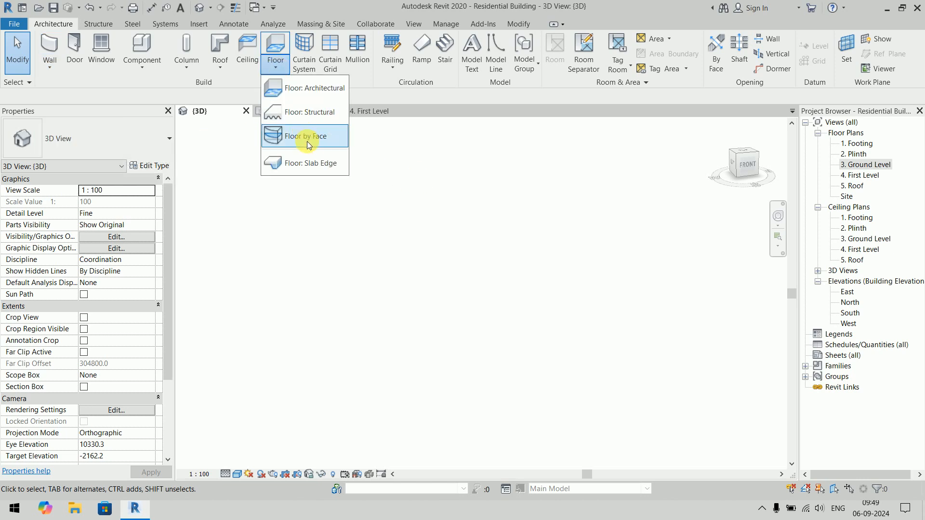
{"action": "left_click", "coordinate": [219, 70]}
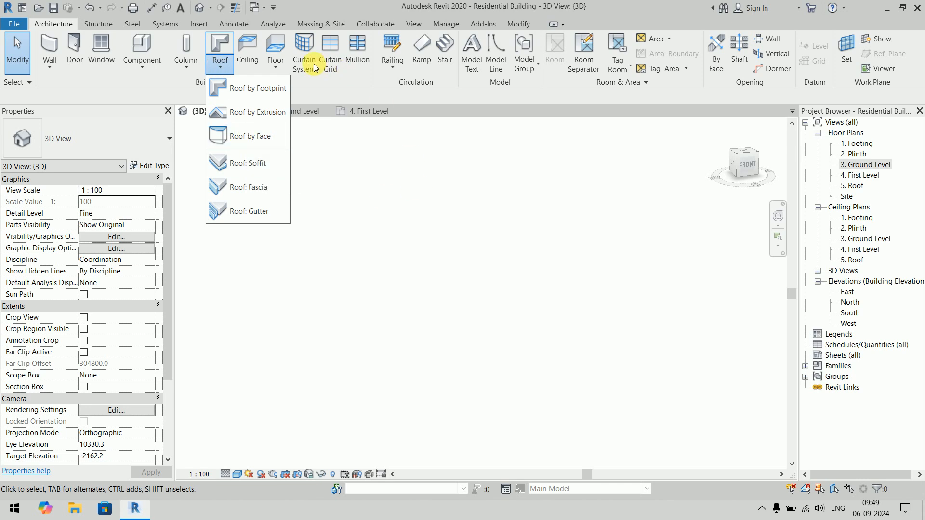
{"action": "left_click", "coordinate": [351, 174]}
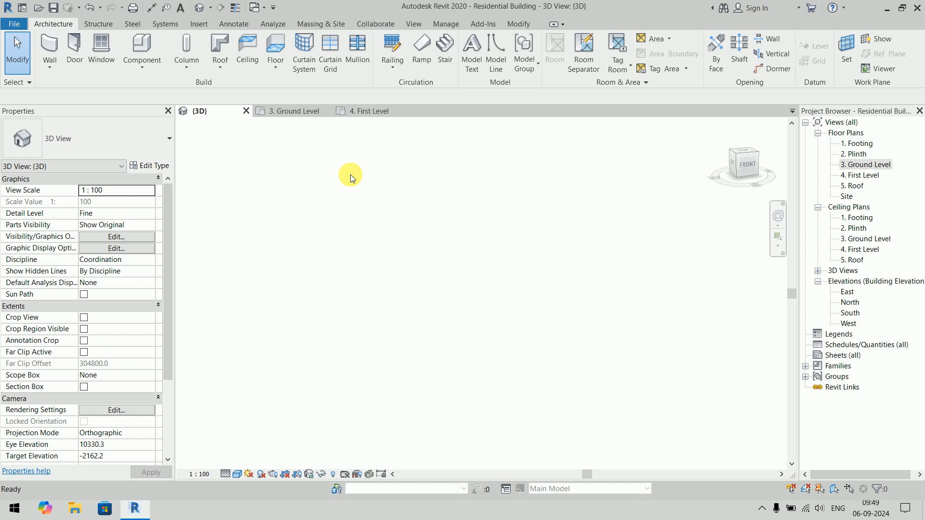
{"action": "left_click", "coordinate": [330, 24]}
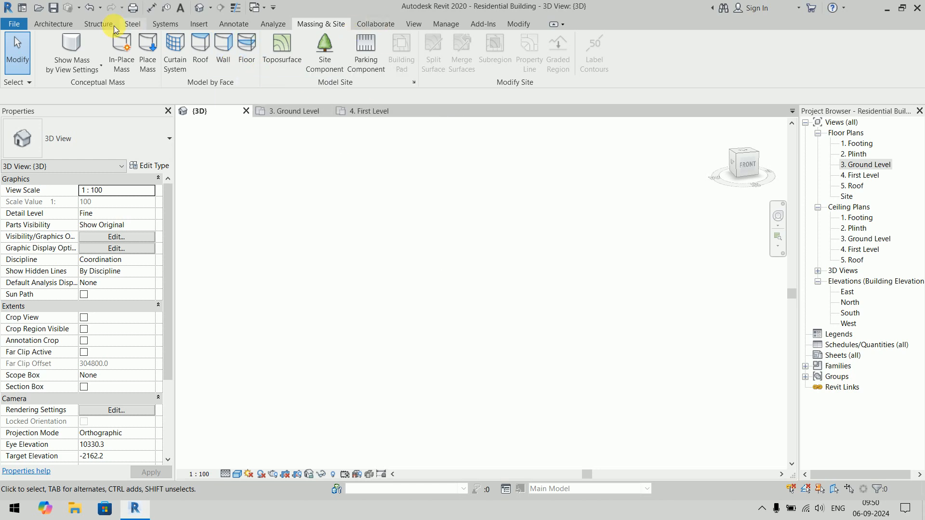
{"action": "left_click", "coordinate": [54, 24]}
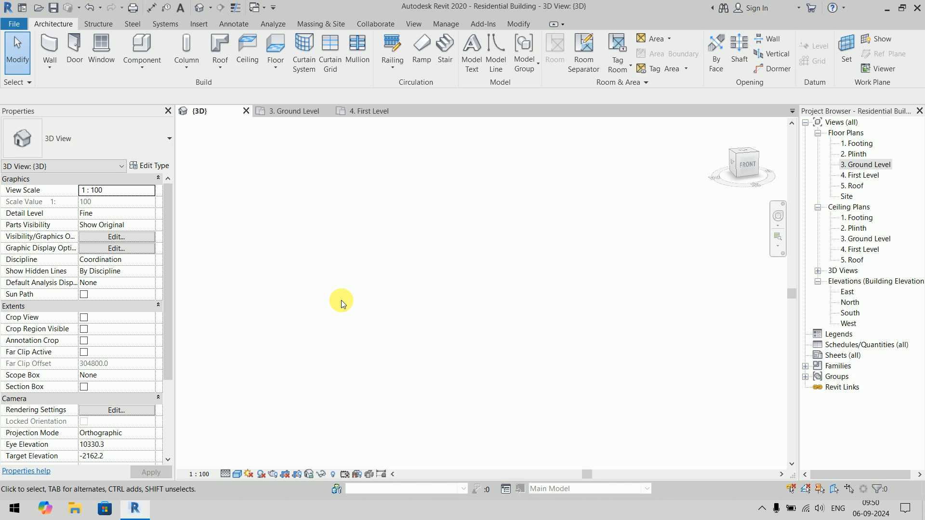
- Compare the availability of Wall Sweep and Wall Reveal in the 3D view and the Ground Level floor plan
{"action": "left_click", "coordinate": [45, 69]}
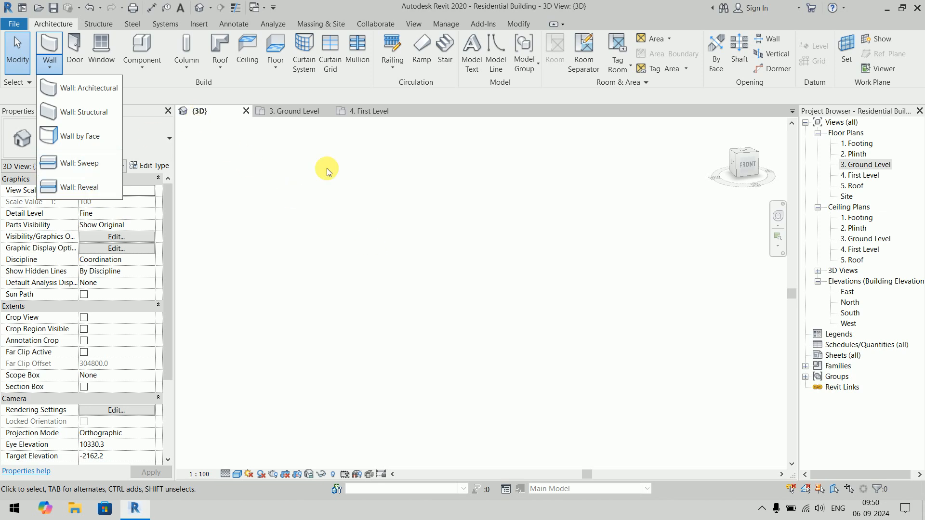
{"action": "left_click", "coordinate": [450, 167]}
{"action": "left_click", "coordinate": [292, 111]}
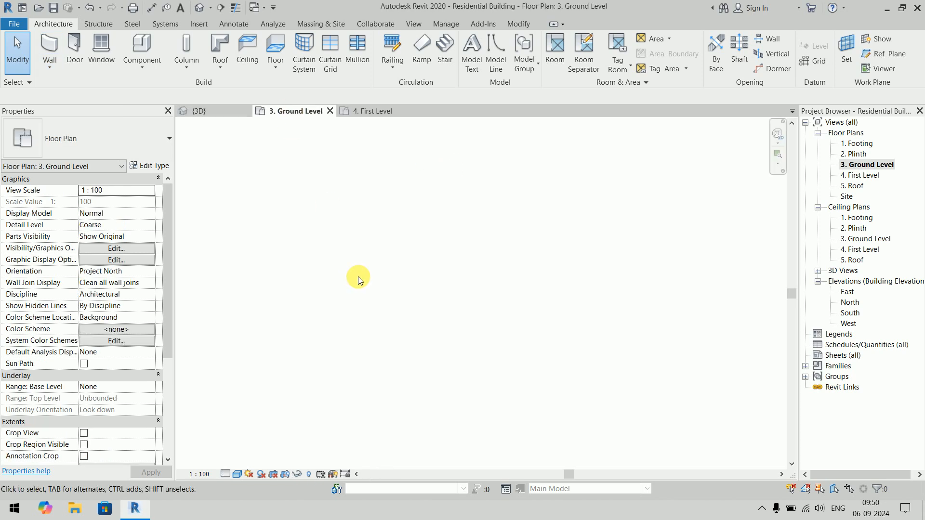
{"action": "left_click", "coordinate": [58, 71]}
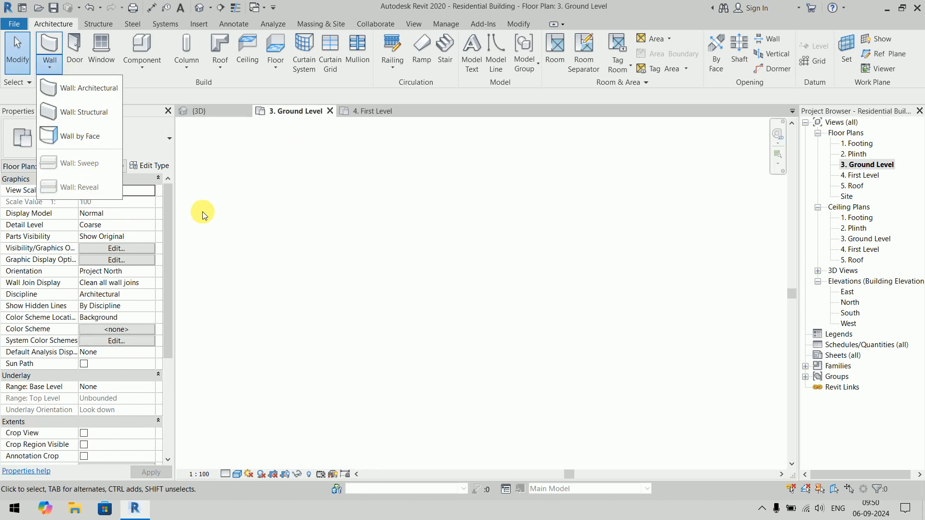
{"action": "left_click", "coordinate": [435, 235]}
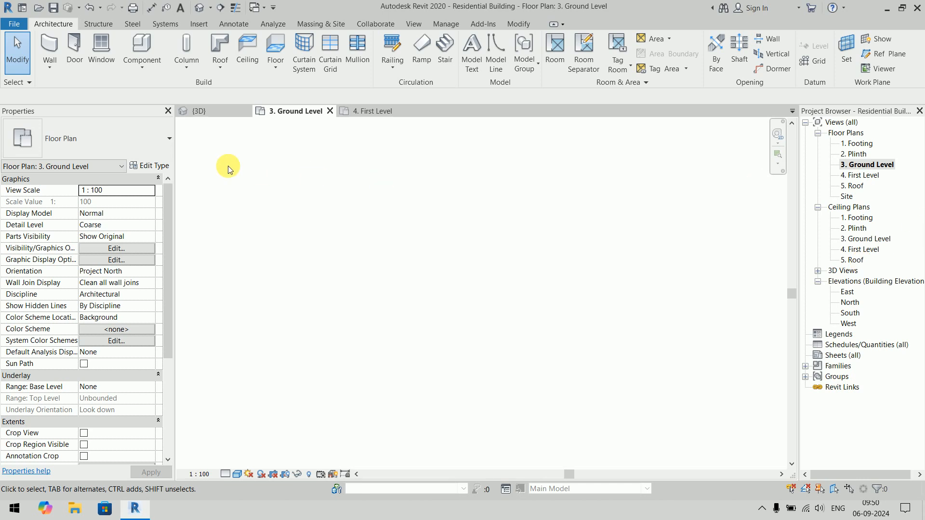
{"action": "left_click", "coordinate": [201, 112]}
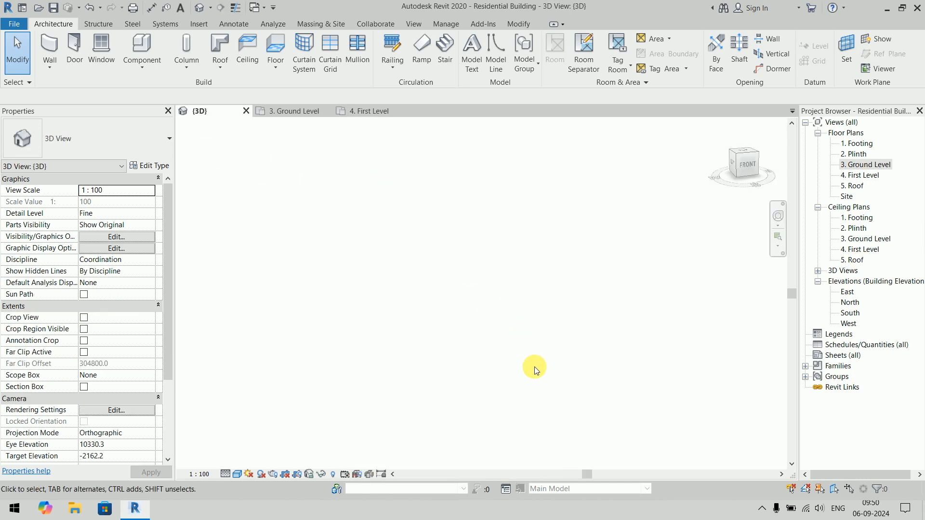
- Place a horizontal Cornice wall sweep on the upper-floor exterior wall just above the triple casement window
{"action": "left_click", "coordinate": [724, 139]}
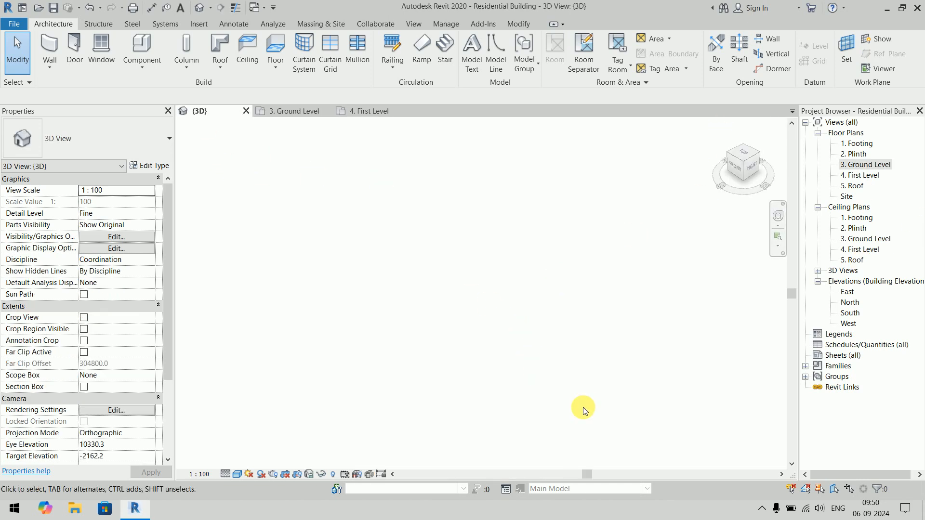
{"action": "scroll", "coordinate": [498, 367], "scroll_direction": "up", "scroll_amount": 6}
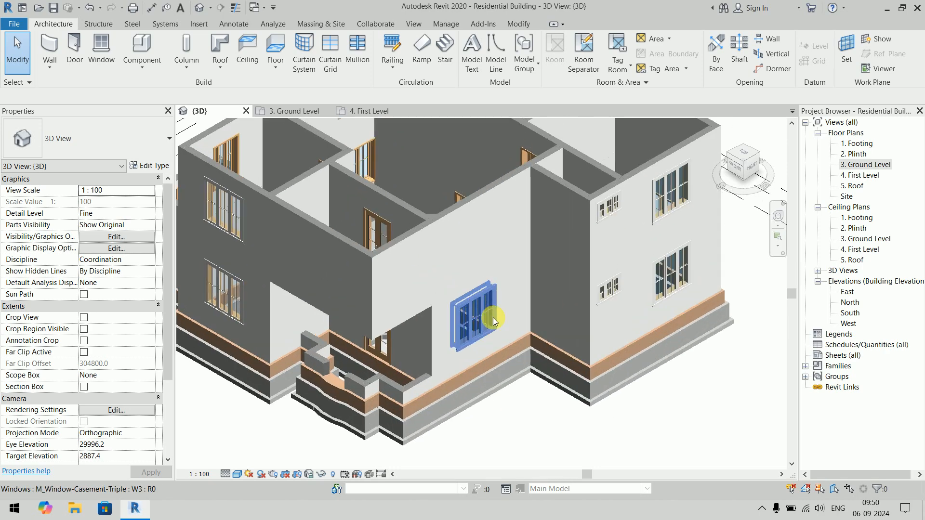
{"action": "middle_click_drag", "start_coordinate": [470, 330], "coordinate": [522, 245], "text": "shift"}
{"action": "scroll", "coordinate": [591, 251], "scroll_direction": "up", "scroll_amount": 2}
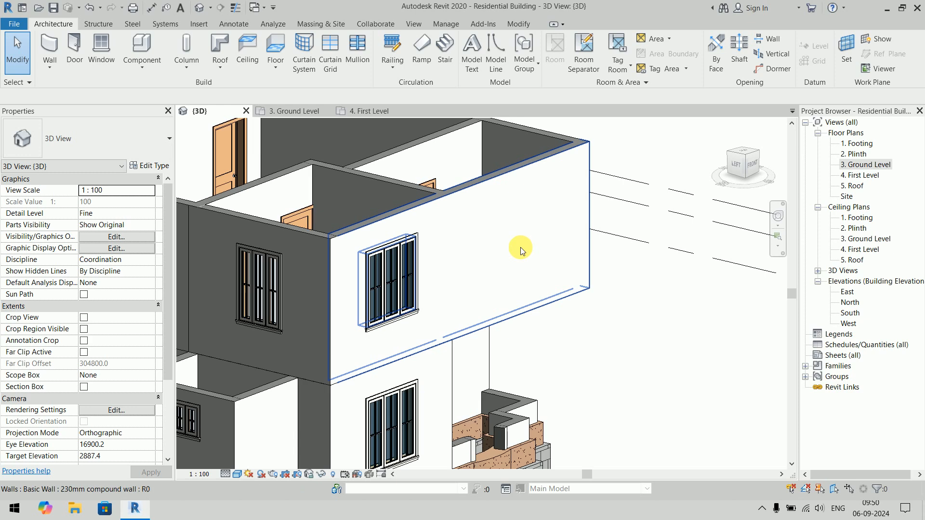
{"action": "scroll", "coordinate": [600, 267], "scroll_direction": "up", "scroll_amount": 2}
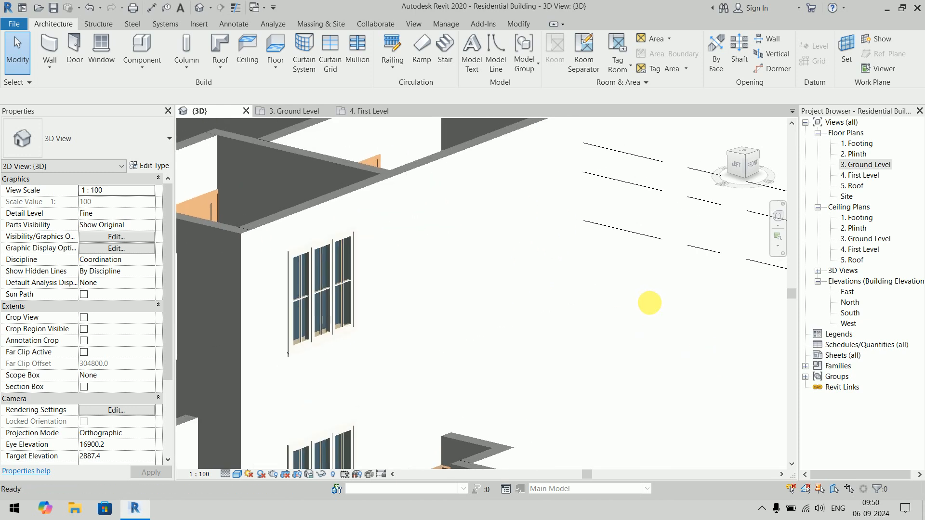
{"action": "middle_click_drag", "start_coordinate": [688, 334], "coordinate": [704, 358]}
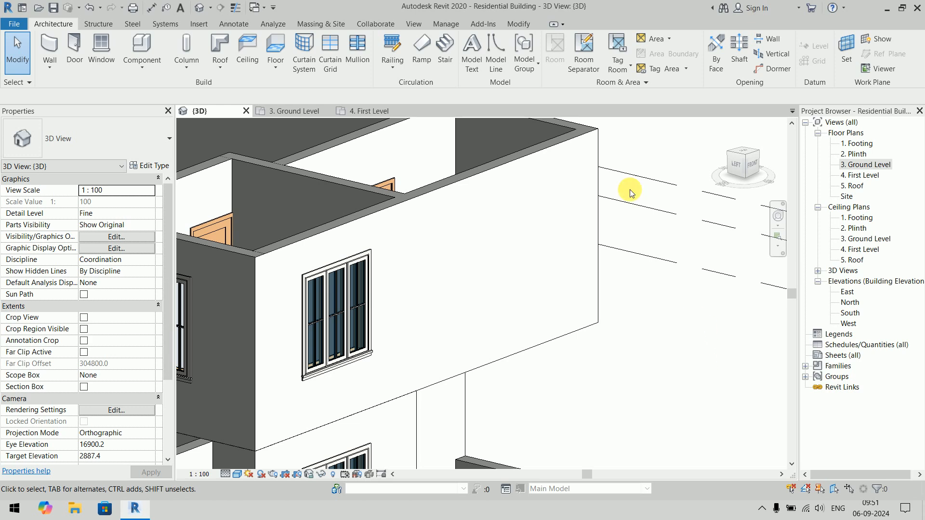
{"action": "left_click", "coordinate": [50, 67]}
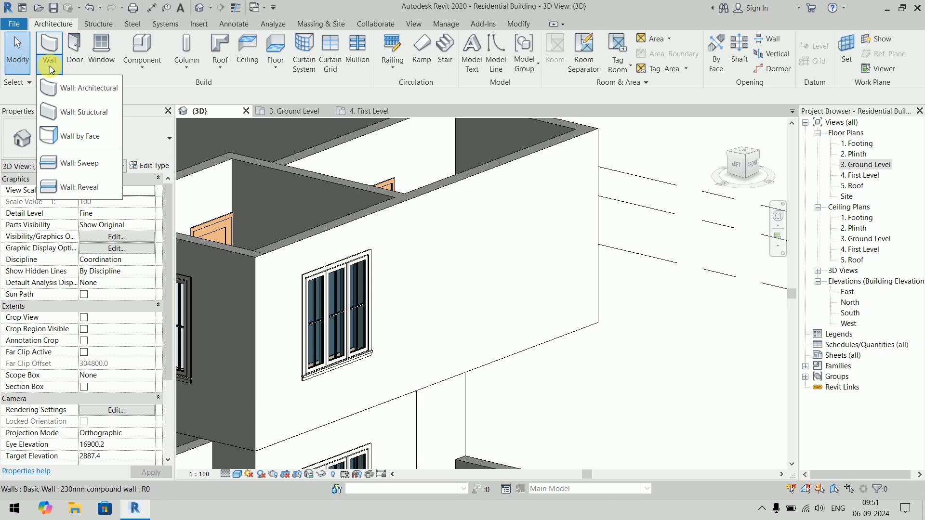
{"action": "left_click", "coordinate": [79, 162]}
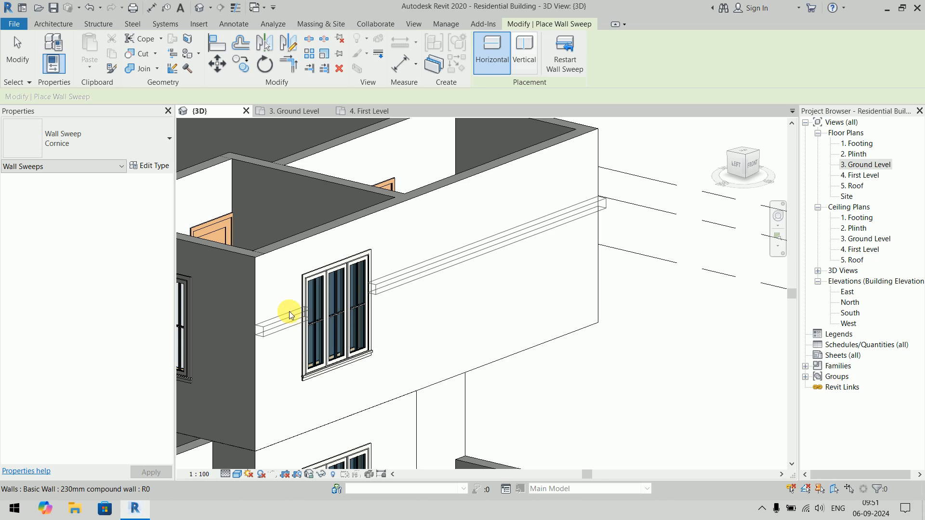
{"action": "left_click", "coordinate": [285, 273]}
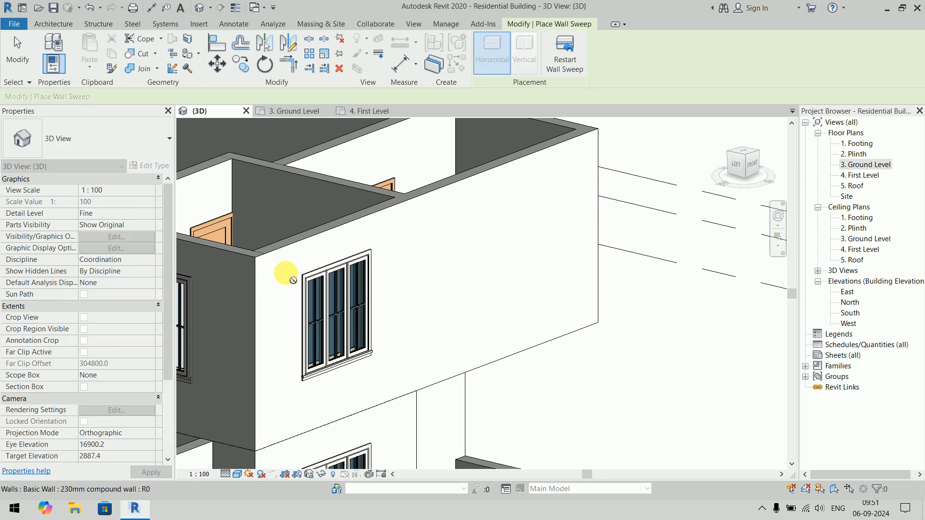
{"action": "left_click", "coordinate": [572, 54]}
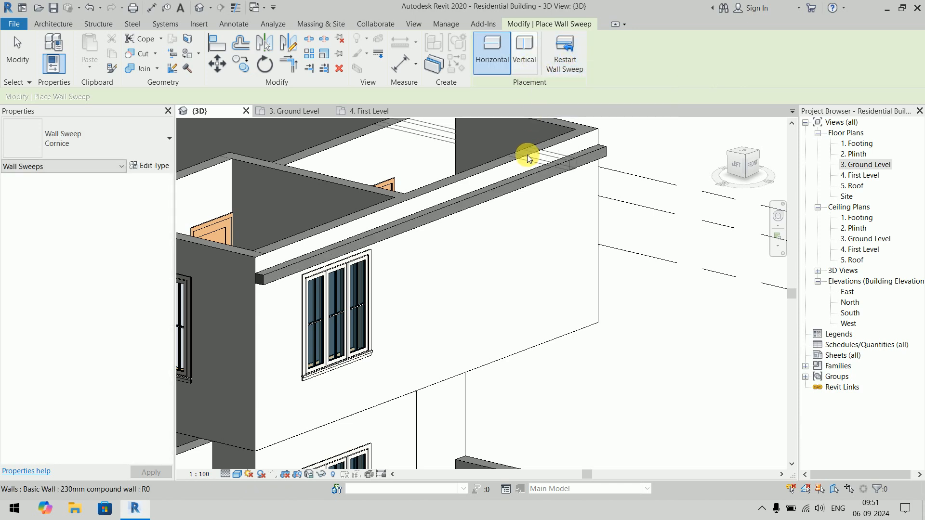
- Add vertical Cornice wall sweeps on both sides of the upper-floor triple casement window
{"action": "left_click", "coordinate": [528, 60]}
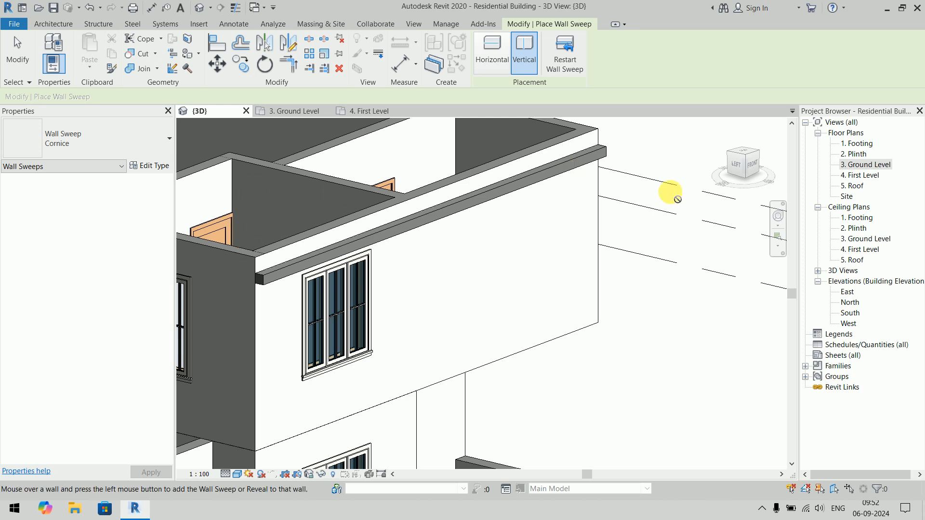
{"action": "scroll", "coordinate": [380, 270], "scroll_direction": "up", "scroll_amount": 2}
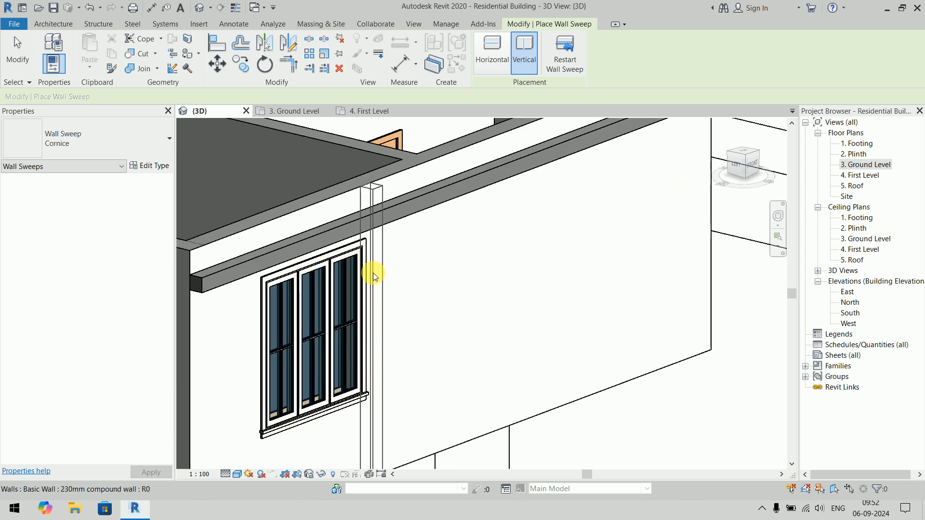
{"action": "left_click", "coordinate": [377, 276]}
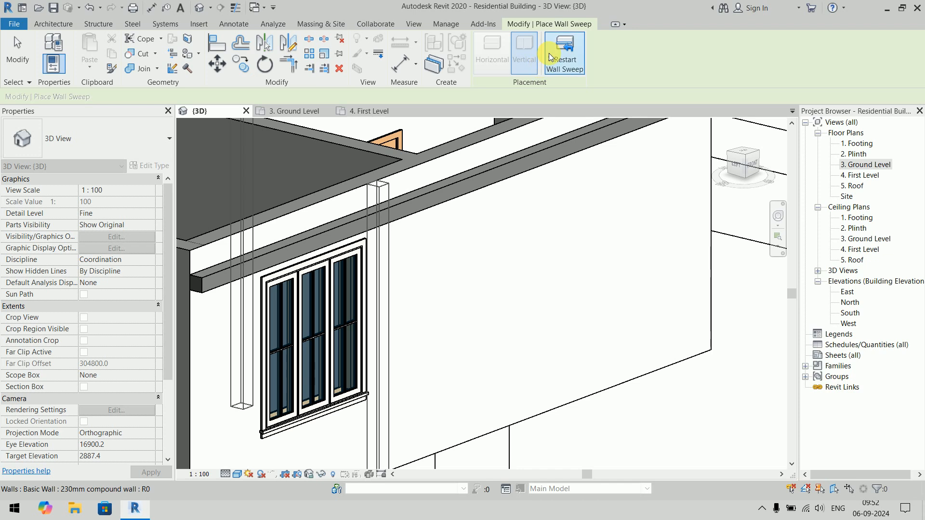
{"action": "left_click", "coordinate": [249, 291]}
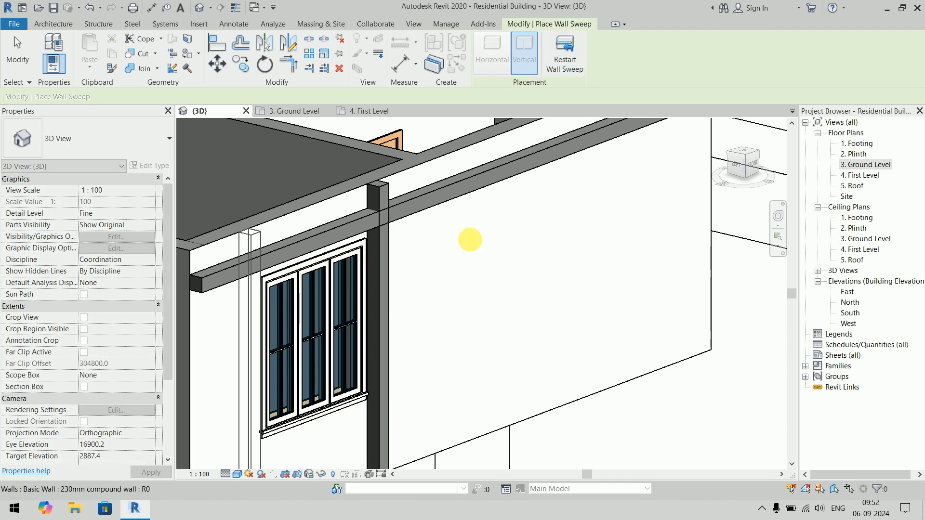
{"action": "left_click", "coordinate": [552, 71]}
{"action": "scroll", "coordinate": [594, 270], "scroll_direction": "down", "scroll_amount": 2}
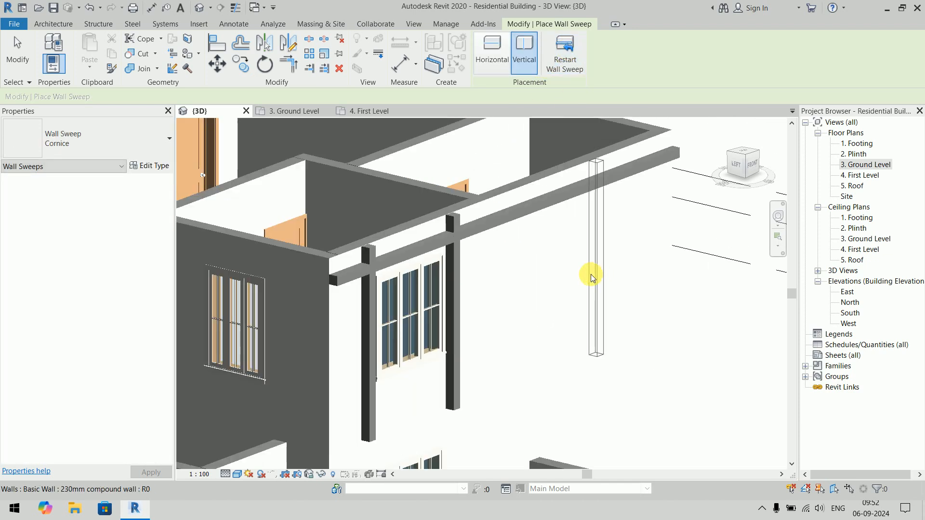
{"action": "key", "text": "Escape"}
- Shorten the horizontal cornice sweep at both ends so that it spans only between the two vertical sweeps
{"action": "left_click", "coordinate": [534, 212]}
{"action": "left_click_drag", "start_coordinate": [673, 155], "coordinate": [514, 240]}
{"action": "left_click_drag", "start_coordinate": [330, 284], "coordinate": [372, 278]}
- Shorten the vertical cornice sweep nearest the wall corner at both ends to about 1900 mm, matching the window surround
{"action": "left_click", "coordinate": [370, 430]}
{"action": "left_click_drag", "start_coordinate": [369, 440], "coordinate": [374, 337]}
{"action": "left_click_drag", "start_coordinate": [367, 243], "coordinate": [368, 259]}
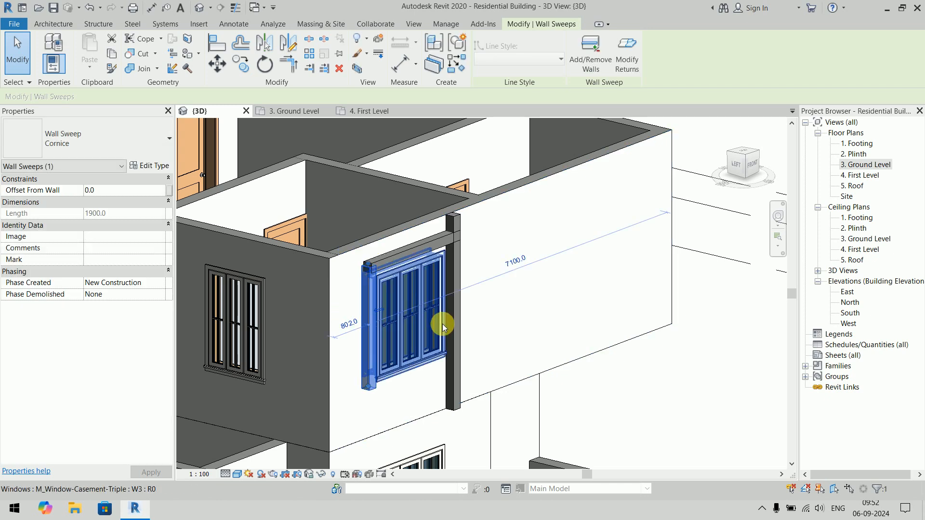
{"action": "key", "text": "Escape"}
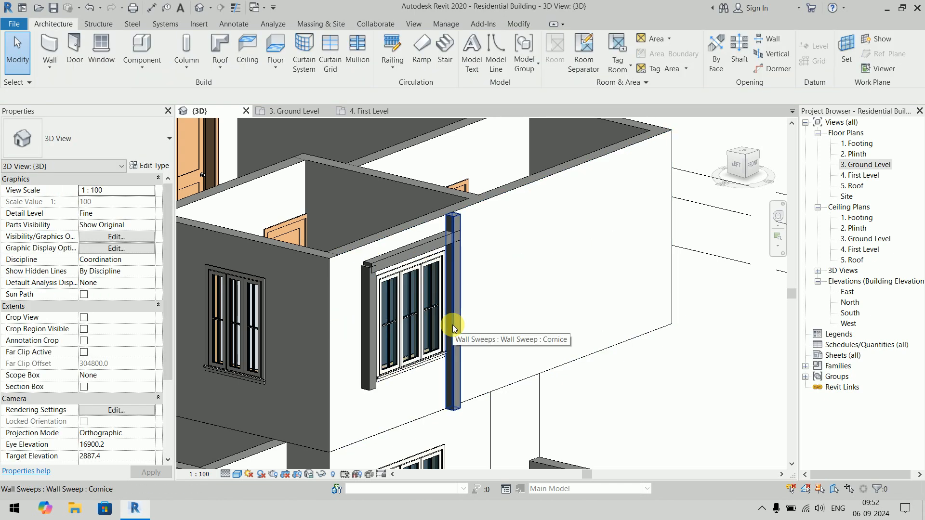
{"action": "scroll", "coordinate": [407, 307], "scroll_direction": "up", "scroll_amount": 6}
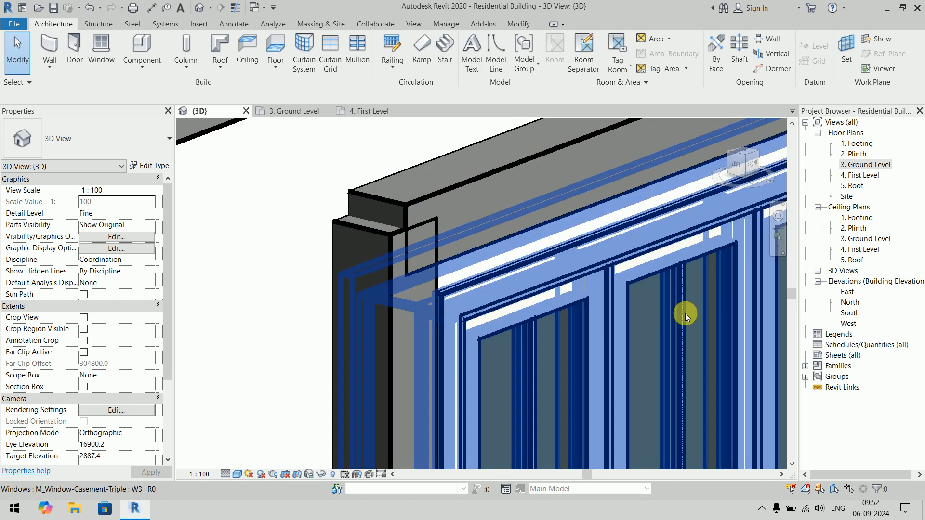
{"action": "scroll", "coordinate": [660, 328], "scroll_direction": "down", "scroll_amount": 5}
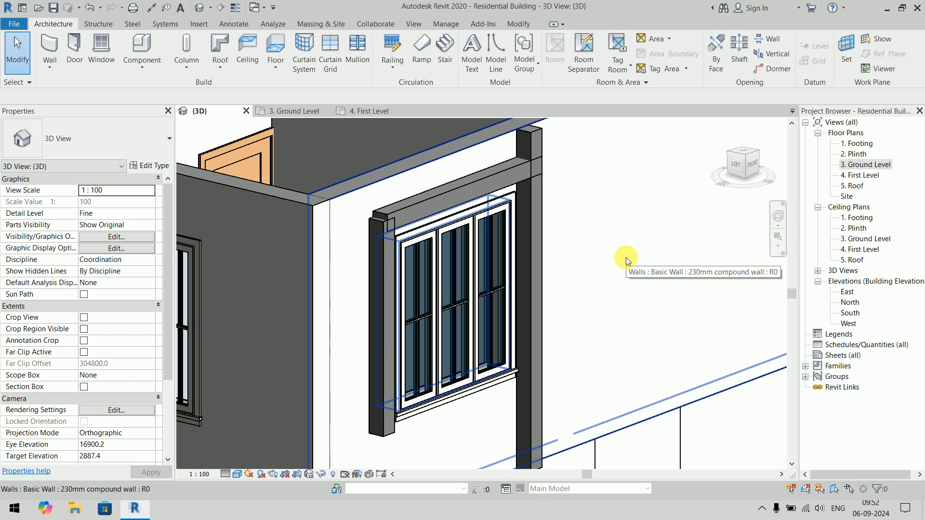
{"action": "scroll", "coordinate": [606, 214], "scroll_direction": "down", "scroll_amount": 3}
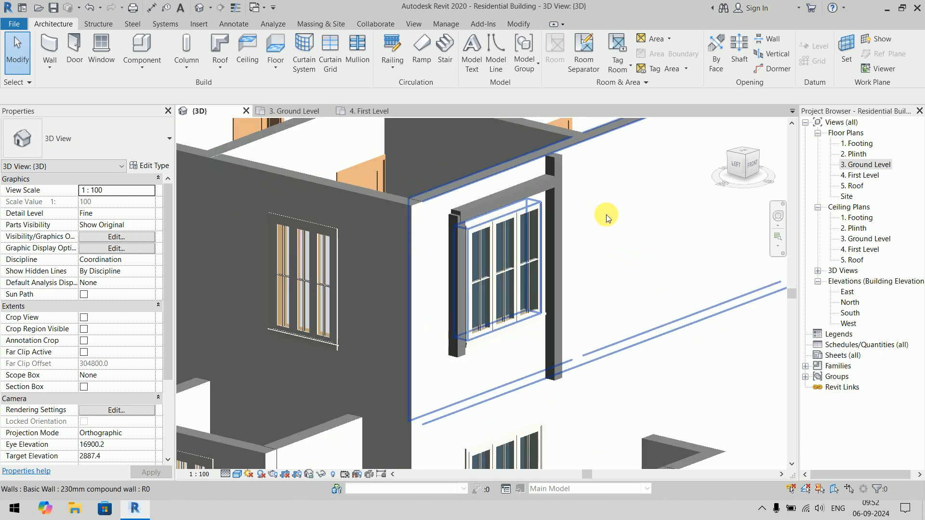
{"action": "middle_click_drag", "start_coordinate": [606, 214], "coordinate": [460, 299]}
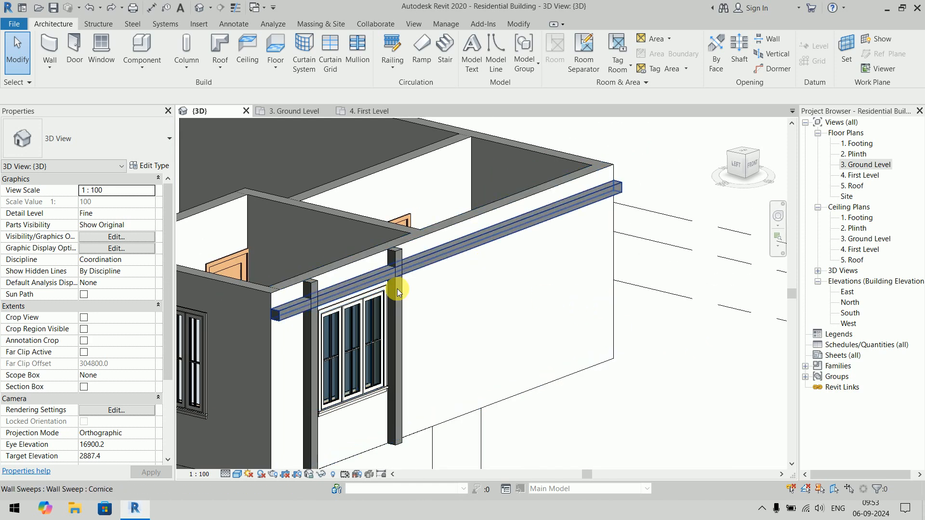
{"action": "scroll", "coordinate": [267, 322], "scroll_direction": "up", "scroll_amount": 3}
{"action": "scroll", "coordinate": [290, 242], "scroll_direction": "down", "scroll_amount": 2}
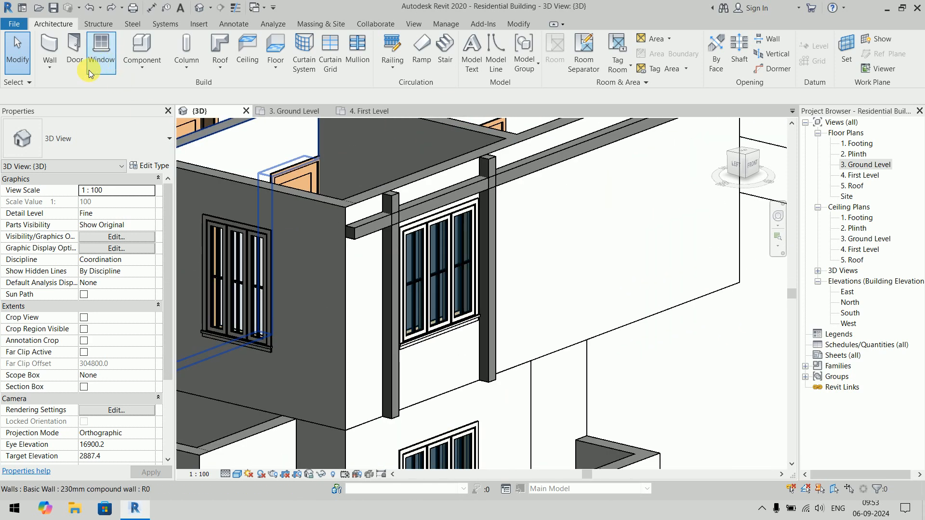
{"action": "left_click", "coordinate": [50, 67]}
{"action": "left_click", "coordinate": [73, 164]}
{"action": "left_click", "coordinate": [522, 58]}
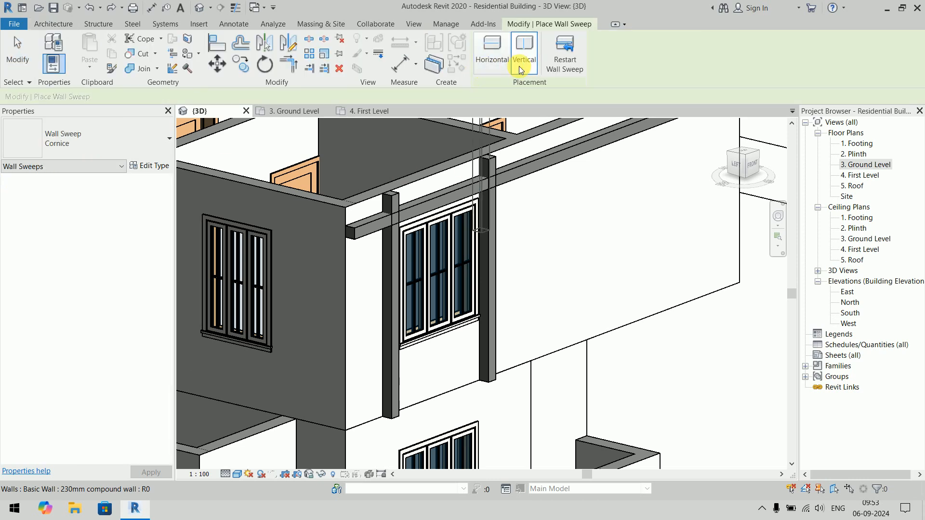
{"action": "left_click", "coordinate": [522, 70]}
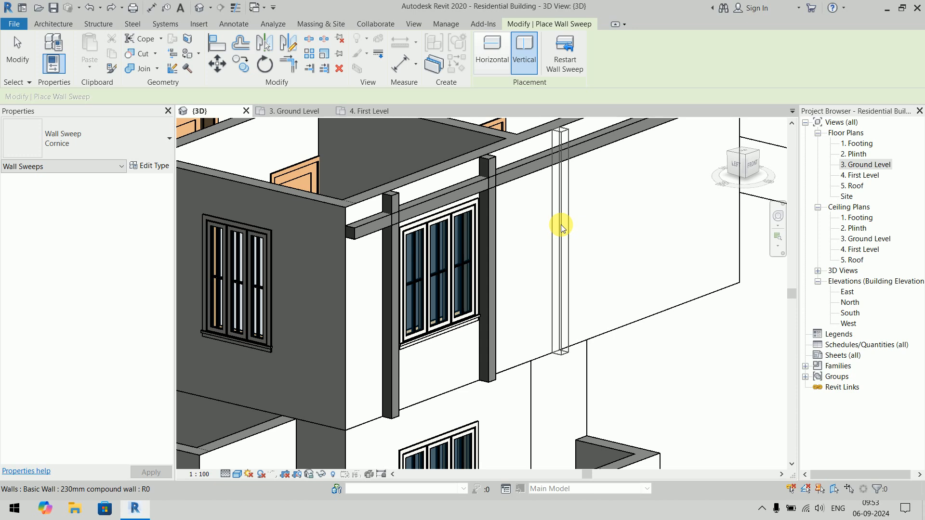
{"action": "key", "text": "Escape"}
{"action": "key", "text": "Escape"}
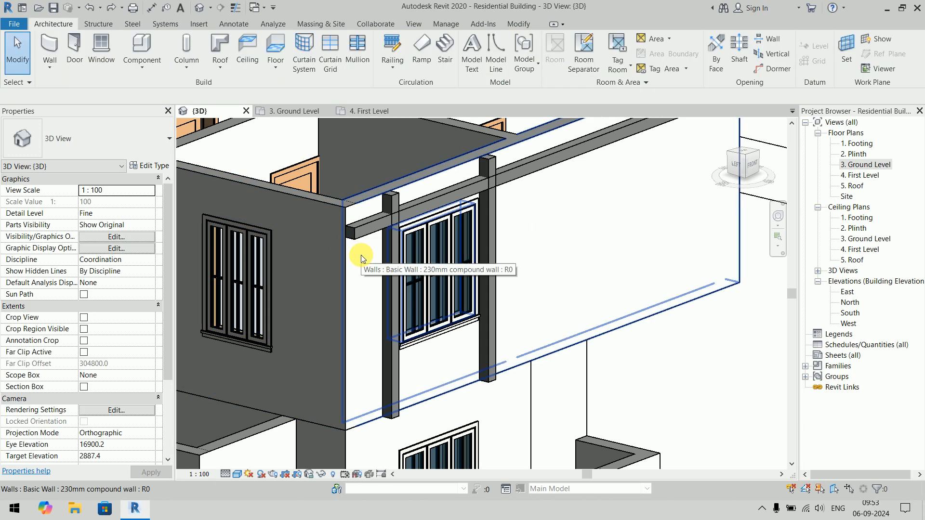
{"action": "middle_click_drag", "start_coordinate": [330, 262], "coordinate": [272, 257]}
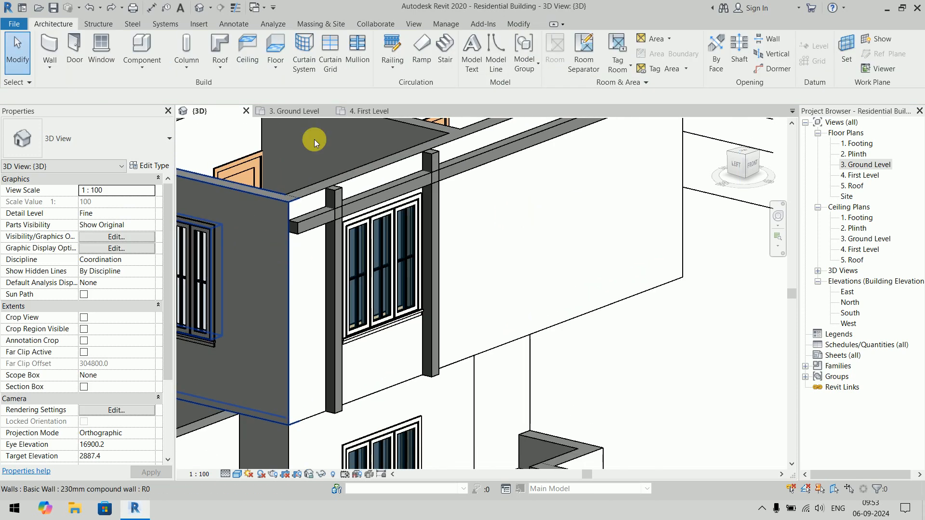
{"action": "left_click", "coordinate": [49, 65]}
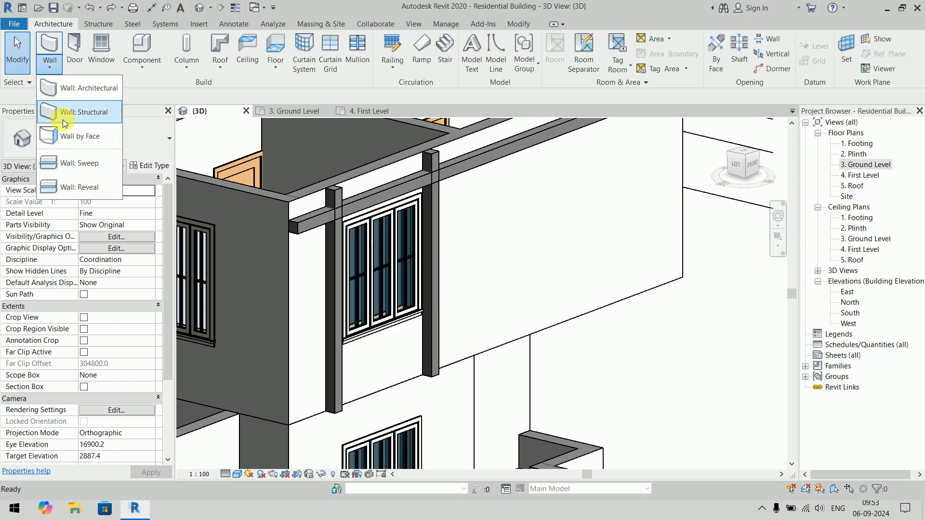
{"action": "left_click", "coordinate": [85, 90]}
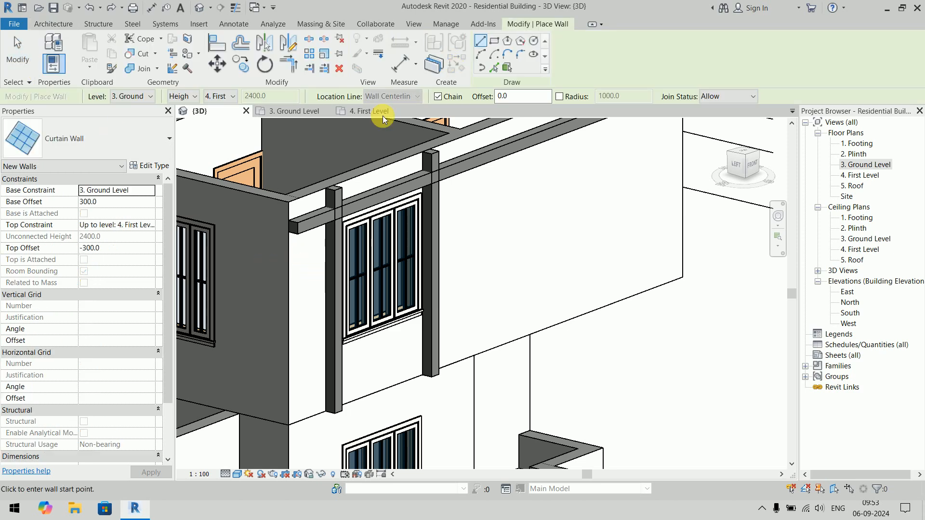
{"action": "key", "text": "Escape"}
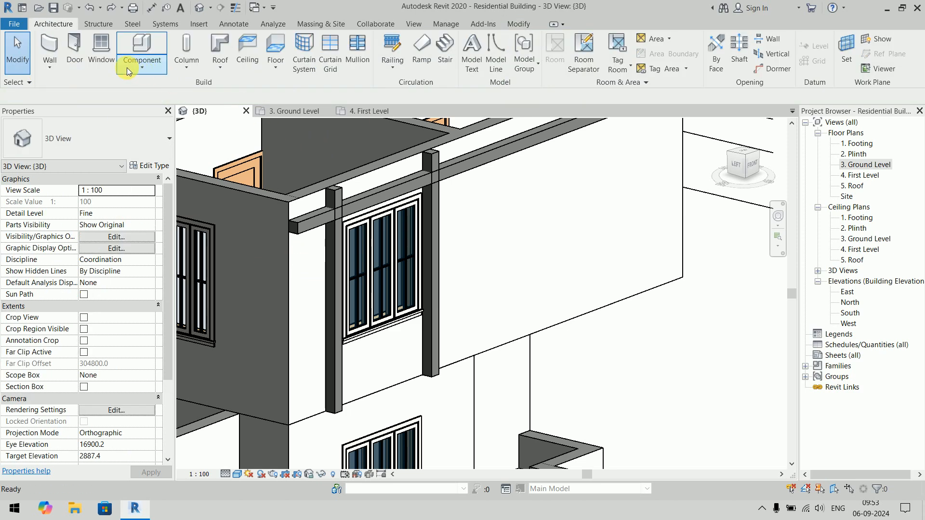
- Place a horizontal Cornice wall sweep about 1800 mm above First Level on the front wall and continue it around the corner onto the side wall
{"action": "left_click", "coordinate": [54, 66]}
{"action": "left_click", "coordinate": [88, 161]}
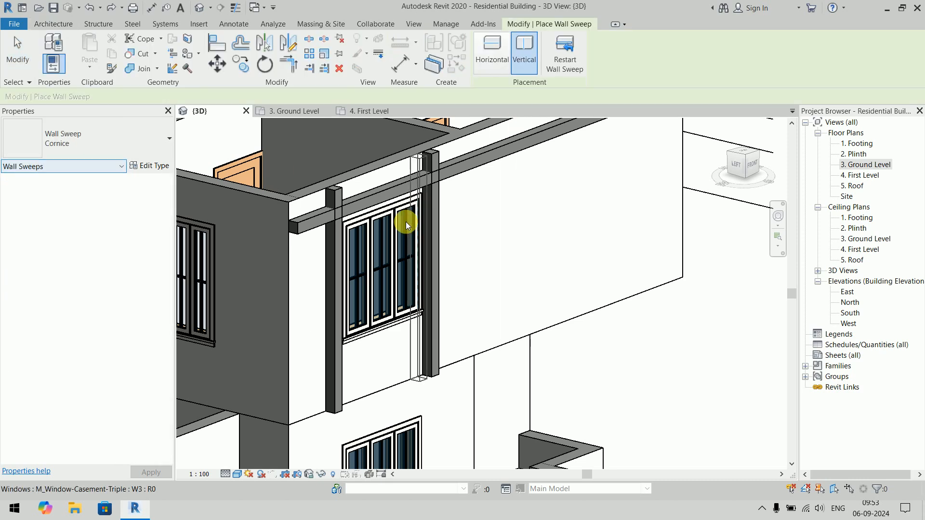
{"action": "left_click", "coordinate": [492, 53]}
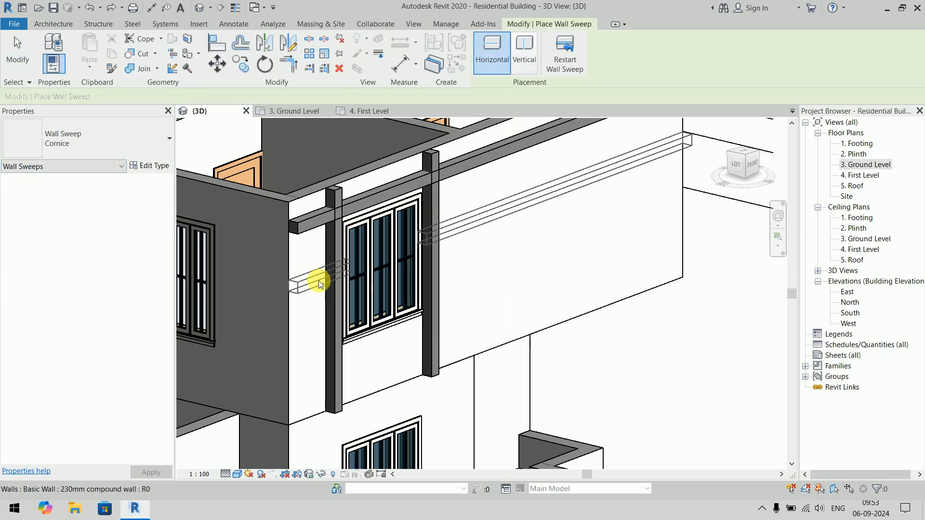
{"action": "left_click", "coordinate": [319, 283]}
{"action": "left_click", "coordinate": [564, 62]}
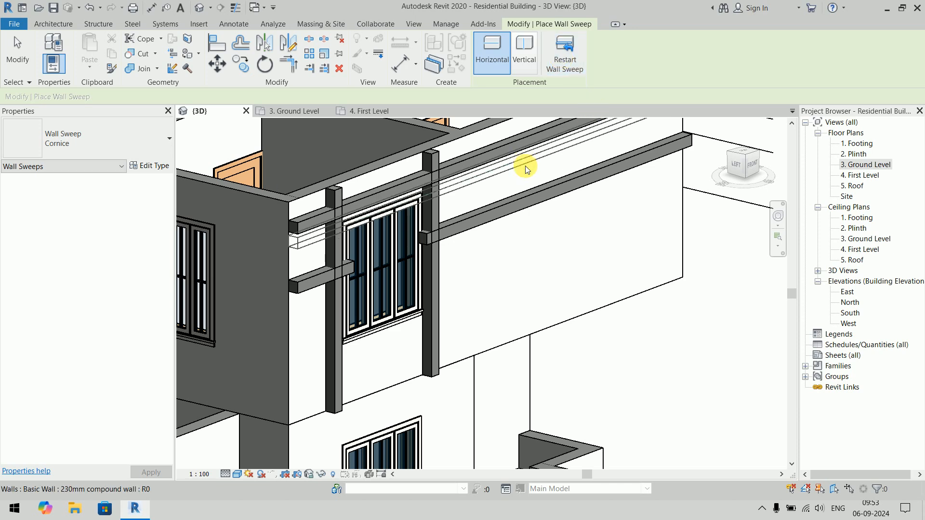
{"action": "middle_click_drag", "start_coordinate": [541, 179], "coordinate": [774, 194]}
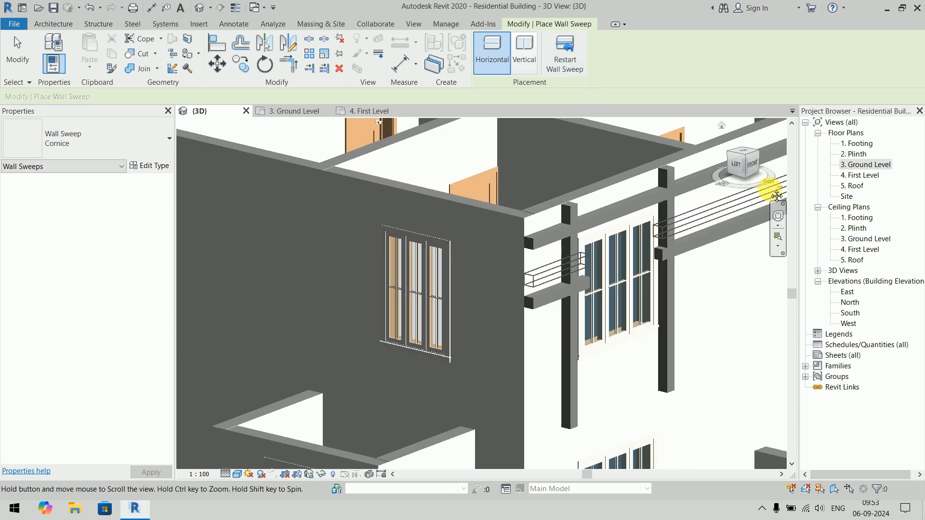
{"action": "left_click", "coordinate": [493, 297]}
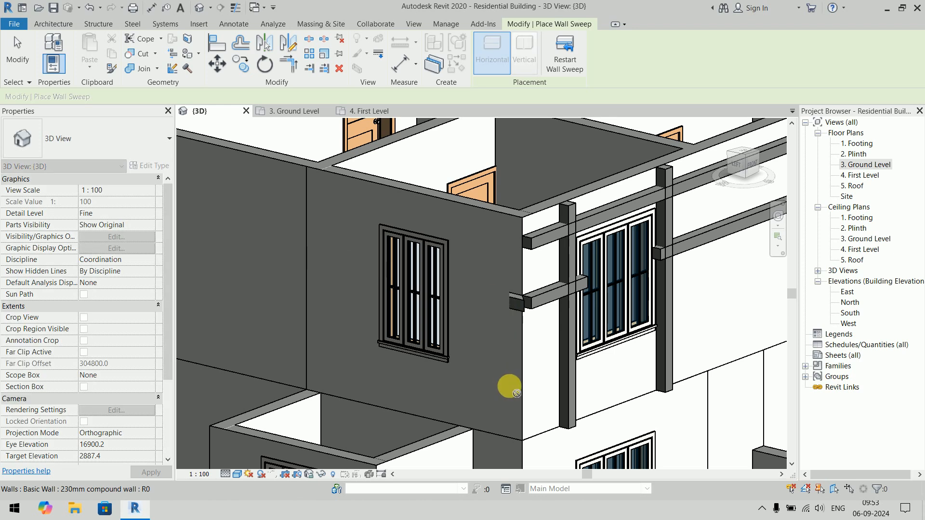
- Add a second, lower horizontal Cornice wall sweep that runs around the upper-floor corner on both the front and side walls
{"action": "left_click", "coordinate": [570, 60]}
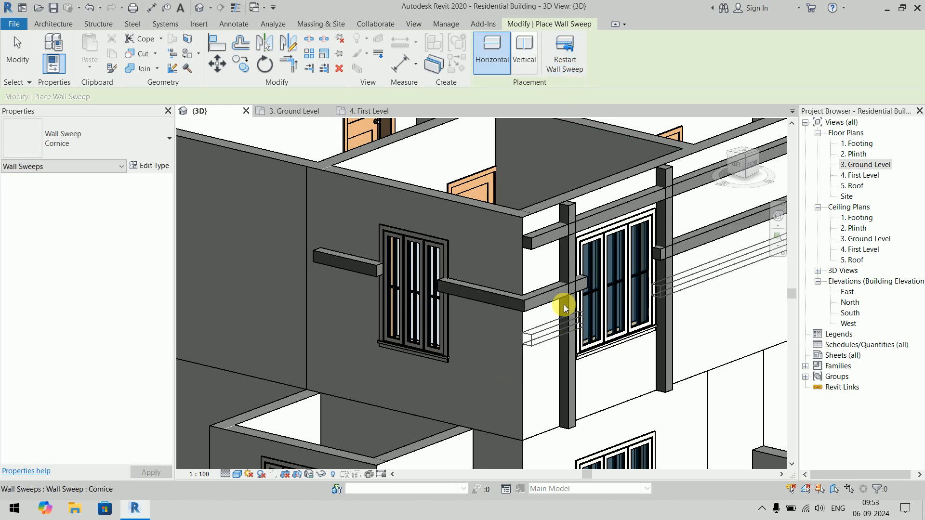
{"action": "left_click", "coordinate": [449, 279]}
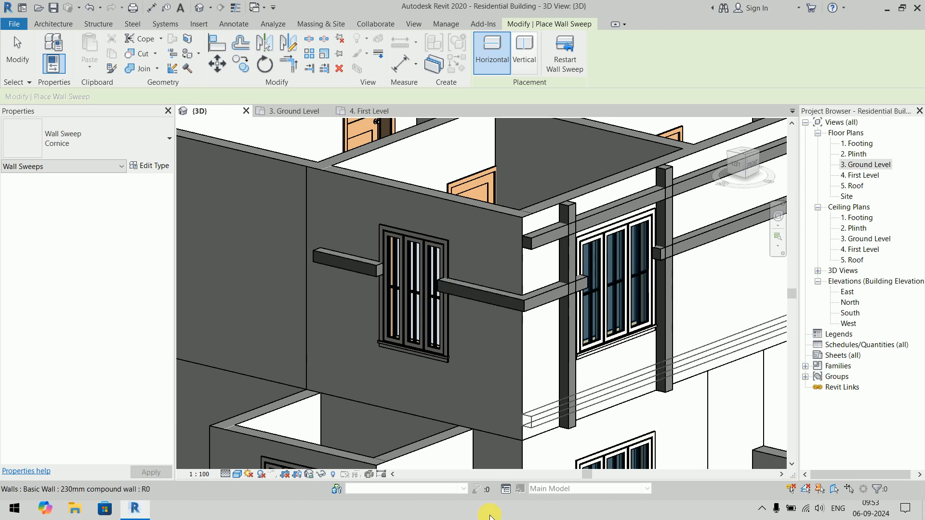
{"action": "left_click", "coordinate": [509, 352]}
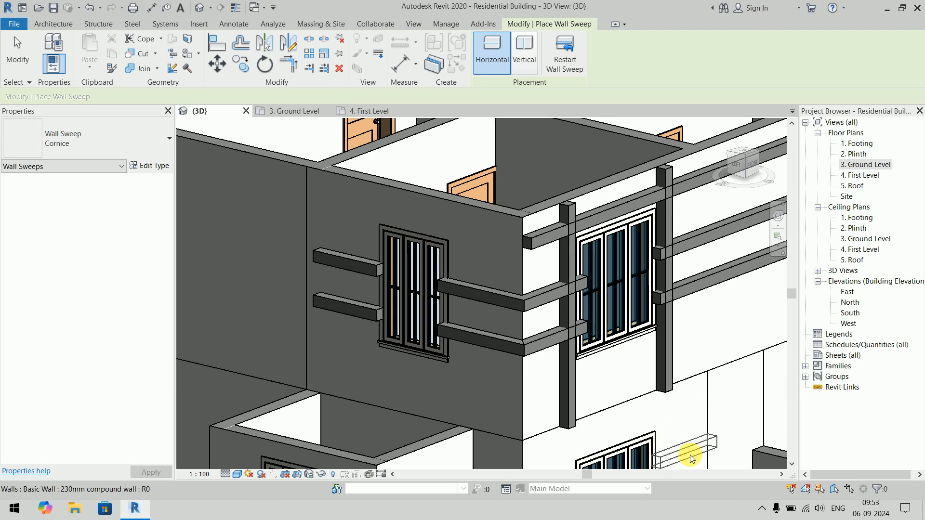
{"action": "scroll", "coordinate": [501, 401], "scroll_direction": "down", "scroll_amount": 2}
{"action": "middle_click_drag", "start_coordinate": [541, 381], "coordinate": [321, 352]}
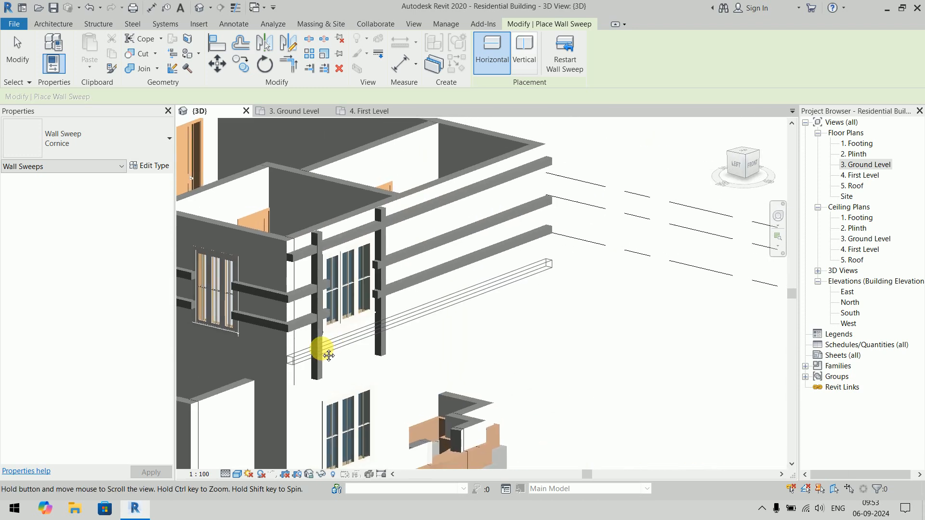
{"action": "middle_click_drag", "start_coordinate": [526, 346], "coordinate": [622, 357]}
{"action": "key", "text": "Escape"}
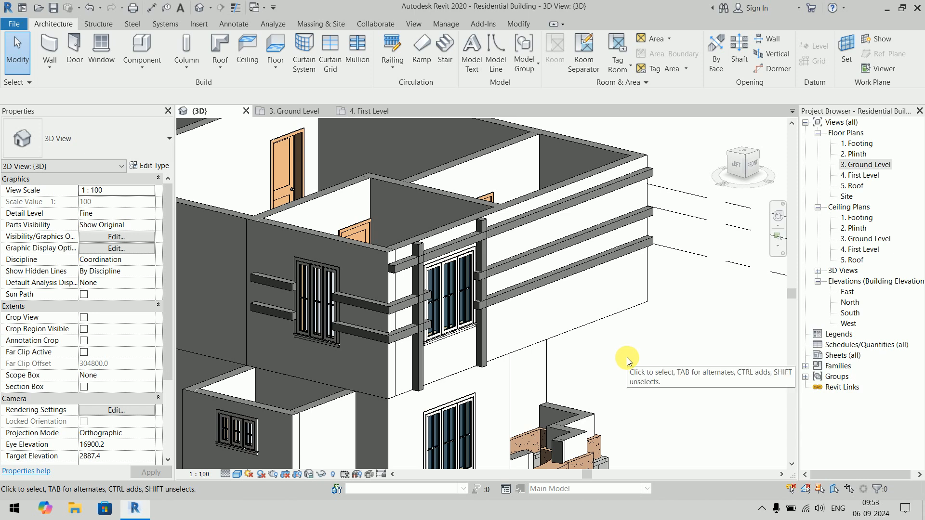
- Try the profile M_C Shapes-Profile : C250X30 on the Cornice wall sweep type and inspect the sweeps around both windows
{"action": "scroll", "coordinate": [380, 303], "scroll_direction": "up", "scroll_amount": 5}
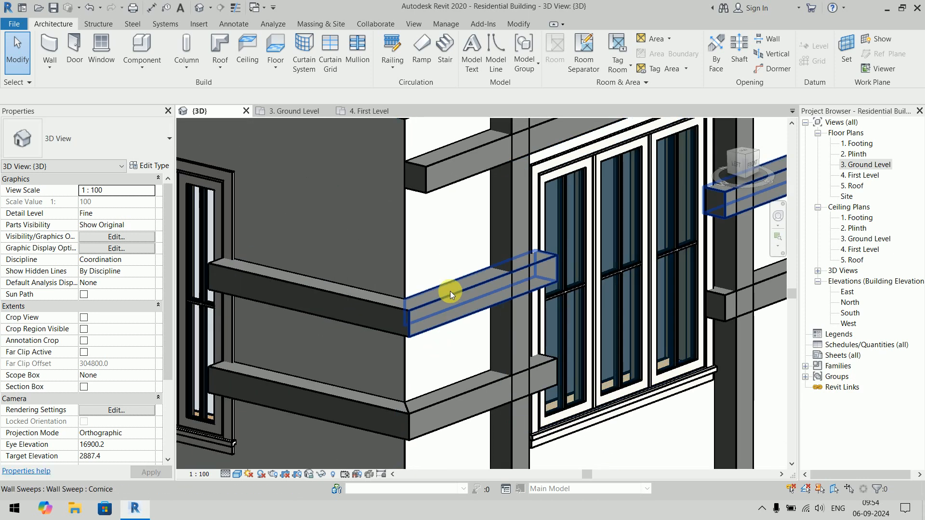
{"action": "left_click", "coordinate": [450, 290]}
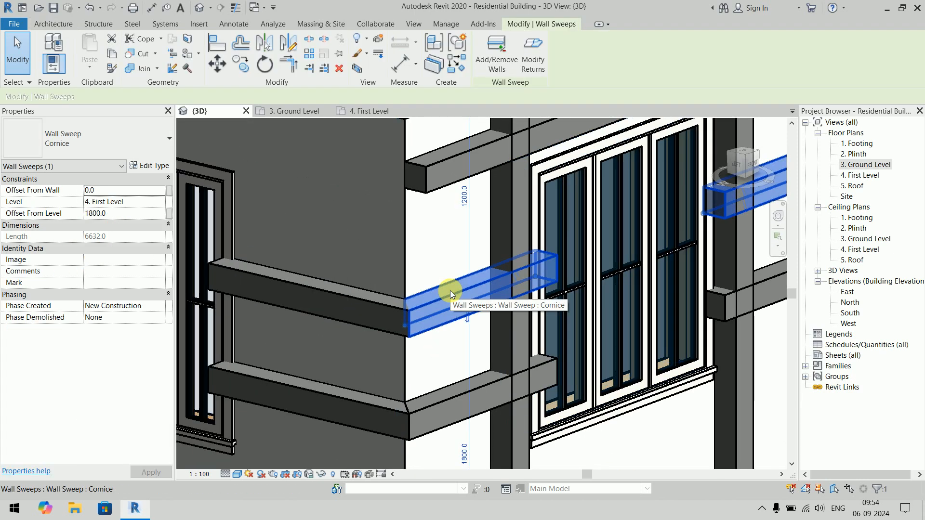
{"action": "left_click", "coordinate": [153, 166]}
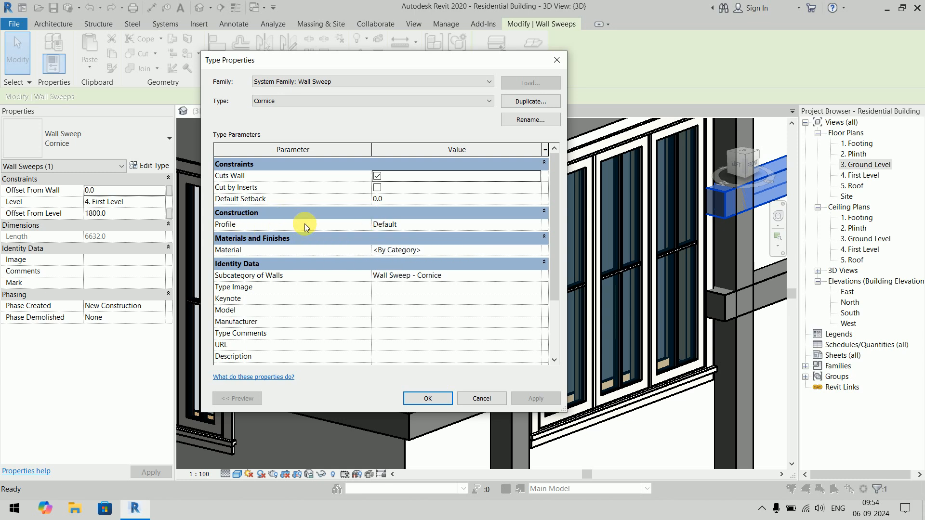
{"action": "left_click", "coordinate": [536, 225]}
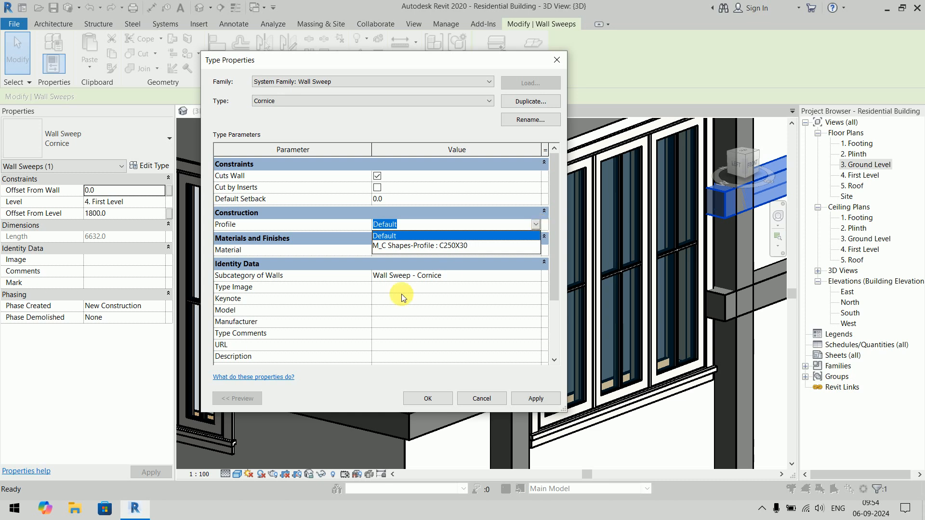
{"action": "left_click", "coordinate": [438, 247]}
{"action": "left_click", "coordinate": [437, 395]}
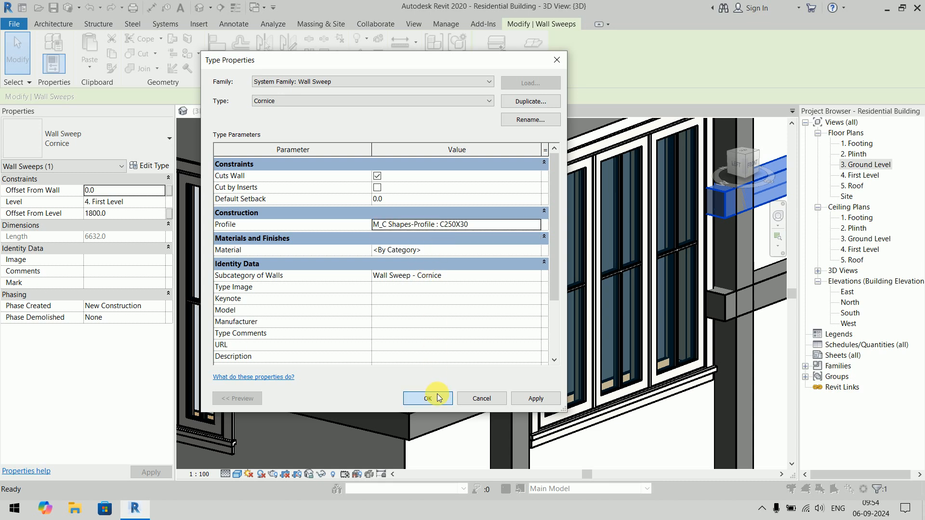
{"action": "scroll", "coordinate": [438, 394], "scroll_direction": "down", "scroll_amount": 2}
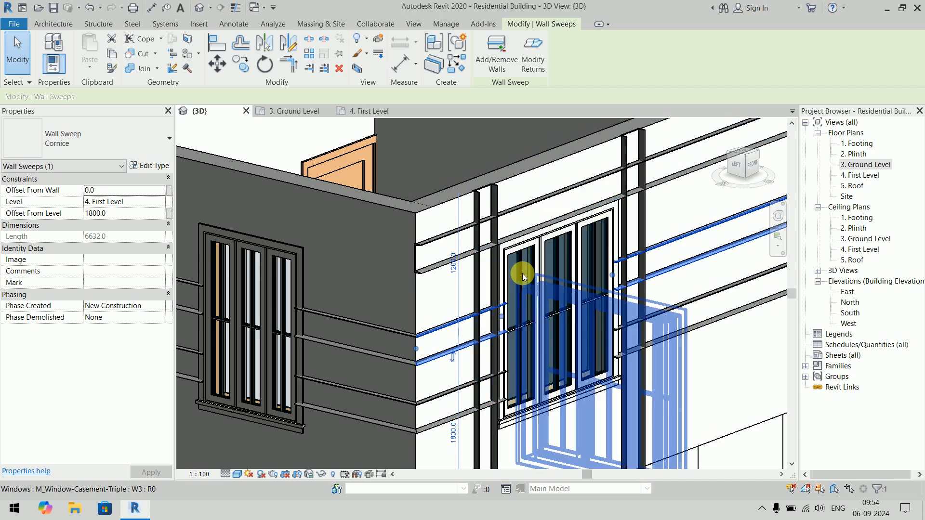
{"action": "scroll", "coordinate": [441, 232], "scroll_direction": "up", "scroll_amount": 4}
{"action": "scroll", "coordinate": [331, 233], "scroll_direction": "down", "scroll_amount": 5}
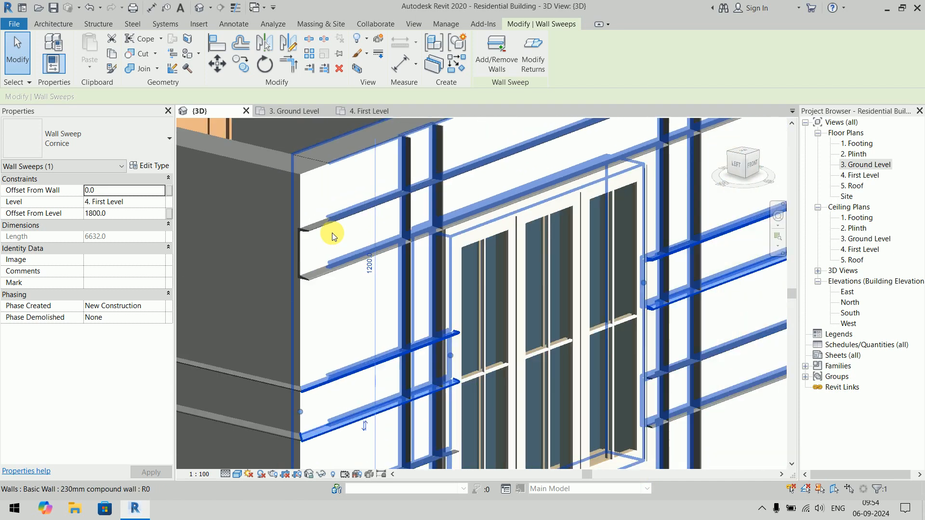
{"action": "middle_click_drag", "start_coordinate": [356, 241], "coordinate": [453, 260]}
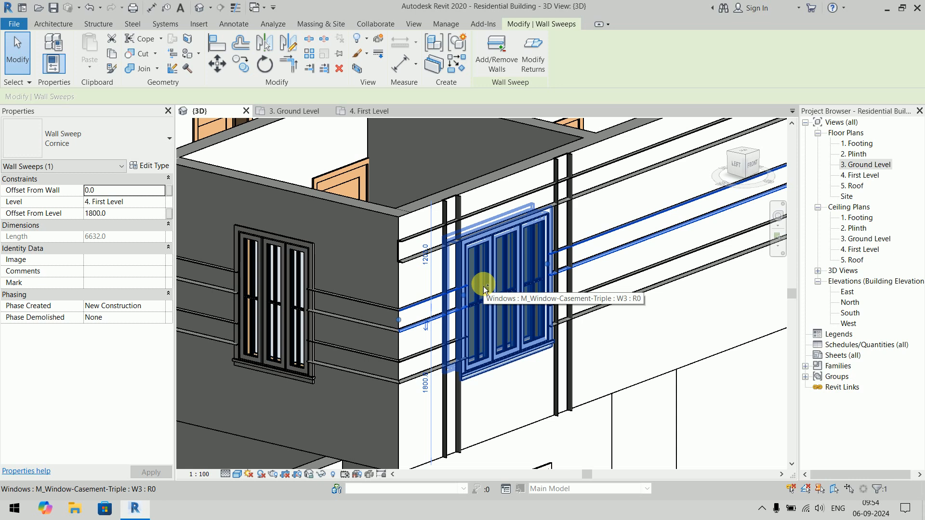
{"action": "key", "text": "Escape"}
- Check the Profile setting in the type properties of the upper of the two corner-wrapping cornice sweeps
{"action": "scroll", "coordinate": [484, 285], "scroll_direction": "up", "scroll_amount": 4}
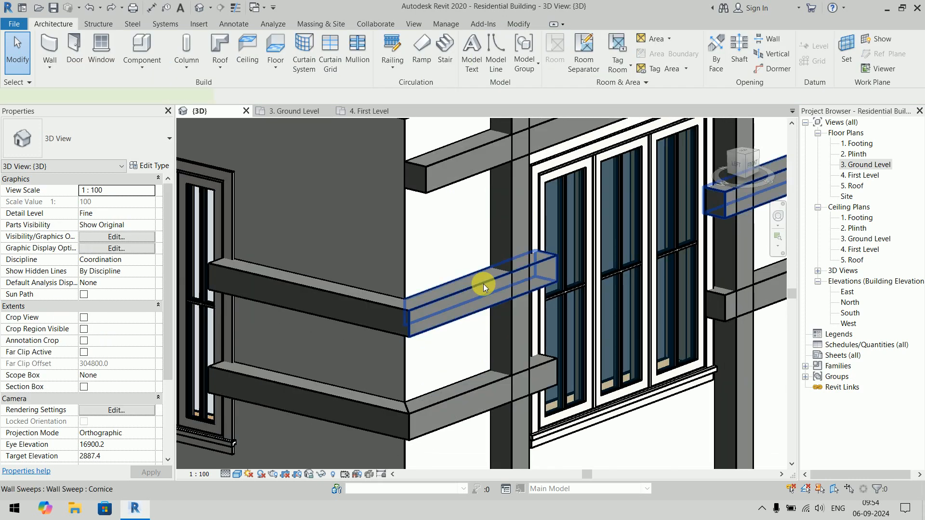
{"action": "left_click", "coordinate": [484, 284]}
{"action": "left_click", "coordinate": [150, 165]}
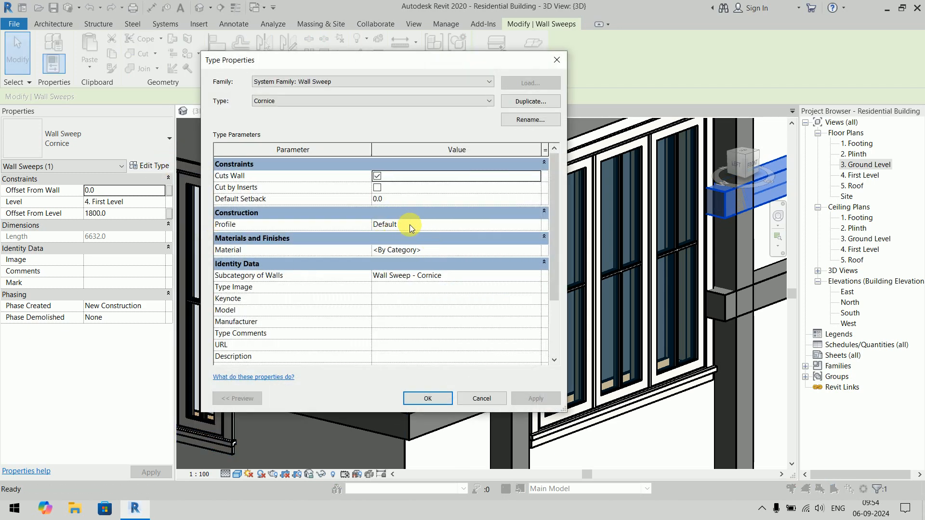
{"action": "key", "text": "Escape"}
{"action": "key", "text": "Escape"}
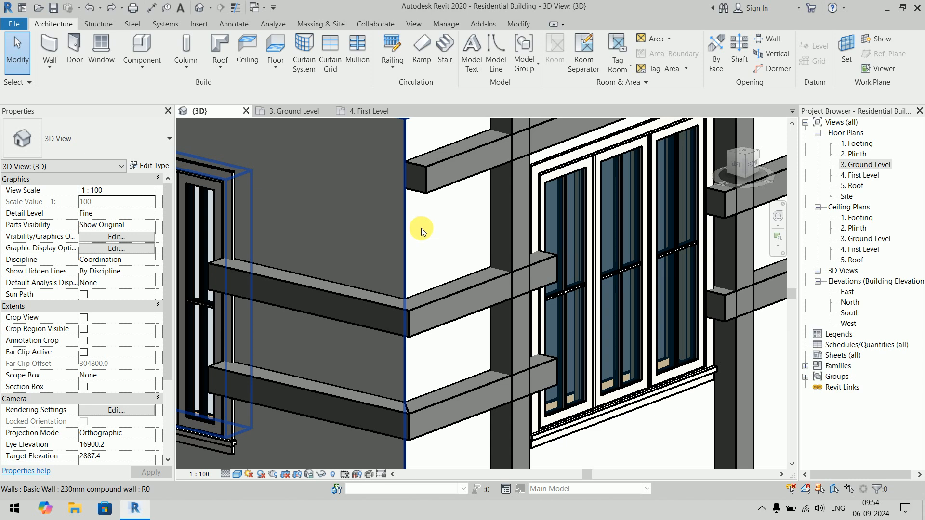
- Browse the wall profile families in the US Metric Profiles library as large thumbnails without loading any
{"action": "left_click", "coordinate": [206, 24]}
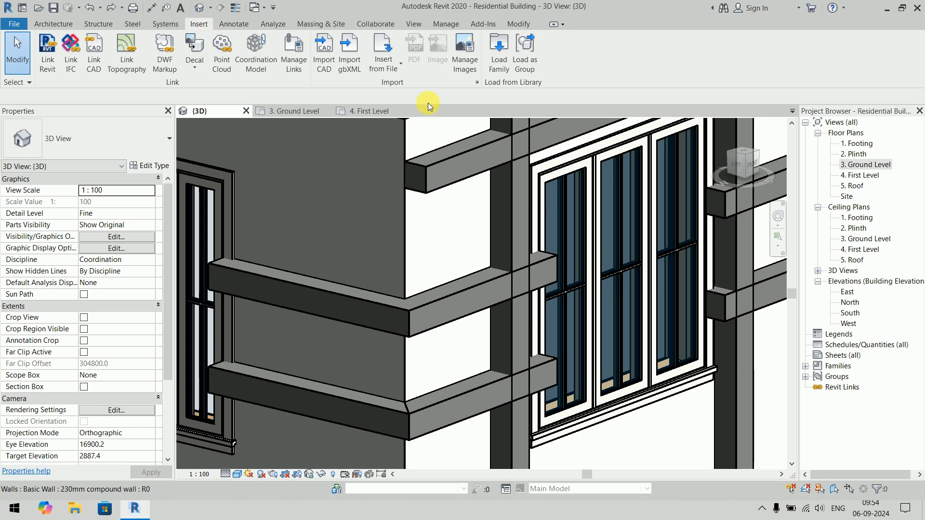
{"action": "left_click", "coordinate": [501, 65]}
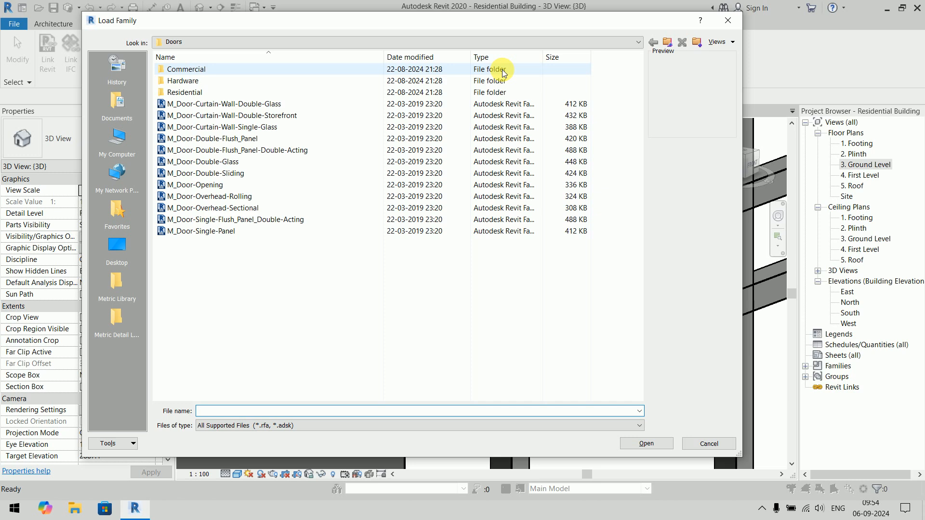
{"action": "left_click", "coordinate": [668, 42]}
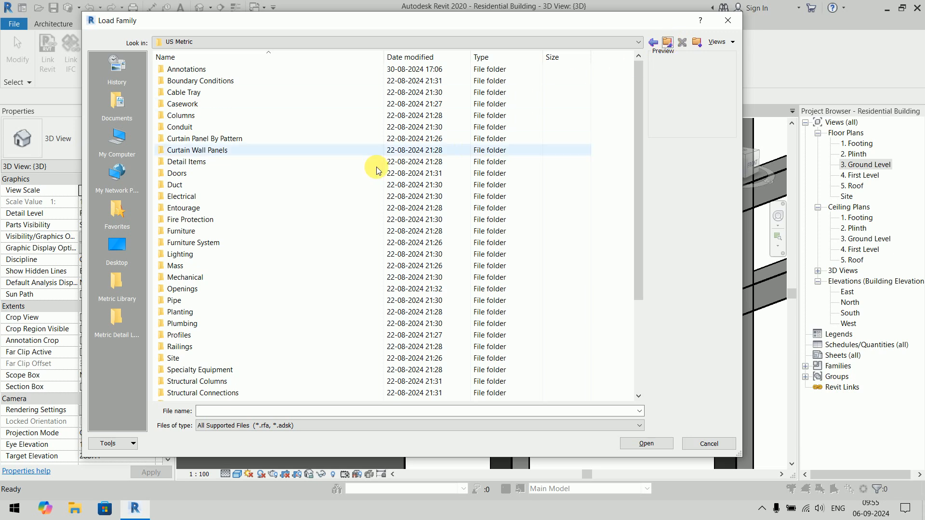
{"action": "scroll", "coordinate": [210, 242], "scroll_direction": "down", "scroll_amount": 2}
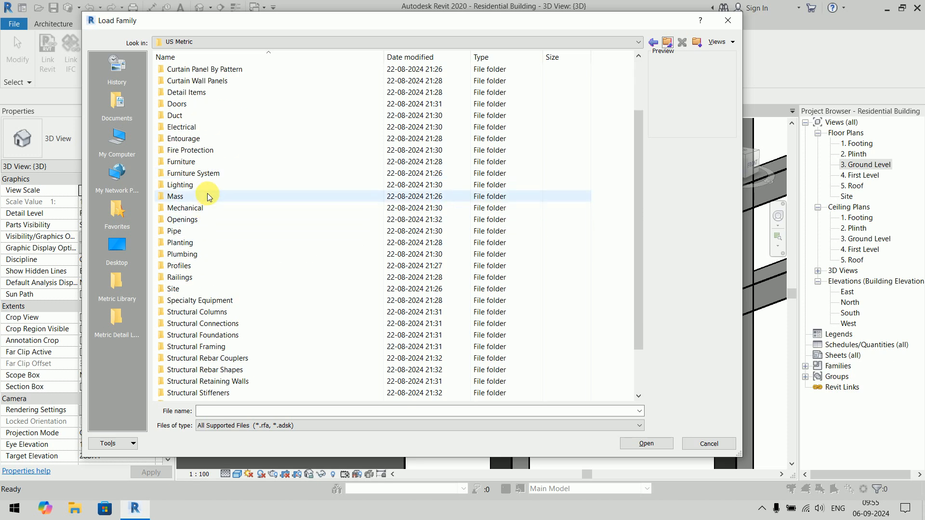
{"action": "double_click", "coordinate": [204, 268]}
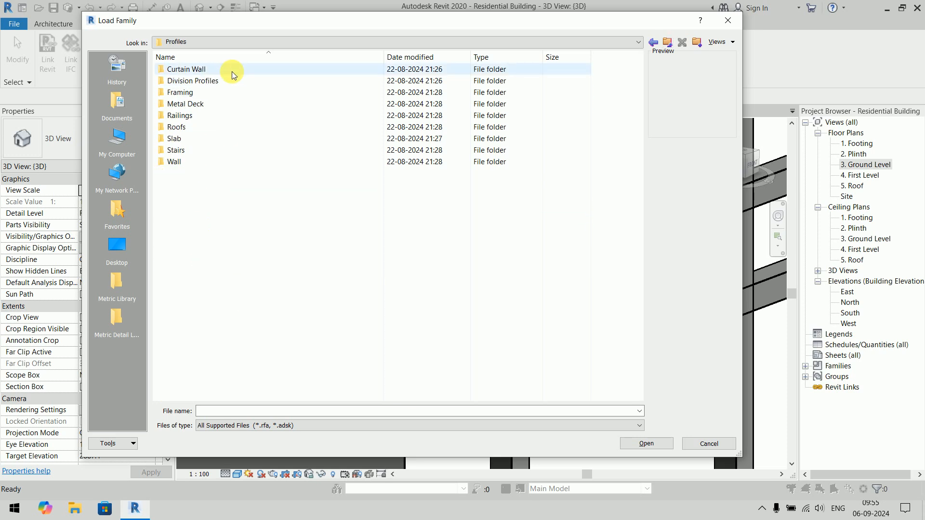
{"action": "double_click", "coordinate": [217, 161]}
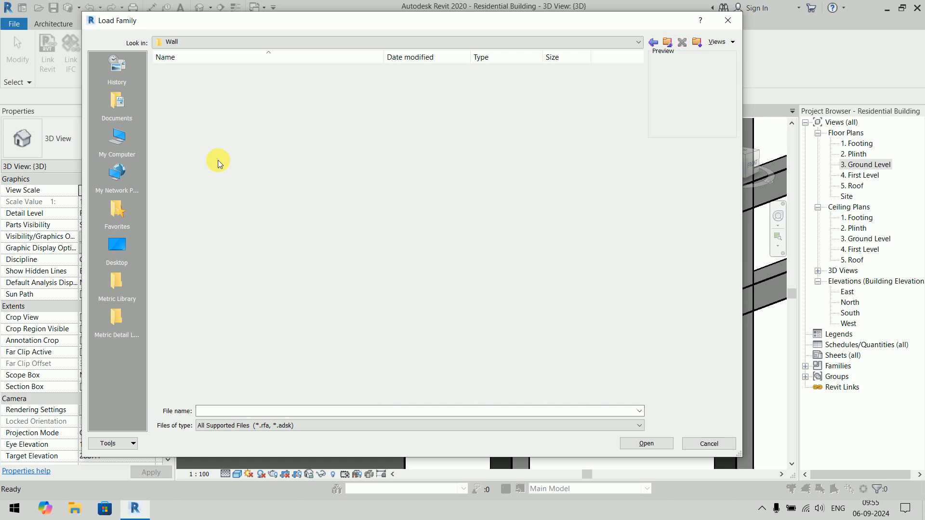
{"action": "right_click", "coordinate": [224, 194]}
{"action": "mouse_move", "coordinate": [253, 200]}
{"action": "left_click", "coordinate": [381, 203]}
{"action": "left_click_drag", "start_coordinate": [640, 102], "coordinate": [637, 339]}
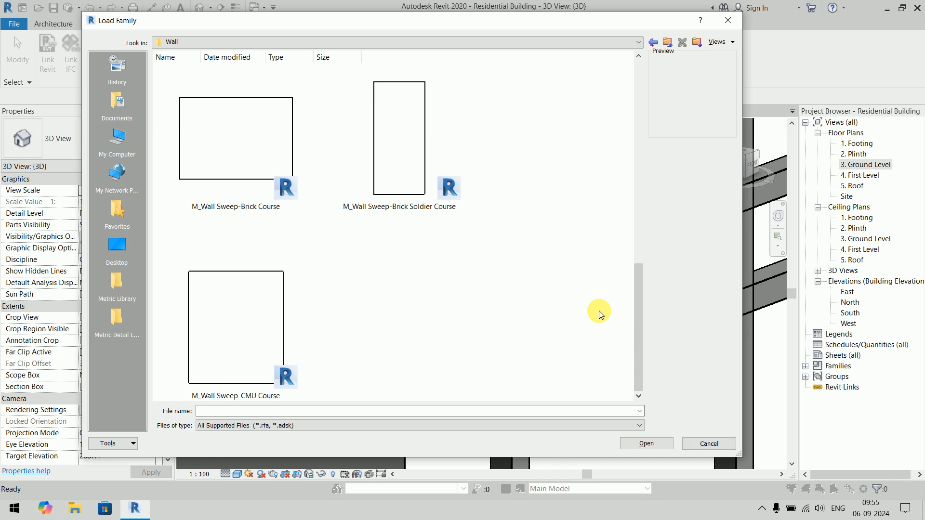
{"action": "key", "text": "Escape"}
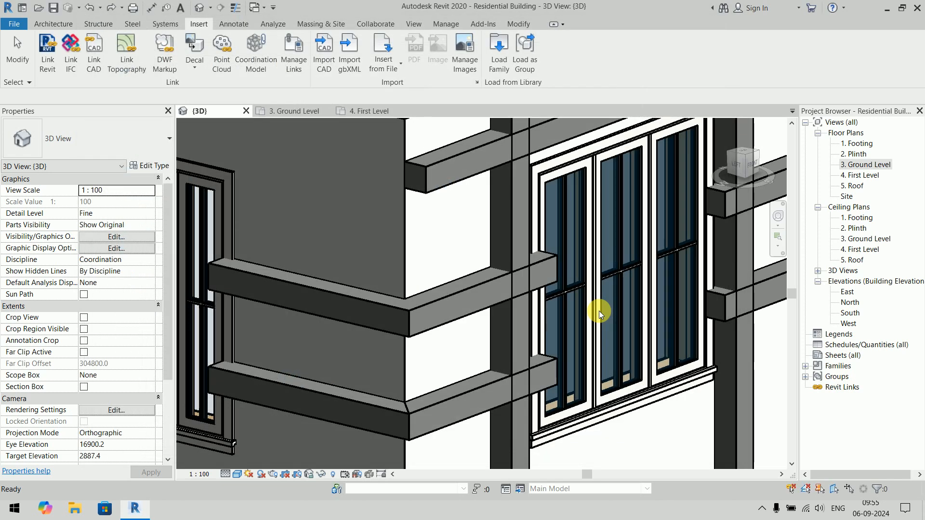
- Create a new family from the Metric Profile template
{"action": "scroll", "coordinate": [467, 273], "scroll_direction": "down", "scroll_amount": 5}
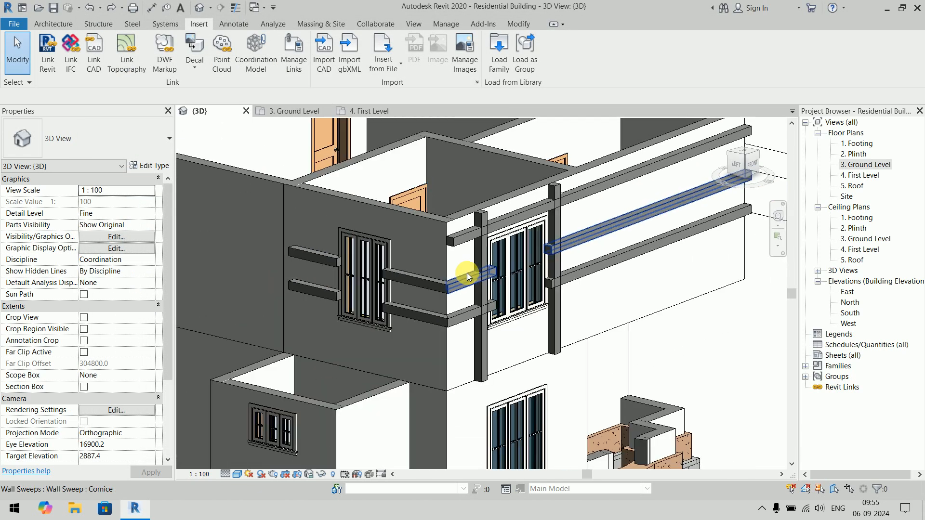
{"action": "left_click", "coordinate": [13, 24]}
{"action": "mouse_move", "coordinate": [37, 72]}
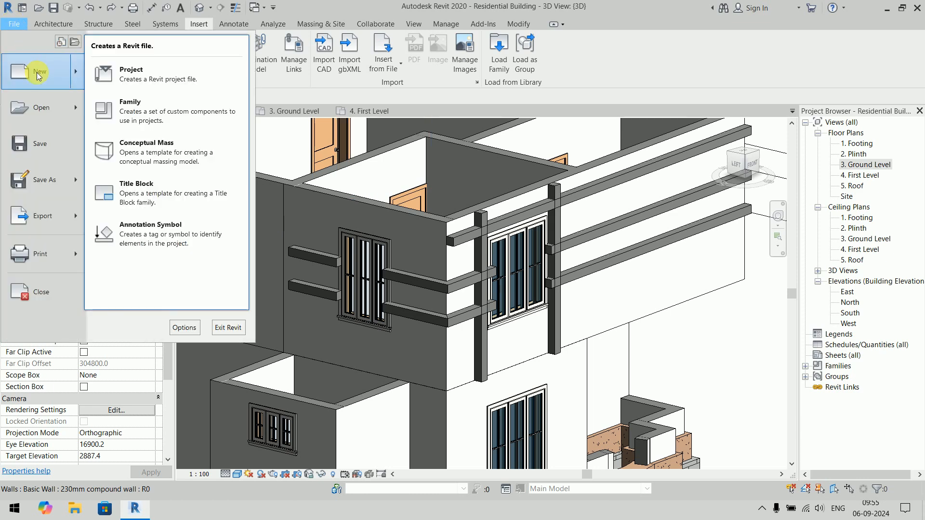
{"action": "left_click", "coordinate": [152, 113]}
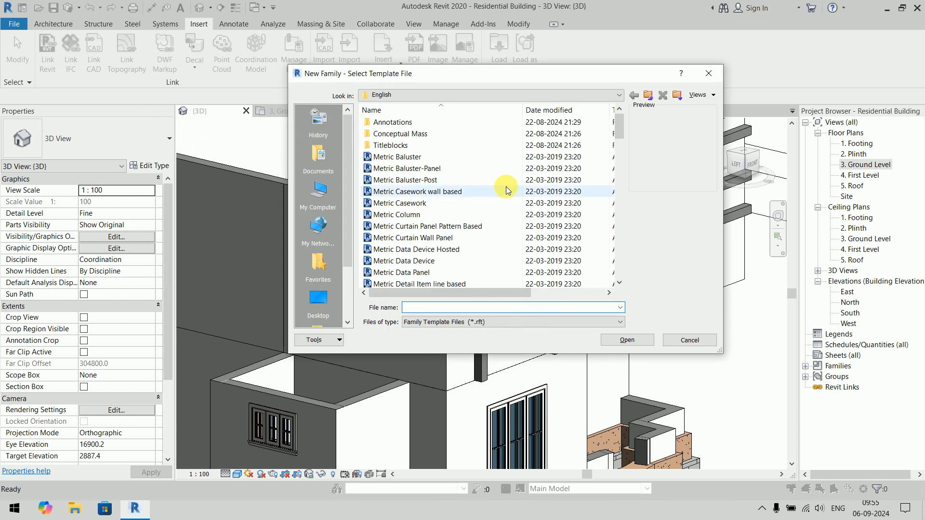
{"action": "left_click_drag", "start_coordinate": [471, 75], "coordinate": [403, 54]}
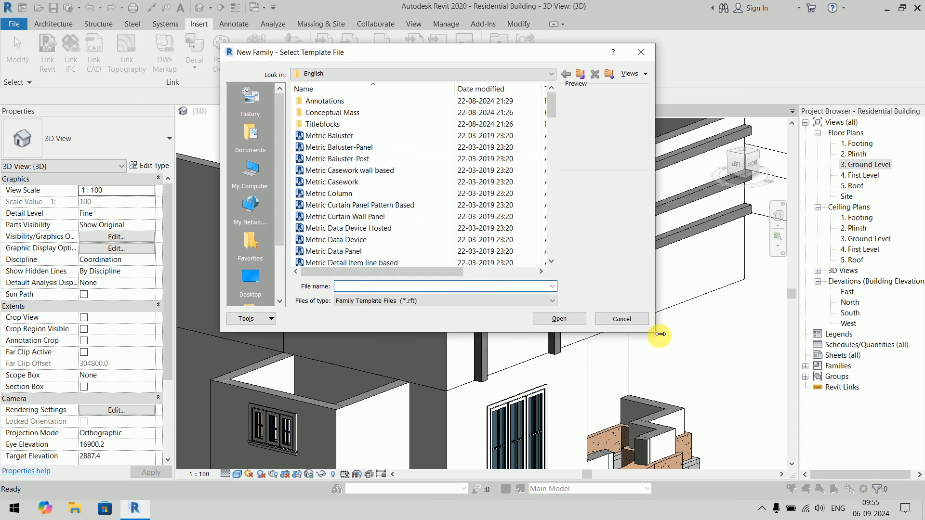
{"action": "left_click_drag", "start_coordinate": [658, 336], "coordinate": [818, 454]}
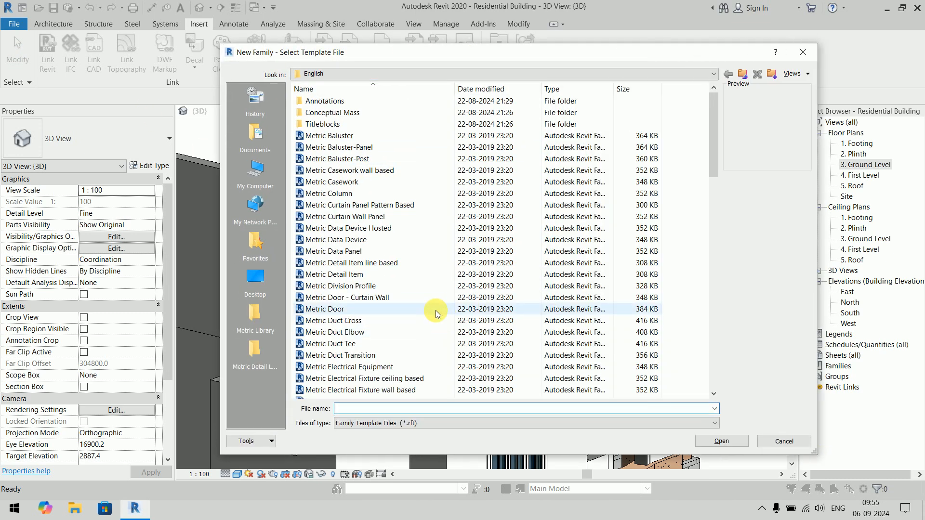
{"action": "scroll", "coordinate": [436, 312], "scroll_direction": "down", "scroll_amount": 5}
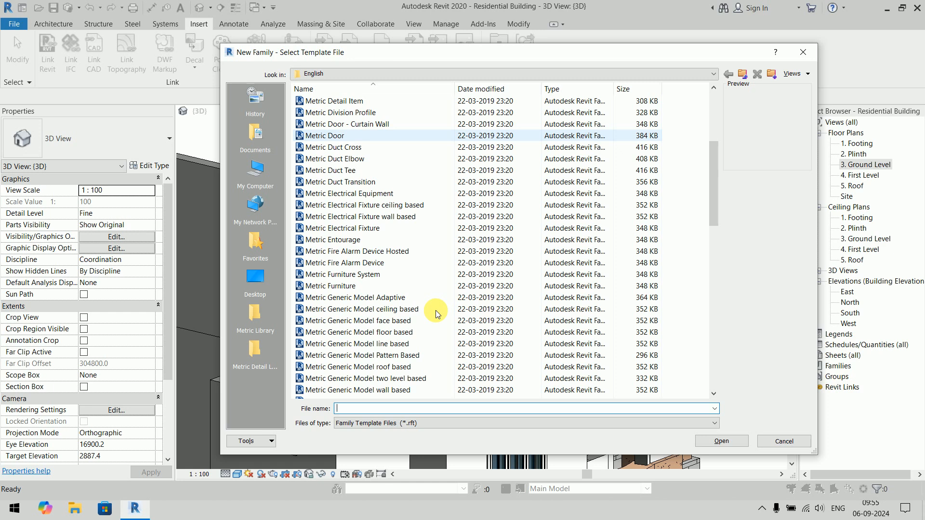
{"action": "scroll", "coordinate": [438, 313], "scroll_direction": "down", "scroll_amount": 7}
{"action": "left_click", "coordinate": [374, 320]}
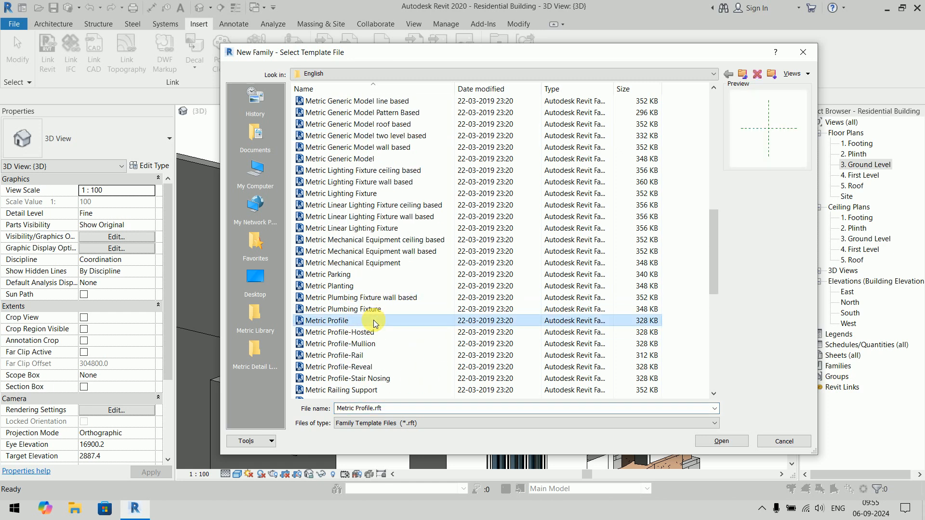
{"action": "left_click", "coordinate": [725, 442]}
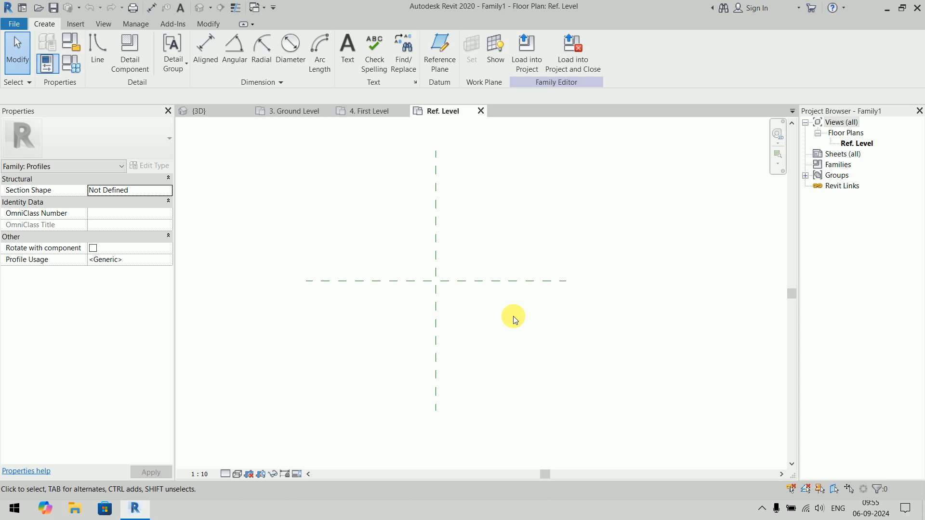
- Draw connected profile lines from the reference plane intersection: about 160 mm down, a short segment left, and about 40 mm up
{"action": "scroll", "coordinate": [432, 337], "scroll_direction": "up", "scroll_amount": 3}
{"action": "middle_click_drag", "start_coordinate": [456, 296], "coordinate": [459, 283]}
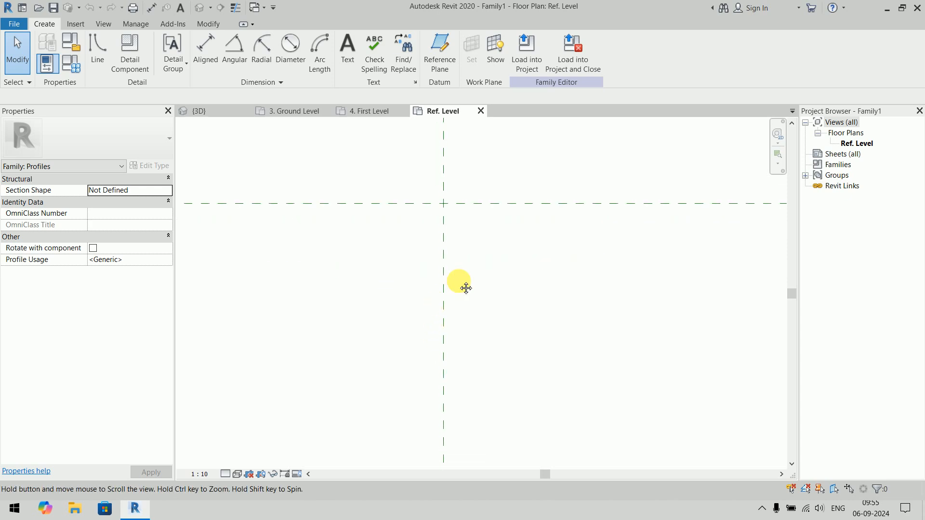
{"action": "left_click", "coordinate": [100, 53]}
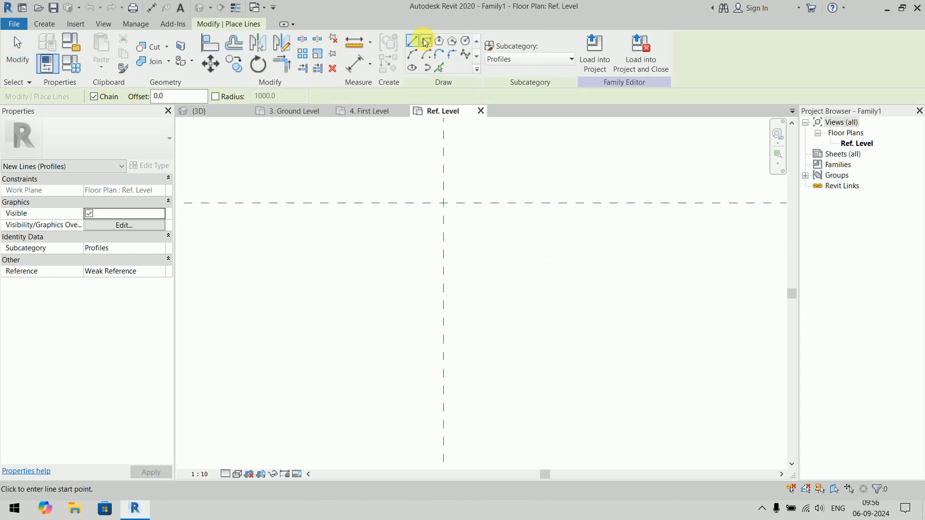
{"action": "left_click", "coordinate": [444, 204]}
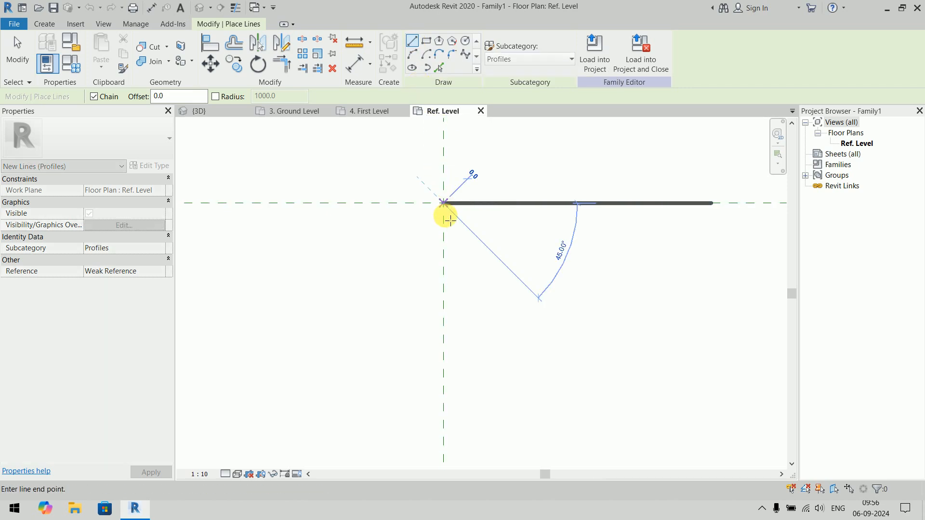
{"action": "left_click", "coordinate": [445, 295]}
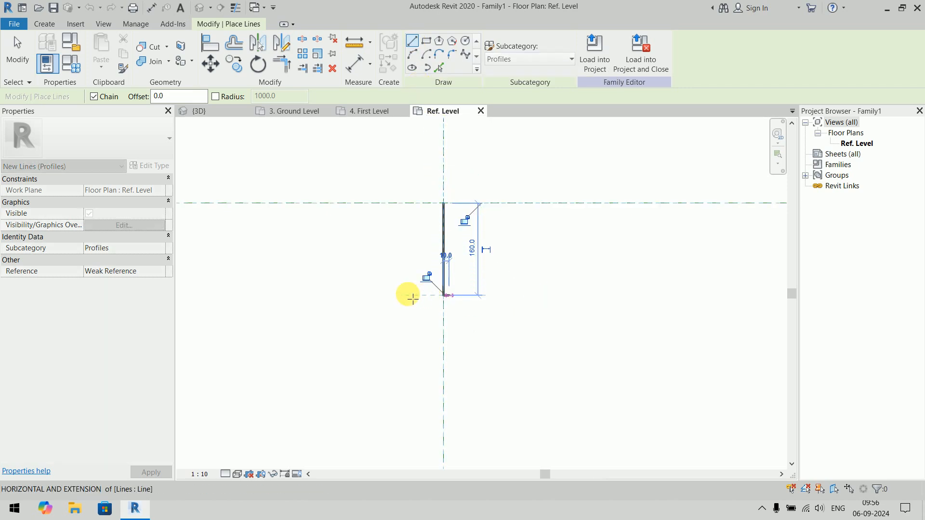
{"action": "left_click", "coordinate": [408, 295]}
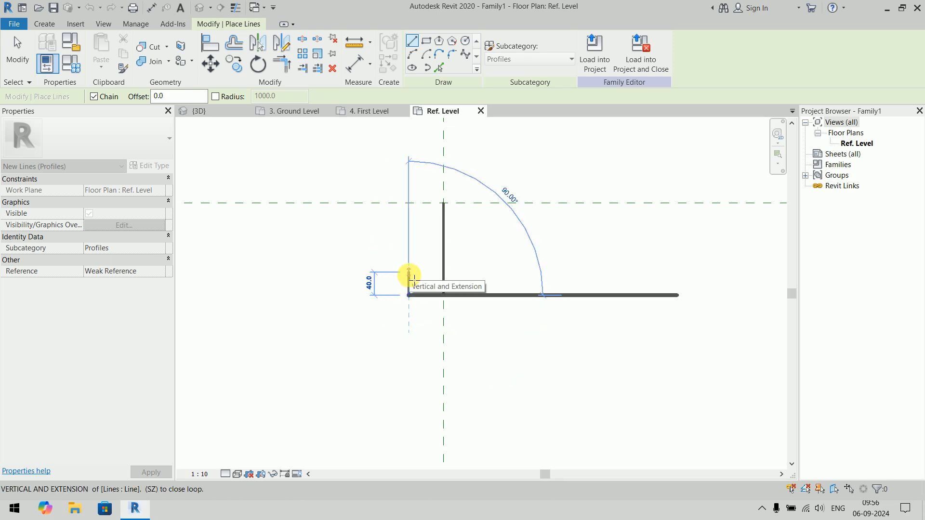
{"action": "left_click", "coordinate": [409, 273]}
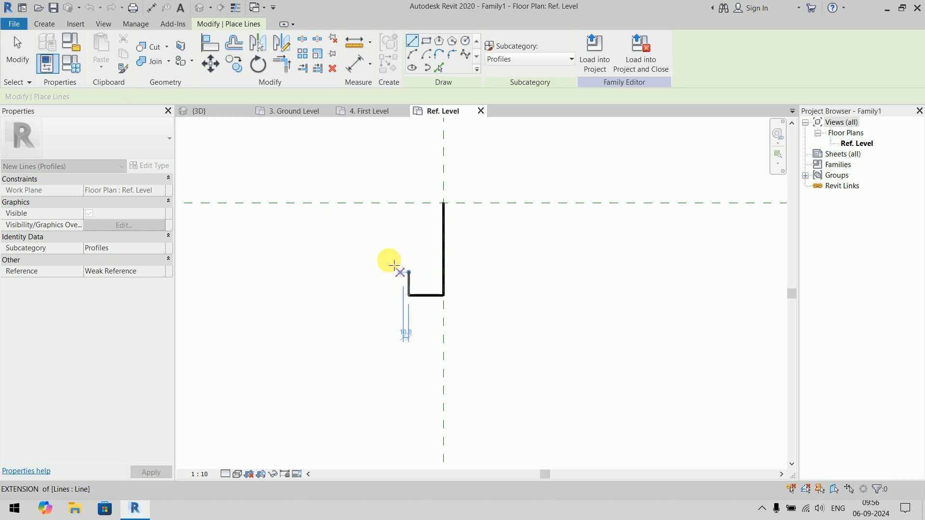
- Draw the upper step left of the vertical reference plane: about 40 mm down from the horizontal plane, followed by a short segment right
{"action": "left_click", "coordinate": [337, 203]}
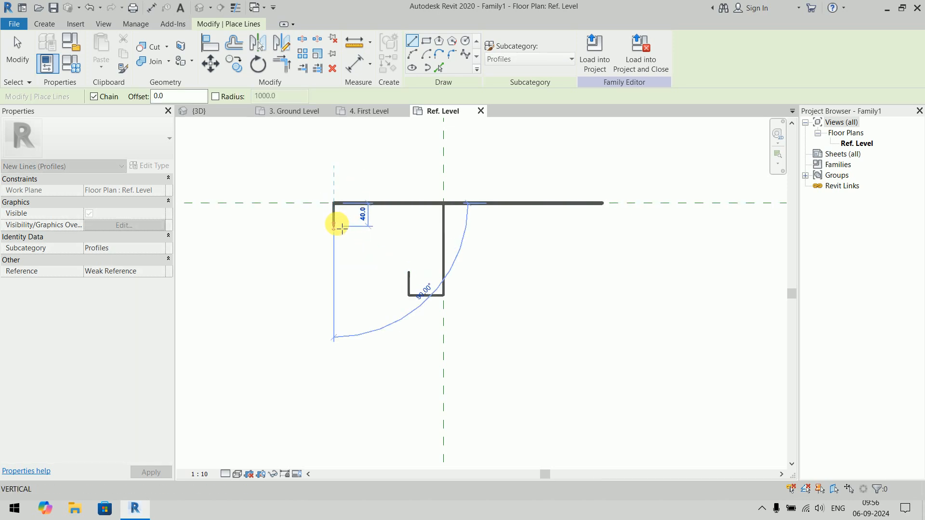
{"action": "left_click", "coordinate": [336, 224]}
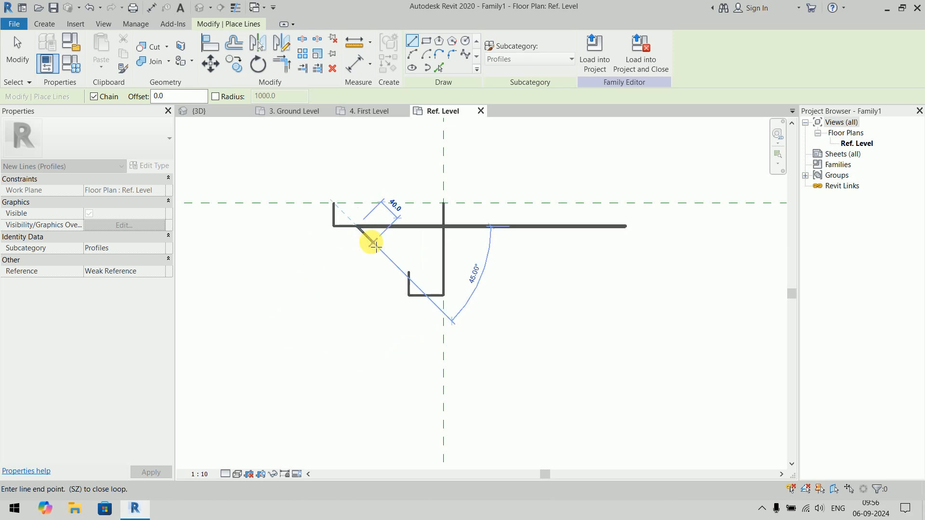
{"action": "key", "text": "Escape"}
- Draw an arc curving down and right from the end of the upper step's horizontal line
{"action": "left_click", "coordinate": [413, 55]}
{"action": "scroll", "coordinate": [384, 241], "scroll_direction": "up", "scroll_amount": 3}
{"action": "left_click", "coordinate": [332, 236]}
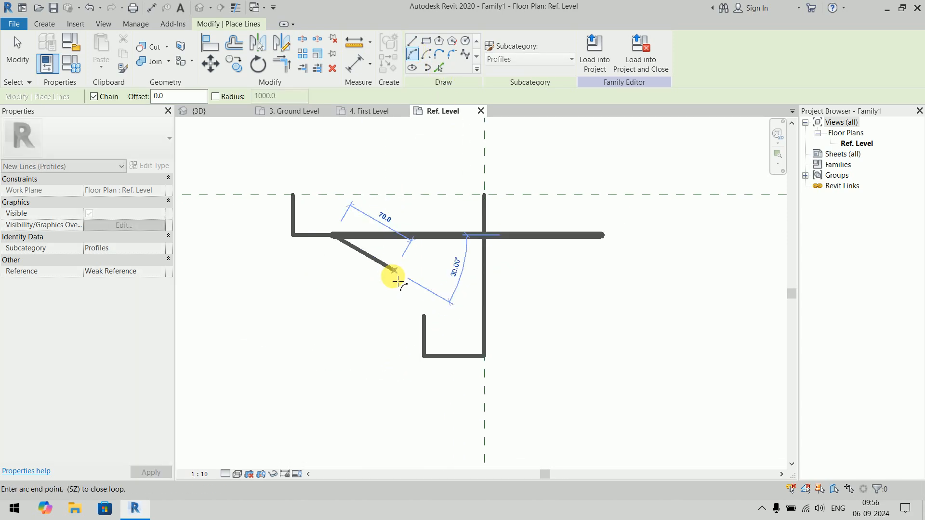
{"action": "left_click", "coordinate": [384, 262]}
{"action": "key", "text": "Escape"}
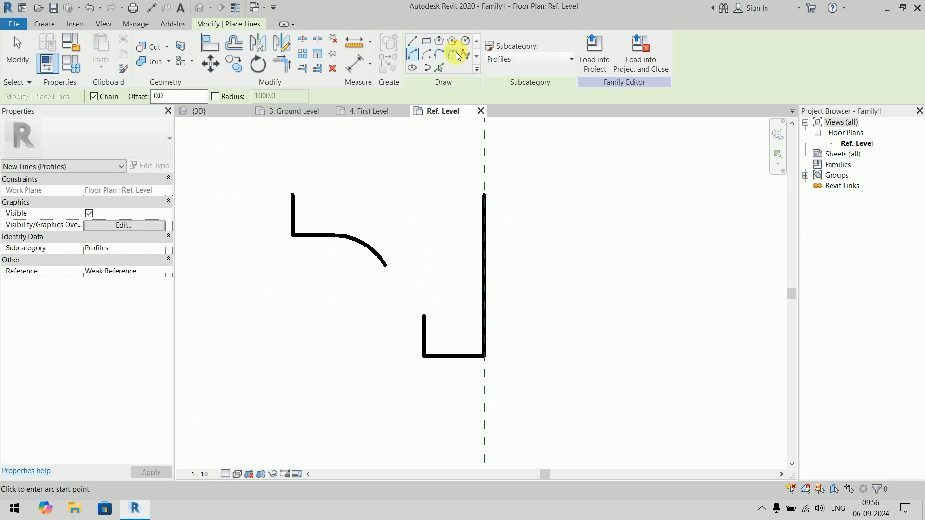
- Join the arc's lower end to the top of the lower short vertical line with a tangent end arc
{"action": "left_click", "coordinate": [439, 54]}
{"action": "left_click", "coordinate": [385, 266]}
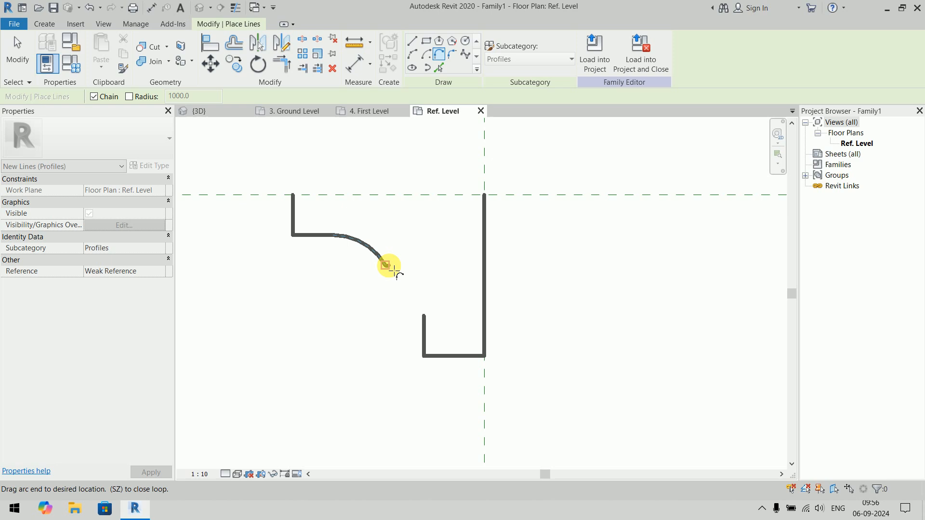
{"action": "left_click", "coordinate": [407, 299]}
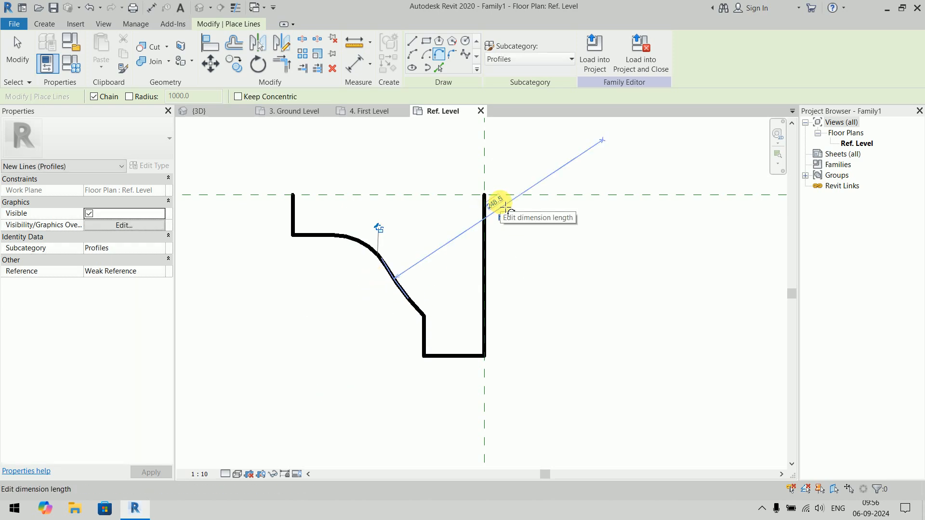
- Try radii of 290 mm and 250 mm for the lower tangent arc
{"action": "left_click", "coordinate": [497, 201]}
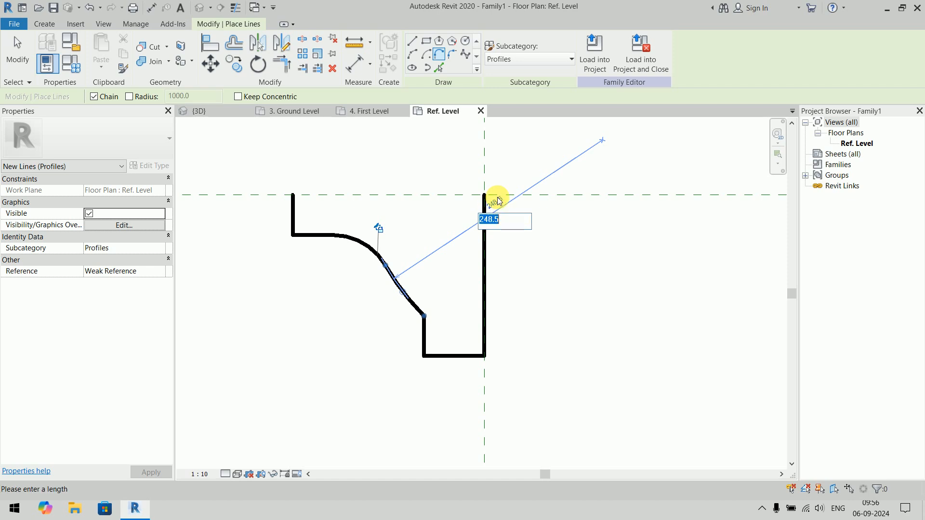
{"action": "type", "text": "2"}
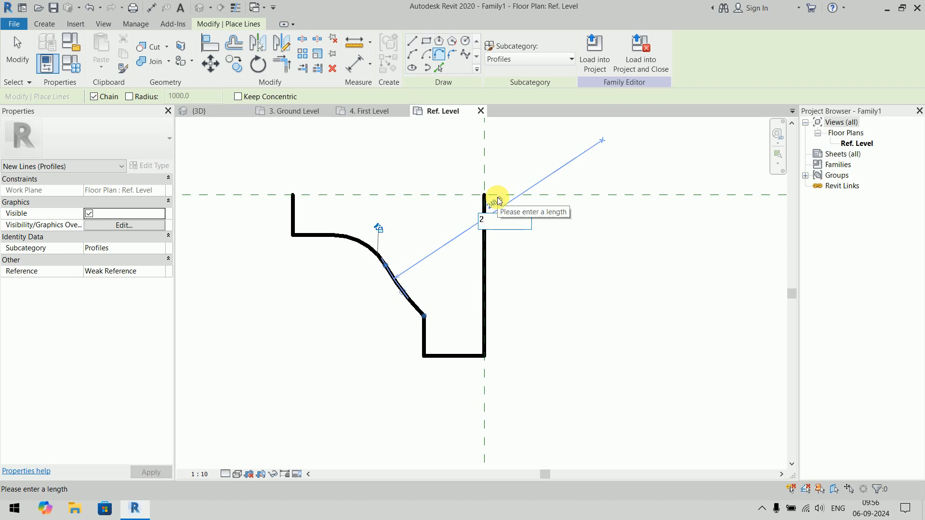
{"action": "type", "text": "90"}
{"action": "key", "text": "Return"}
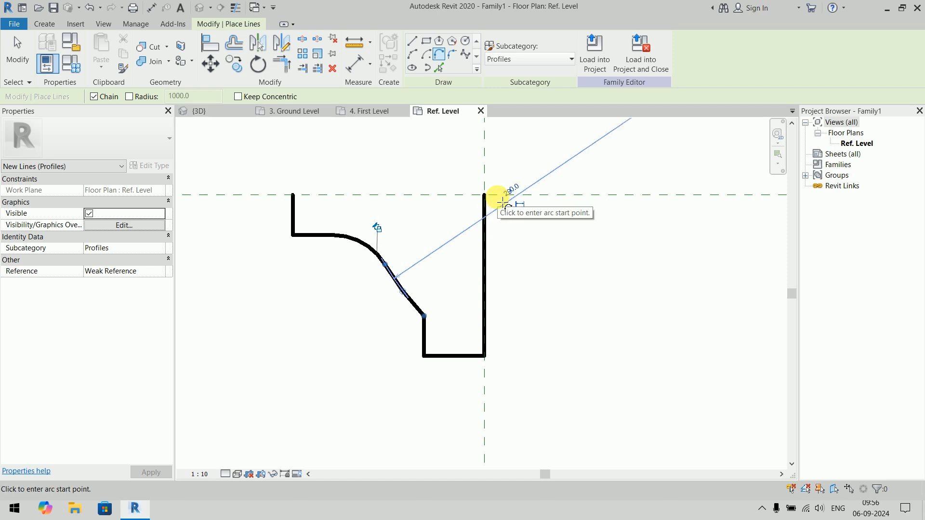
{"action": "left_click", "coordinate": [522, 189]}
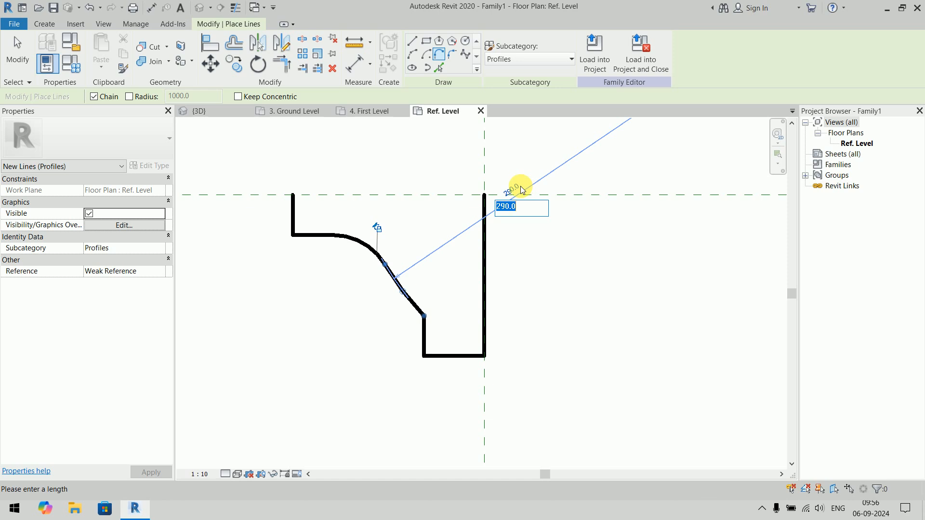
{"action": "type", "text": "250"}
{"action": "key", "text": "Return"}
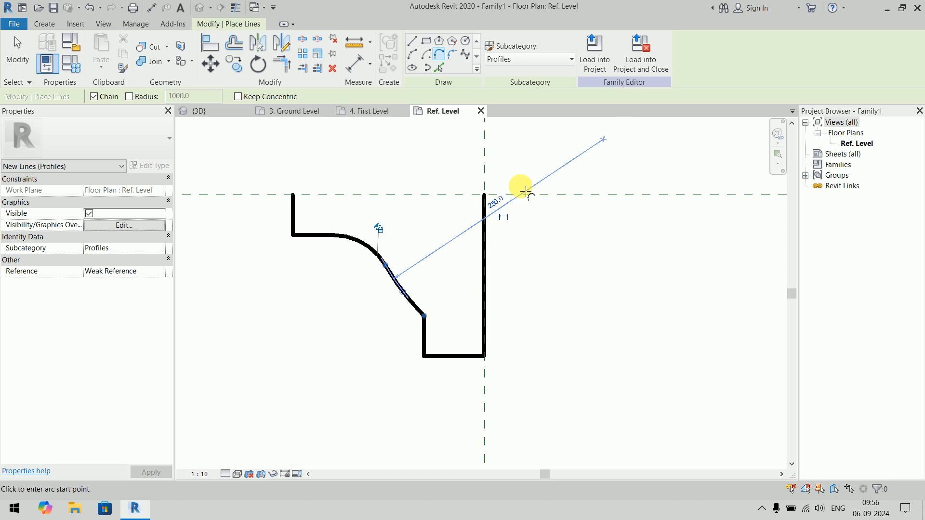
- Set the lower tangent arc's radius to 180 mm
{"action": "left_click", "coordinate": [499, 204]}
{"action": "type", "text": "180"}
{"action": "key", "text": "Return"}
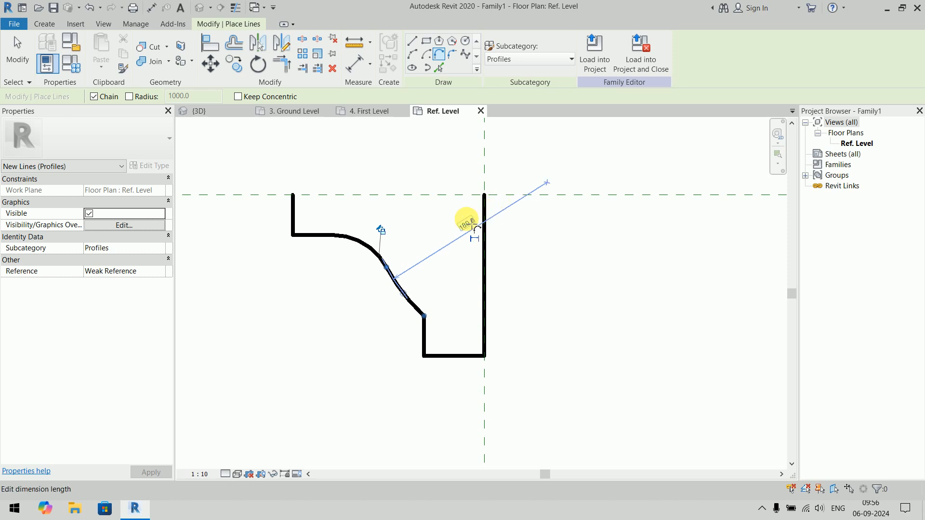
- Try a 100 mm radius for the lower tangent arc, and set it to 90 mm instead
{"action": "left_click", "coordinate": [467, 223]}
{"action": "type", "text": "1"}
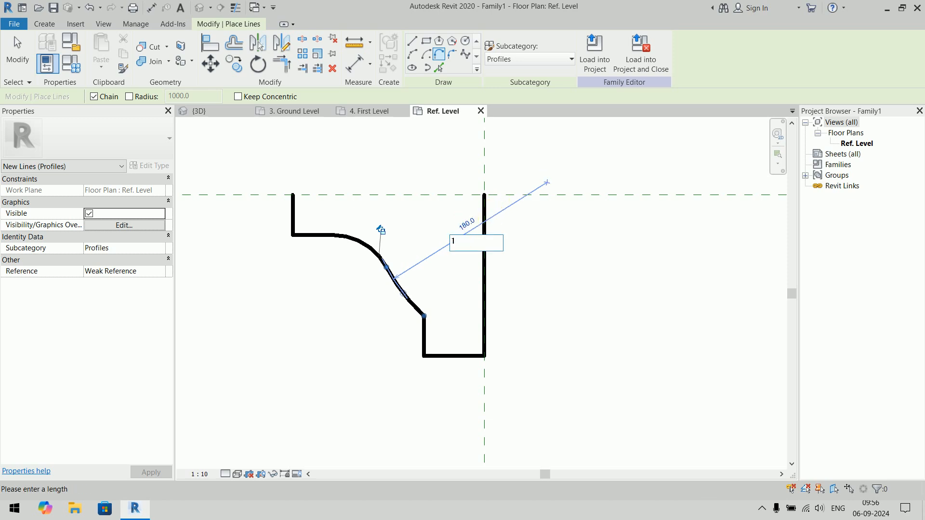
{"action": "type", "text": "00"}
{"action": "key", "text": "Return"}
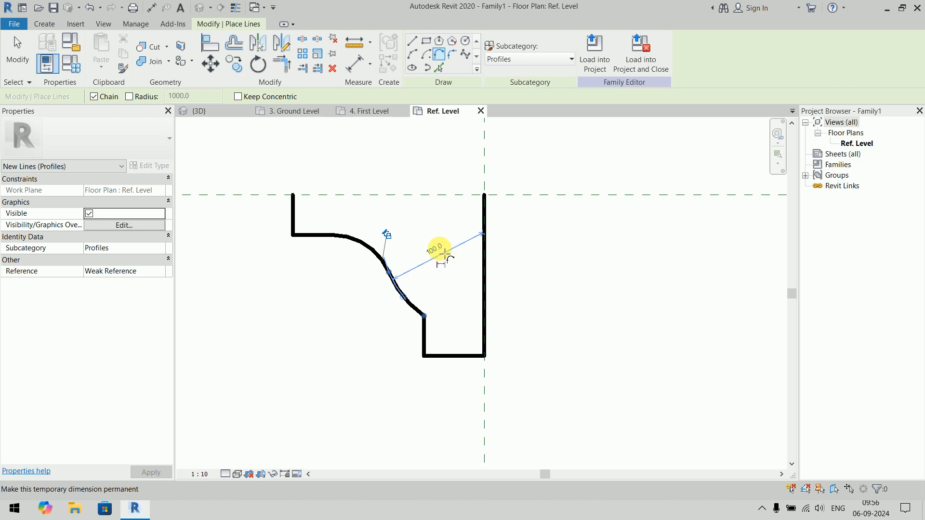
{"action": "left_click", "coordinate": [443, 249]}
{"action": "type", "text": "90"}
{"action": "key", "text": "Return"}
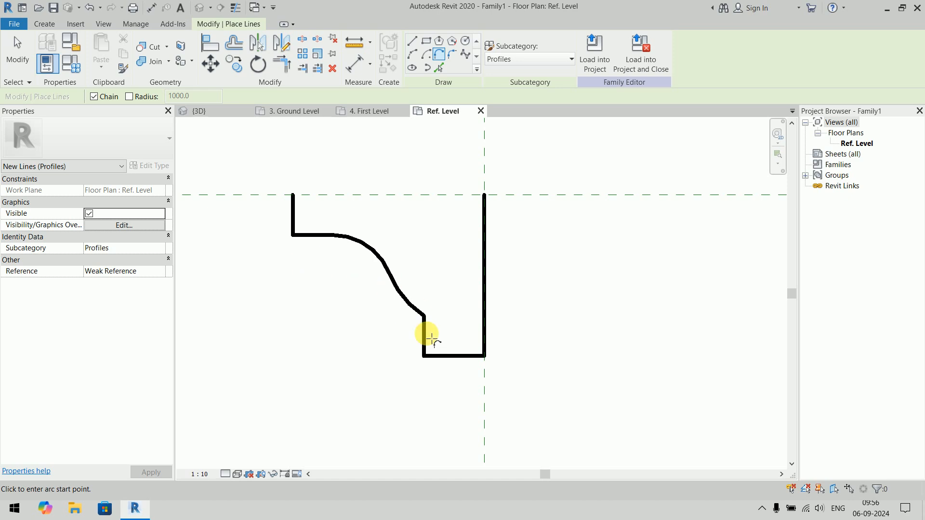
- Close the profile outline with a straight line from the top of the upper short vertical line to the top of the long vertical line
{"action": "left_click", "coordinate": [412, 41]}
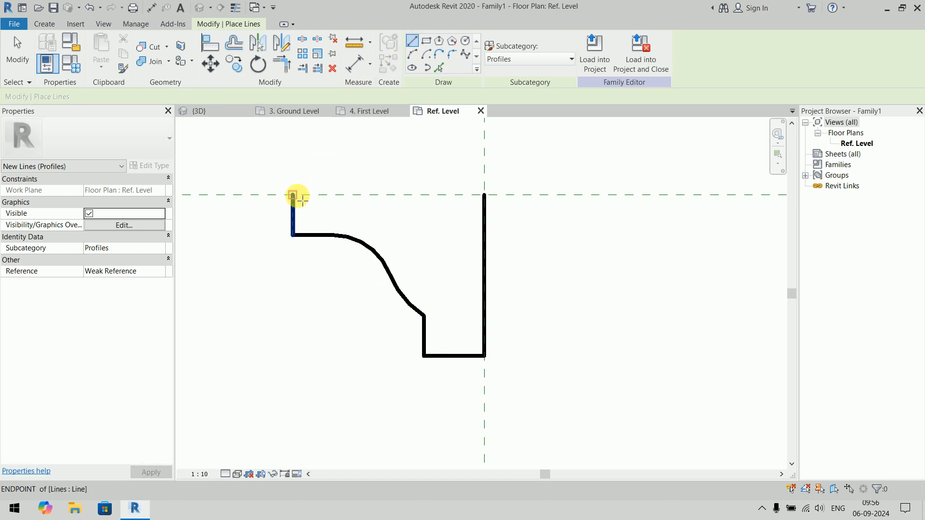
{"action": "left_click", "coordinate": [292, 195]}
{"action": "left_click", "coordinate": [484, 195]}
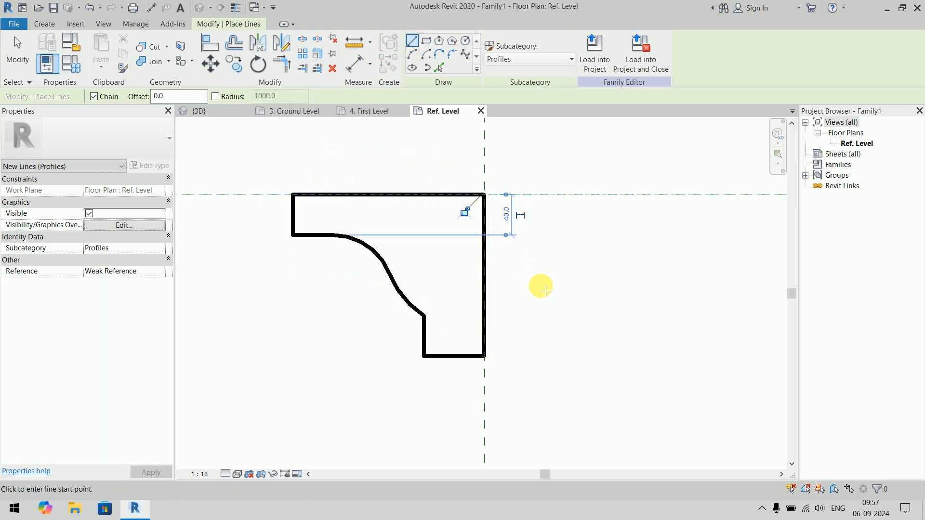
{"action": "key", "text": "Escape"}
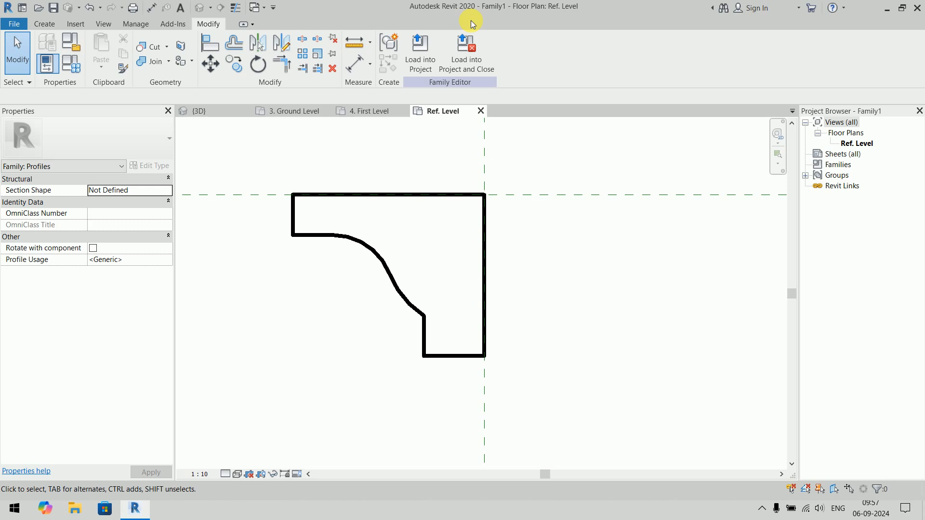
- Load the profile family into the project, closing it without saving, and show the building's 3D view
{"action": "left_click", "coordinate": [473, 52]}
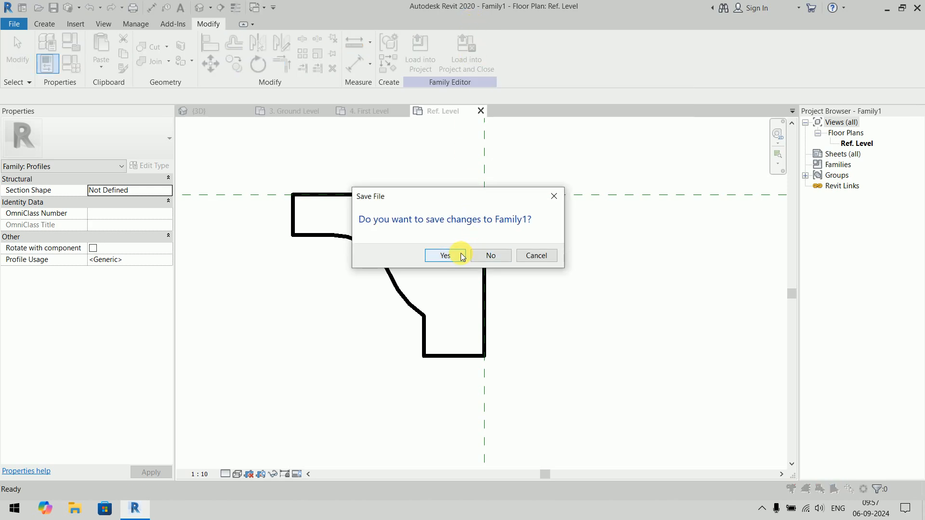
{"action": "left_click", "coordinate": [474, 261]}
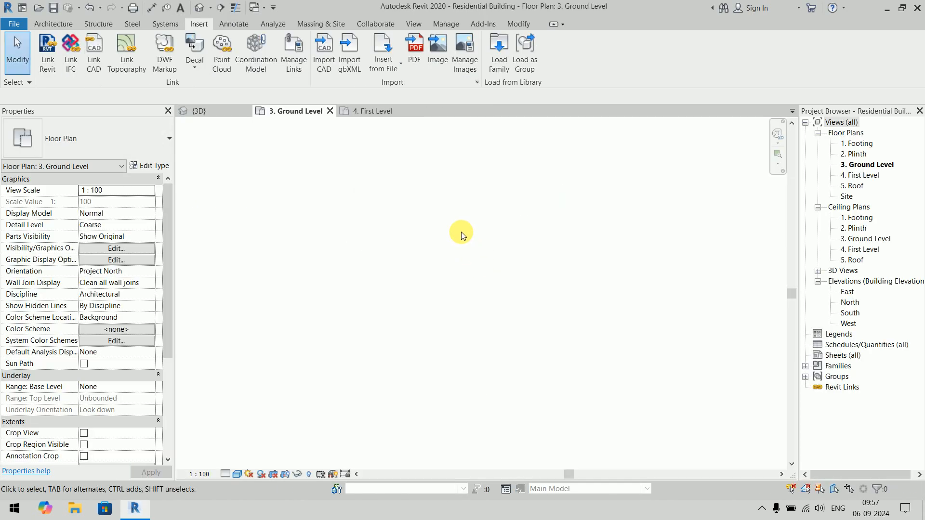
{"action": "left_click", "coordinate": [222, 111]}
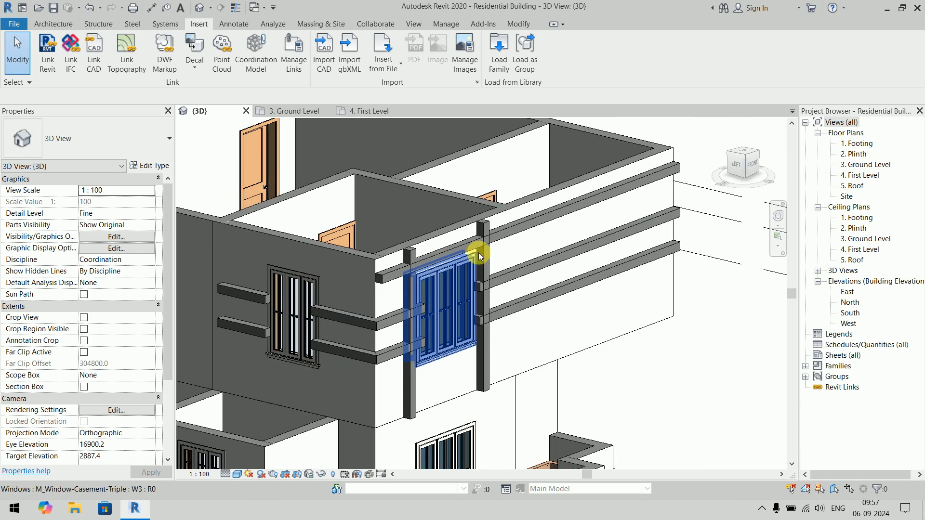
- Assign Family1 : Family1 as the profile of the Cornice wall sweep type
{"action": "left_click", "coordinate": [510, 232]}
{"action": "left_click", "coordinate": [149, 166]}
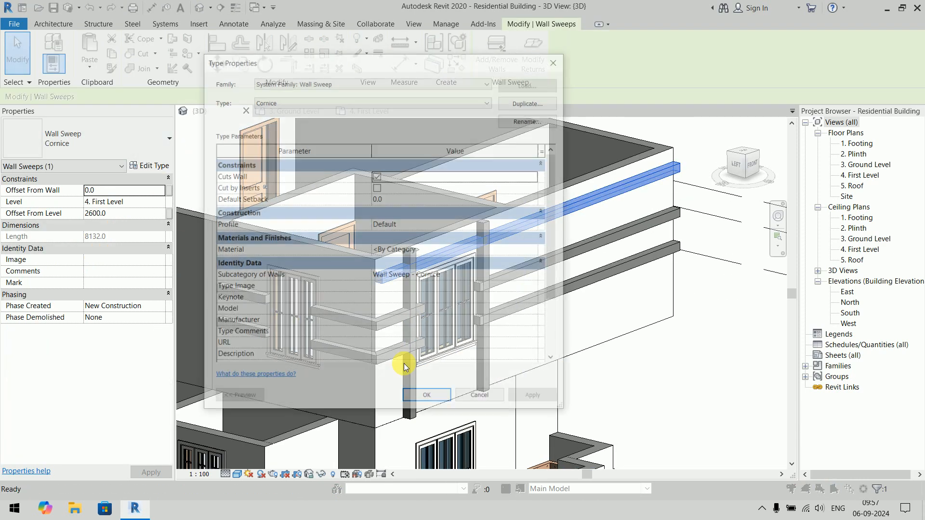
{"action": "left_click", "coordinate": [537, 227]}
{"action": "left_click", "coordinate": [536, 225]}
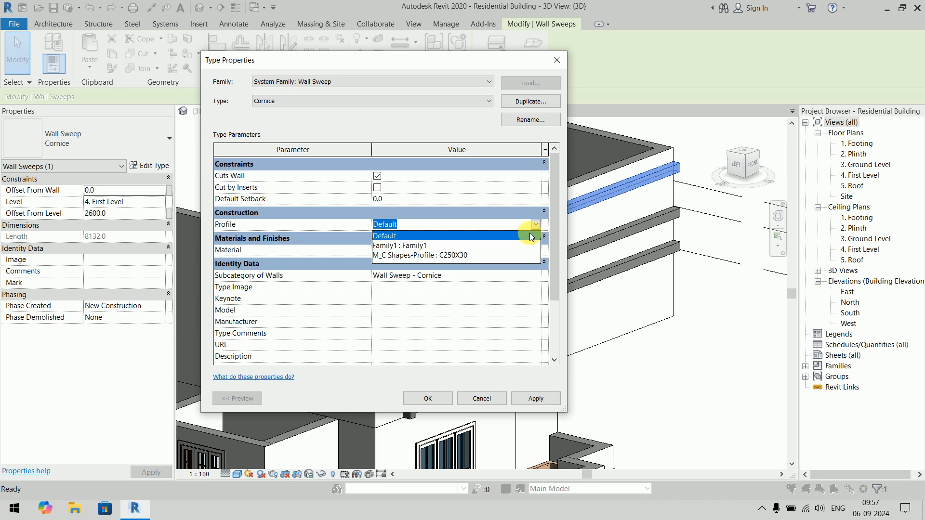
{"action": "left_click", "coordinate": [432, 243]}
{"action": "key", "text": "Return"}
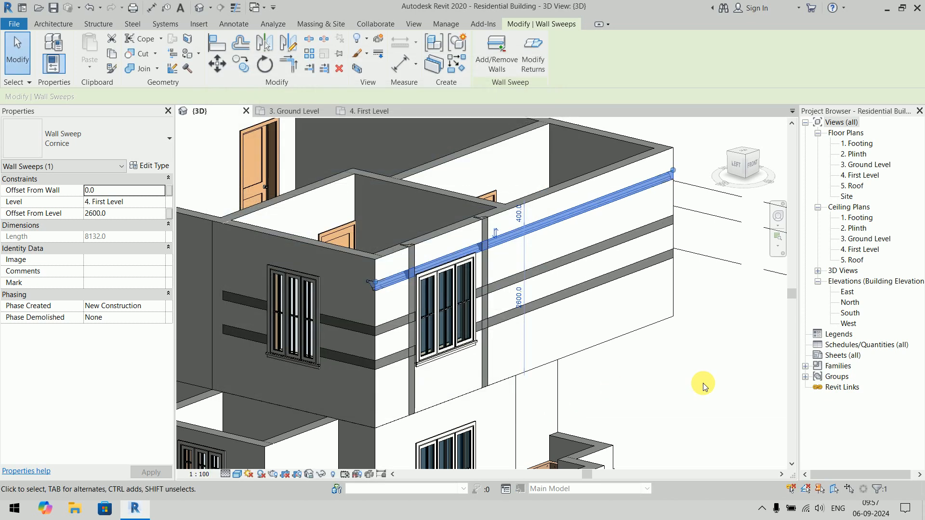
{"action": "left_click", "coordinate": [703, 384]}
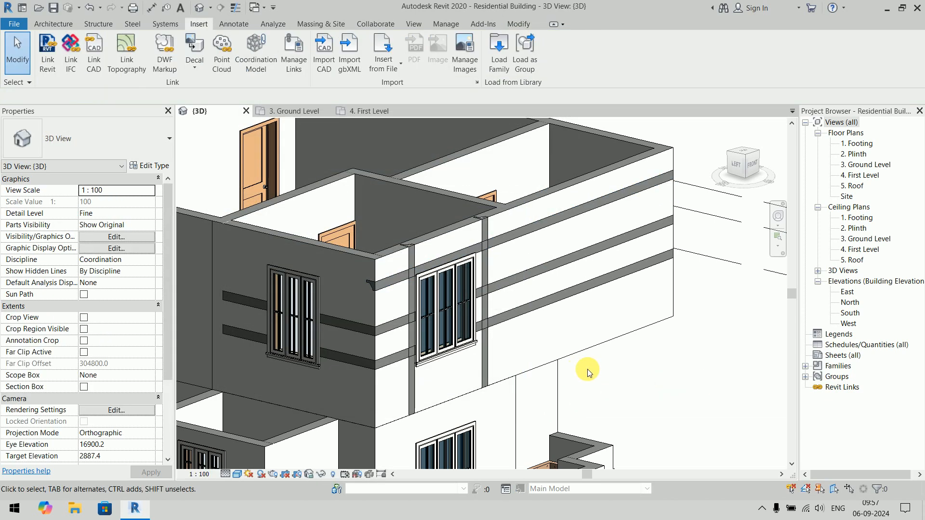
- Examine the uppermost cornice sweep's profile shape at the wall corner and review its type properties
{"action": "scroll", "coordinate": [377, 277], "scroll_direction": "up", "scroll_amount": 4}
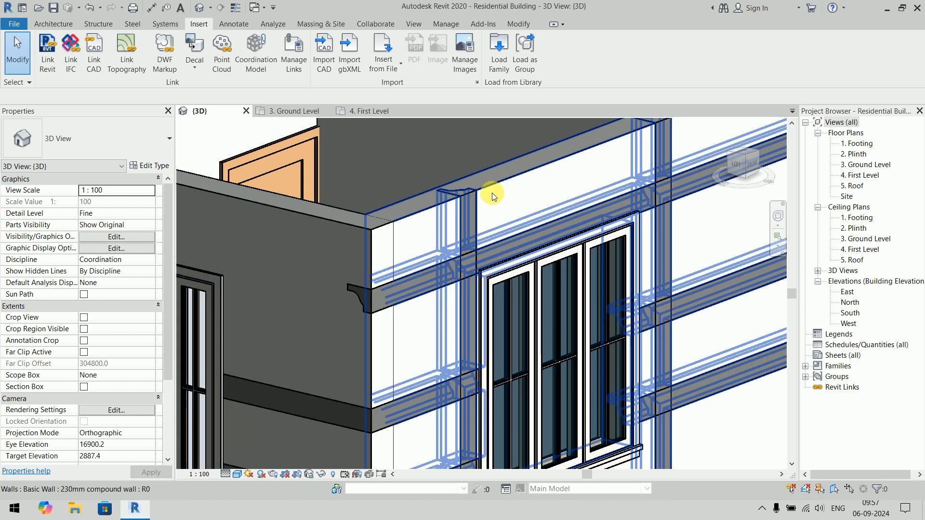
{"action": "left_click", "coordinate": [384, 302]}
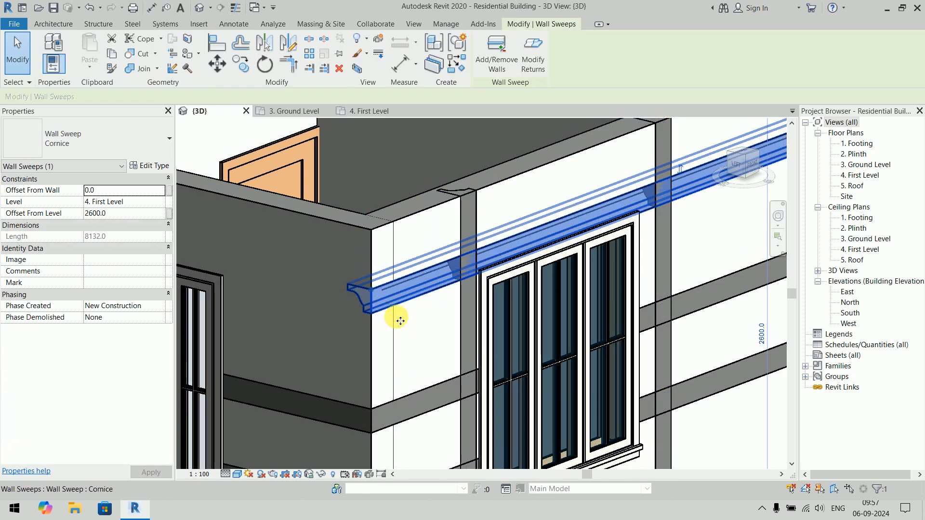
{"action": "left_click", "coordinate": [168, 168]}
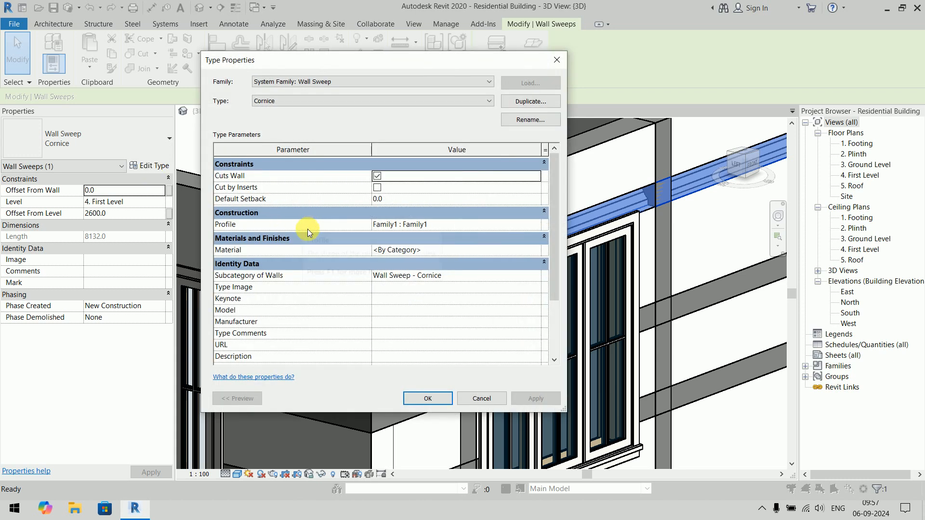
{"action": "left_click", "coordinate": [449, 397]}
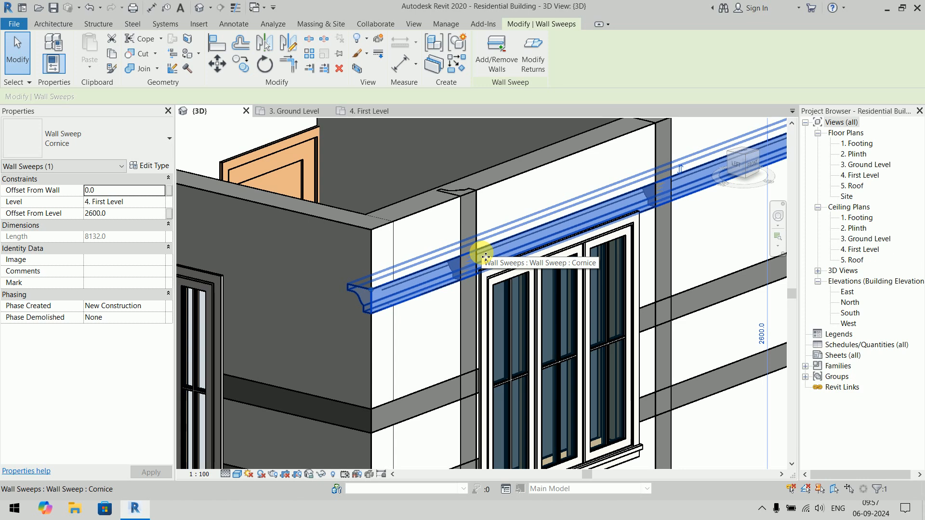
{"action": "scroll", "coordinate": [485, 257], "scroll_direction": "down", "scroll_amount": 5}
{"action": "middle_click_drag", "start_coordinate": [494, 290], "coordinate": [432, 254]}
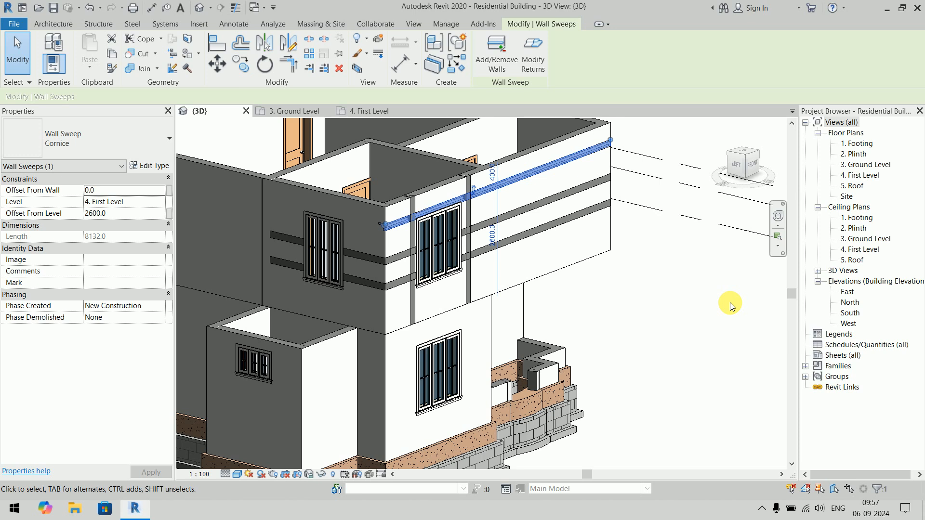
{"action": "key", "text": "Escape"}
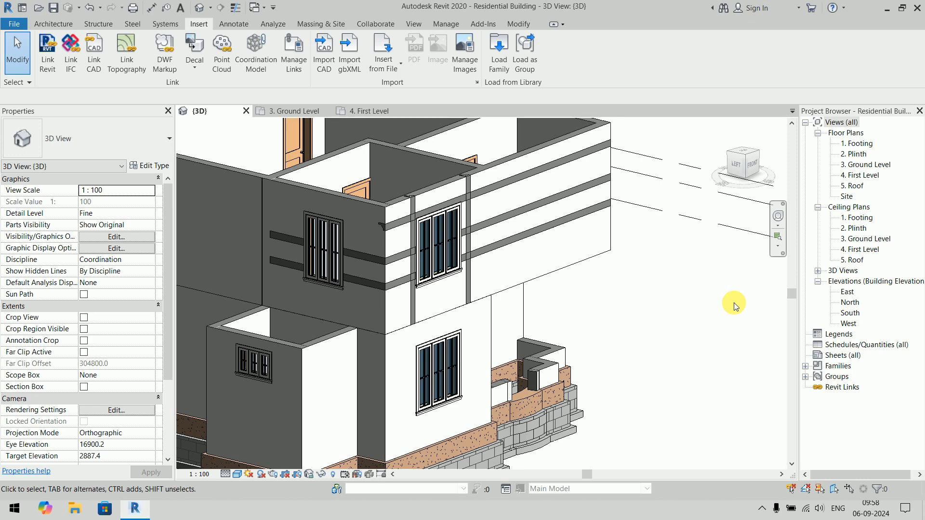
- Locate Family1 among the project's profile families and review its type properties and available commands
{"action": "left_click", "coordinate": [806, 367]}
{"action": "scroll", "coordinate": [846, 318], "scroll_direction": "down", "scroll_amount": 2}
{"action": "scroll", "coordinate": [846, 293], "scroll_direction": "up", "scroll_amount": 3}
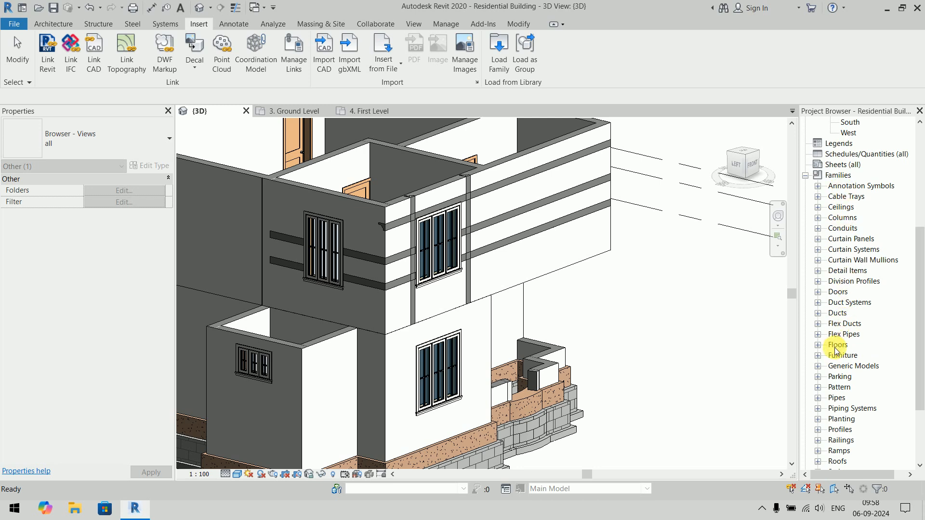
{"action": "scroll", "coordinate": [836, 350], "scroll_direction": "down", "scroll_amount": 2}
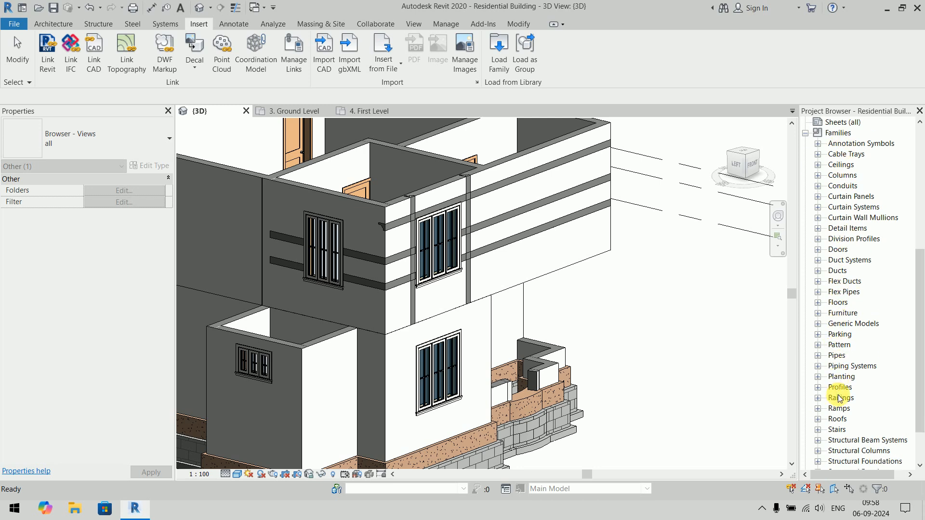
{"action": "left_click", "coordinate": [819, 388]}
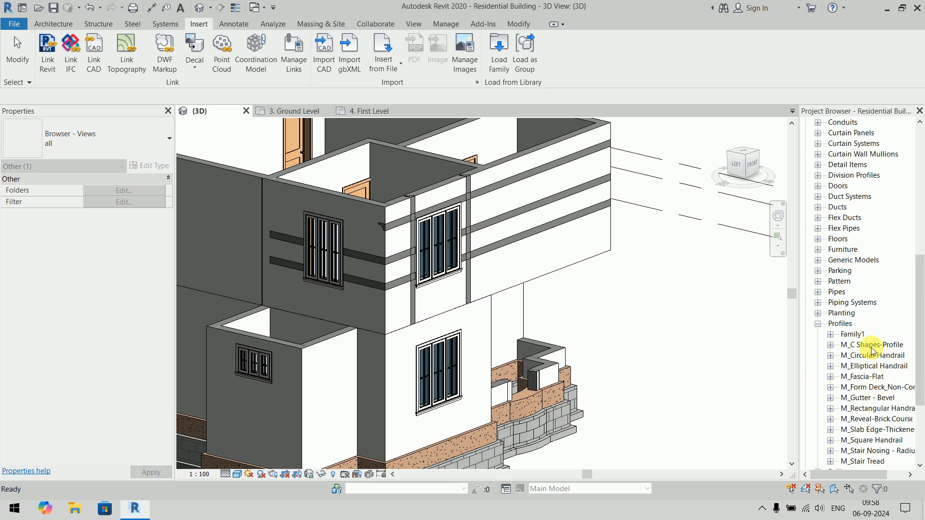
{"action": "left_click", "coordinate": [848, 335]}
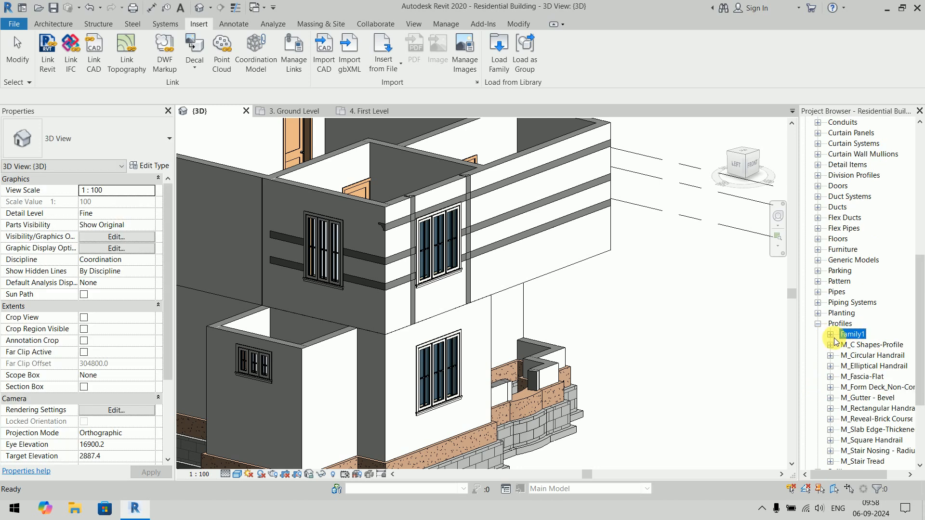
{"action": "left_click", "coordinate": [830, 334]}
{"action": "double_click", "coordinate": [870, 346]}
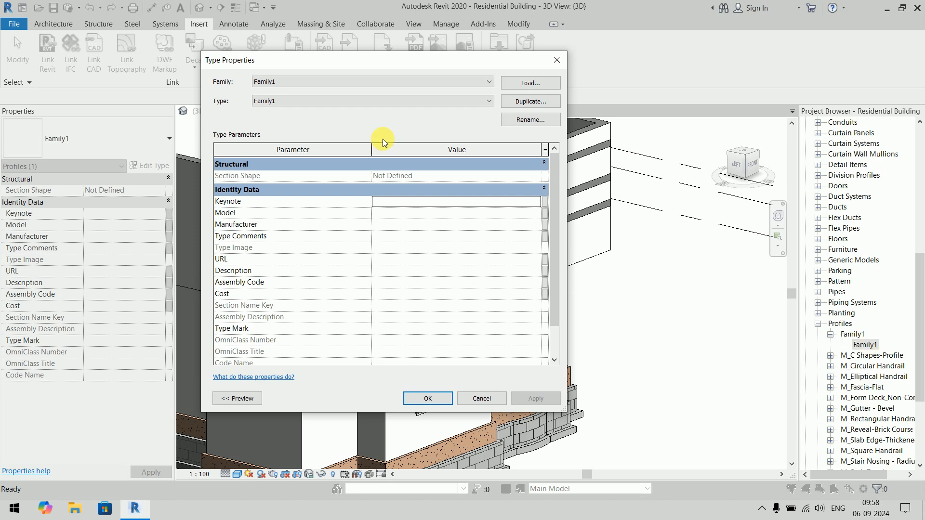
{"action": "left_click", "coordinate": [480, 398]}
{"action": "right_click", "coordinate": [872, 346]}
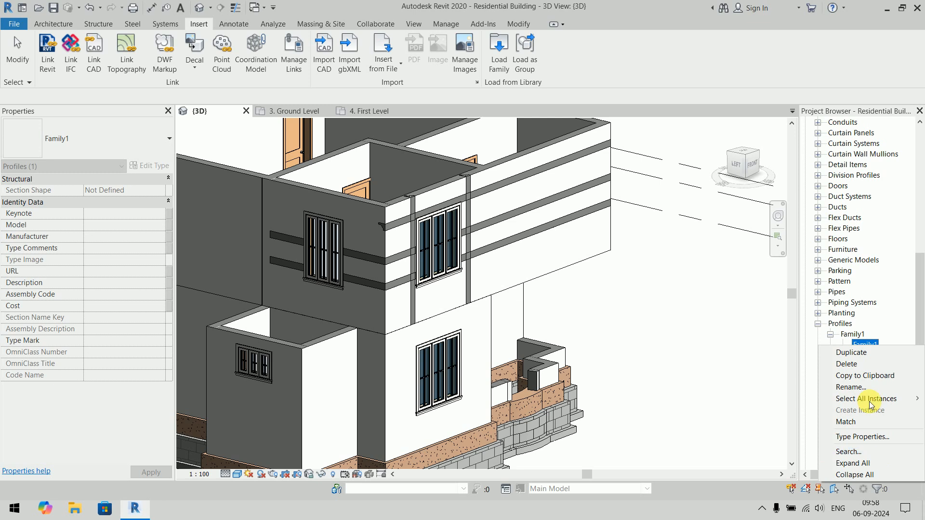
{"action": "left_click", "coordinate": [689, 328]}
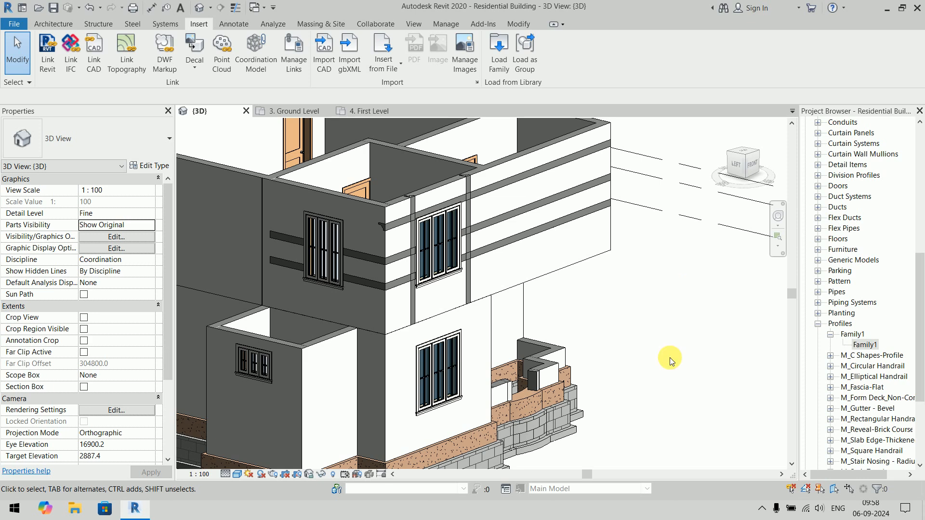
- Inspect the profiled cornice sweeps on the upper-floor corner window wall up close and from a distance
{"action": "scroll", "coordinate": [683, 311], "scroll_direction": "up", "scroll_amount": 2}
{"action": "scroll", "coordinate": [515, 268], "scroll_direction": "up", "scroll_amount": 2}
{"action": "scroll", "coordinate": [452, 215], "scroll_direction": "up", "scroll_amount": 2}
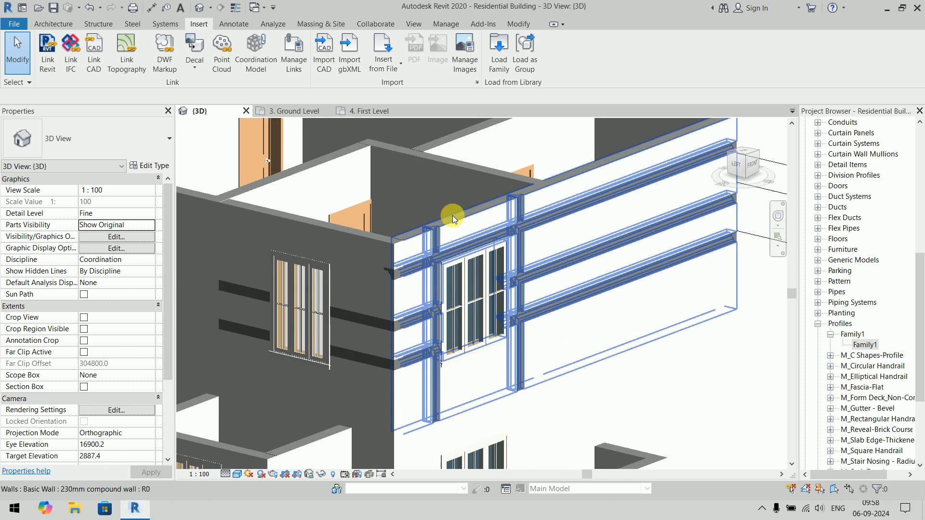
{"action": "middle_click_drag", "start_coordinate": [426, 275], "coordinate": [444, 258]}
{"action": "left_click", "coordinate": [429, 250]}
{"action": "scroll", "coordinate": [556, 323], "scroll_direction": "down", "scroll_amount": 1}
{"action": "middle_click_drag", "start_coordinate": [556, 323], "coordinate": [526, 346]}
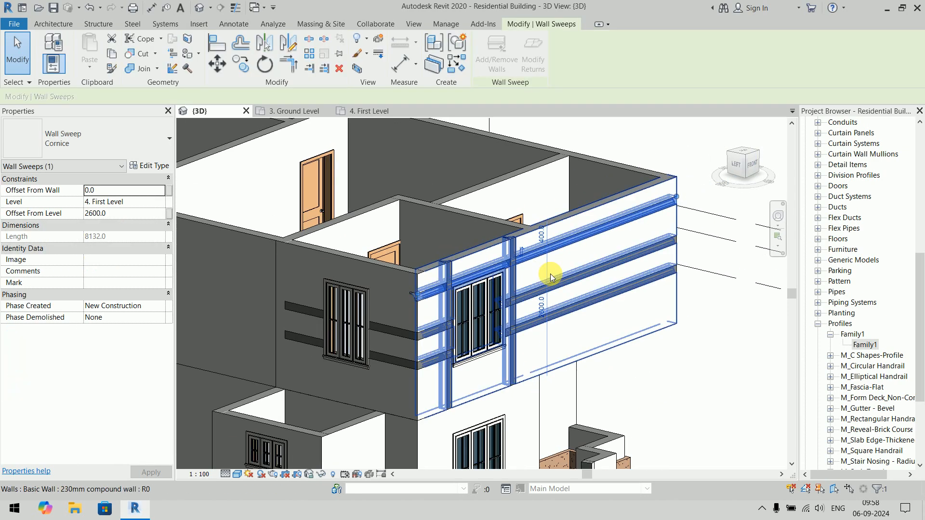
{"action": "left_click", "coordinate": [701, 389]}
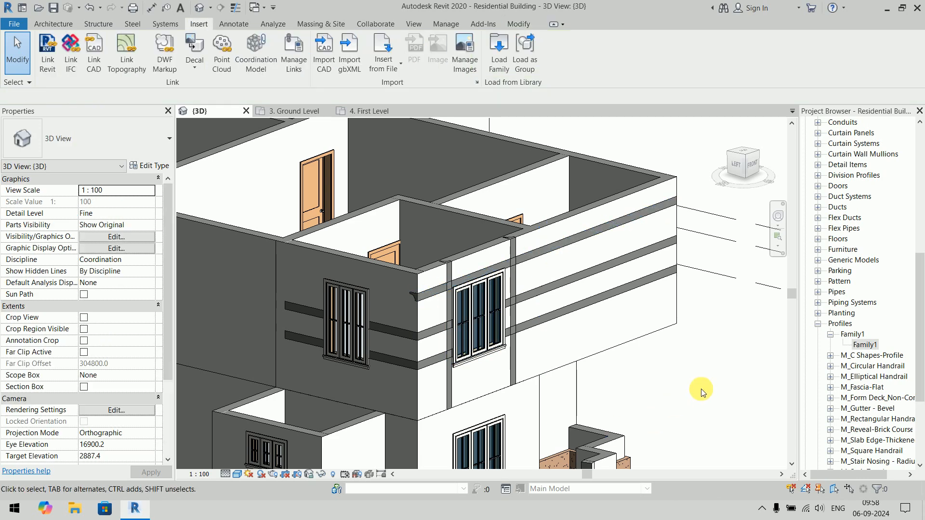
- Place a horizontal wall reveal across the upper-floor wall at the back of the building
{"action": "scroll", "coordinate": [702, 389], "scroll_direction": "down", "scroll_amount": 2}
{"action": "middle_click_drag", "start_coordinate": [435, 329], "coordinate": [397, 324]}
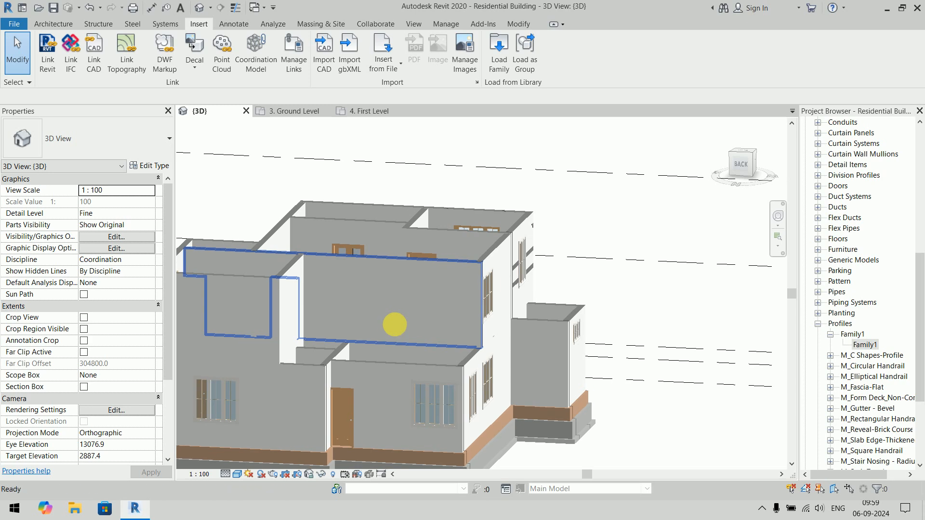
{"action": "left_click", "coordinate": [47, 24]}
{"action": "left_click", "coordinate": [55, 64]}
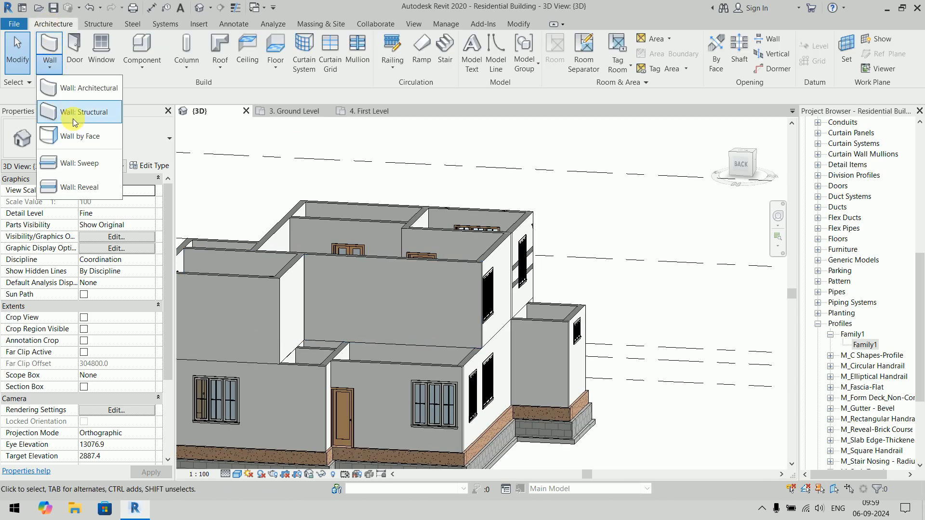
{"action": "left_click", "coordinate": [92, 186]}
{"action": "left_click", "coordinate": [418, 295]}
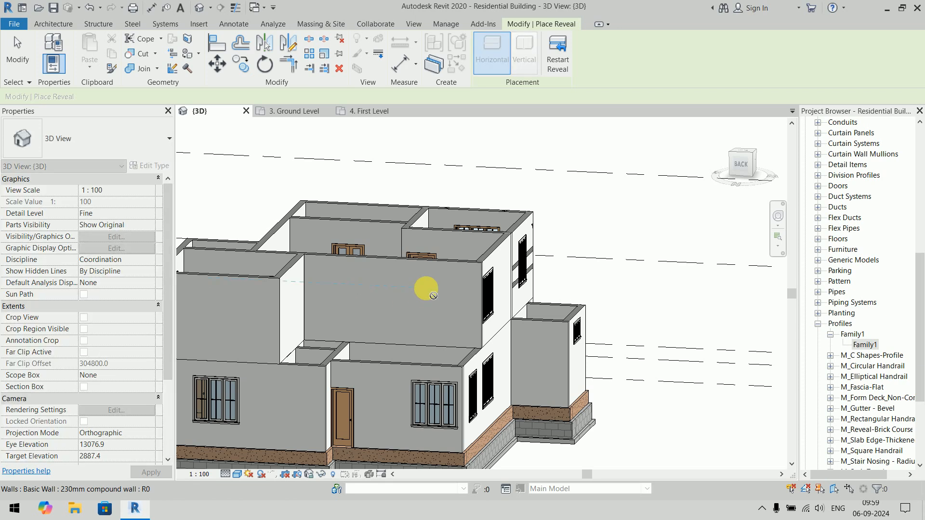
- Add two vertical wall reveals crossing the horizontal reveal on the upper-floor back wall
{"action": "left_click", "coordinate": [558, 53]}
{"action": "left_click", "coordinate": [524, 53]}
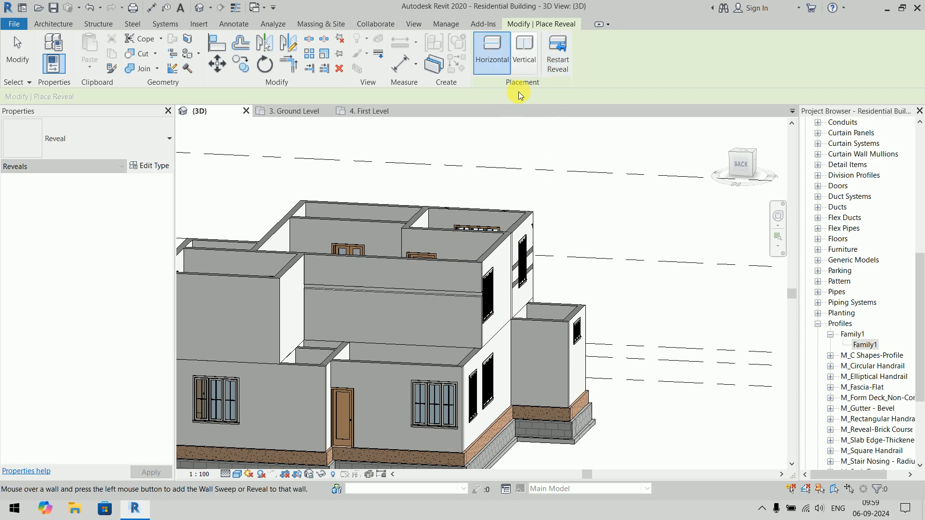
{"action": "left_click", "coordinate": [353, 282]}
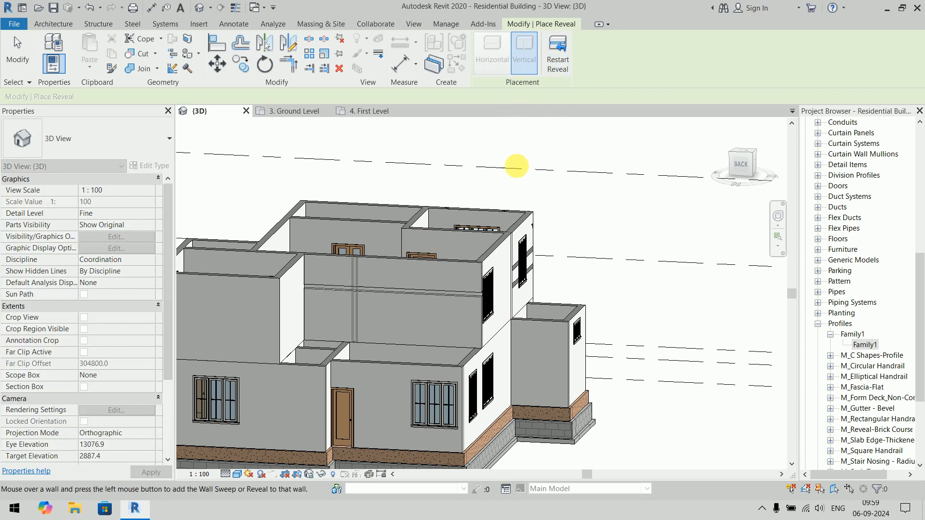
{"action": "left_click", "coordinate": [558, 53]}
{"action": "left_click", "coordinate": [438, 275]}
{"action": "left_click", "coordinate": [557, 53]}
{"action": "key", "text": "Escape"}
{"action": "key", "text": "Escape"}
{"action": "middle_click_drag", "start_coordinate": [609, 285], "coordinate": [545, 278], "text": "shift"}
{"action": "scroll", "coordinate": [425, 323], "scroll_direction": "up", "scroll_amount": 5}
{"action": "middle_click_drag", "start_coordinate": [554, 314], "coordinate": [559, 342]}
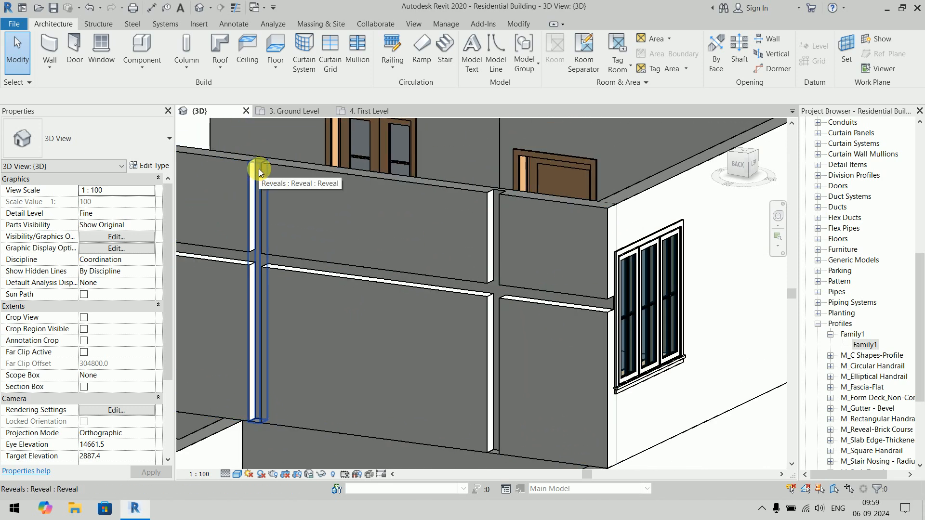
- Try the custom Family1 profile on the reveal type used on the upper-floor back wall
{"action": "left_click", "coordinate": [605, 311]}
{"action": "left_click", "coordinate": [142, 134]}
{"action": "left_click", "coordinate": [142, 134]}
{"action": "left_click", "coordinate": [149, 166]}
{"action": "left_click", "coordinate": [520, 203]}
{"action": "left_click", "coordinate": [546, 201]}
{"action": "left_click", "coordinate": [442, 217]}
{"action": "left_click", "coordinate": [428, 399]}
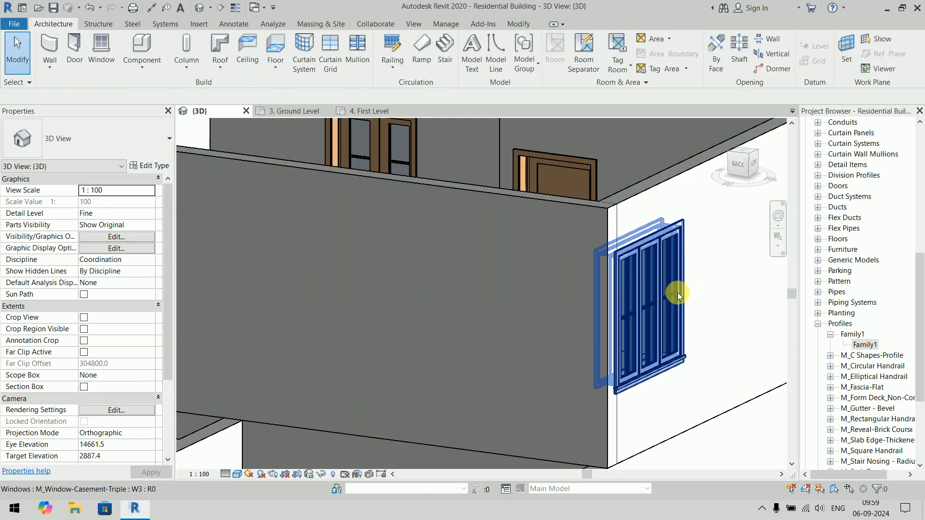
- Examine the reveal's profiled end at the upper-floor window corner up close and undo the reveal profile change
{"action": "left_click", "coordinate": [585, 323]}
{"action": "middle_click_drag", "start_coordinate": [594, 316], "coordinate": [540, 324], "text": "shift"}
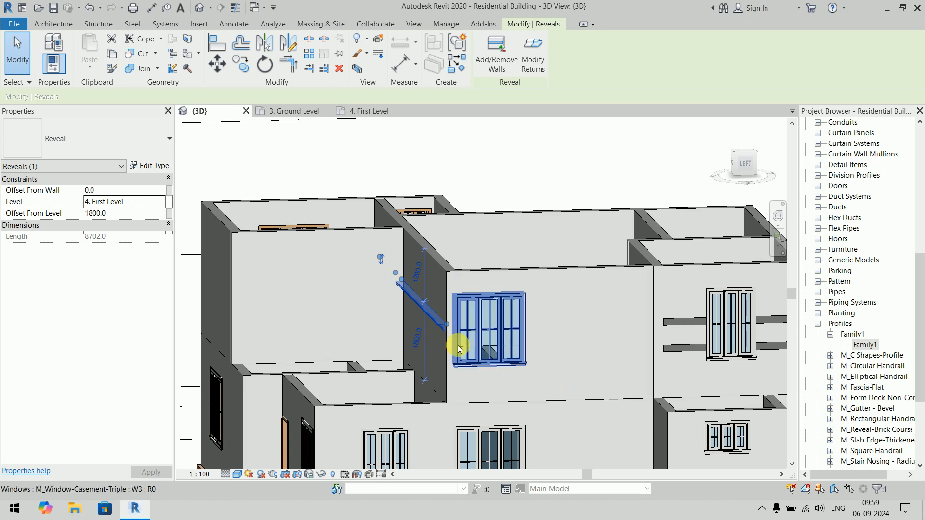
{"action": "scroll", "coordinate": [440, 337], "scroll_direction": "up", "scroll_amount": 5}
{"action": "key", "text": "Escape"}
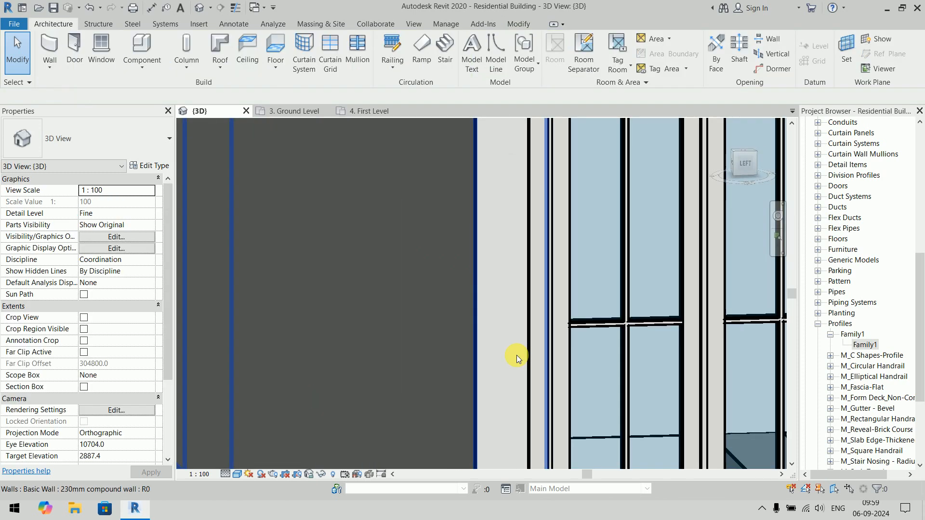
{"action": "left_click", "coordinate": [452, 286]}
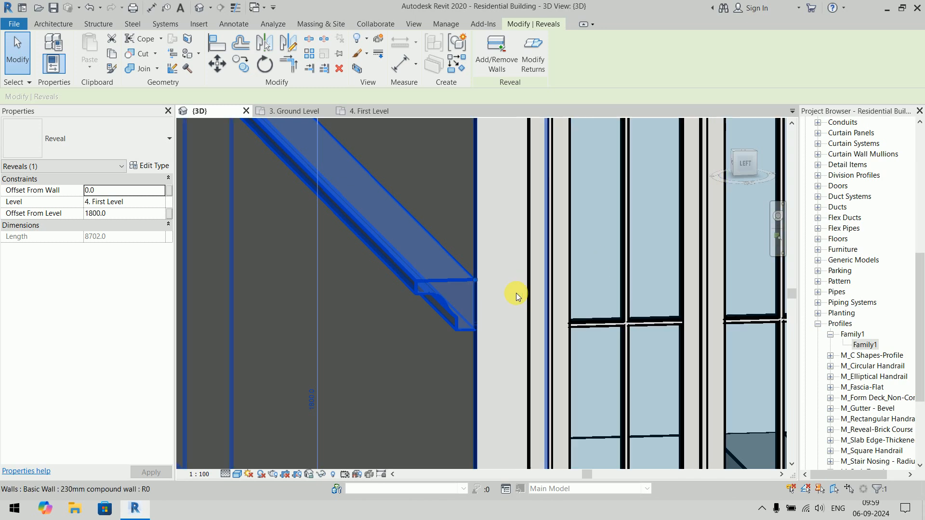
{"action": "key", "text": "Escape"}
{"action": "scroll", "coordinate": [528, 288], "scroll_direction": "down", "scroll_amount": 5}
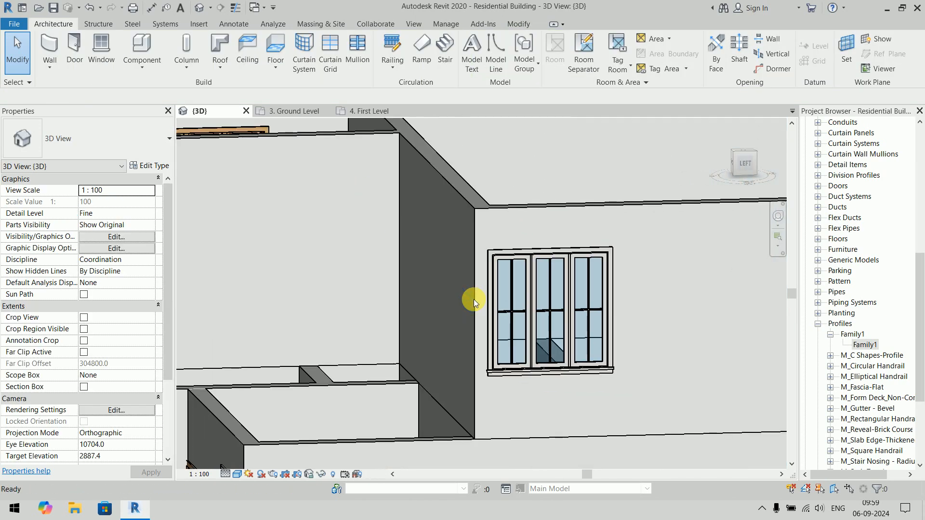
{"action": "left_click", "coordinate": [473, 301]}
{"action": "middle_click_drag", "start_coordinate": [490, 317], "coordinate": [587, 367], "text": "shift"}
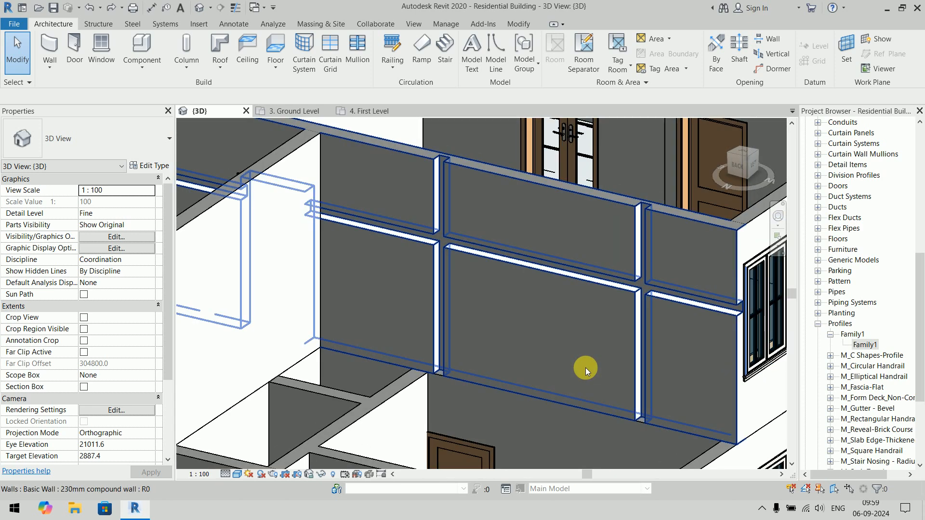
{"action": "left_click", "coordinate": [14, 24]}
{"action": "left_click", "coordinate": [40, 84]}
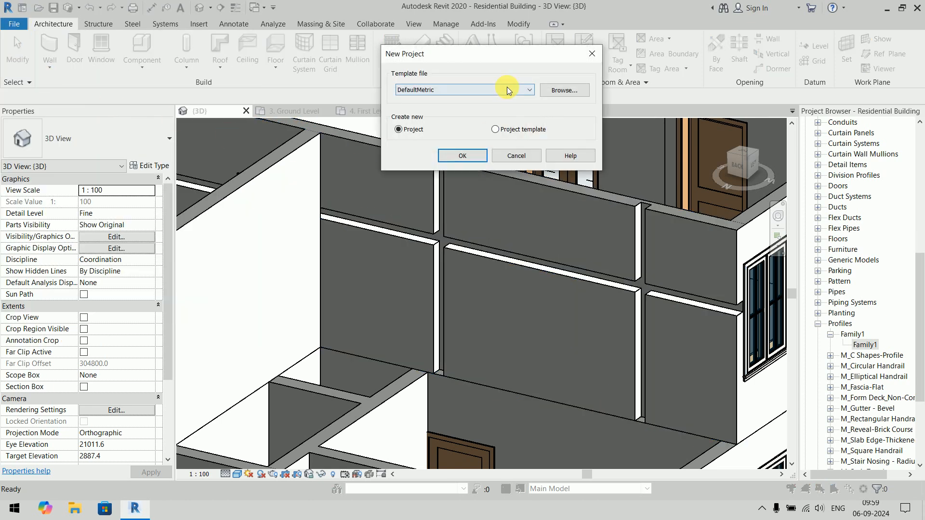
{"action": "left_click", "coordinate": [524, 155]}
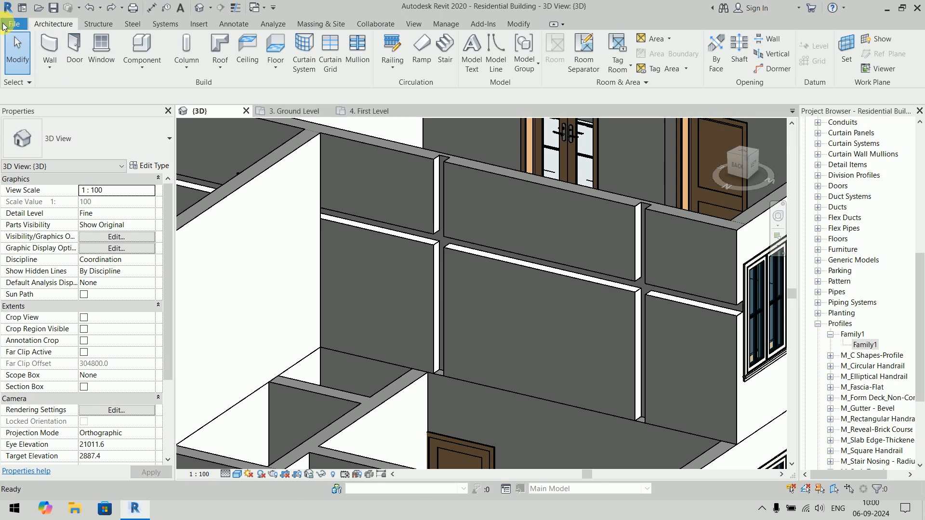
- Create a new family from the Metric Profile template
{"action": "left_click", "coordinate": [14, 23]}
{"action": "mouse_move", "coordinate": [65, 76]}
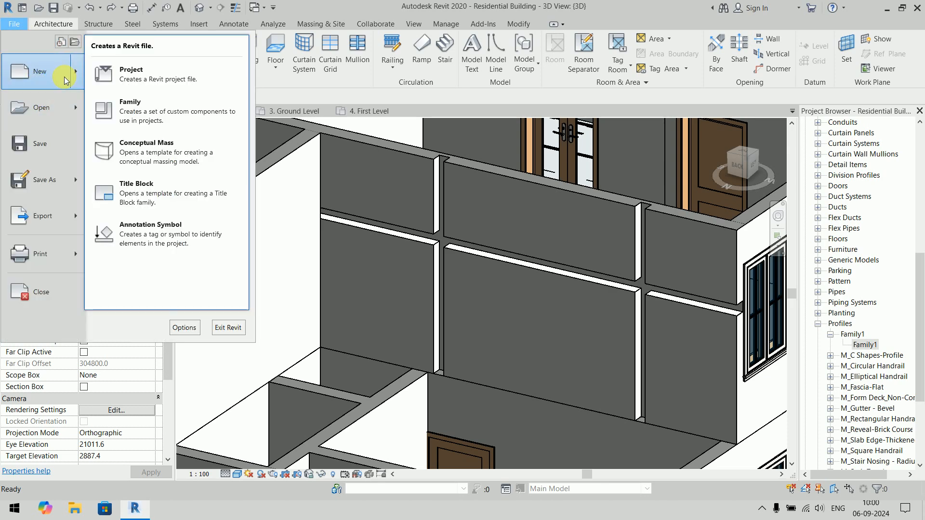
{"action": "left_click", "coordinate": [157, 117]}
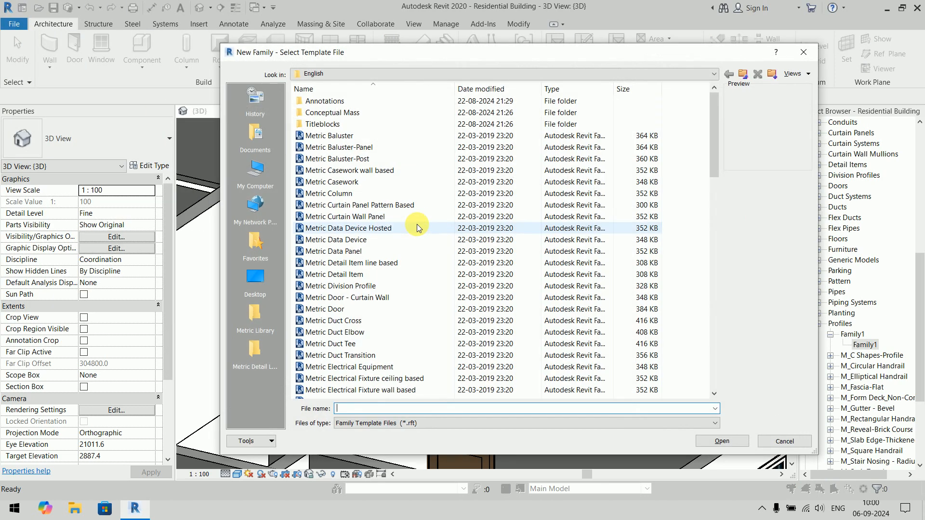
{"action": "scroll", "coordinate": [395, 341], "scroll_direction": "down", "scroll_amount": 7}
{"action": "scroll", "coordinate": [354, 221], "scroll_direction": "down", "scroll_amount": 7}
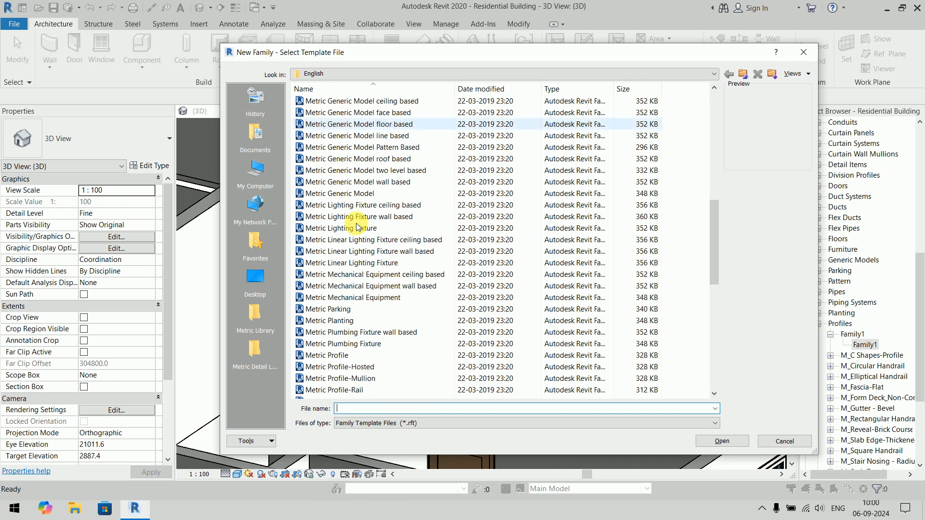
{"action": "left_click", "coordinate": [353, 219]}
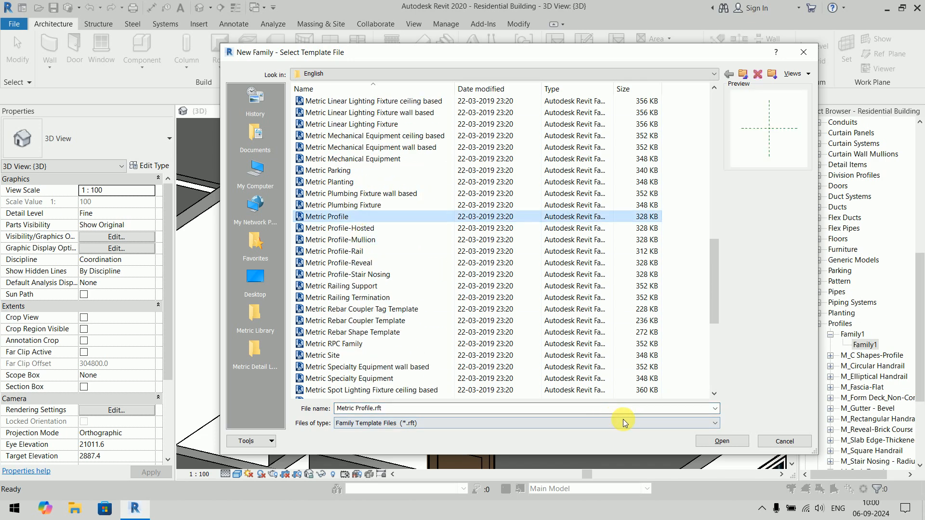
{"action": "left_click", "coordinate": [731, 442]}
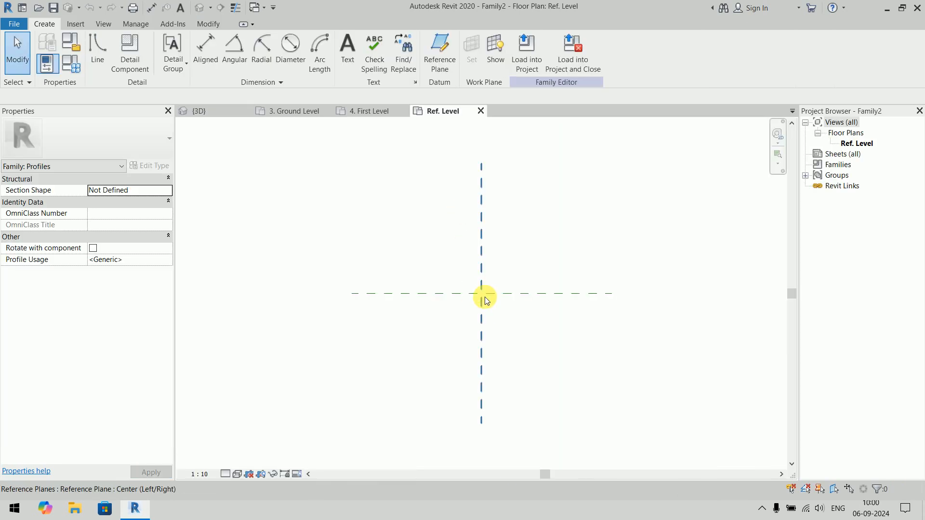
- Draw chained profile lines from the reference plane intersection: about 290 mm up, 280 mm across, a short drop and a short return inward
{"action": "left_click", "coordinate": [101, 52]}
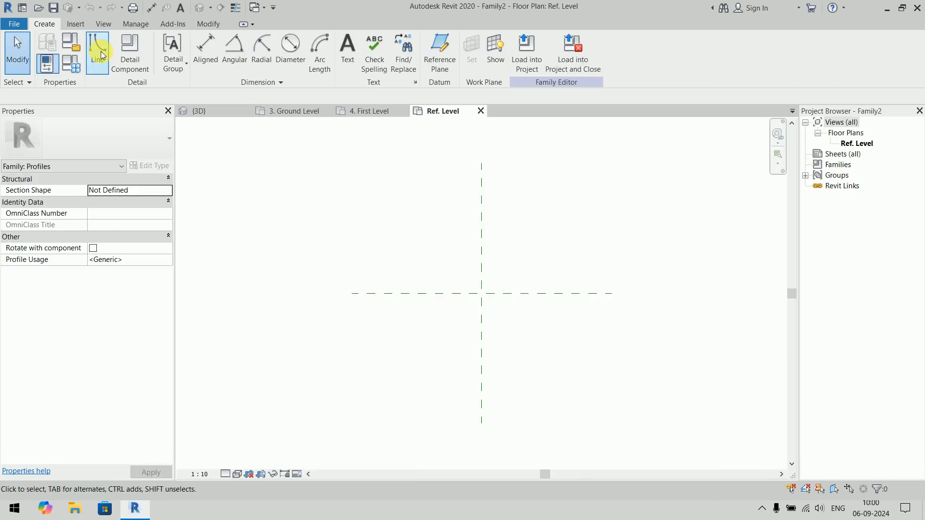
{"action": "left_click", "coordinate": [482, 293]}
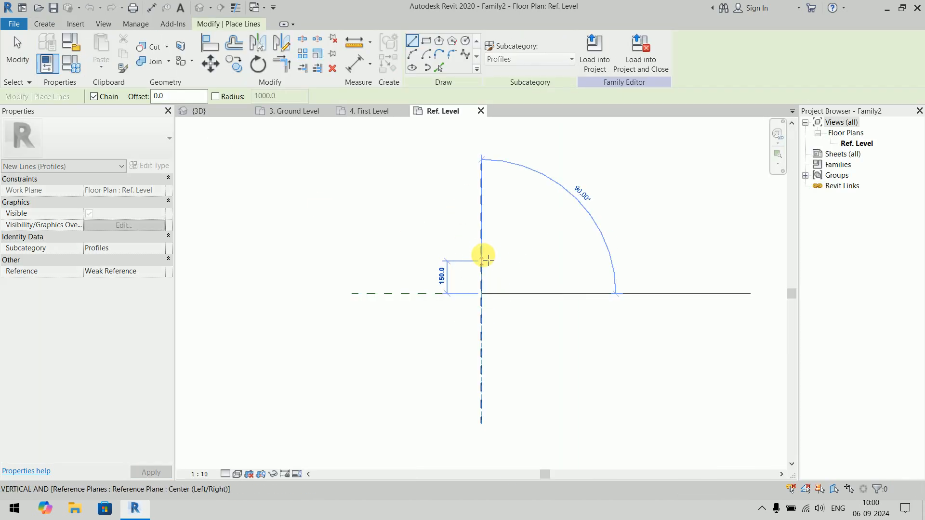
{"action": "left_click", "coordinate": [481, 230]}
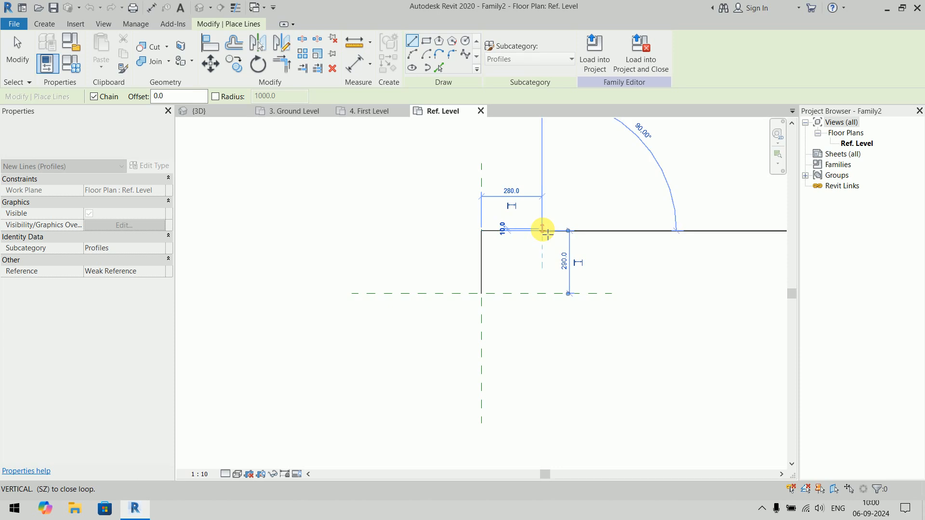
{"action": "left_click", "coordinate": [544, 231]}
{"action": "left_click", "coordinate": [543, 245]}
{"action": "left_click", "coordinate": [528, 245]}
{"action": "key", "text": "Escape"}
- Draw the profile's short base line from the reference plane intersection and a vertical line about 50 mm up from its end
{"action": "left_click", "coordinate": [482, 293]}
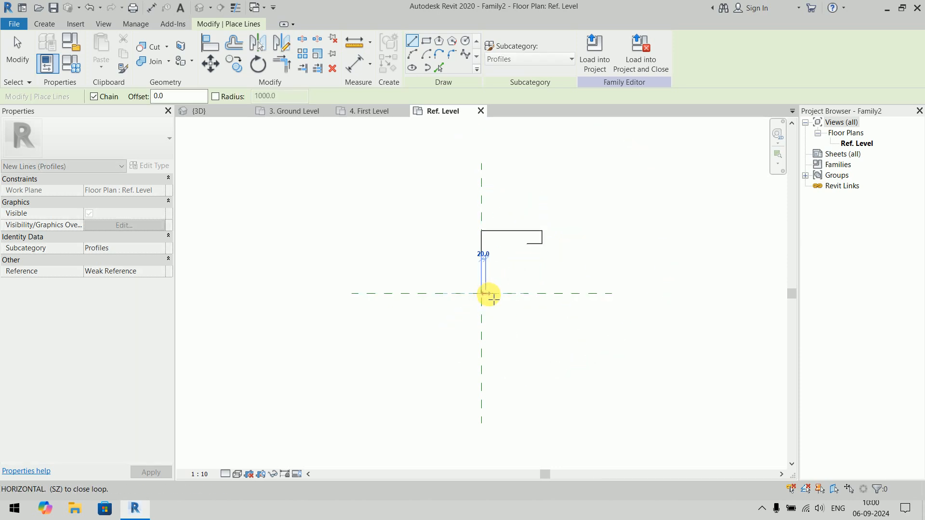
{"action": "left_click", "coordinate": [501, 294]}
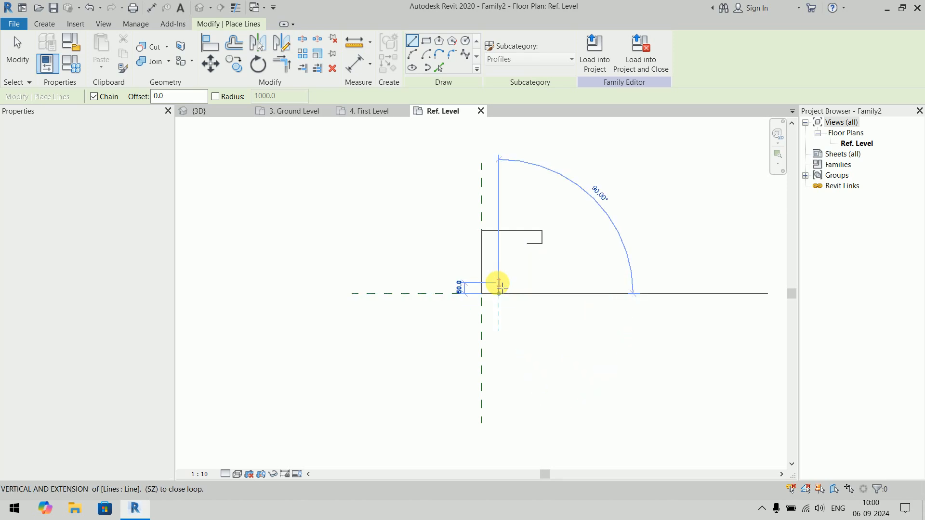
{"action": "left_click", "coordinate": [499, 284]}
{"action": "key", "text": "Escape"}
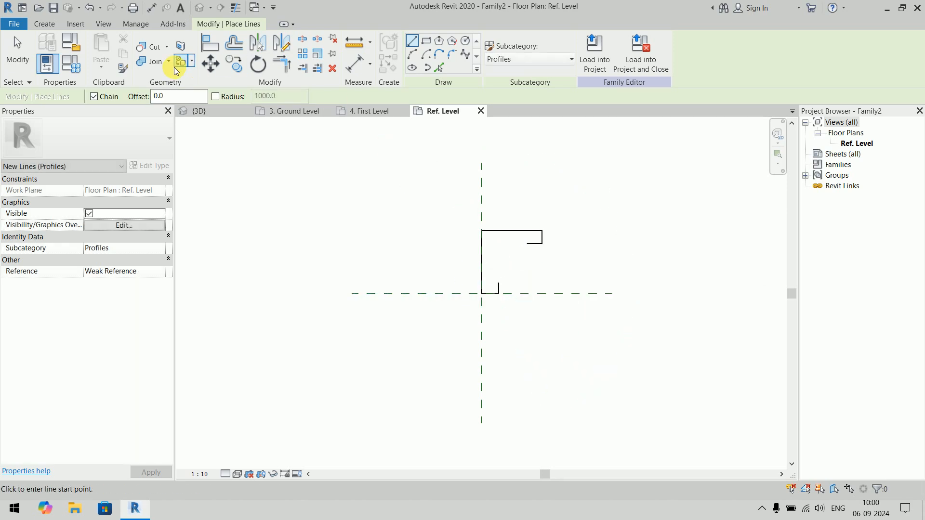
- Close the profile with a concave arc of about 137 mm radius between the two open line ends
{"action": "left_click", "coordinate": [413, 54]}
{"action": "left_click", "coordinate": [528, 244]}
{"action": "left_click", "coordinate": [498, 283]}
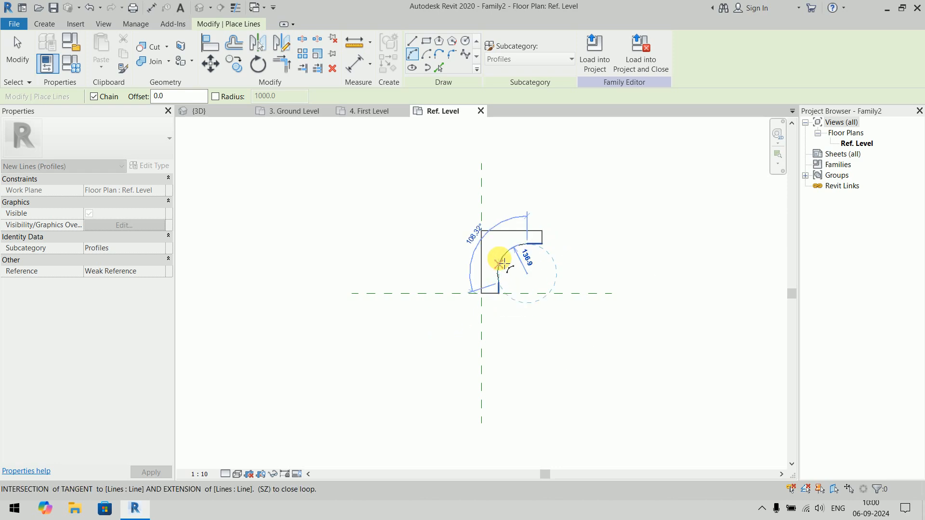
{"action": "left_click", "coordinate": [590, 275]}
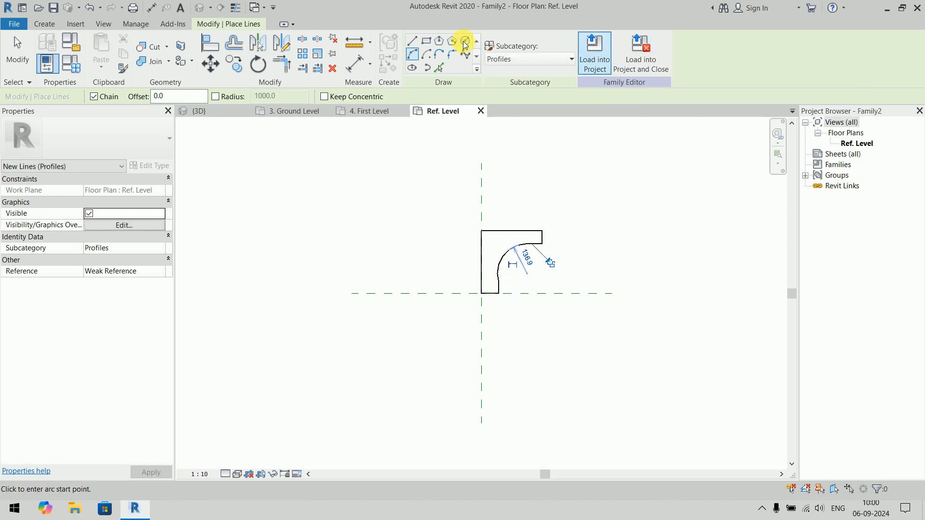
- Save the profile family to the Desktop as 11 with a maximum of 1 backup, and load it into the project, closing the family
{"action": "left_click", "coordinate": [14, 23]}
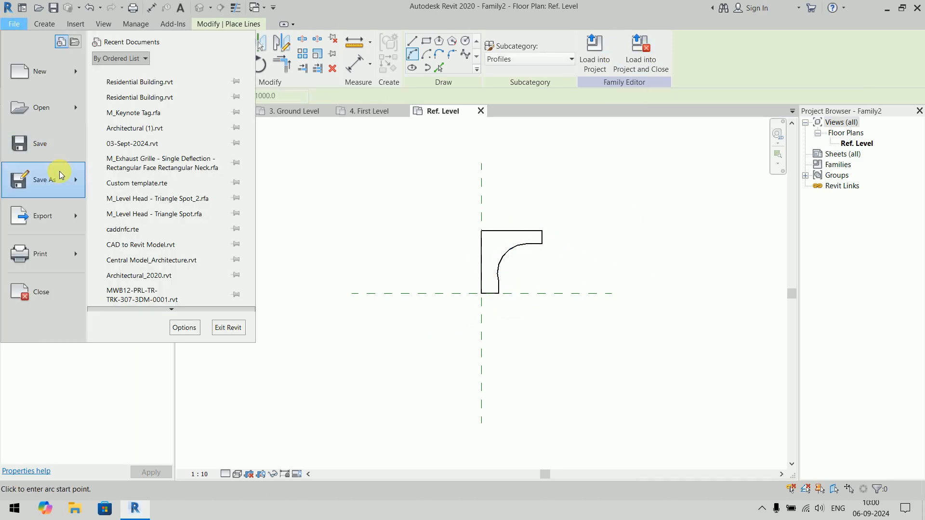
{"action": "mouse_move", "coordinate": [60, 174]}
{"action": "left_click", "coordinate": [157, 169]}
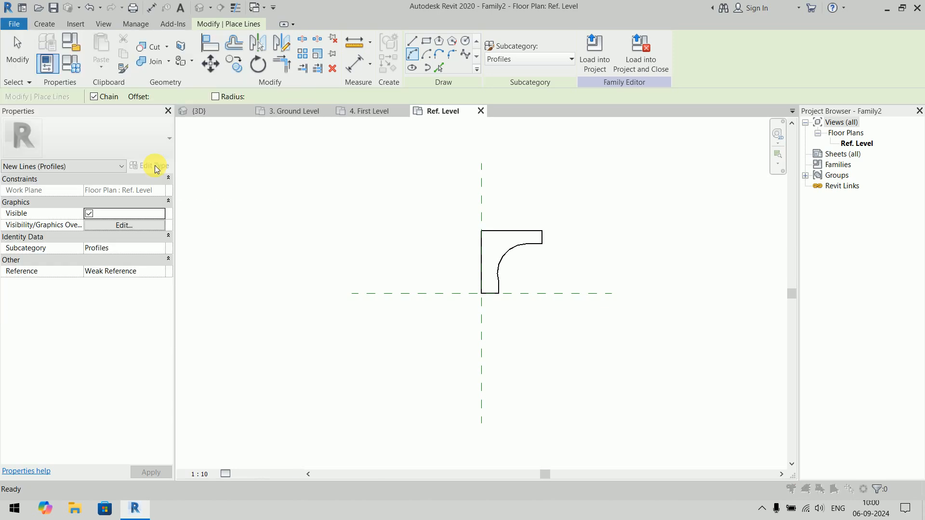
{"action": "left_click", "coordinate": [140, 279]}
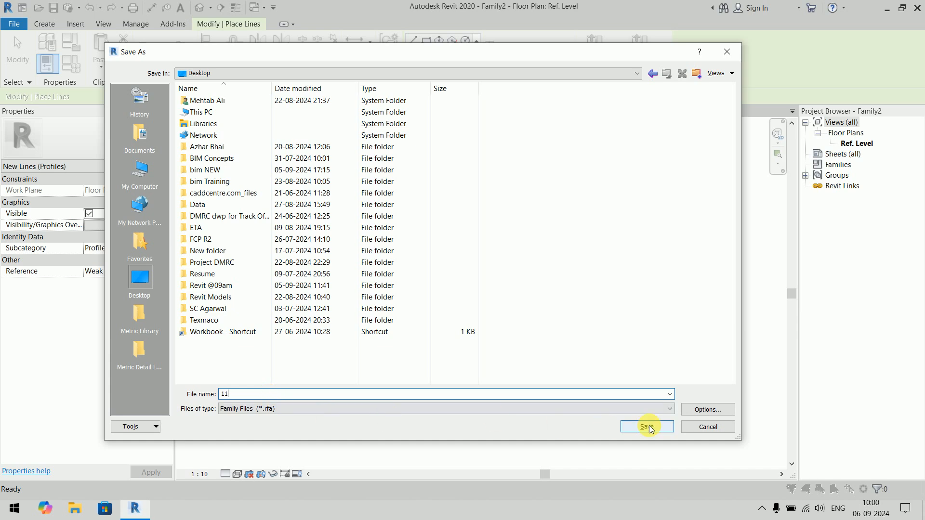
{"action": "left_click", "coordinate": [705, 410]}
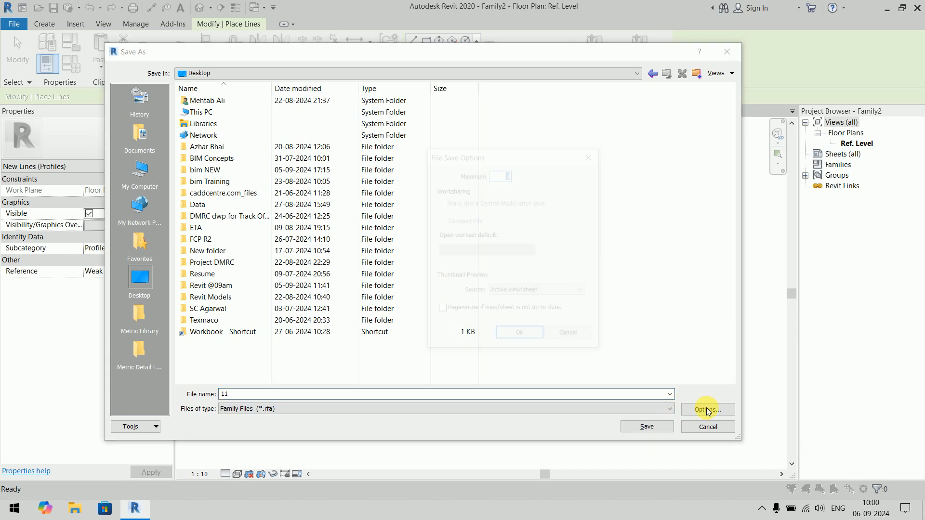
{"action": "left_click", "coordinate": [537, 336]}
{"action": "left_click", "coordinate": [647, 427]}
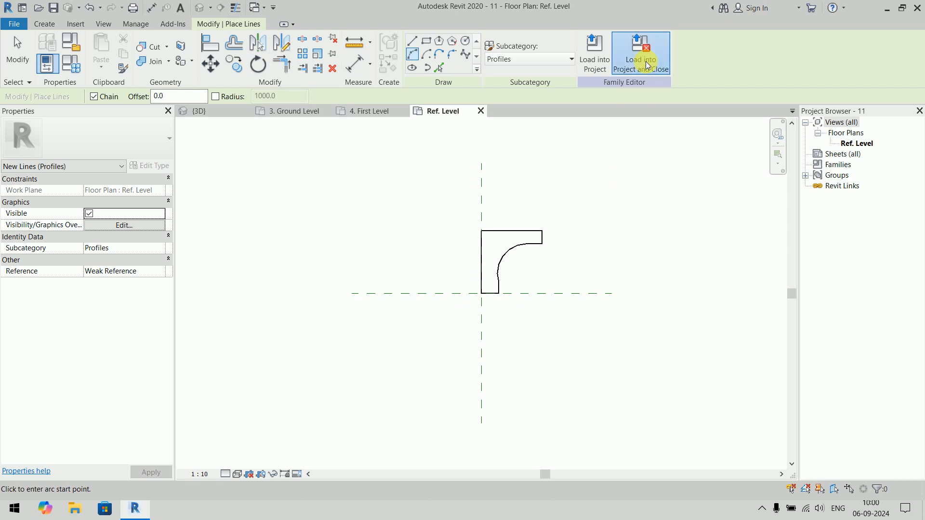
{"action": "left_click", "coordinate": [645, 60]}
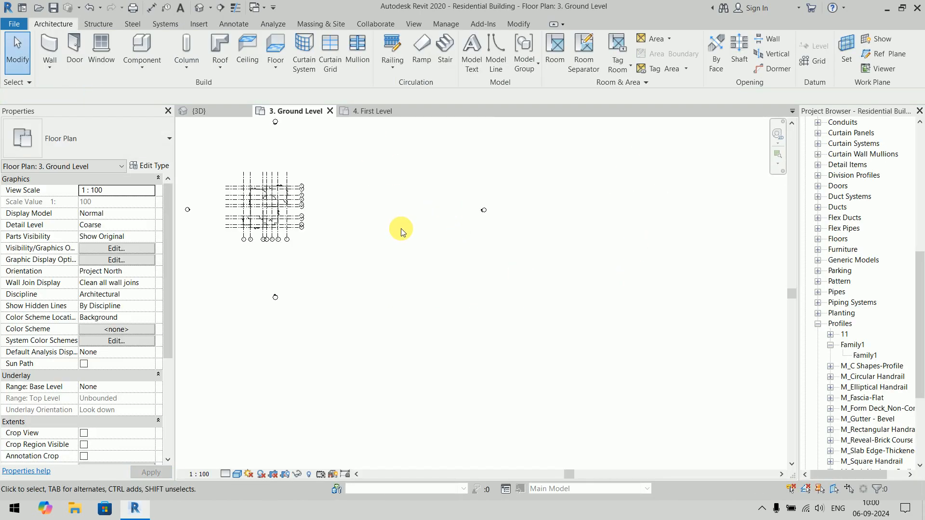
- In the 3D view, set the profile of the back wall's reveal type to 11 : 11
{"action": "left_click", "coordinate": [196, 110]}
{"action": "scroll", "coordinate": [430, 294], "scroll_direction": "down", "scroll_amount": 2}
{"action": "middle_click_drag", "start_coordinate": [559, 292], "coordinate": [400, 297]}
{"action": "scroll", "coordinate": [400, 297], "scroll_direction": "up", "scroll_amount": 5}
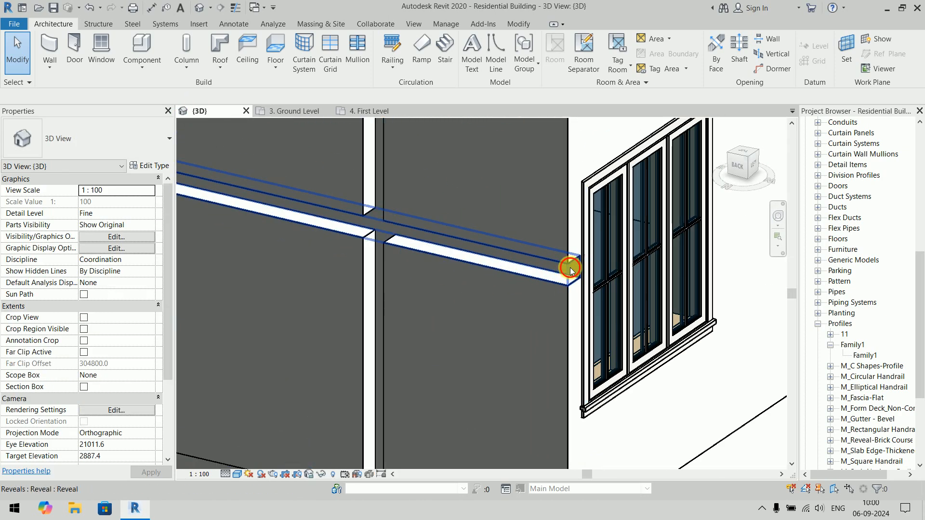
{"action": "left_click", "coordinate": [570, 268]}
{"action": "left_click", "coordinate": [156, 167]}
{"action": "left_click", "coordinate": [546, 201]}
{"action": "left_click", "coordinate": [407, 222]}
{"action": "left_click", "coordinate": [428, 398]}
{"action": "left_click", "coordinate": [649, 430]}
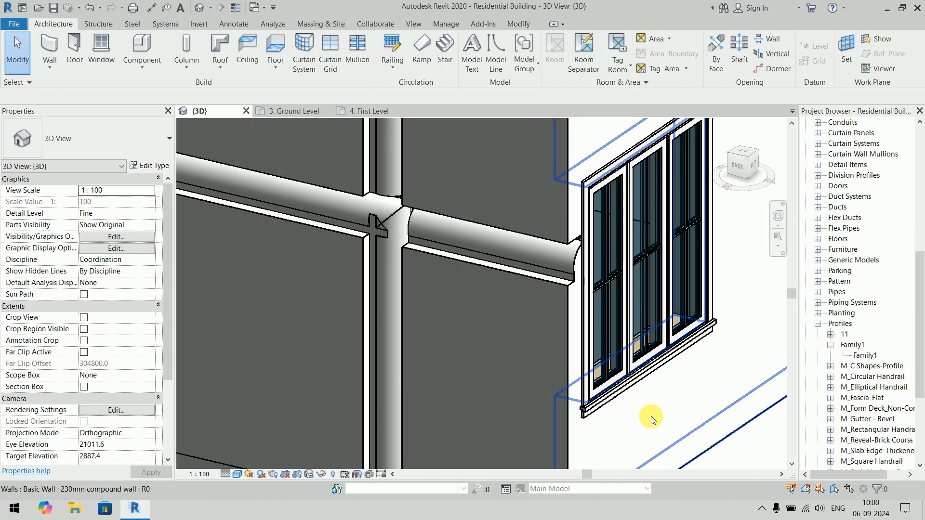
- Select all Cornice wall sweeps in the project and set their type's profile to 11 : 11
{"action": "scroll", "coordinate": [652, 416], "scroll_direction": "down", "scroll_amount": 3}
{"action": "middle_click_drag", "start_coordinate": [657, 429], "coordinate": [586, 331], "text": "shift"}
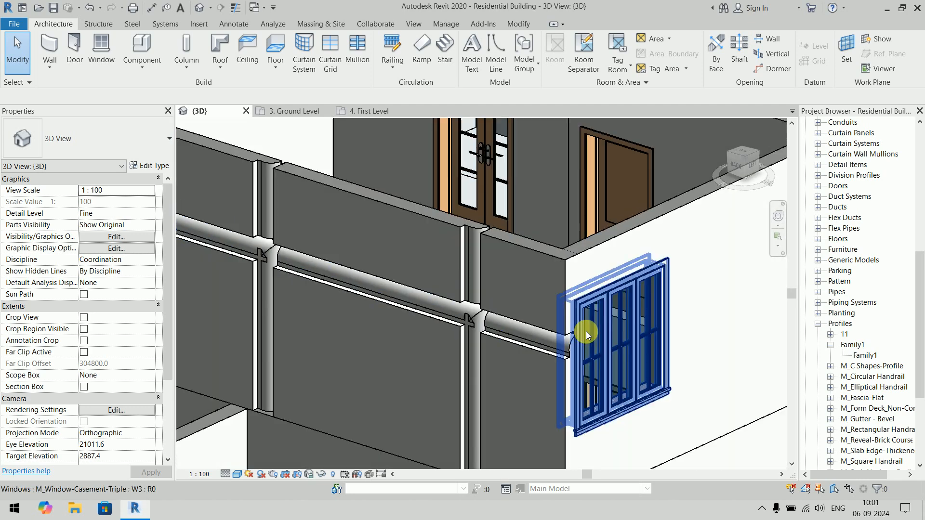
{"action": "scroll", "coordinate": [481, 268], "scroll_direction": "down", "scroll_amount": 3}
{"action": "middle_click_drag", "start_coordinate": [481, 268], "coordinate": [421, 241]}
{"action": "scroll", "coordinate": [421, 241], "scroll_direction": "up", "scroll_amount": 4}
{"action": "left_click", "coordinate": [492, 235]}
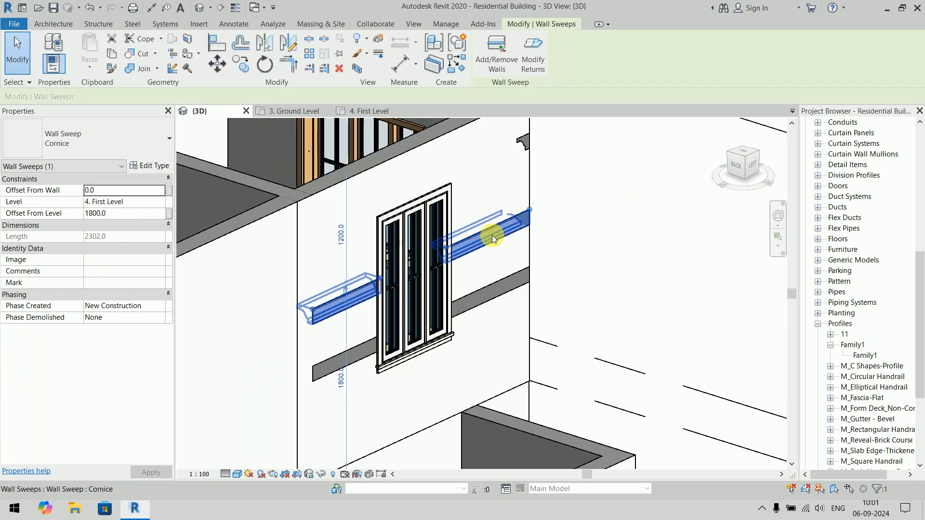
{"action": "key", "text": "s"}
{"action": "key", "text": "a"}
{"action": "left_click", "coordinate": [154, 165]}
{"action": "left_click", "coordinate": [536, 225]}
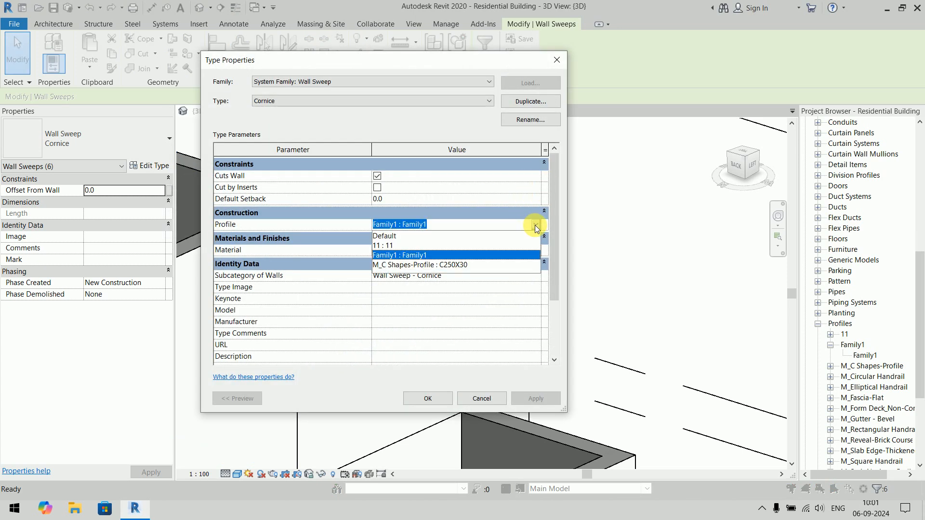
{"action": "left_click", "coordinate": [385, 244]}
{"action": "left_click", "coordinate": [427, 399]}
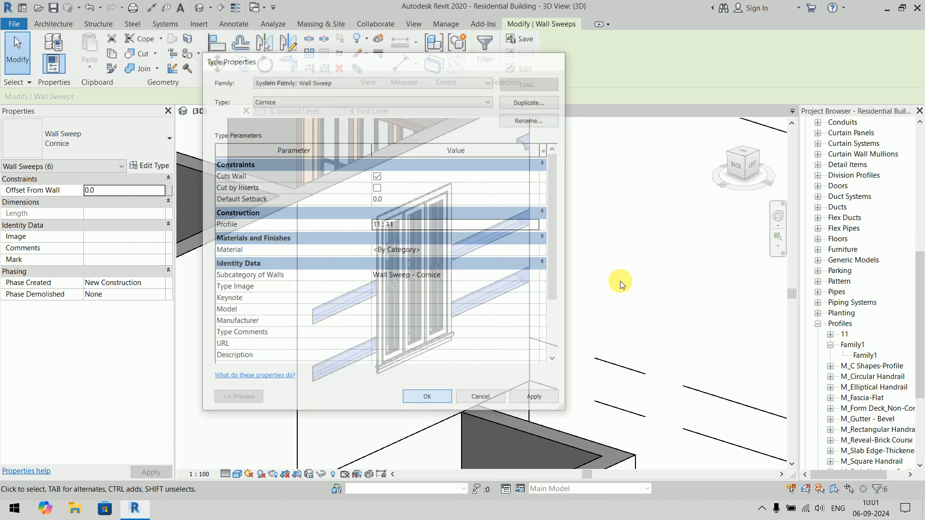
{"action": "key", "text": "Escape"}
- Examine the reshaped cornice sweeps around the upper-floor corner windows from several angles
{"action": "scroll", "coordinate": [620, 281], "scroll_direction": "up", "scroll_amount": 3}
{"action": "middle_click_drag", "start_coordinate": [655, 305], "coordinate": [568, 156], "text": "shift"}
{"action": "middle_click_drag", "start_coordinate": [492, 340], "coordinate": [709, 232]}
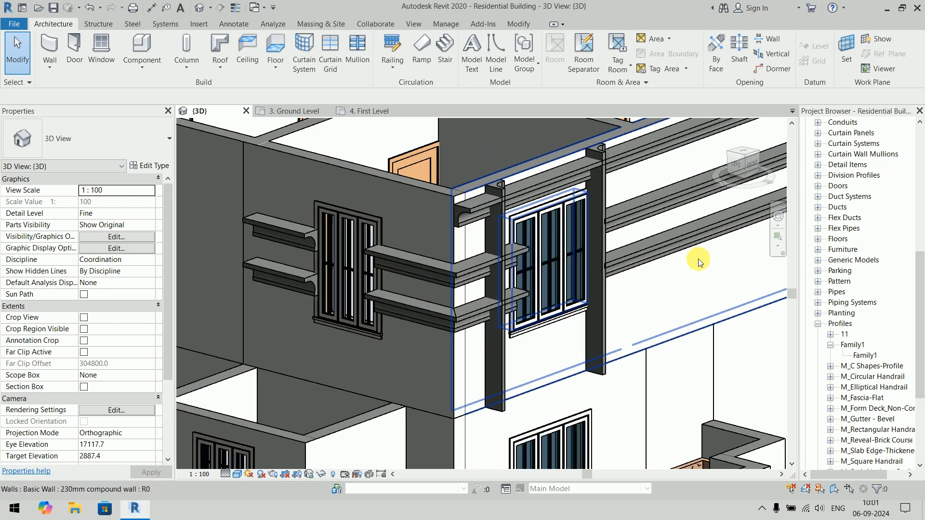
{"action": "scroll", "coordinate": [455, 251], "scroll_direction": "up", "scroll_amount": 4}
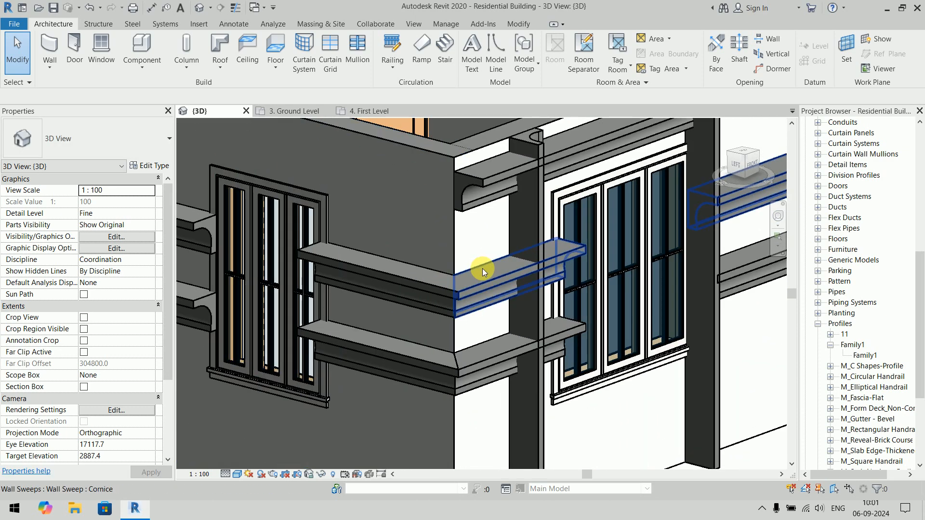
- Examine the corner cornice sweeps and the interior wall reveals from several angles in the 3D view
{"action": "scroll", "coordinate": [482, 268], "scroll_direction": "down", "scroll_amount": 3}
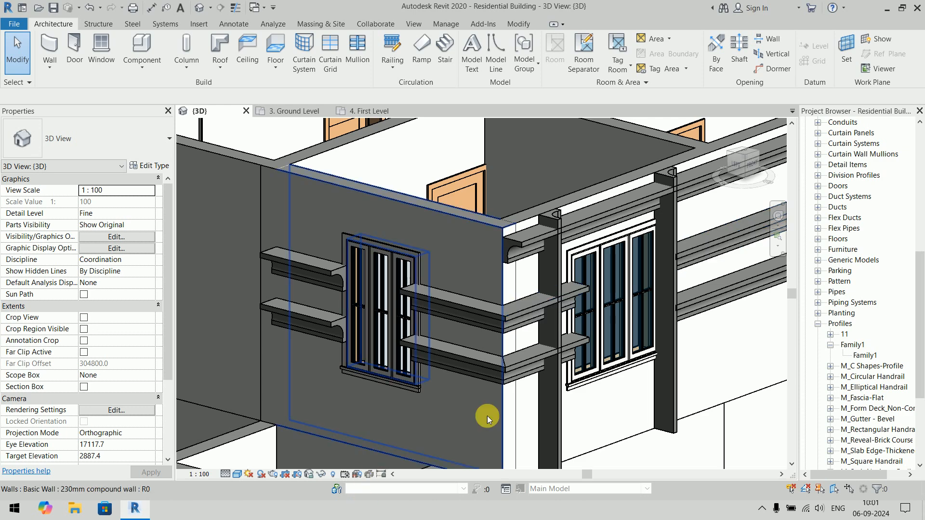
{"action": "scroll", "coordinate": [450, 336], "scroll_direction": "down", "scroll_amount": 4}
{"action": "middle_click_drag", "start_coordinate": [331, 343], "coordinate": [499, 333], "text": "shift"}
{"action": "scroll", "coordinate": [532, 287], "scroll_direction": "up", "scroll_amount": 3}
{"action": "scroll", "coordinate": [774, 333], "scroll_direction": "down", "scroll_amount": 3}
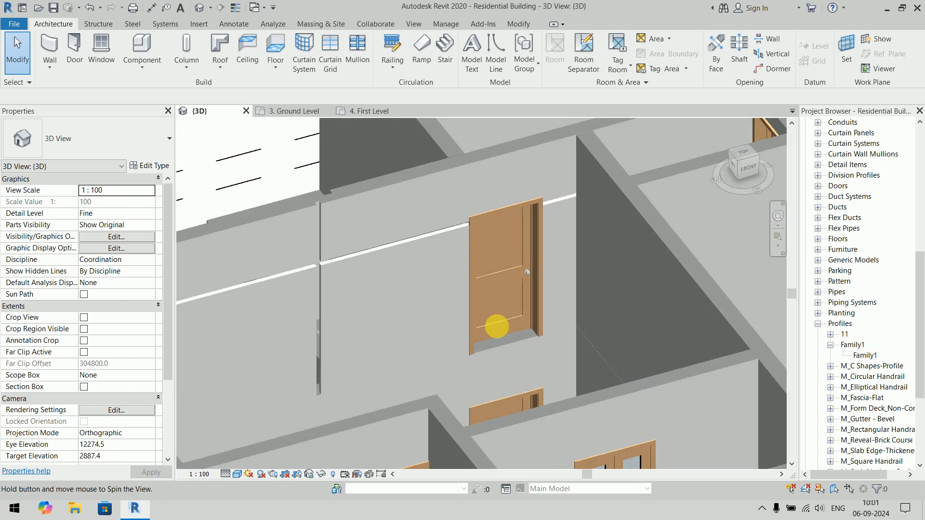
{"action": "middle_click_drag", "start_coordinate": [404, 296], "coordinate": [550, 288]}
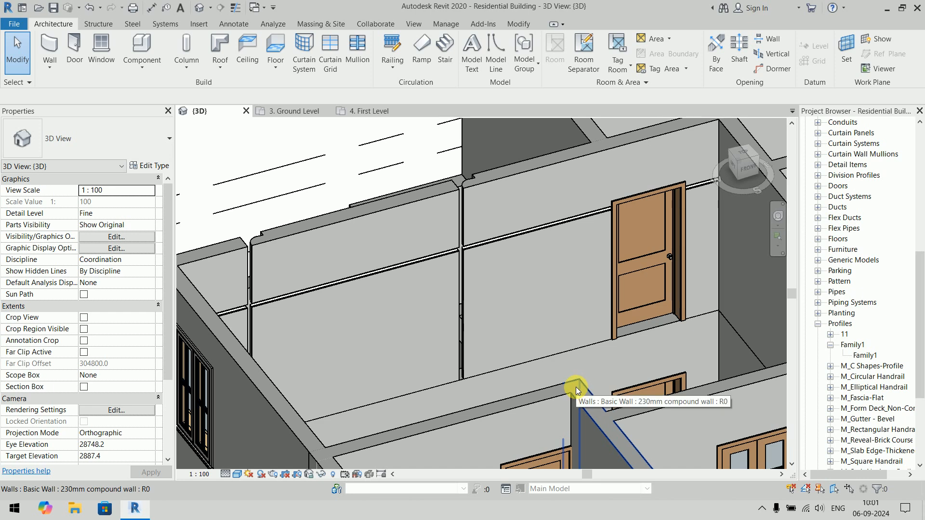
{"action": "middle_click_drag", "start_coordinate": [577, 386], "coordinate": [411, 321], "text": "shift"}
{"action": "middle_click_drag", "start_coordinate": [539, 332], "coordinate": [453, 346], "text": "shift"}
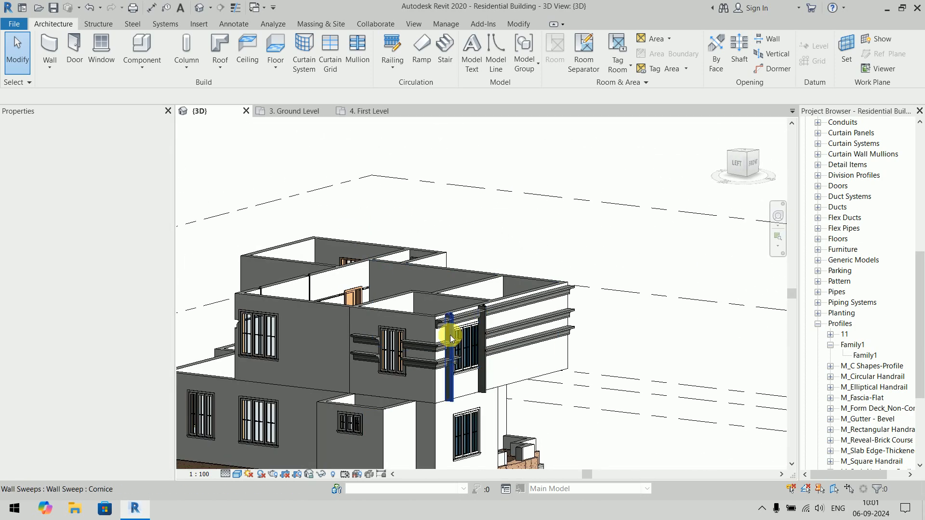
{"action": "scroll", "coordinate": [453, 346], "scroll_direction": "up", "scroll_amount": 6}
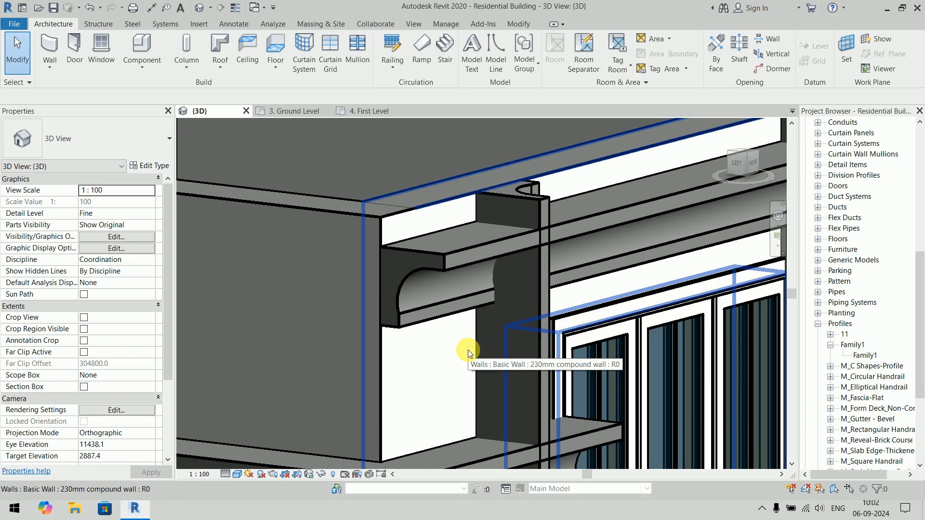
{"action": "scroll", "coordinate": [467, 350], "scroll_direction": "down", "scroll_amount": 8}
{"action": "middle_click_drag", "start_coordinate": [470, 351], "coordinate": [543, 398], "text": "shift"}
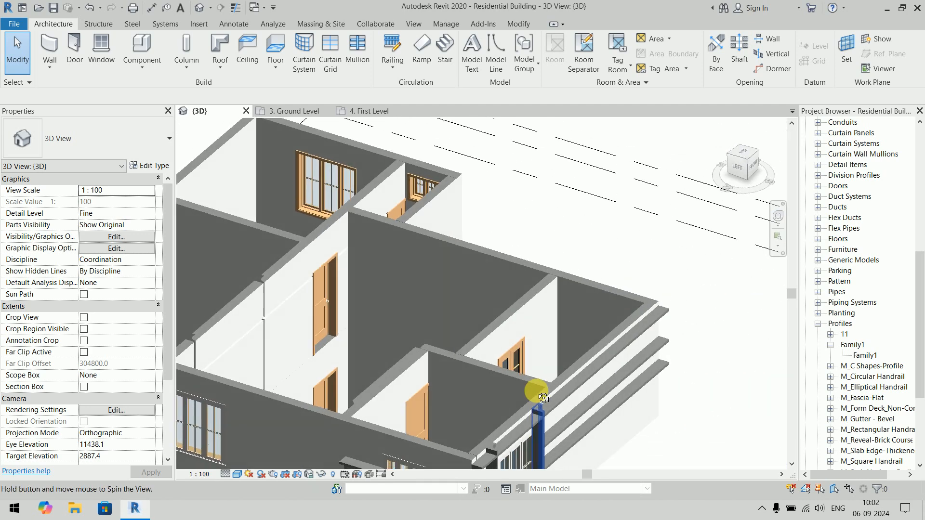
- Place horizontal Cornice wall sweeps on the short upper-floor front wall and the adjoining side wall with the two windows
{"action": "left_click", "coordinate": [50, 63]}
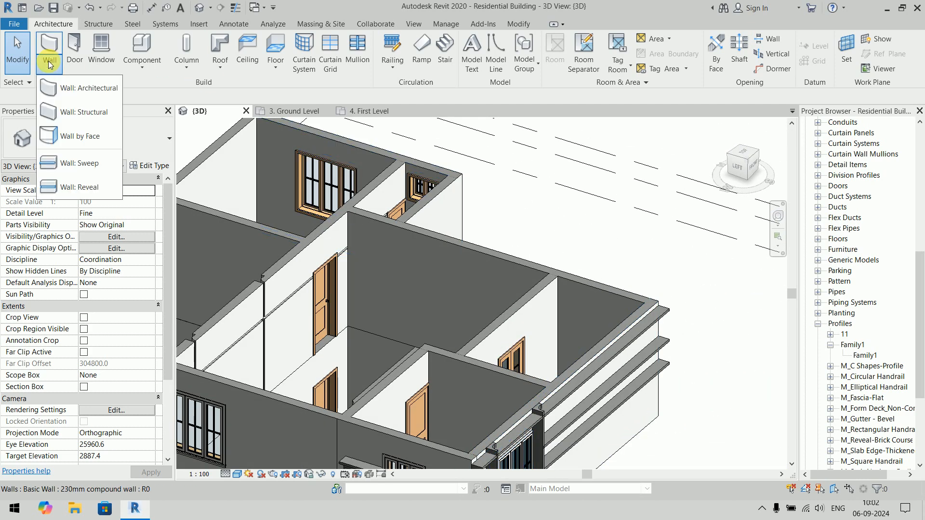
{"action": "left_click", "coordinate": [86, 172]}
{"action": "left_click", "coordinate": [492, 53]}
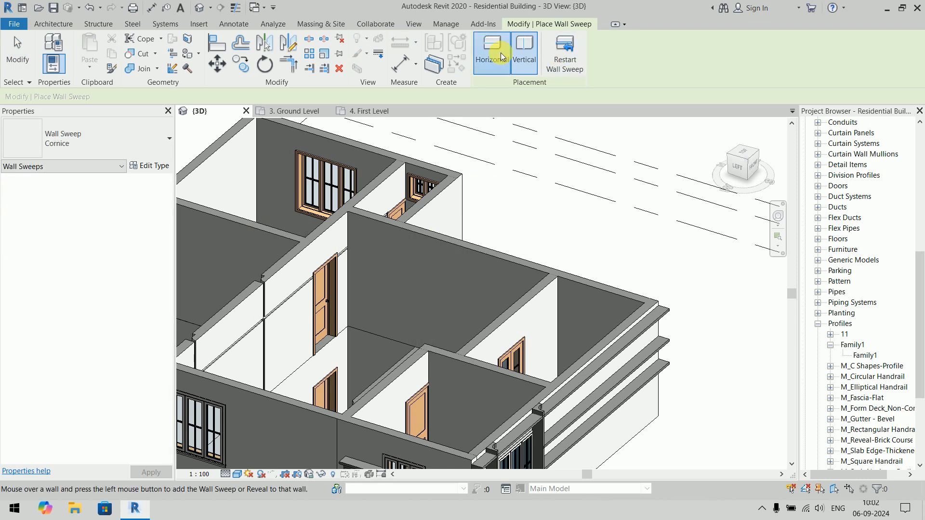
{"action": "scroll", "coordinate": [514, 265], "scroll_direction": "up", "scroll_amount": 5}
{"action": "scroll", "coordinate": [516, 268], "scroll_direction": "up", "scroll_amount": 3}
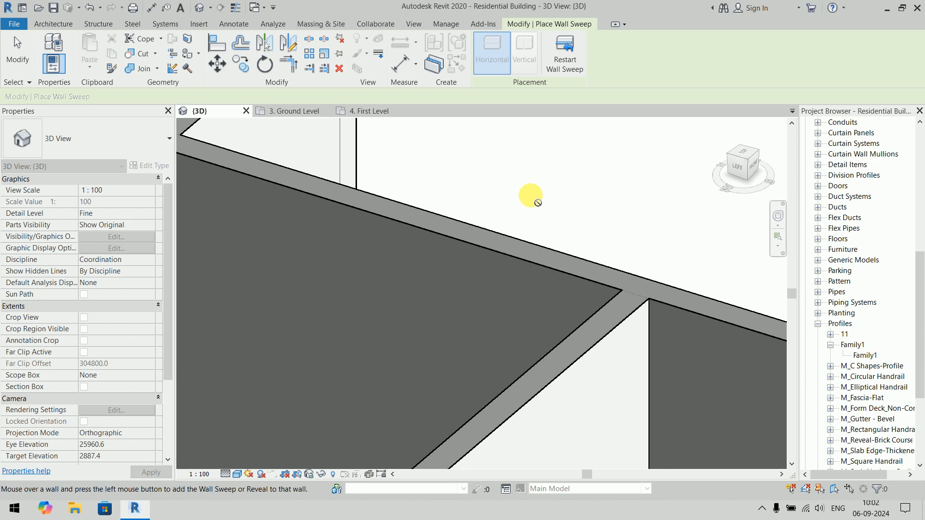
{"action": "scroll", "coordinate": [584, 227], "scroll_direction": "down", "scroll_amount": 5}
{"action": "middle_click_drag", "start_coordinate": [584, 227], "coordinate": [563, 245], "text": "shift"}
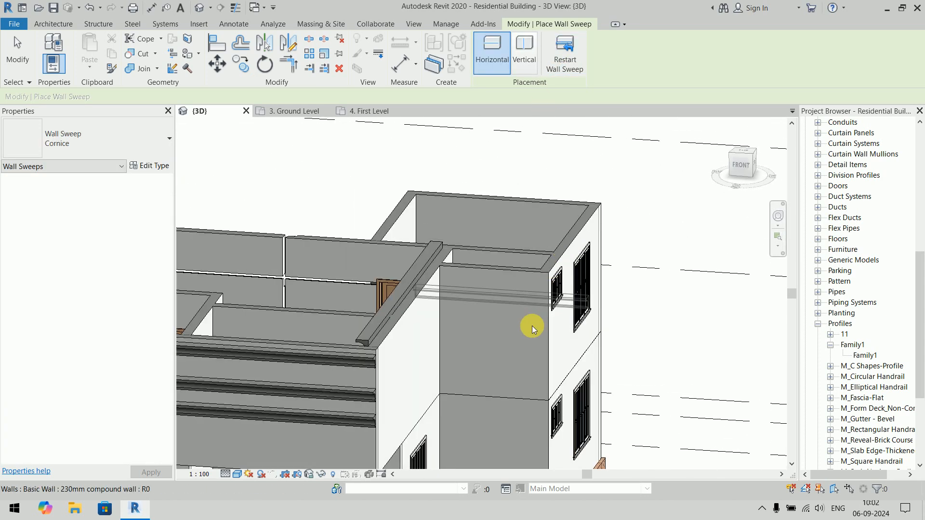
{"action": "left_click", "coordinate": [531, 303]}
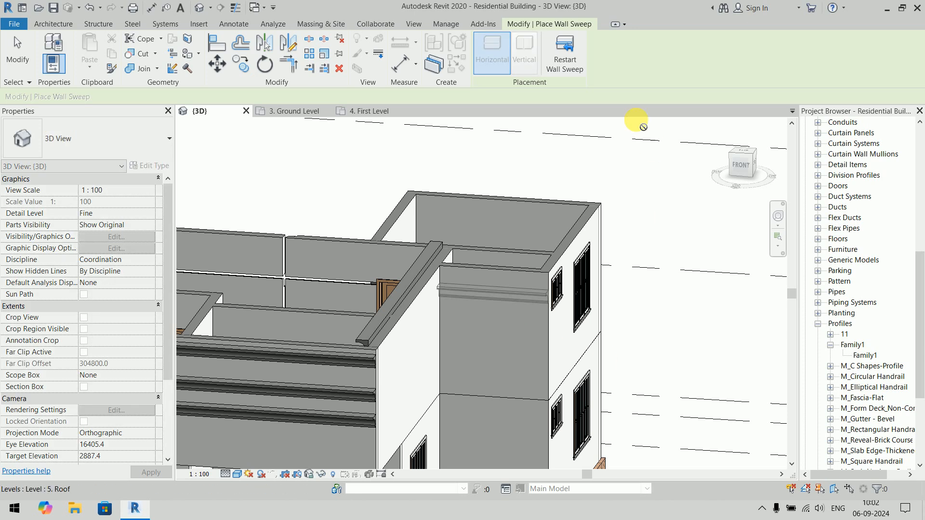
{"action": "left_click", "coordinate": [559, 56]}
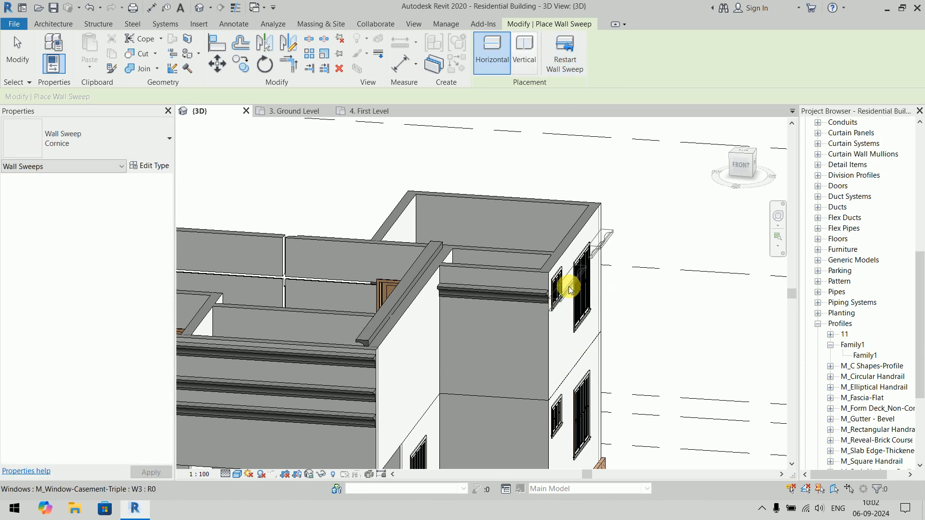
{"action": "scroll", "coordinate": [561, 287], "scroll_direction": "up", "scroll_amount": 6}
{"action": "key", "text": "Escape"}
{"action": "key", "text": "Escape"}
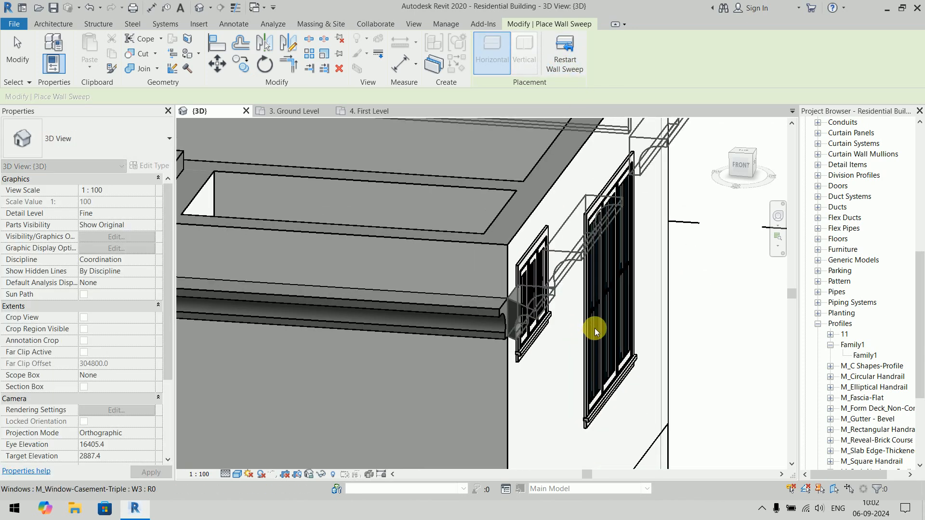
- Inspect the new cornice around the building corner and open the East elevation view
{"action": "middle_click_drag", "start_coordinate": [620, 331], "coordinate": [569, 341], "text": "shift"}
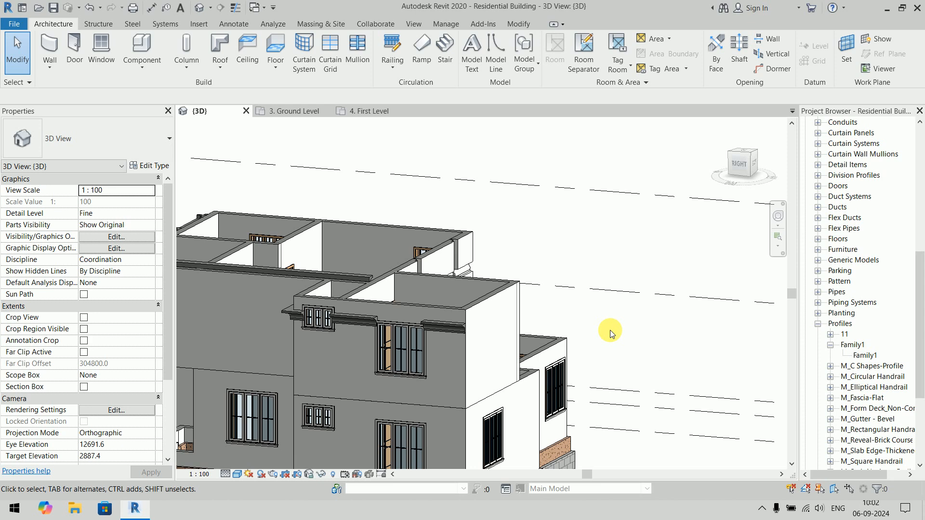
{"action": "scroll", "coordinate": [357, 327], "scroll_direction": "down", "scroll_amount": 6}
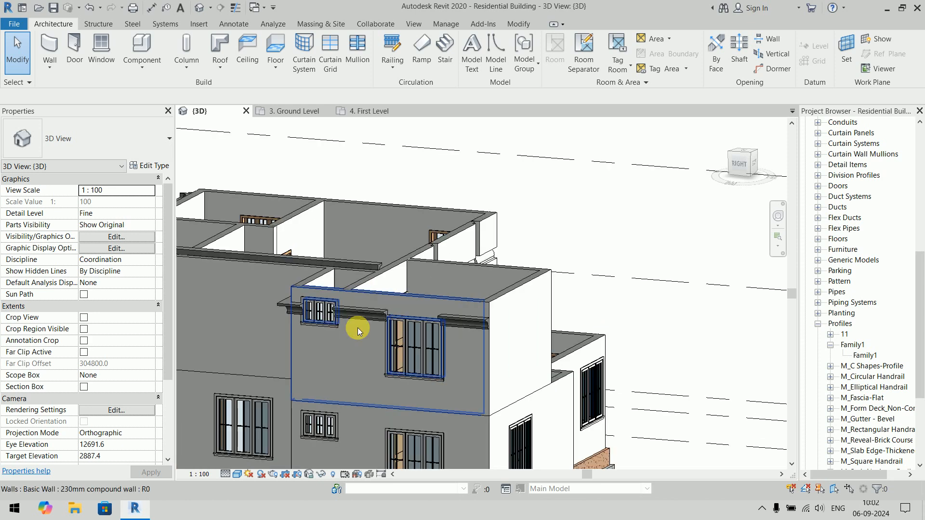
{"action": "middle_click_drag", "start_coordinate": [389, 363], "coordinate": [530, 364], "text": "shift"}
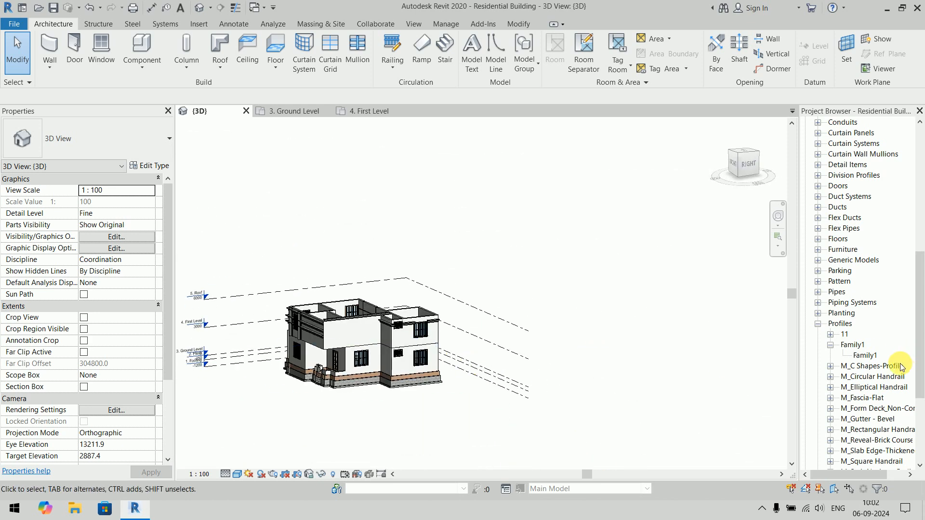
{"action": "left_click_drag", "start_coordinate": [920, 308], "coordinate": [919, 149]}
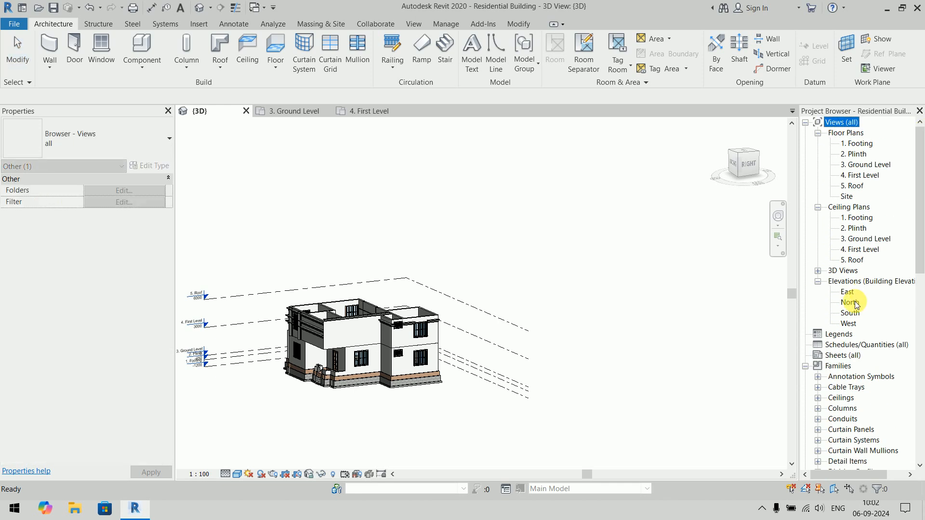
{"action": "double_click", "coordinate": [846, 292]}
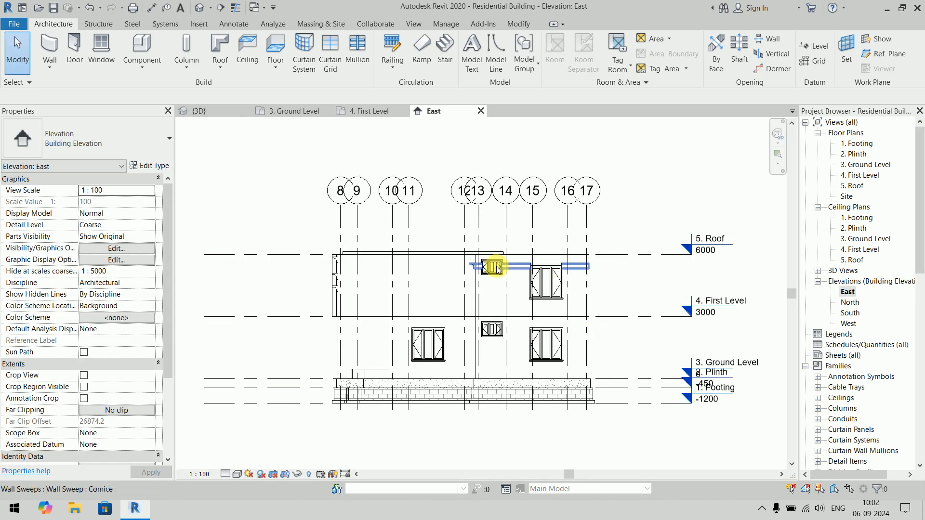
- Pull the left cornice segment's end back to the outer edge of the small upper-floor window's trim
{"action": "scroll", "coordinate": [493, 264], "scroll_direction": "up", "scroll_amount": 4}
{"action": "scroll", "coordinate": [491, 265], "scroll_direction": "up", "scroll_amount": 4}
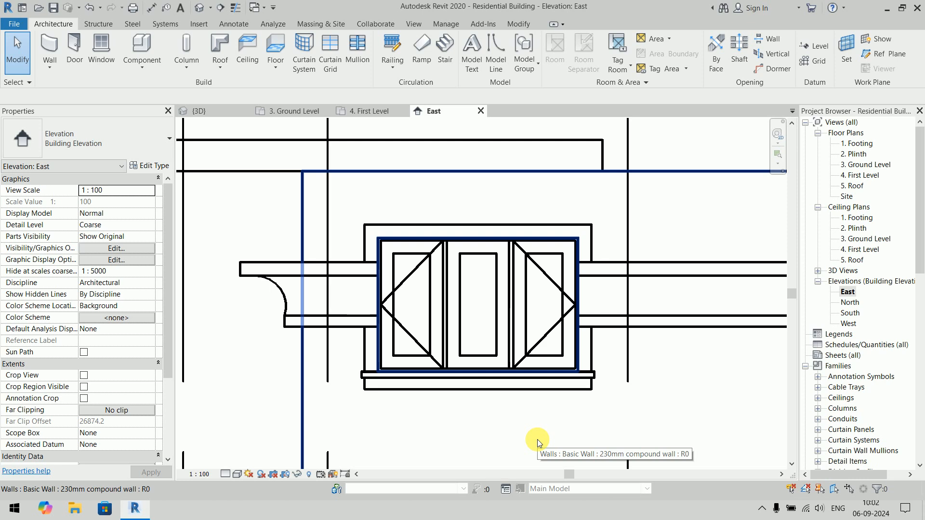
{"action": "scroll", "coordinate": [512, 433], "scroll_direction": "up", "scroll_amount": 6}
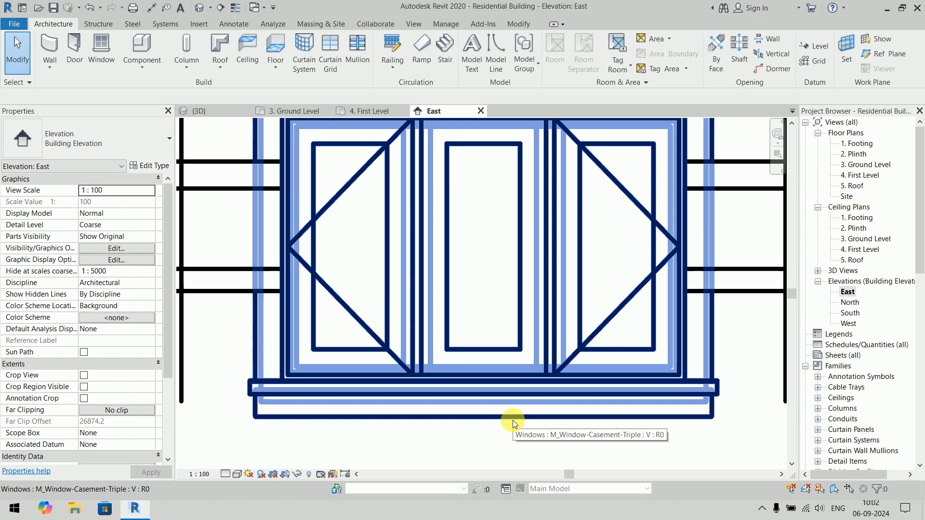
{"action": "scroll", "coordinate": [419, 190], "scroll_direction": "down", "scroll_amount": 2}
{"action": "scroll", "coordinate": [424, 279], "scroll_direction": "up", "scroll_amount": 5}
{"action": "left_click", "coordinate": [380, 273]}
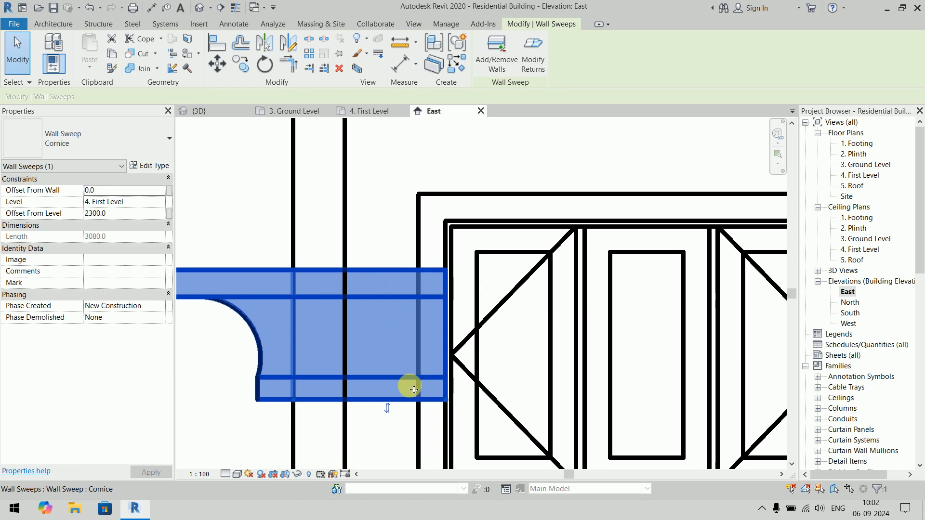
{"action": "scroll", "coordinate": [412, 387], "scroll_direction": "up", "scroll_amount": 2}
{"action": "left_click_drag", "start_coordinate": [452, 408], "coordinate": [420, 400]}
- Shorten the cornice on the right side of the small upper-floor window to its outer trim edge
{"action": "scroll", "coordinate": [367, 270], "scroll_direction": "down", "scroll_amount": 4}
{"action": "middle_click_drag", "start_coordinate": [521, 345], "coordinate": [356, 327]}
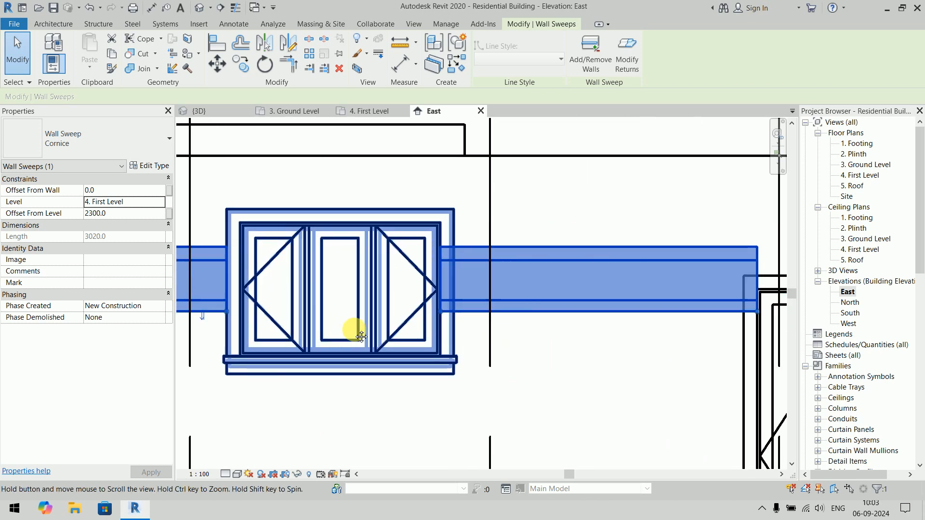
{"action": "left_click", "coordinate": [487, 322]}
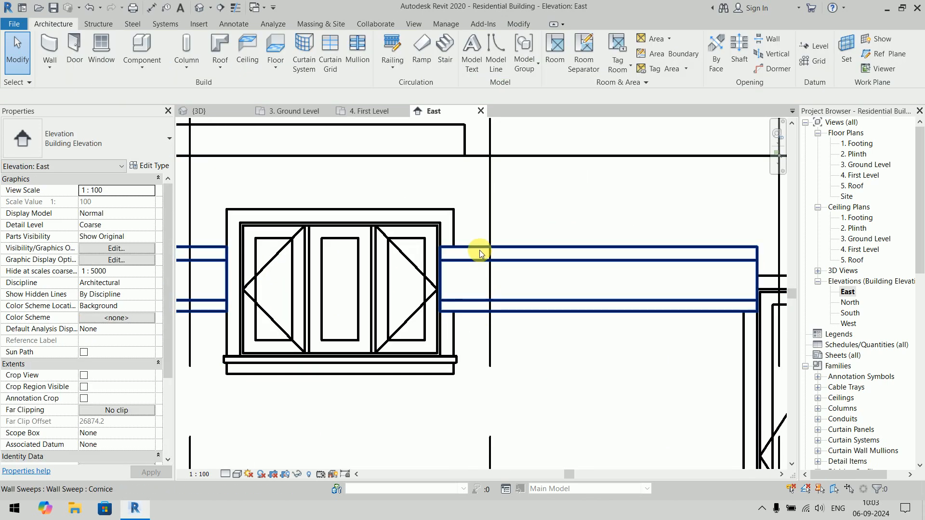
{"action": "left_click", "coordinate": [474, 257]}
{"action": "scroll", "coordinate": [473, 260], "scroll_direction": "up", "scroll_amount": 3}
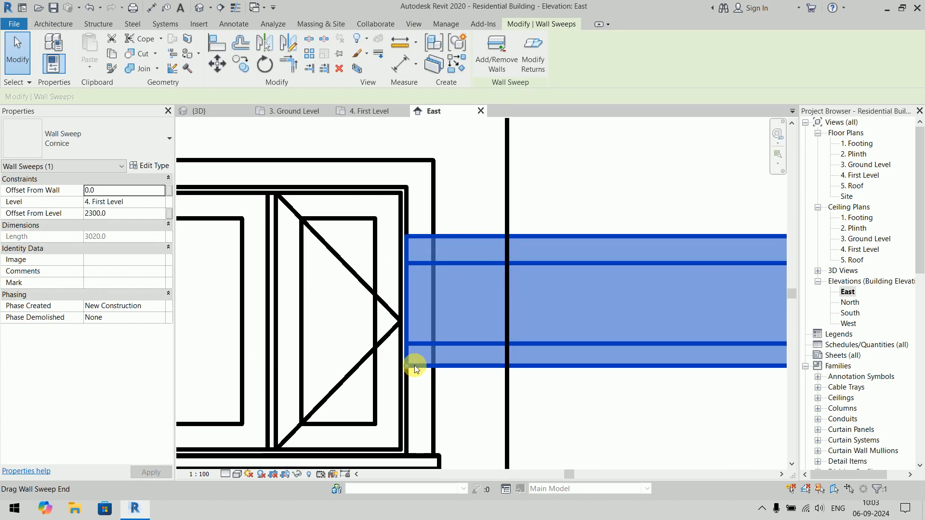
{"action": "left_click_drag", "start_coordinate": [407, 366], "coordinate": [429, 368]}
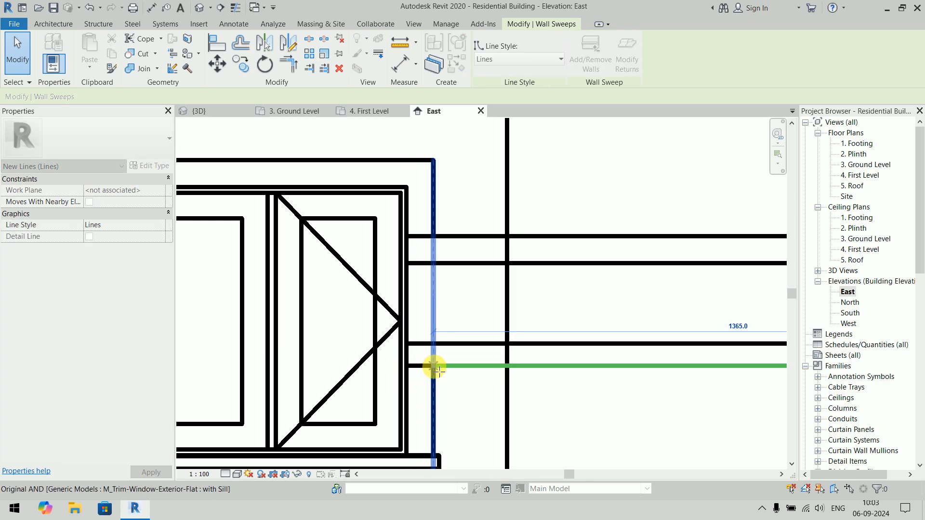
{"action": "scroll", "coordinate": [498, 324], "scroll_direction": "down", "scroll_amount": 5}
{"action": "key", "text": "Escape"}
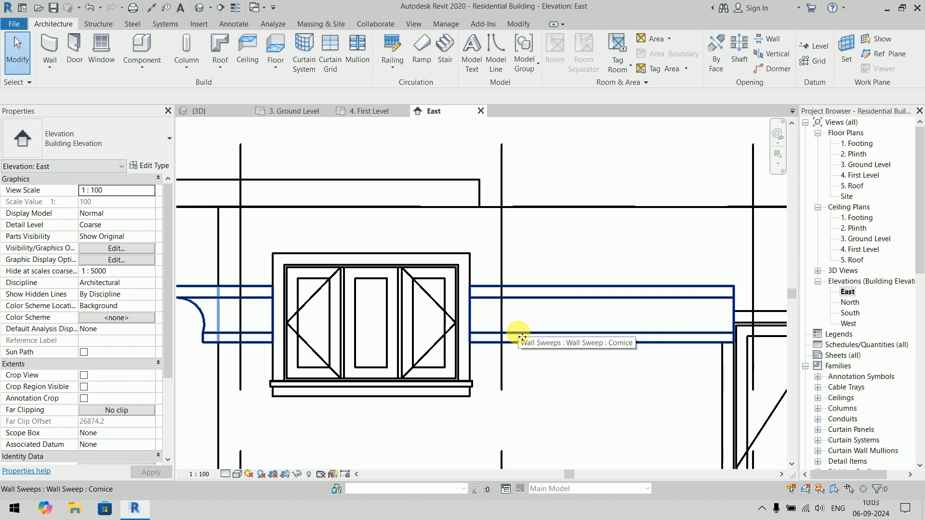
- Extend the cornice segment right of the large upper-floor window across the window head to meet the segment on its left
{"action": "scroll", "coordinate": [511, 331], "scroll_direction": "down", "scroll_amount": 2}
{"action": "scroll", "coordinate": [362, 262], "scroll_direction": "up", "scroll_amount": 6}
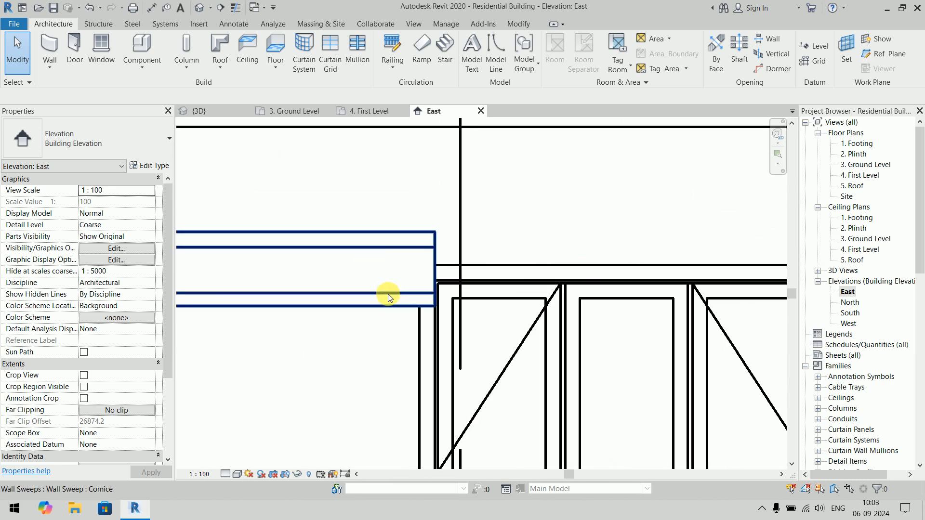
{"action": "scroll", "coordinate": [435, 307], "scroll_direction": "down", "scroll_amount": 2}
{"action": "scroll", "coordinate": [365, 253], "scroll_direction": "up", "scroll_amount": 6}
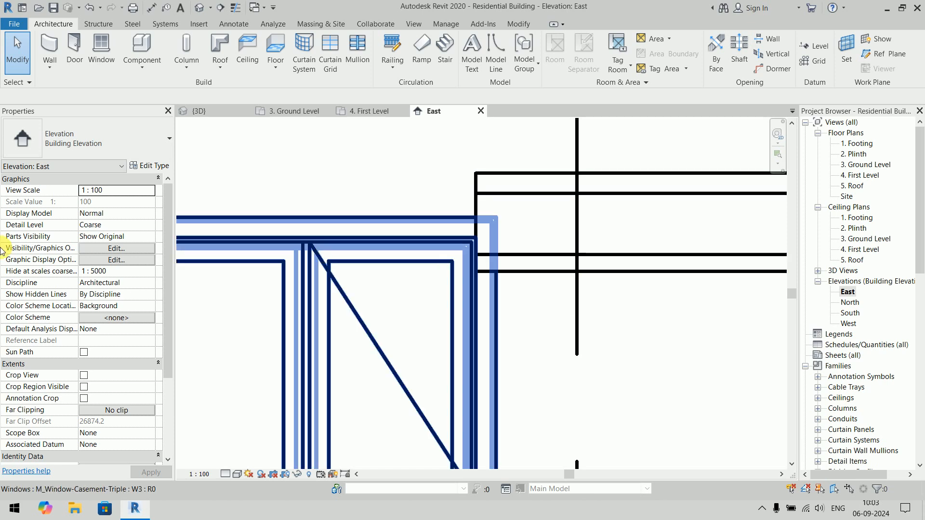
{"action": "left_click", "coordinate": [611, 273]}
{"action": "scroll", "coordinate": [619, 266], "scroll_direction": "down", "scroll_amount": 2}
{"action": "middle_click_drag", "start_coordinate": [607, 266], "coordinate": [661, 288]}
{"action": "left_click_drag", "start_coordinate": [605, 293], "coordinate": [357, 302]}
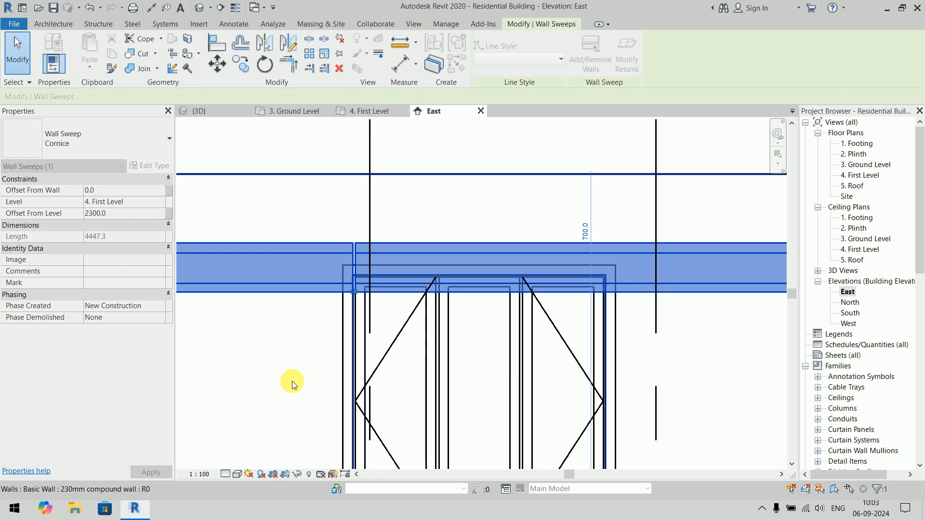
{"action": "key", "text": "Escape"}
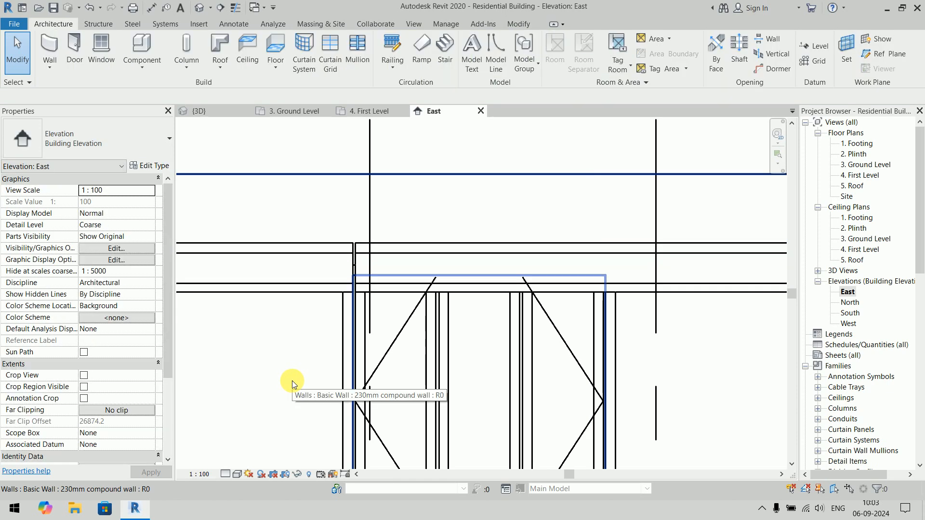
- Return to the 3D view and examine the adjusted cornice around both upper-floor windows
{"action": "left_click", "coordinate": [224, 109]}
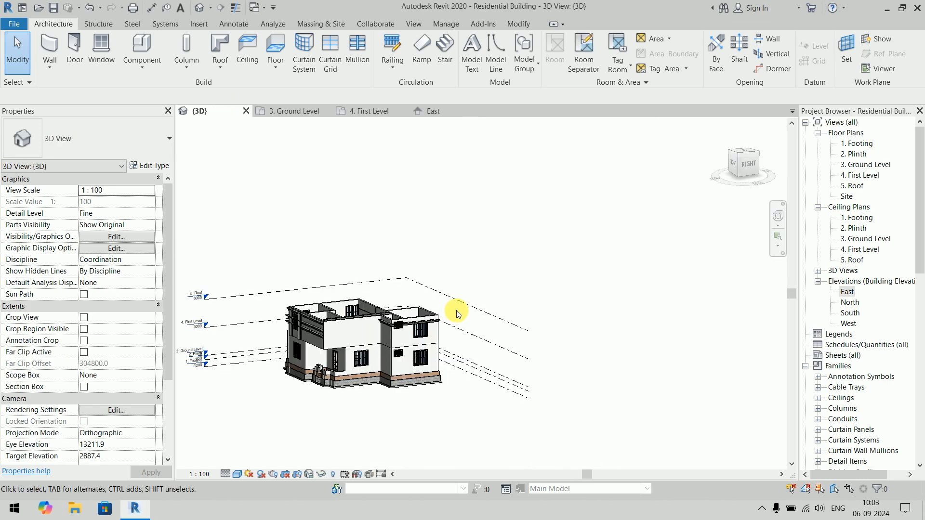
{"action": "scroll", "coordinate": [413, 330], "scroll_direction": "up", "scroll_amount": 8}
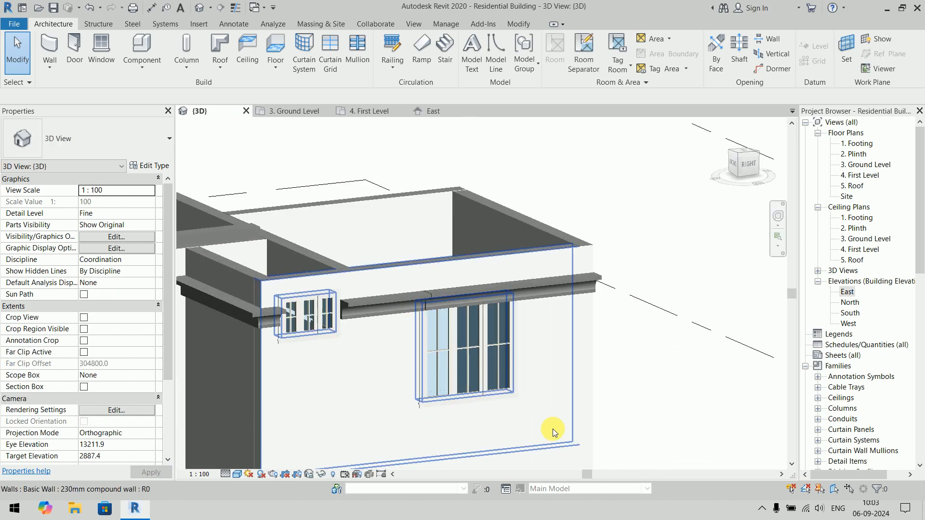
{"action": "middle_click_drag", "start_coordinate": [533, 351], "coordinate": [583, 395], "text": "shift"}
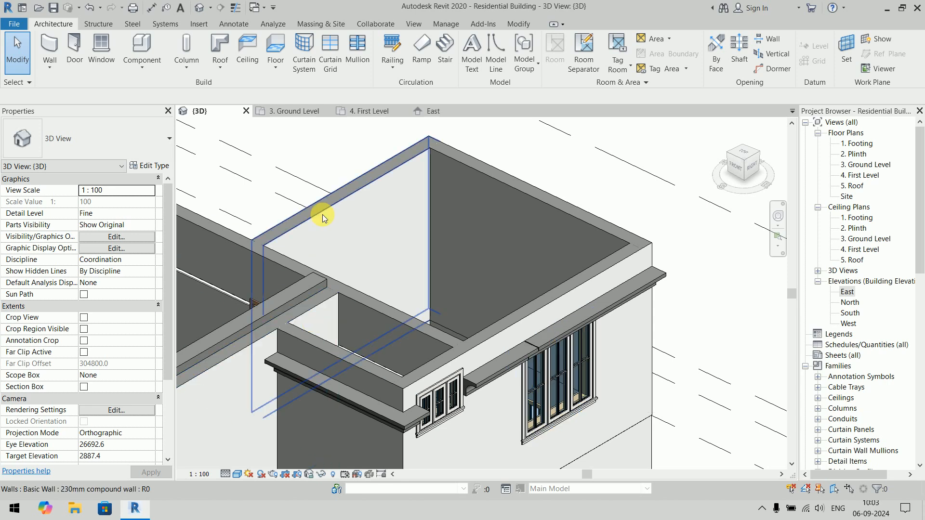
{"action": "left_click", "coordinate": [48, 70]}
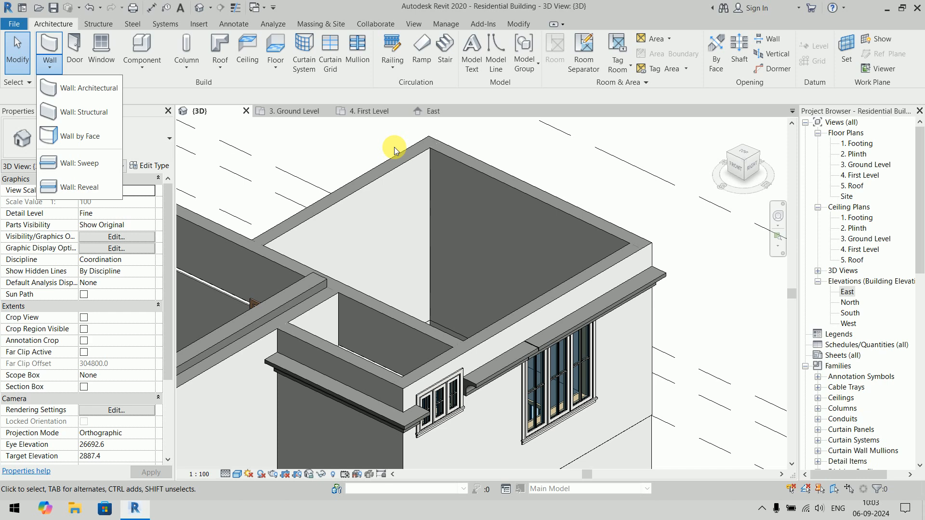
{"action": "left_click", "coordinate": [360, 126]}
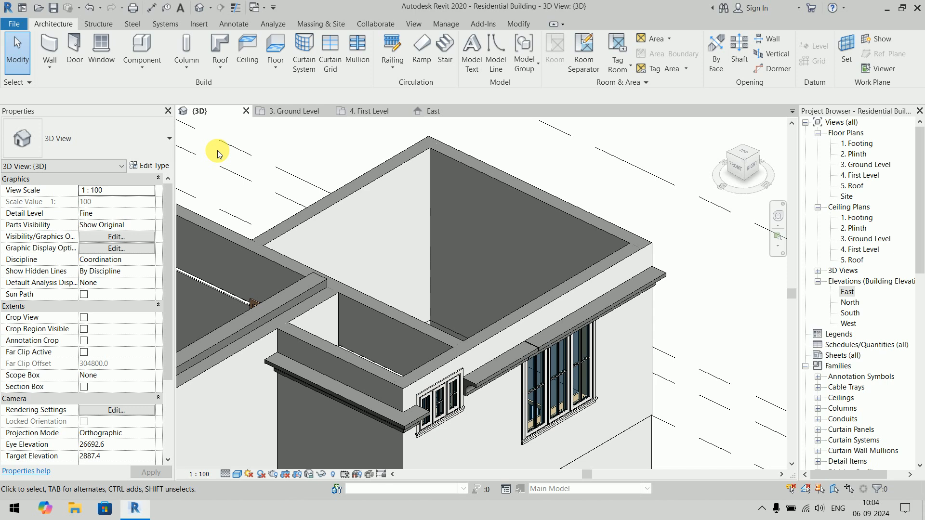
- Open the 3. Ground Level floor plan at the small projecting room with the window in its left wall
{"action": "left_click", "coordinate": [141, 68]}
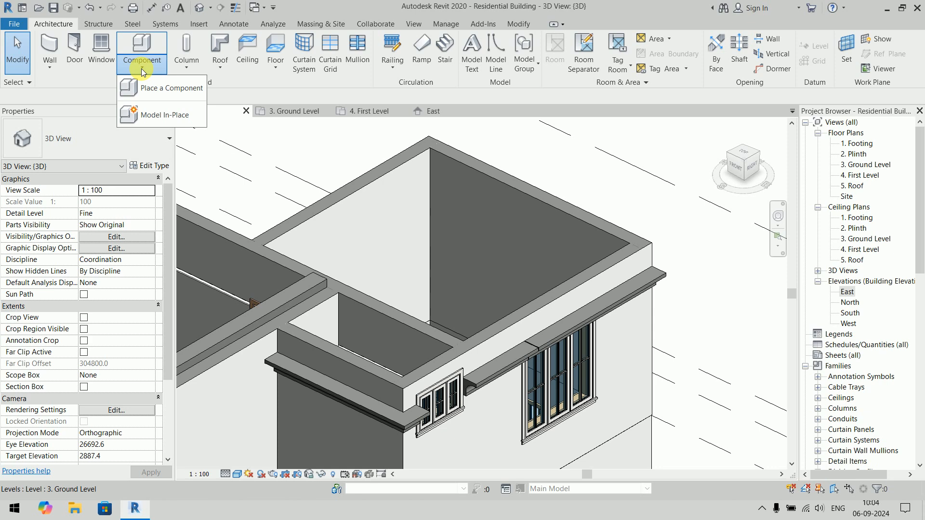
{"action": "left_click", "coordinate": [352, 149]}
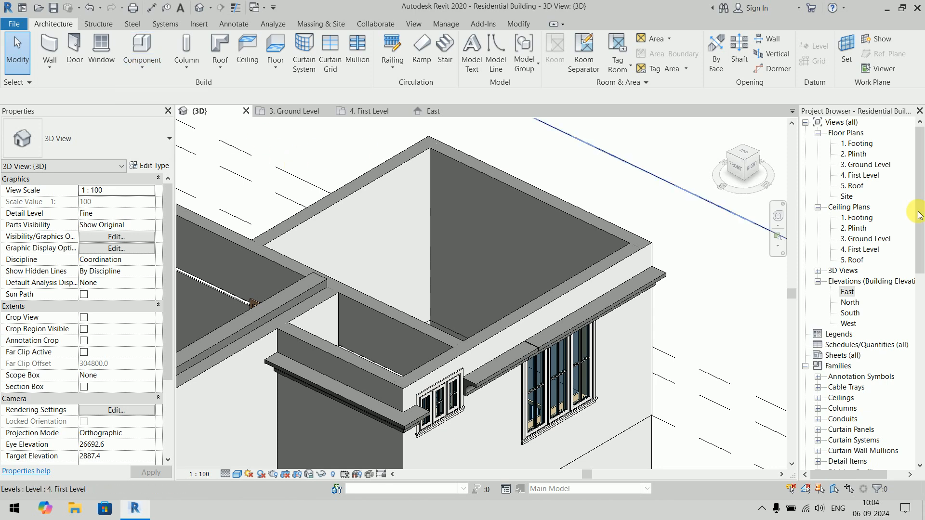
{"action": "double_click", "coordinate": [865, 165]}
{"action": "scroll", "coordinate": [357, 246], "scroll_direction": "up", "scroll_amount": 5}
{"action": "scroll", "coordinate": [372, 287], "scroll_direction": "up", "scroll_amount": 6}
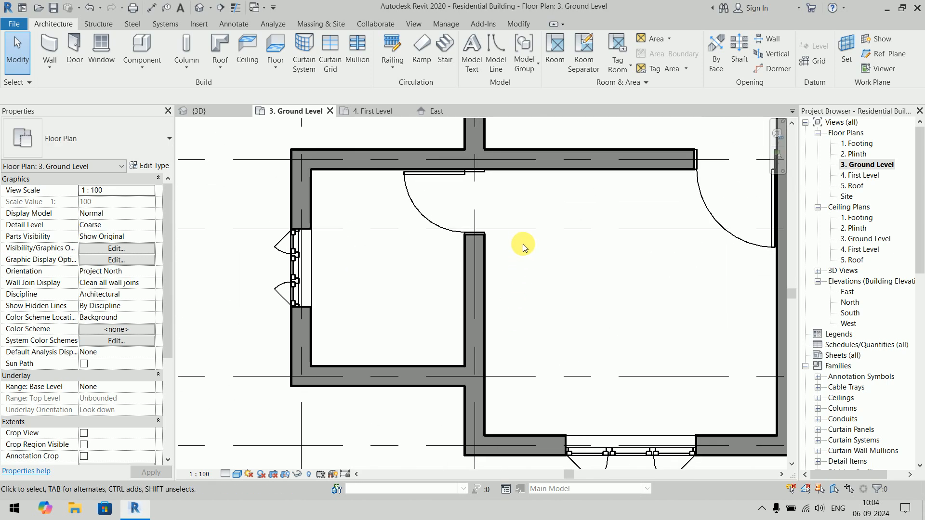
{"action": "scroll", "coordinate": [524, 247], "scroll_direction": "up", "scroll_amount": 2}
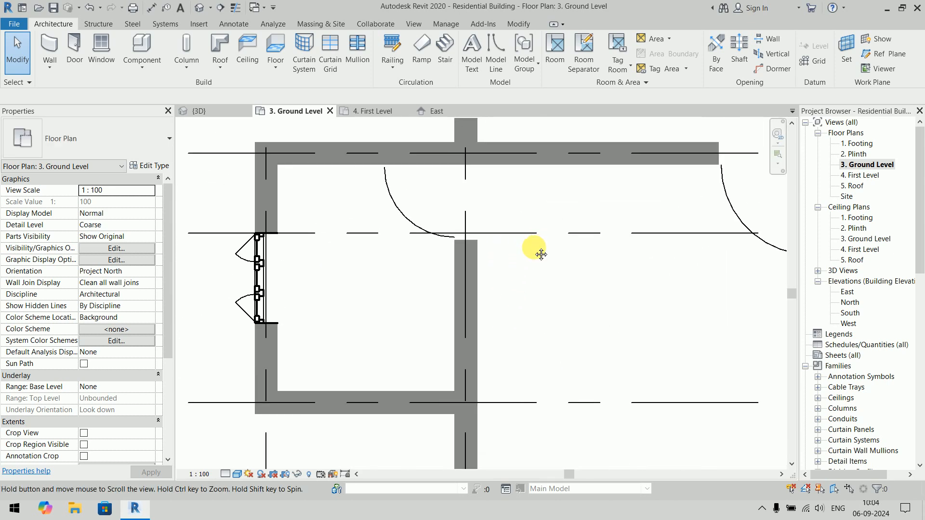
- Start placing a component and browse the US Metric family library's Plumbing folder to the Sinks folder under Fixtures
{"action": "left_click", "coordinate": [145, 68]}
{"action": "left_click", "coordinate": [164, 88]}
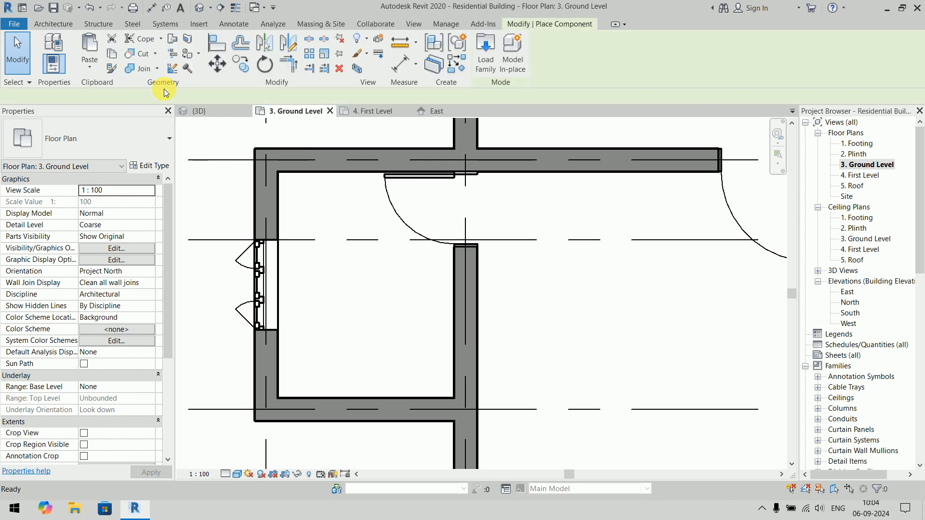
{"action": "left_click", "coordinate": [482, 53]}
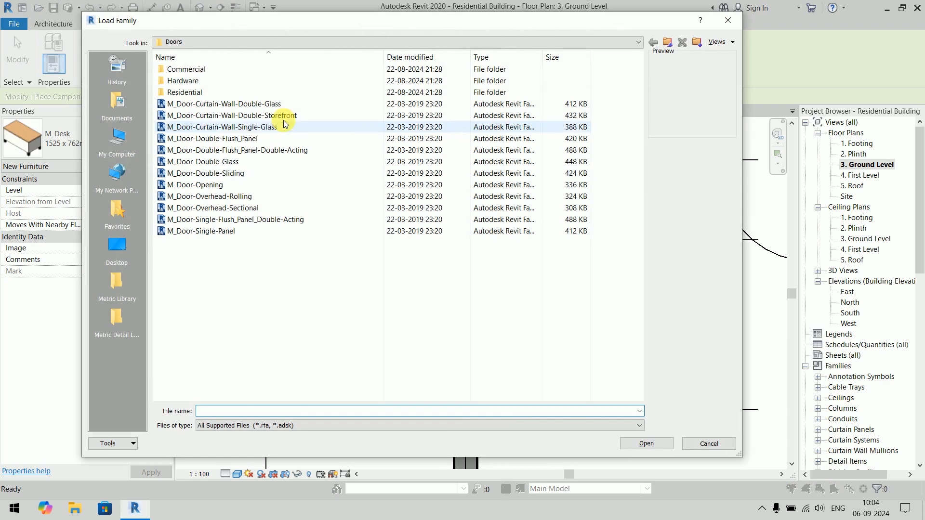
{"action": "left_click", "coordinate": [668, 43]}
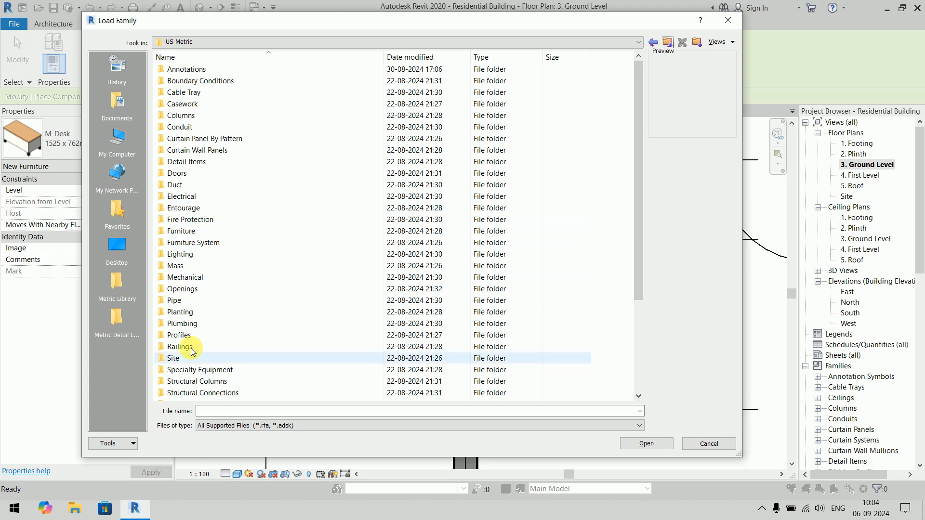
{"action": "left_click", "coordinate": [209, 323]}
{"action": "double_click", "coordinate": [209, 323]}
{"action": "double_click", "coordinate": [198, 70]}
{"action": "double_click", "coordinate": [199, 79]}
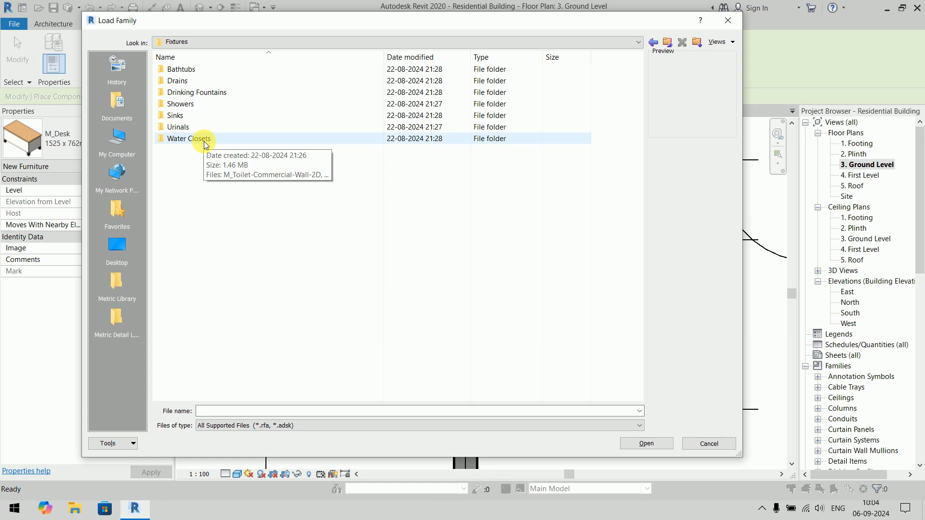
{"action": "double_click", "coordinate": [207, 116]}
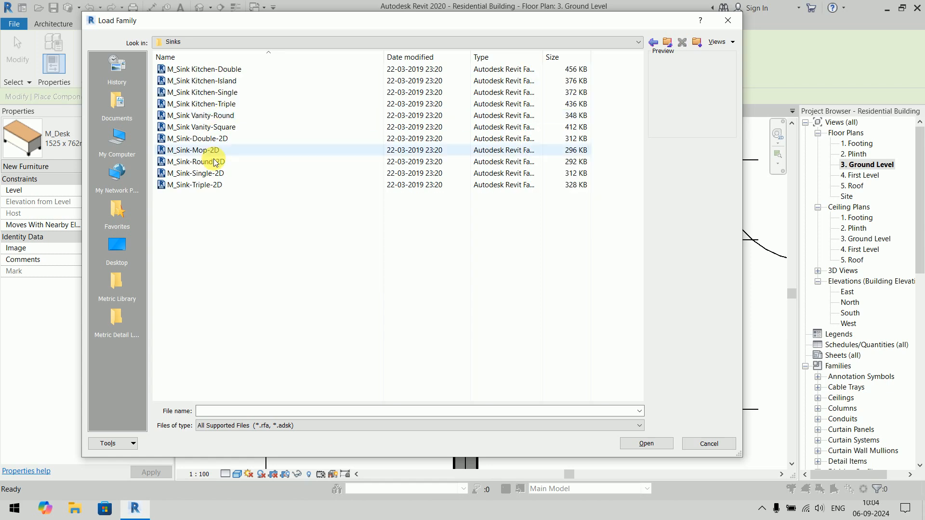
- Show the sink families as large icons and load M_Sink Vanity-Round
{"action": "right_click", "coordinate": [250, 239]}
{"action": "mouse_move", "coordinate": [281, 250]}
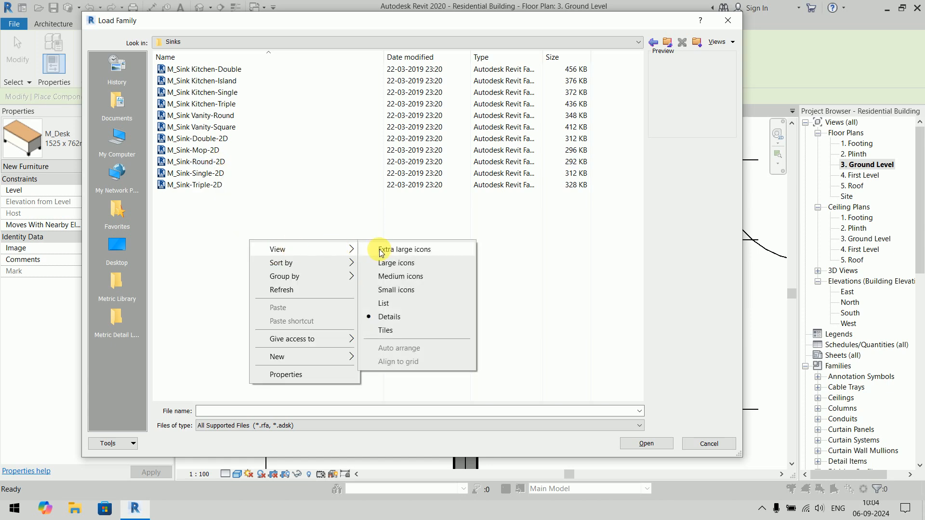
{"action": "left_click", "coordinate": [386, 264]}
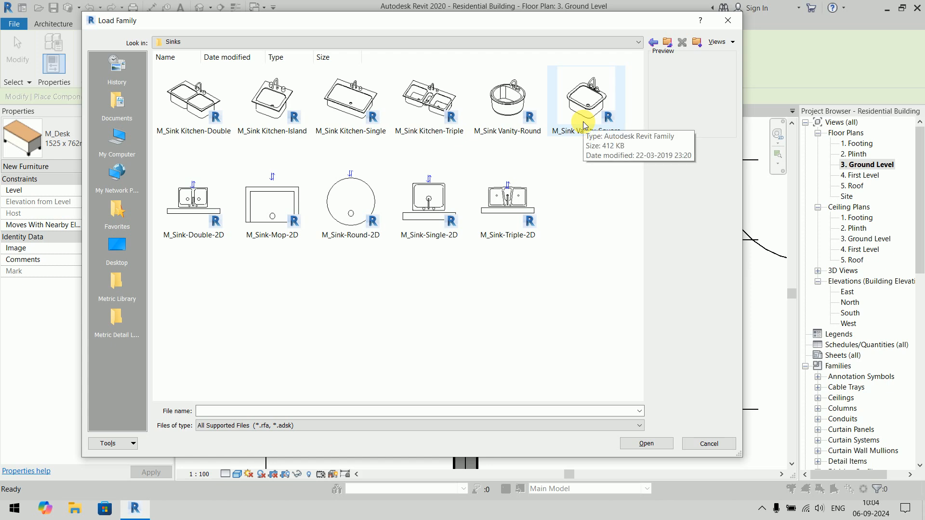
{"action": "left_click", "coordinate": [508, 102]}
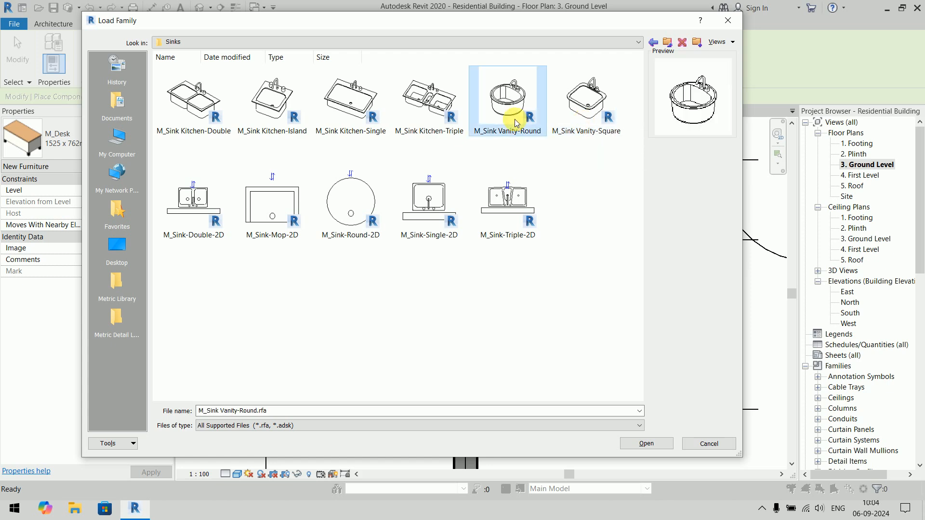
{"action": "left_click", "coordinate": [640, 446]}
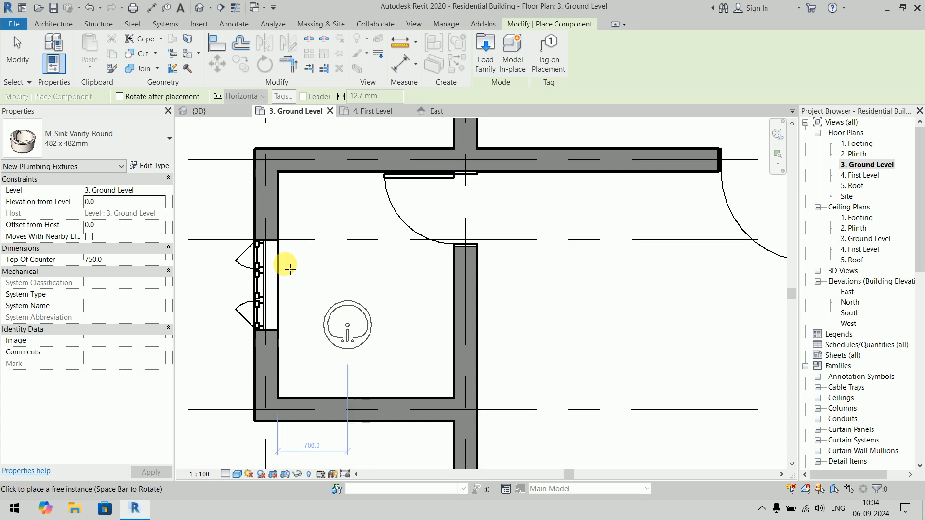
- Place the round vanity sink against the small room's lower wall, 1000 mm from the right wall, with an elevation from level of 850
{"action": "left_click", "coordinate": [148, 203]}
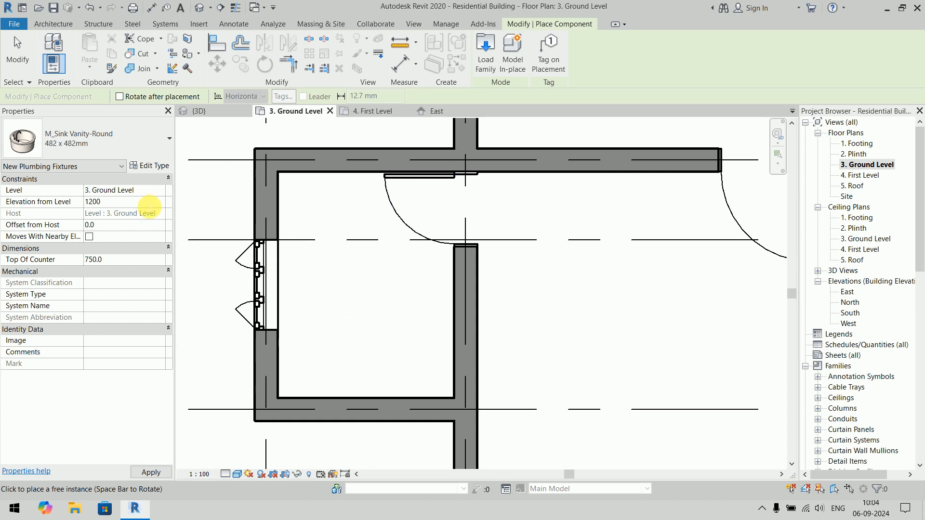
{"action": "type", "text": "850"}
{"action": "key", "text": "Return"}
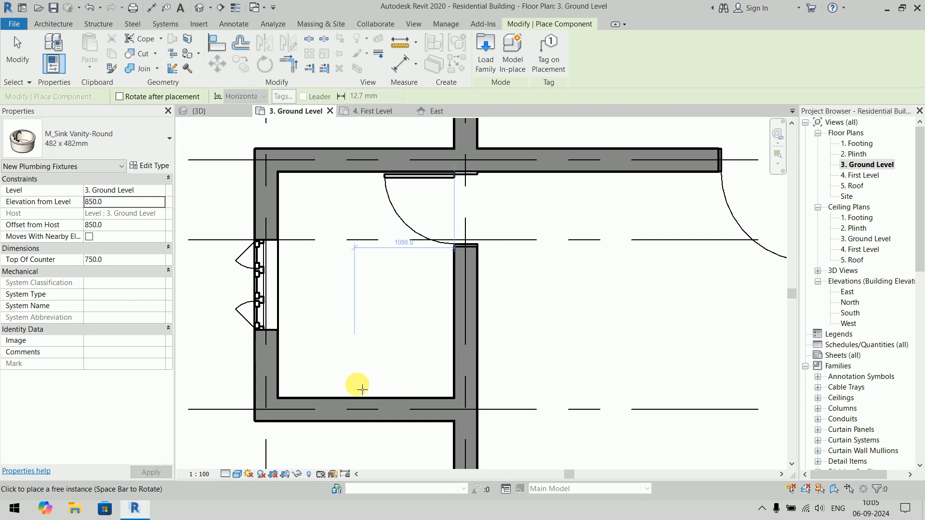
{"action": "left_click", "coordinate": [363, 391]}
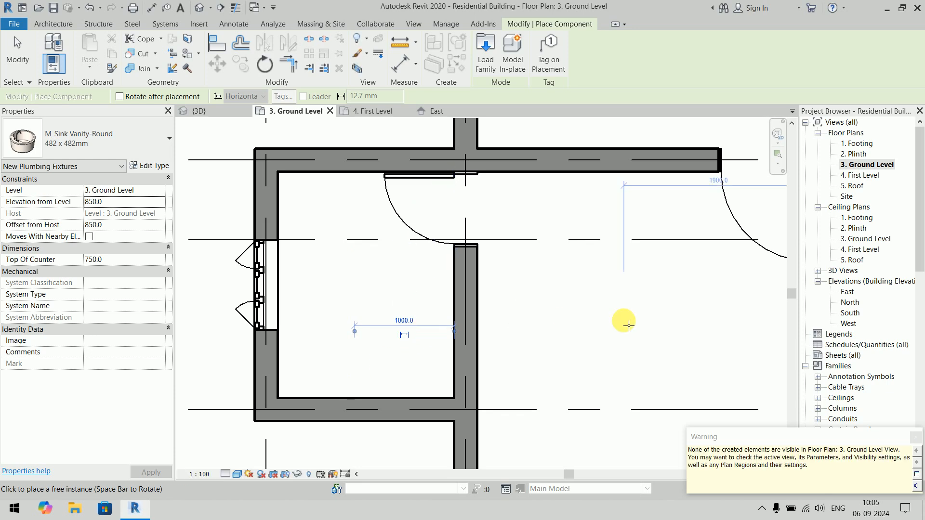
{"action": "key", "text": "Escape"}
{"action": "key", "text": "Escape"}
- In the 3D view, temporarily hide the small room's outer window wall to expose the sink inside
{"action": "left_click", "coordinate": [195, 110]}
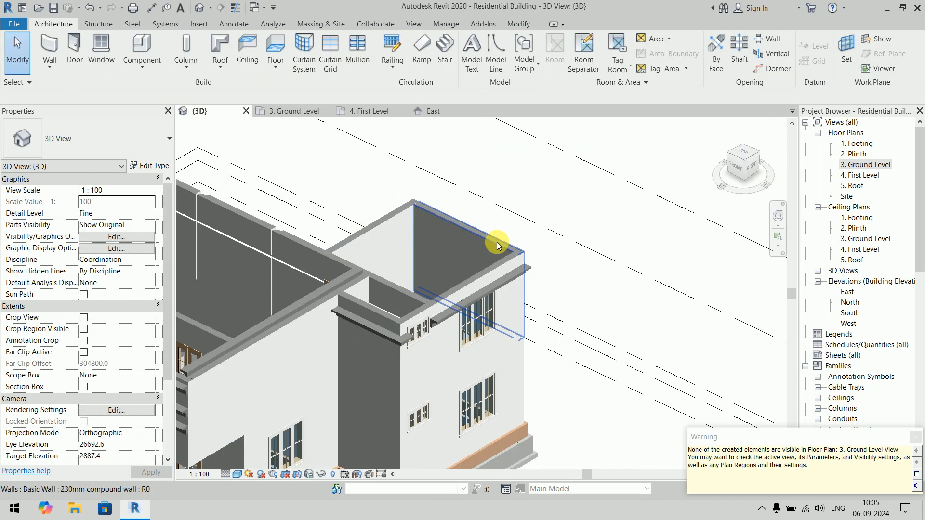
{"action": "scroll", "coordinate": [472, 258], "scroll_direction": "down", "scroll_amount": 3}
{"action": "middle_click_drag", "start_coordinate": [351, 269], "coordinate": [469, 474], "text": "shift"}
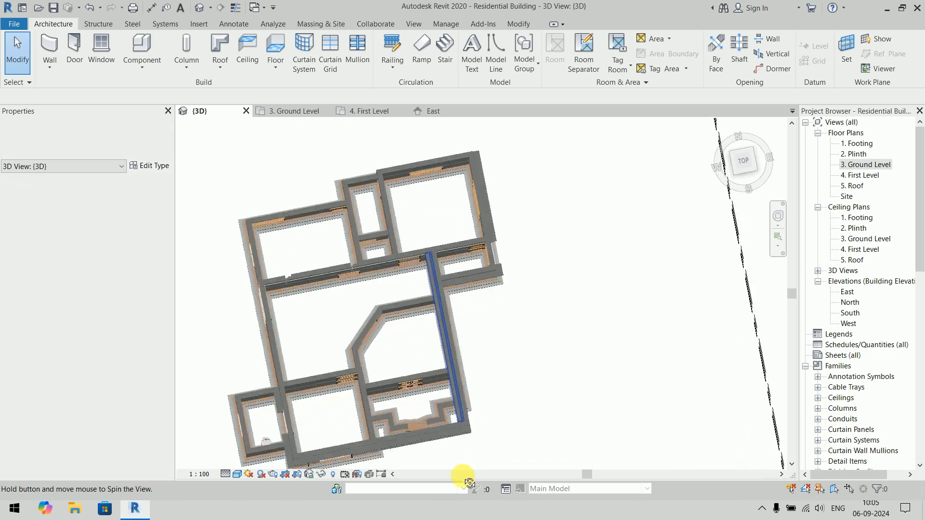
{"action": "scroll", "coordinate": [254, 430], "scroll_direction": "up", "scroll_amount": 6}
{"action": "middle_click_drag", "start_coordinate": [313, 417], "coordinate": [153, 305]}
{"action": "scroll", "coordinate": [379, 322], "scroll_direction": "down", "scroll_amount": 5}
{"action": "scroll", "coordinate": [415, 290], "scroll_direction": "down", "scroll_amount": 3}
{"action": "middle_click_drag", "start_coordinate": [308, 313], "coordinate": [375, 347], "text": "shift"}
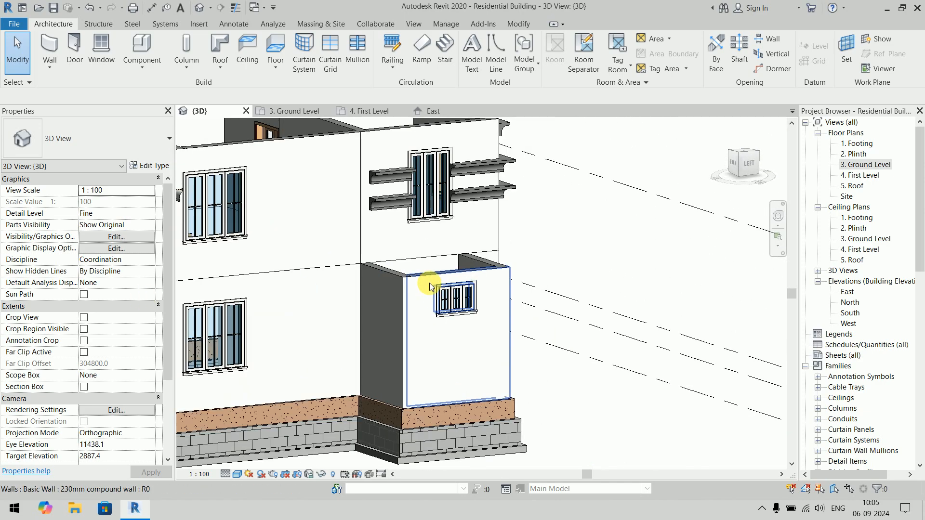
{"action": "left_click", "coordinate": [430, 294]}
{"action": "key", "text": "h"}
{"action": "key", "text": "h"}
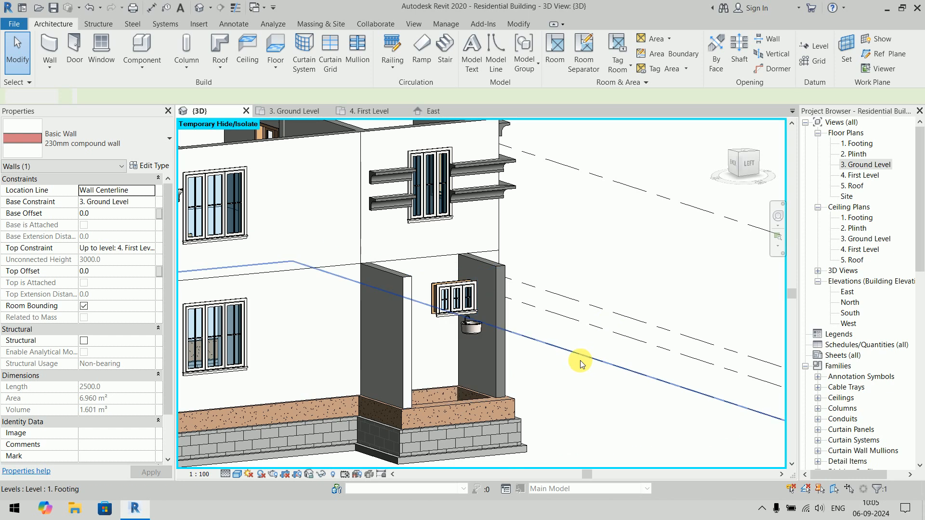
{"action": "mouse_move", "coordinate": [514, 360]}
{"action": "middle_mouse_down", "text": "shift"}
{"action": "mouse_move", "coordinate": [558, 368]}
{"action": "mouse_move", "coordinate": [530, 332]}
{"action": "mouse_move", "coordinate": [517, 368]}
{"action": "middle_mouse_up", "text": "shift"}
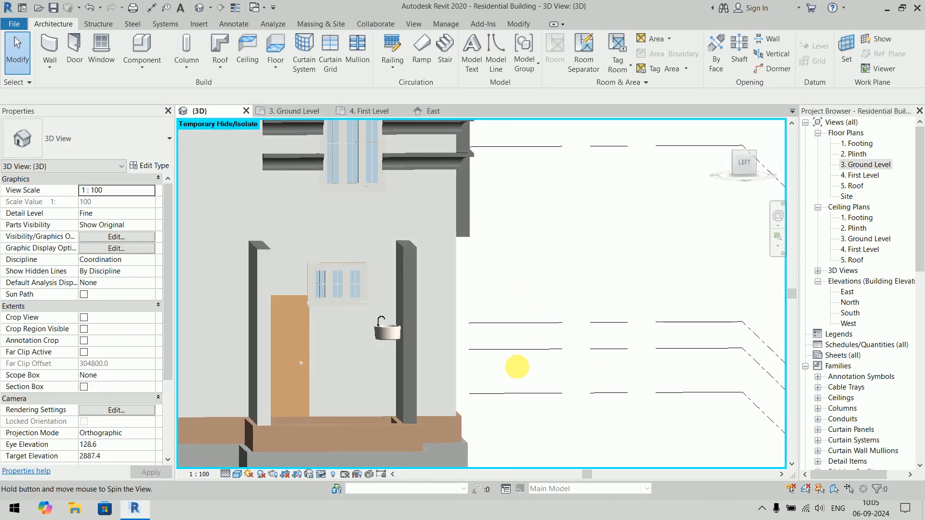
- Set the sink's elevation from level to 600
{"action": "left_click", "coordinate": [390, 338]}
{"action": "left_click", "coordinate": [122, 202]}
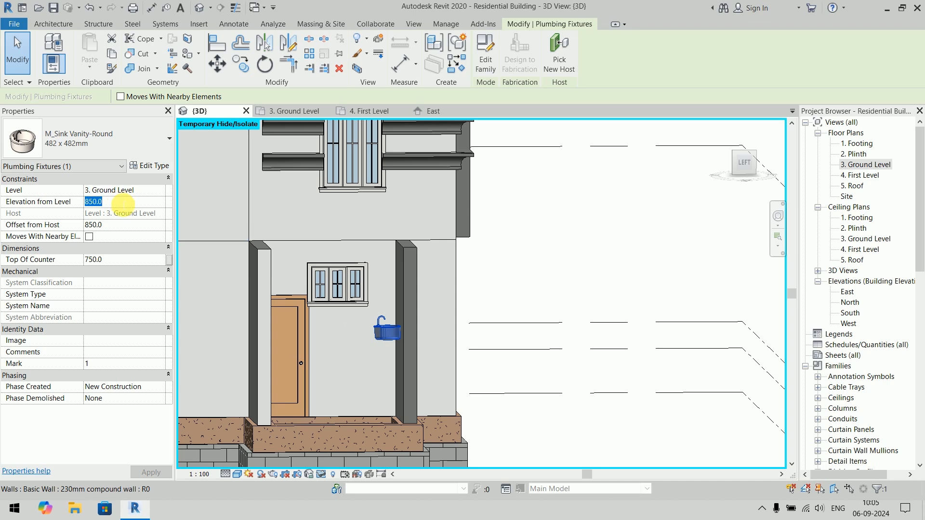
{"action": "type", "text": "600"}
{"action": "key", "text": "Return"}
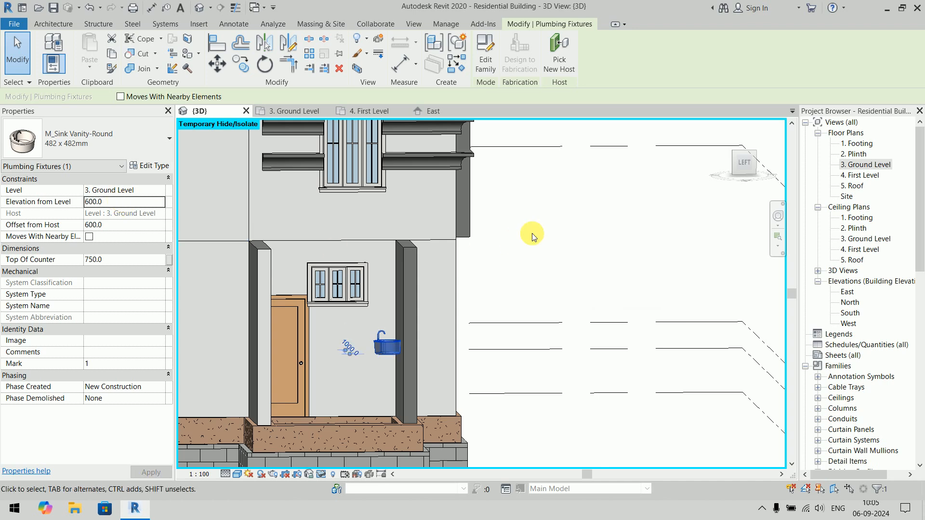
{"action": "scroll", "coordinate": [548, 255], "scroll_direction": "down", "scroll_amount": 2}
{"action": "left_click", "coordinate": [598, 257]}
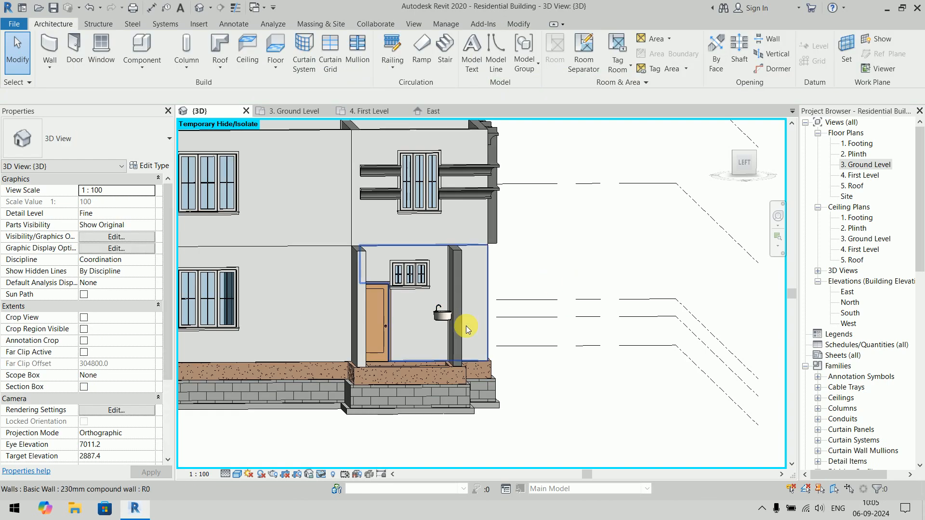
- Set the sink's elevation from level to 0 and check its height beside the door
{"action": "left_click", "coordinate": [444, 317]}
{"action": "double_click", "coordinate": [126, 202]}
{"action": "type", "text": "0.0"}
{"action": "key", "text": "Return"}
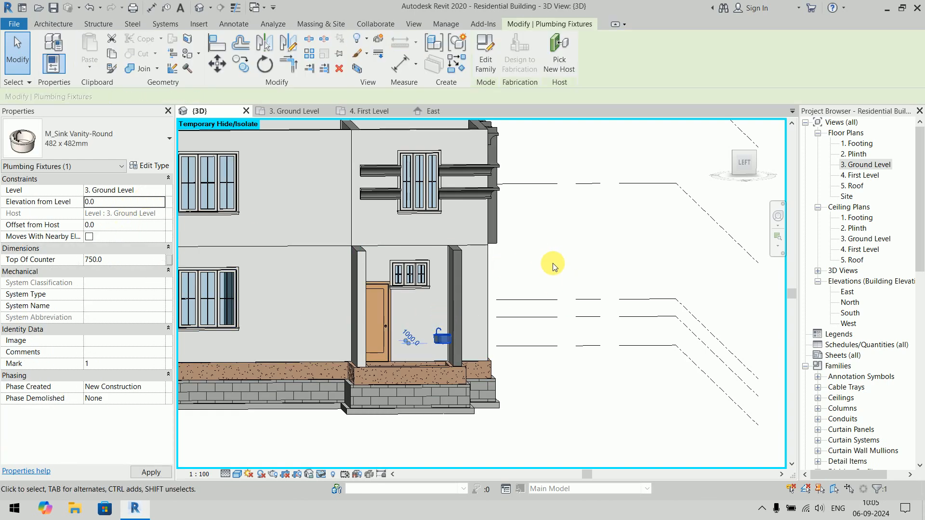
{"action": "left_click", "coordinate": [584, 256]}
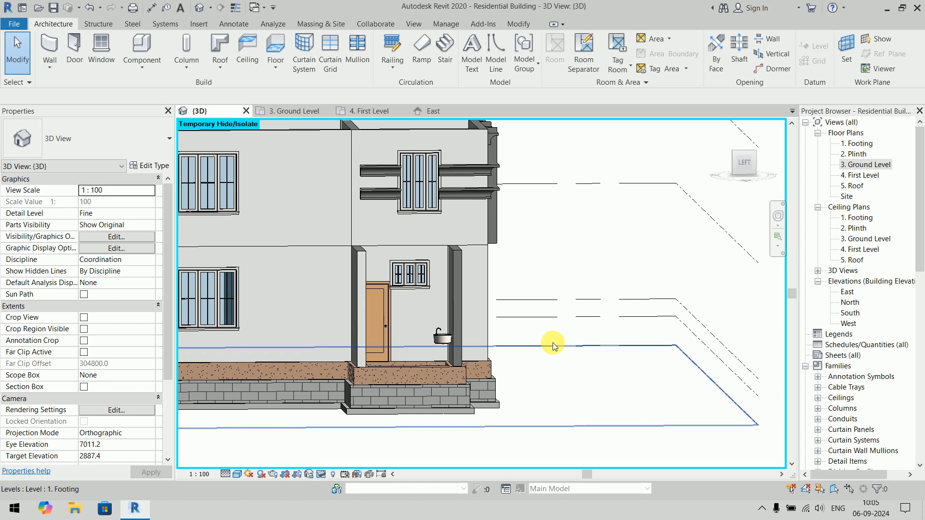
{"action": "scroll", "coordinate": [465, 354], "scroll_direction": "up", "scroll_amount": 3}
{"action": "scroll", "coordinate": [462, 354], "scroll_direction": "down", "scroll_amount": 3}
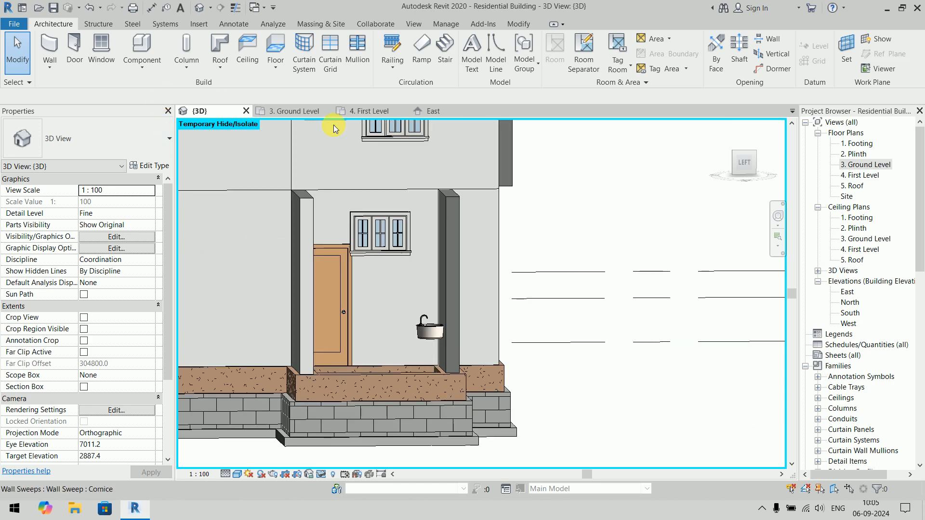
- In the ground level plan, turn the sink around so its tap faces the room's lower wall and position it beside that wall
{"action": "left_click", "coordinate": [289, 112]}
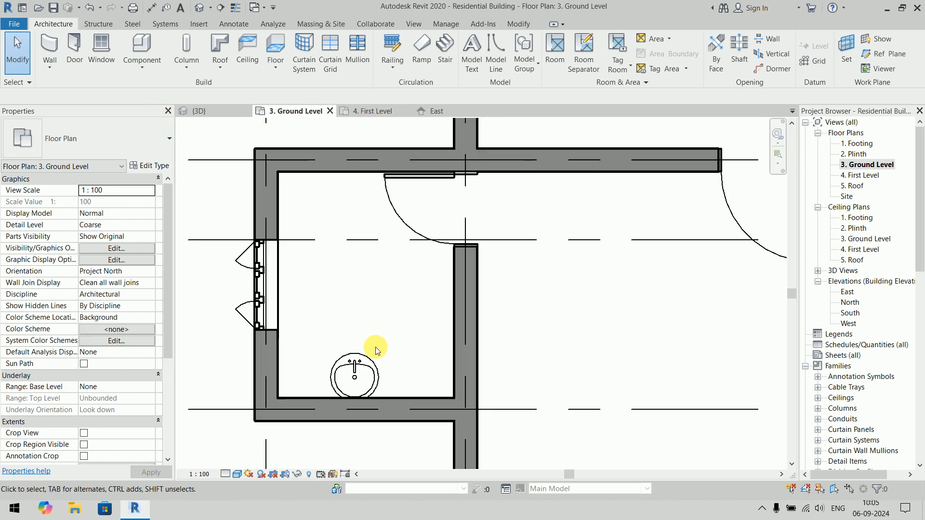
{"action": "left_click", "coordinate": [355, 372]}
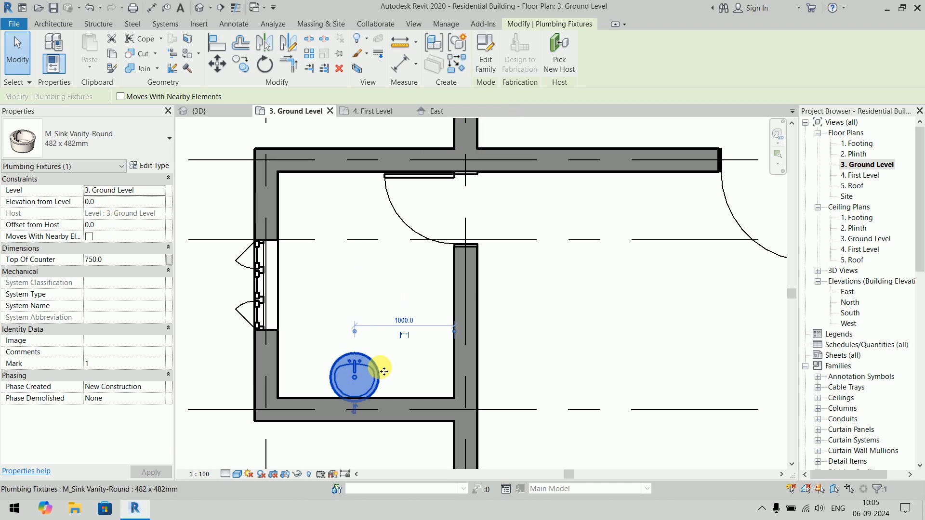
{"action": "left_click_drag", "start_coordinate": [380, 378], "coordinate": [375, 356]}
{"action": "key", "text": "Escape"}
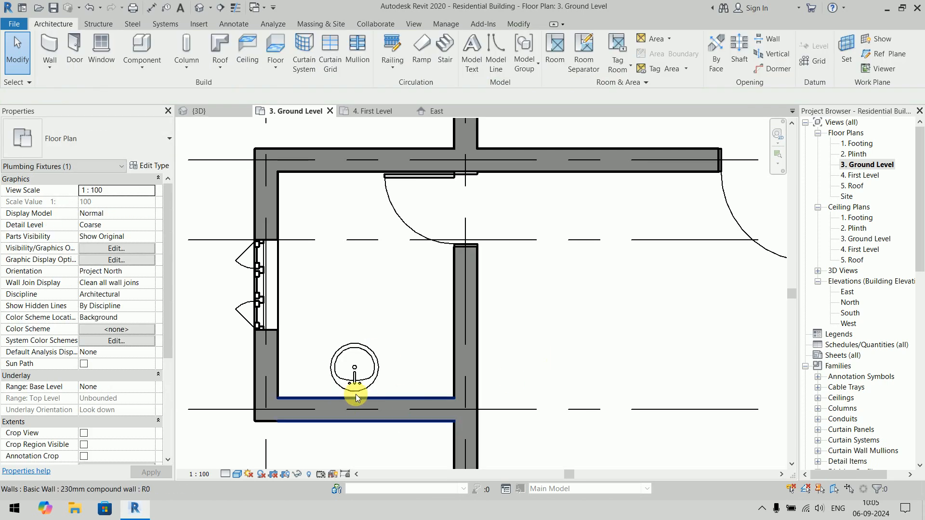
{"action": "scroll", "coordinate": [383, 392], "scroll_direction": "up", "scroll_amount": 3}
{"action": "scroll", "coordinate": [383, 392], "scroll_direction": "up", "scroll_amount": 1}
{"action": "middle_click_drag", "start_coordinate": [383, 392], "coordinate": [419, 354]}
{"action": "scroll", "coordinate": [517, 296], "scroll_direction": "down", "scroll_amount": 4}
{"action": "middle_click_drag", "start_coordinate": [521, 302], "coordinate": [515, 319]}
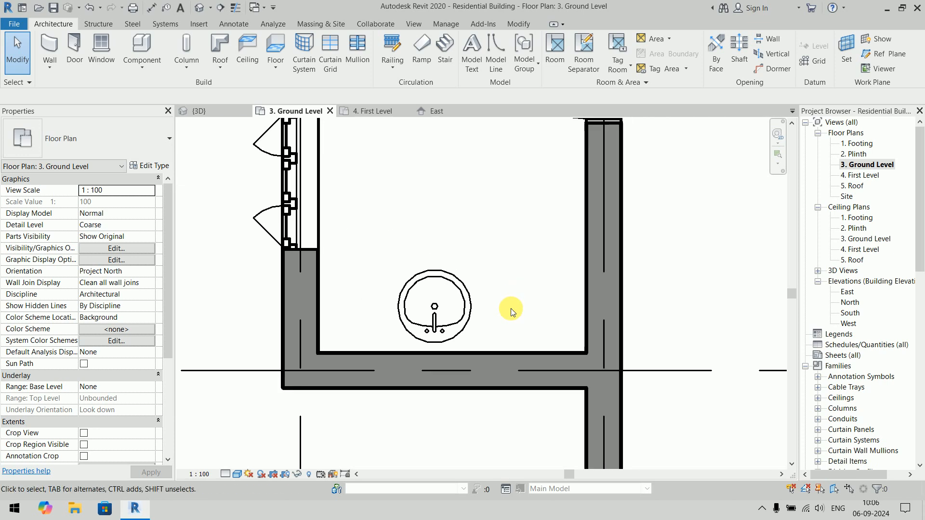
{"action": "left_click", "coordinate": [471, 300]}
{"action": "left_click", "coordinate": [655, 259]}
{"action": "scroll", "coordinate": [656, 259], "scroll_direction": "down", "scroll_amount": 2}
{"action": "middle_click_drag", "start_coordinate": [657, 289], "coordinate": [601, 365]}
- Look over the plumbing Fixtures categories in the family library without loading one, and view the whole ground level plan
{"action": "left_click", "coordinate": [142, 47]}
{"action": "left_click", "coordinate": [540, 300]}
{"action": "left_click", "coordinate": [485, 52]}
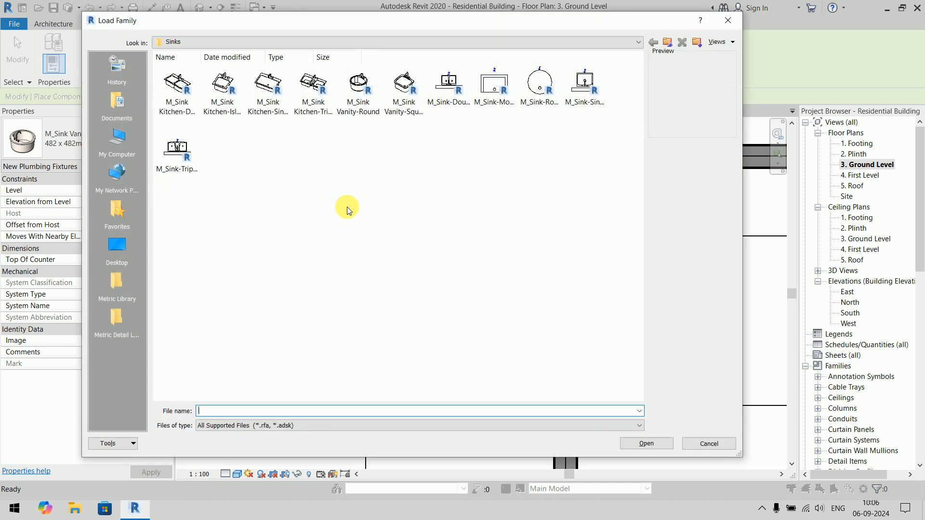
{"action": "left_click", "coordinate": [668, 42]}
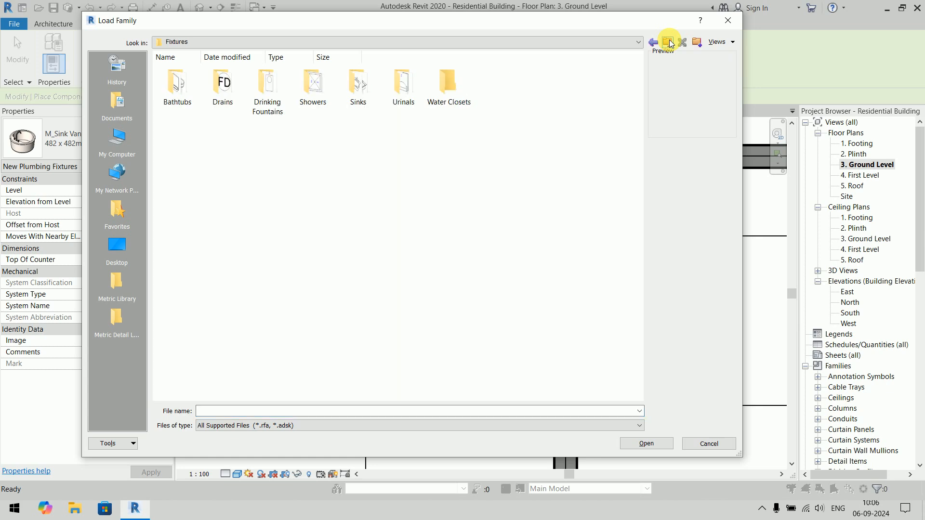
{"action": "key", "text": "Escape"}
{"action": "key", "text": "Escape"}
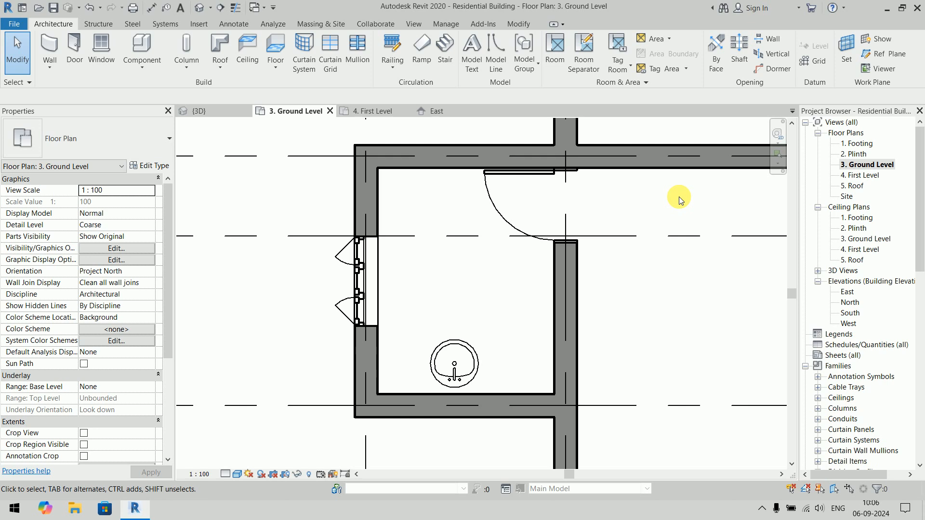
{"action": "scroll", "coordinate": [706, 258], "scroll_direction": "down", "scroll_amount": 10}
{"action": "scroll", "coordinate": [559, 329], "scroll_direction": "up", "scroll_amount": 2}
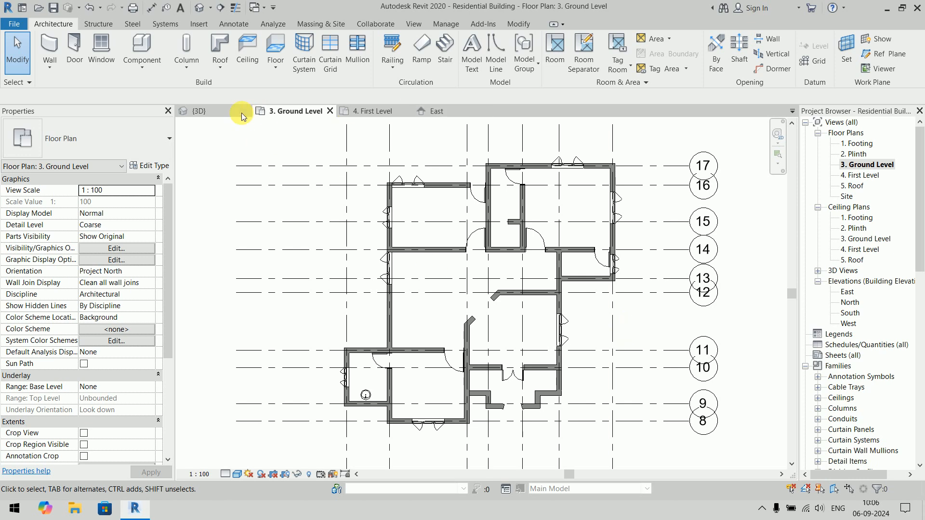